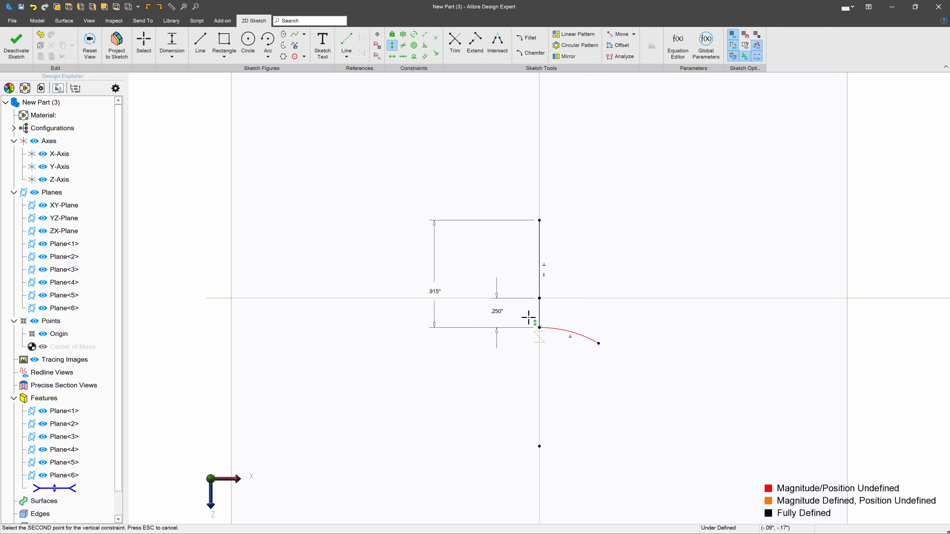
- Try a vertical constraint on the lower arc's start point, and shift the arc's center point along the vertical axis
click(540, 328)
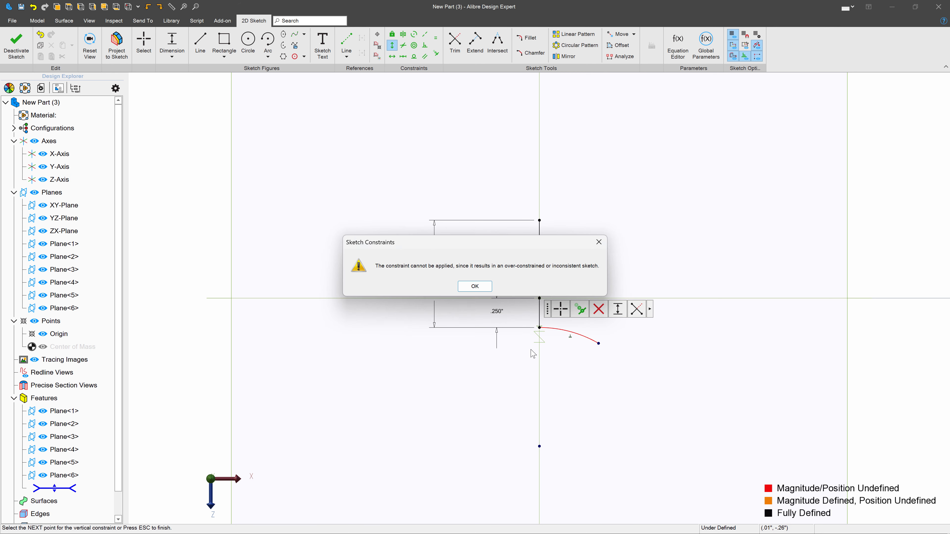
click(475, 286)
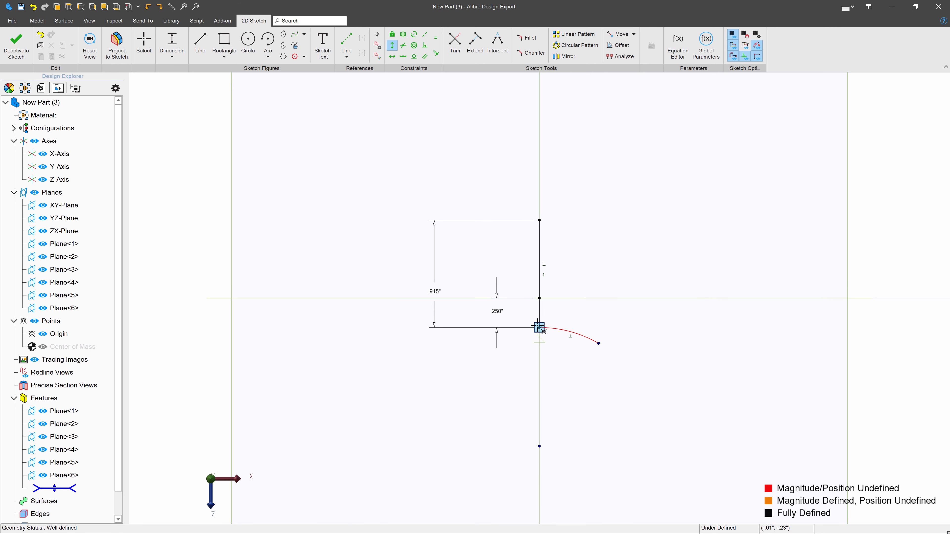
key(Escape)
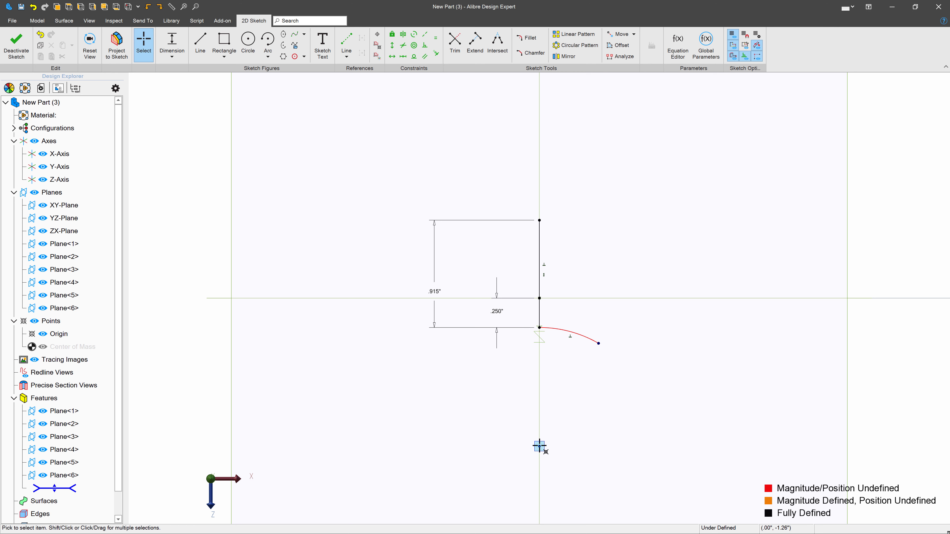
drag(540, 446, 565, 337)
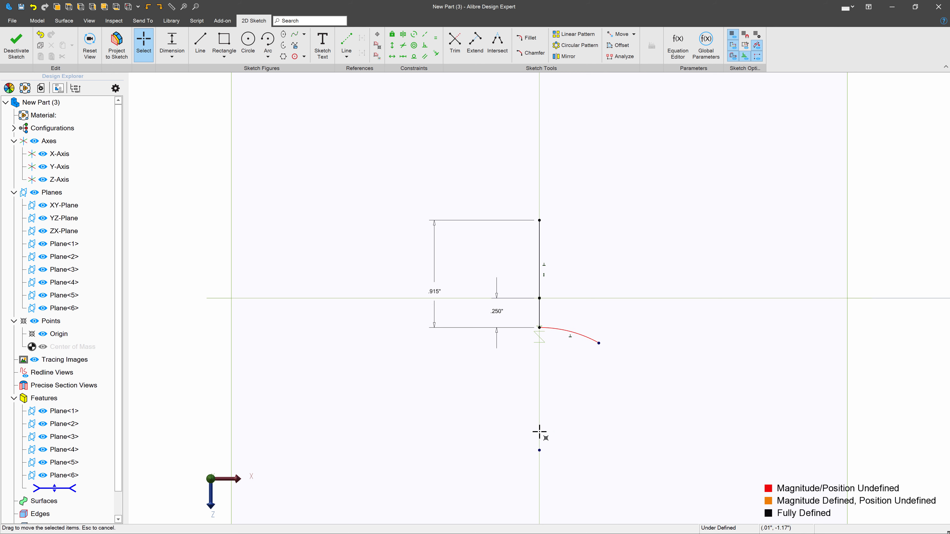
drag(539, 433, 542, 471)
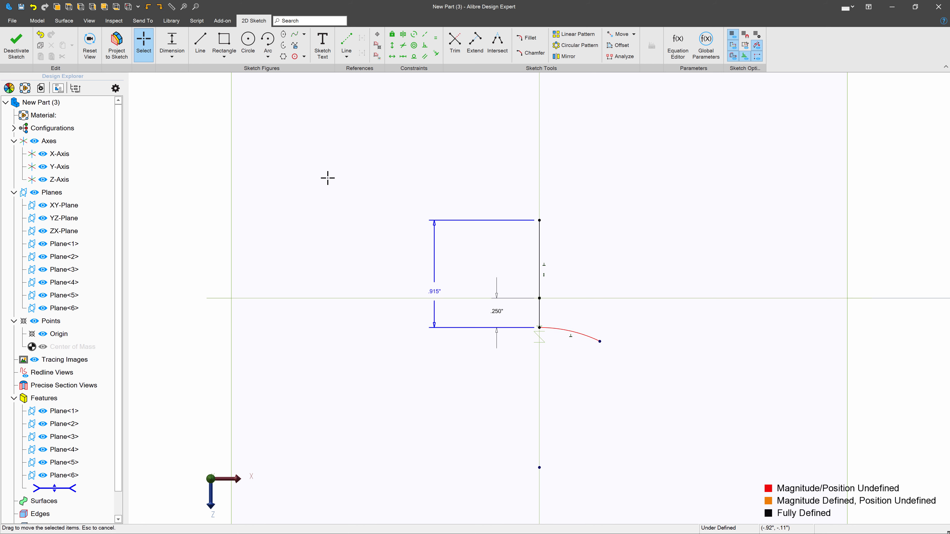
- Add a radius dimension to the lower arc and enter a much larger radius so it becomes a shallow curve
click(172, 44)
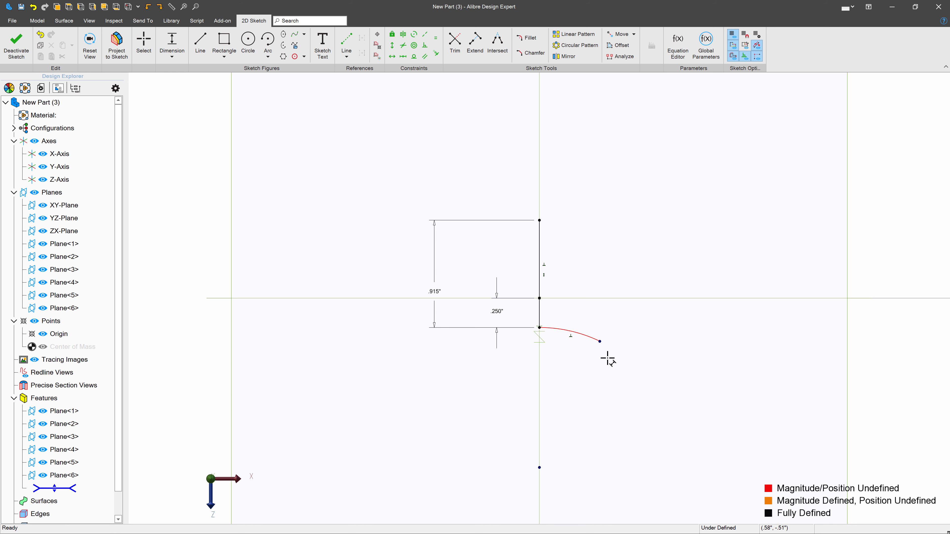
click(589, 340)
click(605, 310)
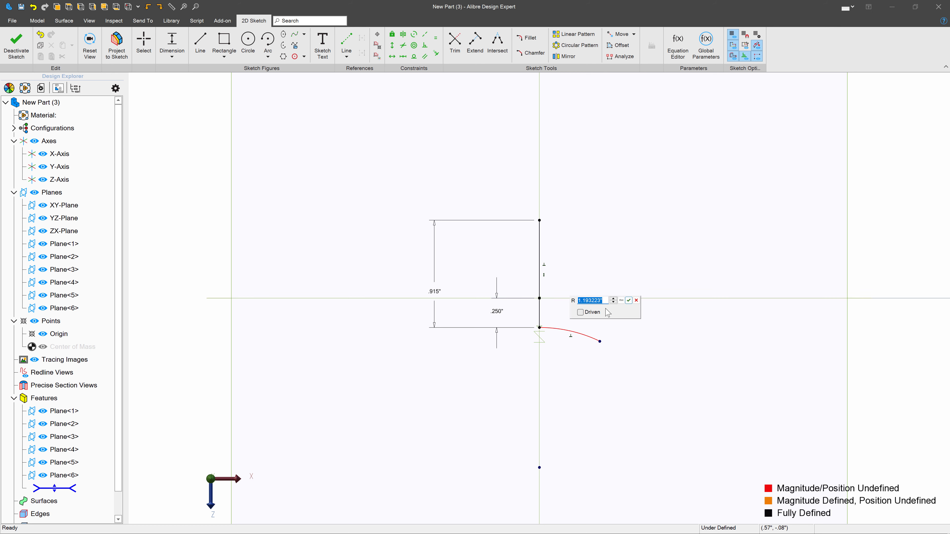
text(5)
key(Return)
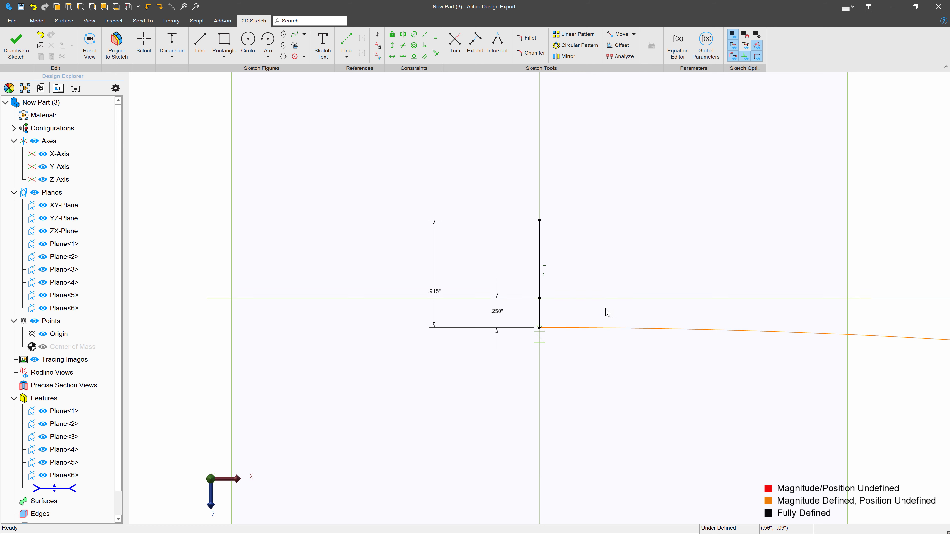
- Shorten the lower arc by pulling its free endpoint back to about 5 inches from the vertical line
scroll(562, 325, down, 1)
scroll(538, 322, up, 5)
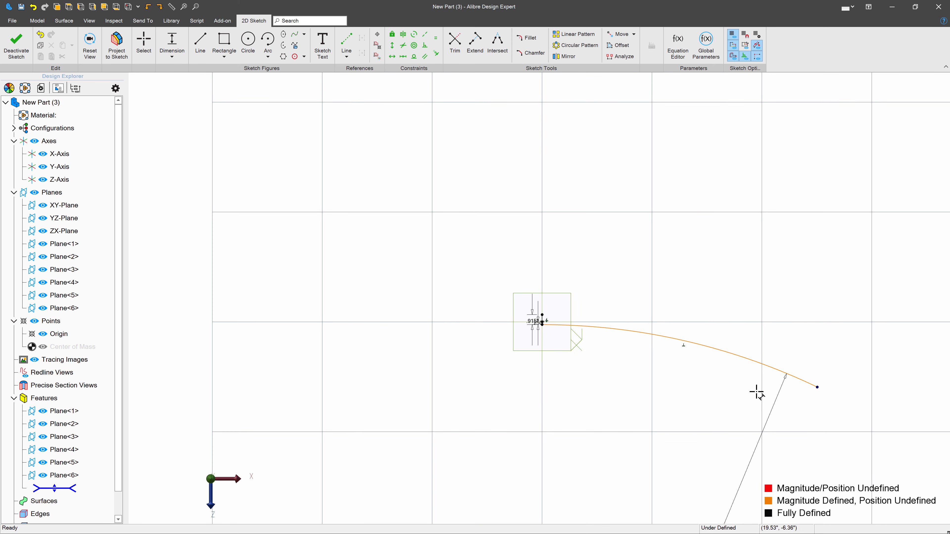
key(Escape)
drag(814, 390, 681, 339)
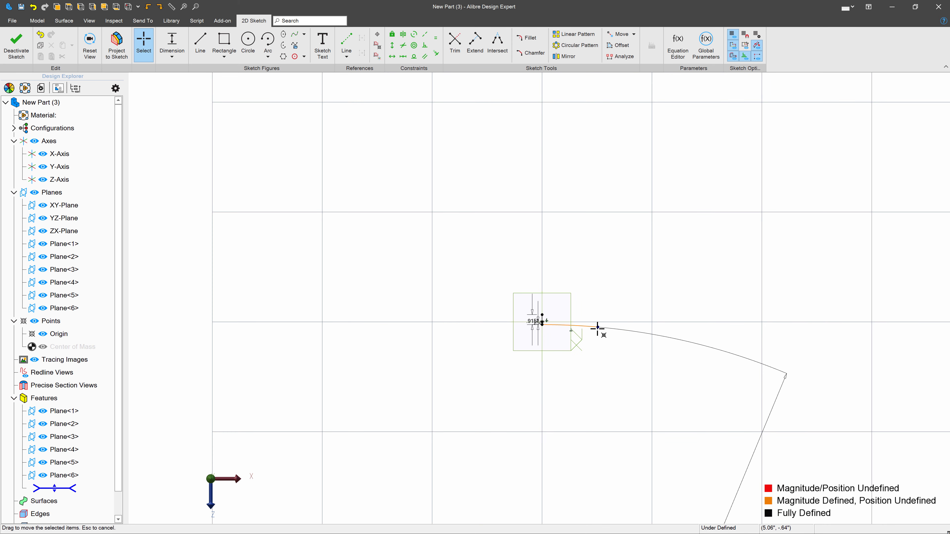
- Dimension the lower arc's free endpoint at a horizontal distance of 4 inches from the vertical line
scroll(583, 328, up, 6)
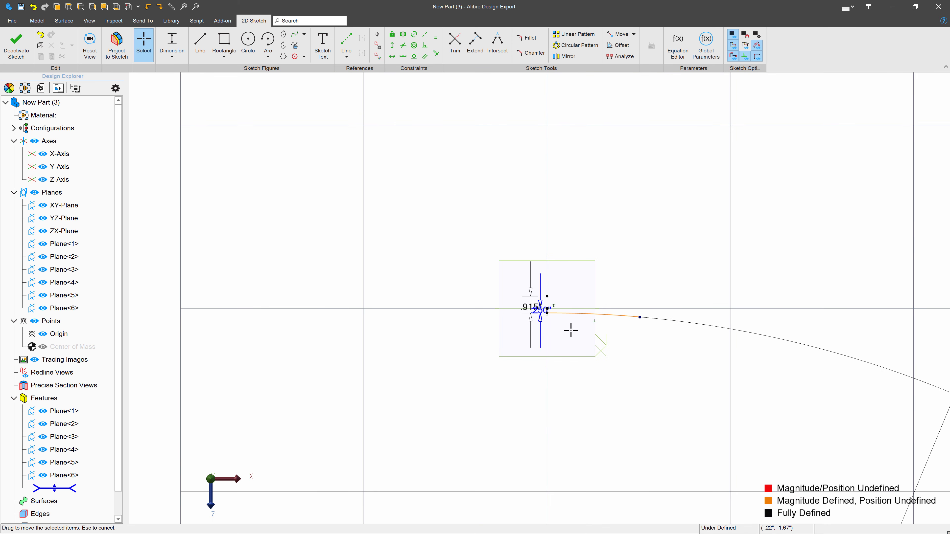
click(180, 45)
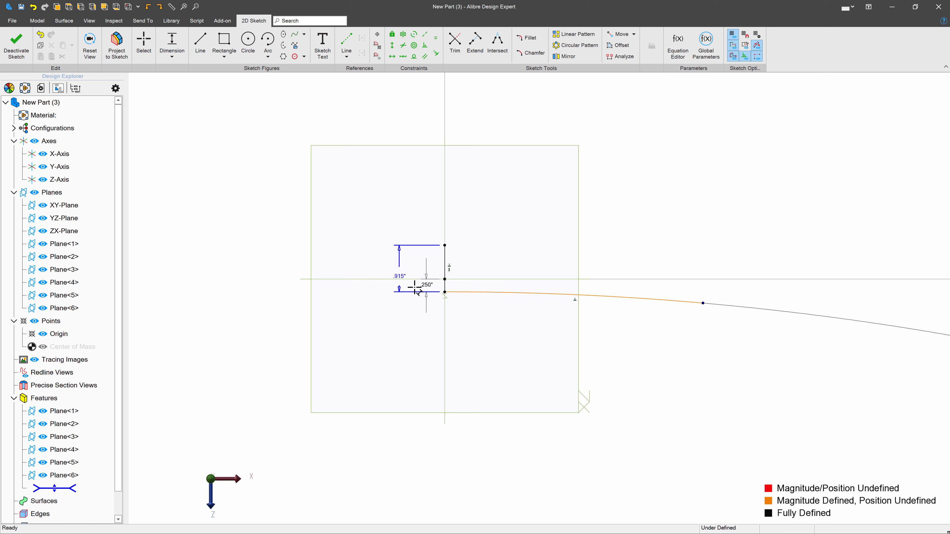
click(702, 306)
click(507, 384)
text(4)
key(Return)
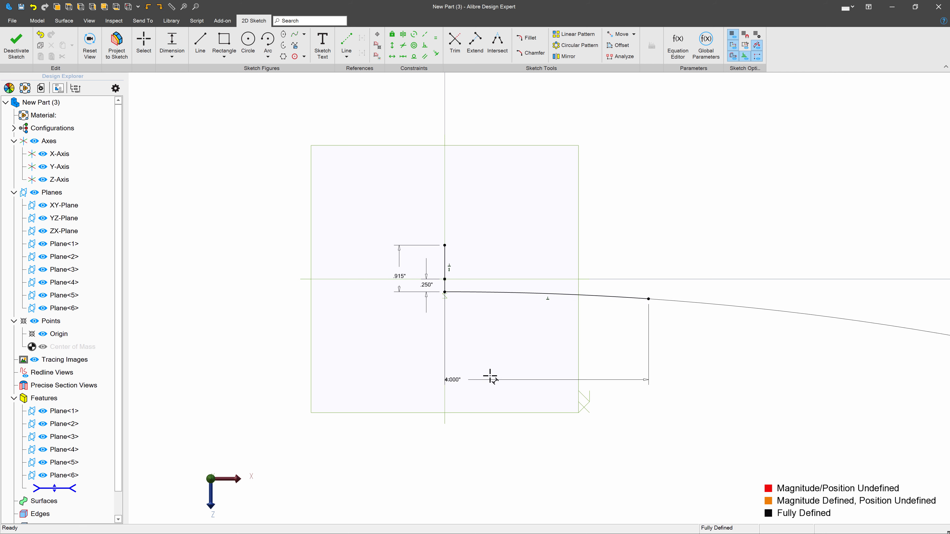
- Draw three chained tangent arcs from the lower arc's free end, around a rounded tip and back to the vertical line's upper endpoint
click(268, 55)
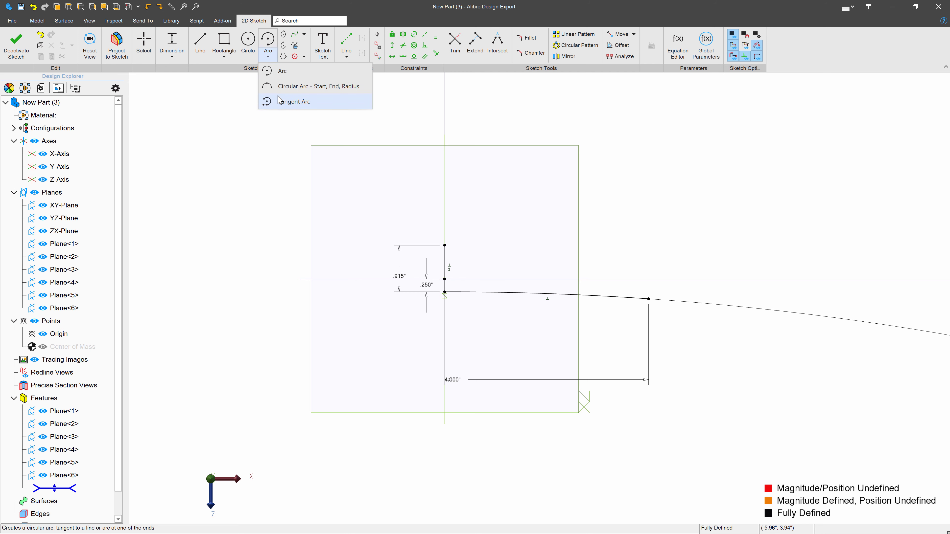
click(294, 101)
click(649, 299)
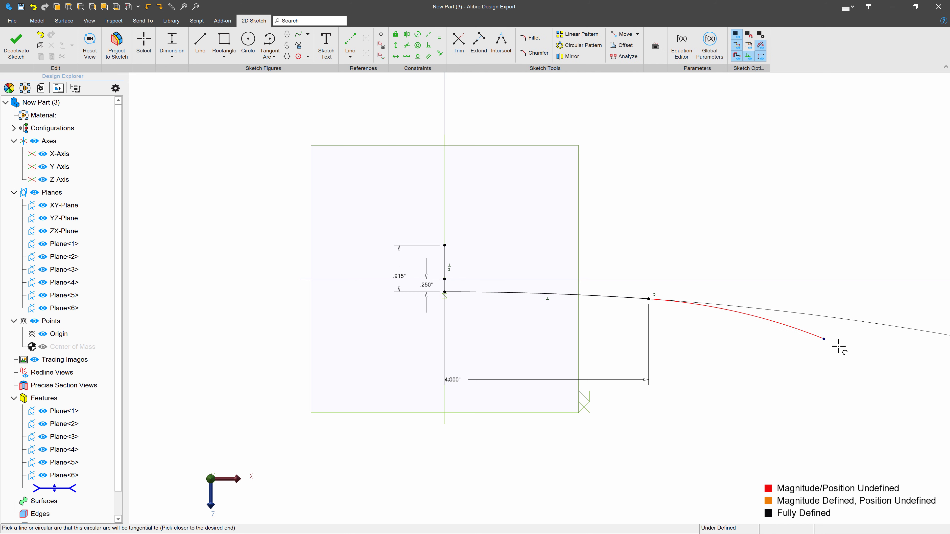
click(824, 339)
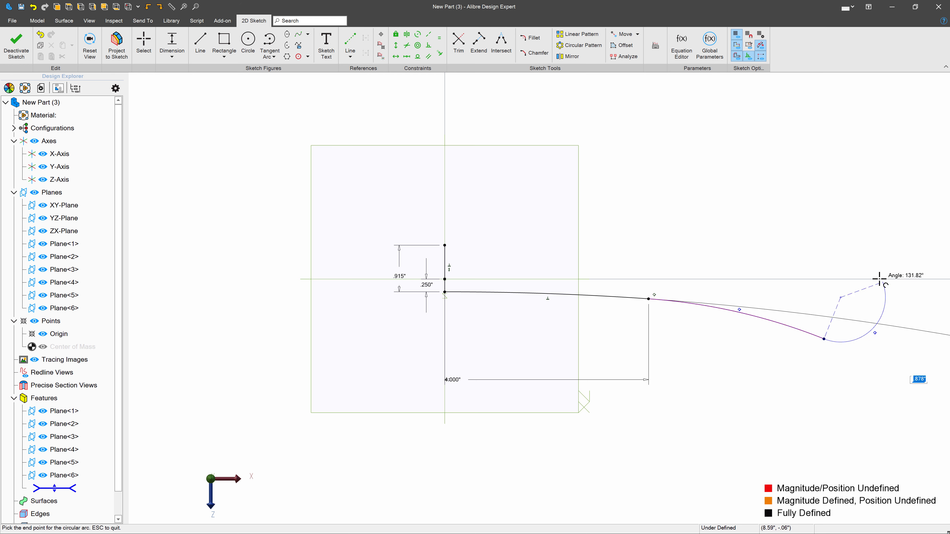
key(Escape)
click(851, 258)
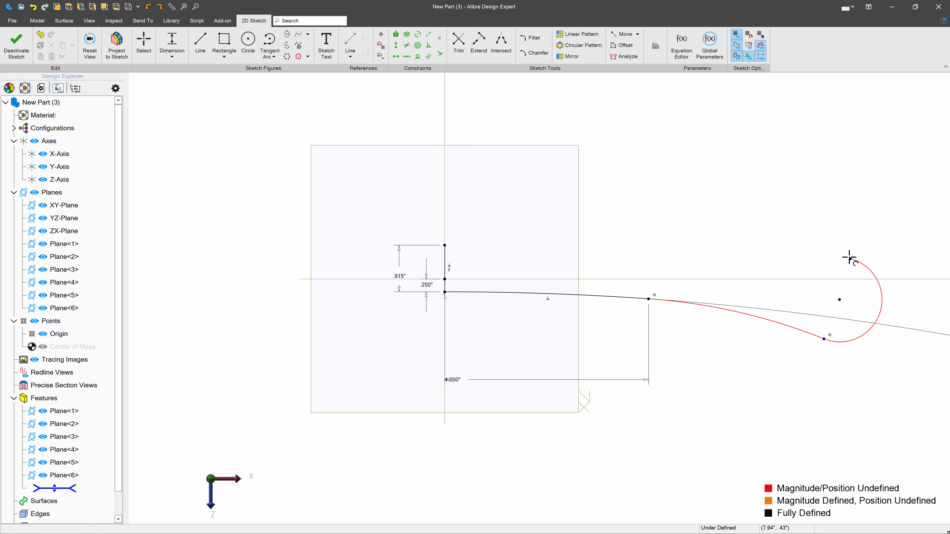
click(445, 244)
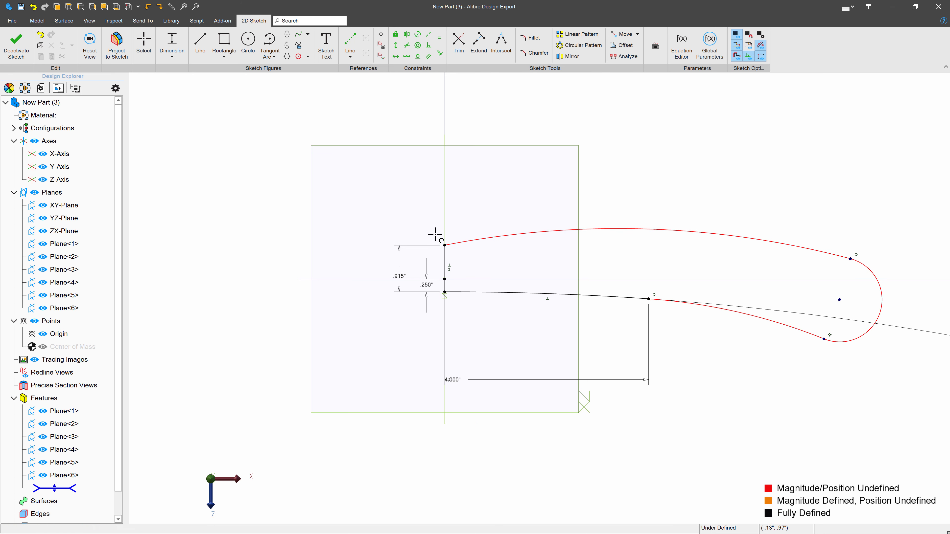
key(Escape)
- Move the profile's rounded tip slightly inward and down, closer to the continuation of the lower arc
scroll(386, 180, down, 3)
scroll(684, 255, up, 2)
scroll(685, 256, up, 1)
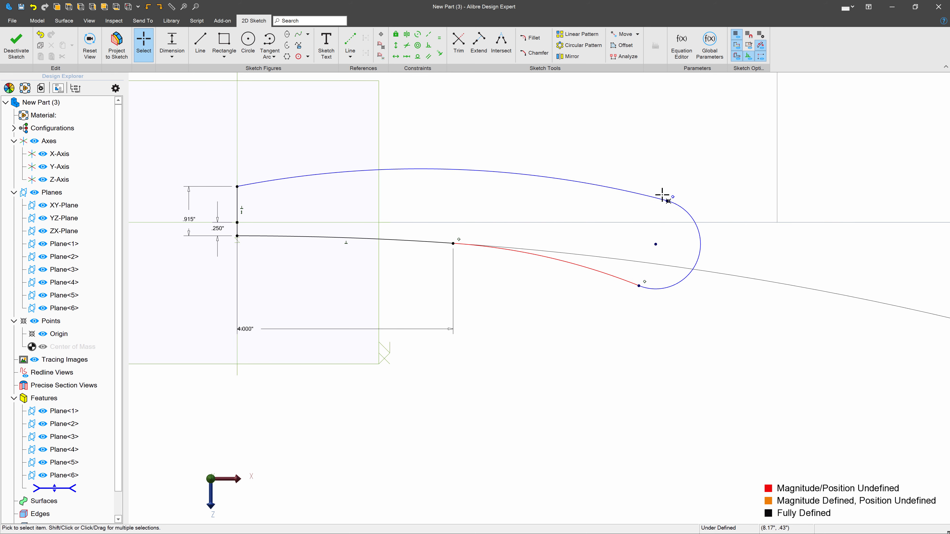
scroll(471, 170, down, 4)
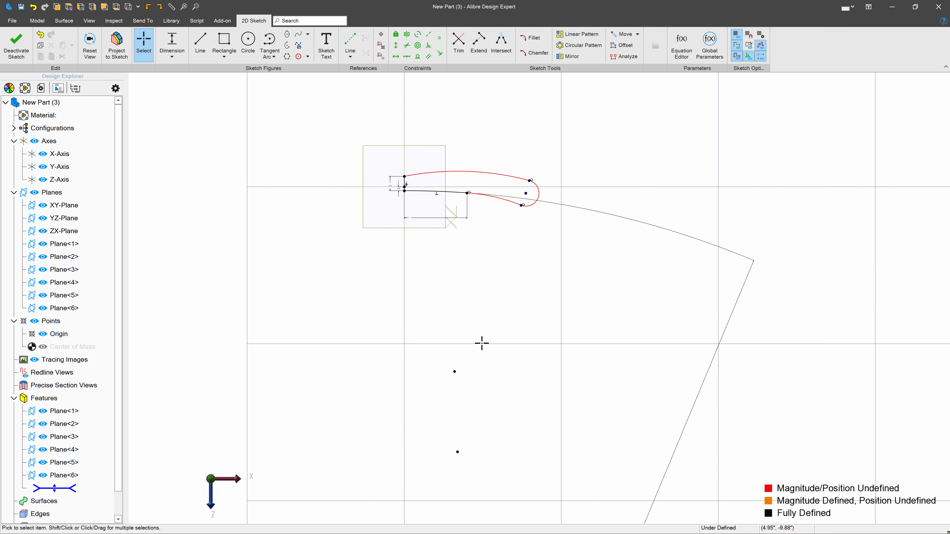
drag(528, 180, 514, 231)
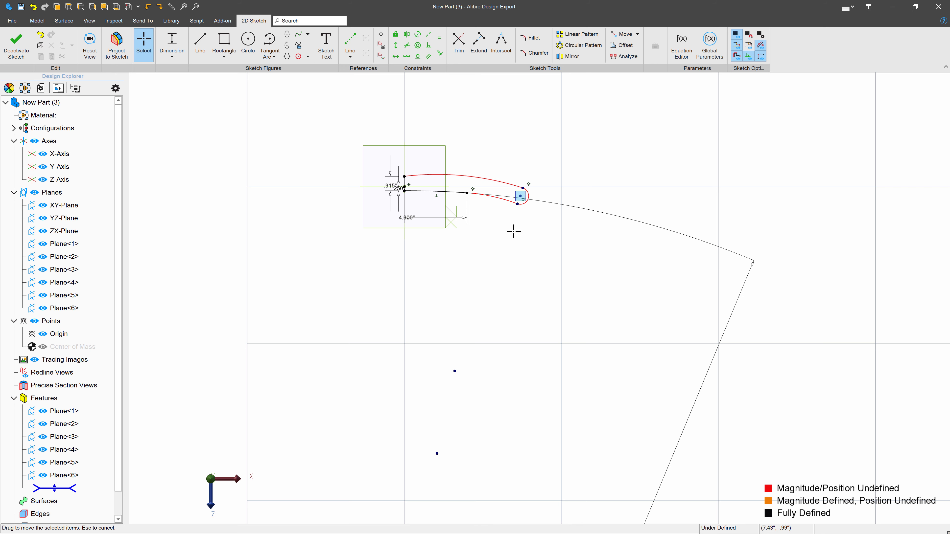
- Try to move the upper arc's center point closer to the profile and align it vertically with the origin
drag(437, 450, 436, 427)
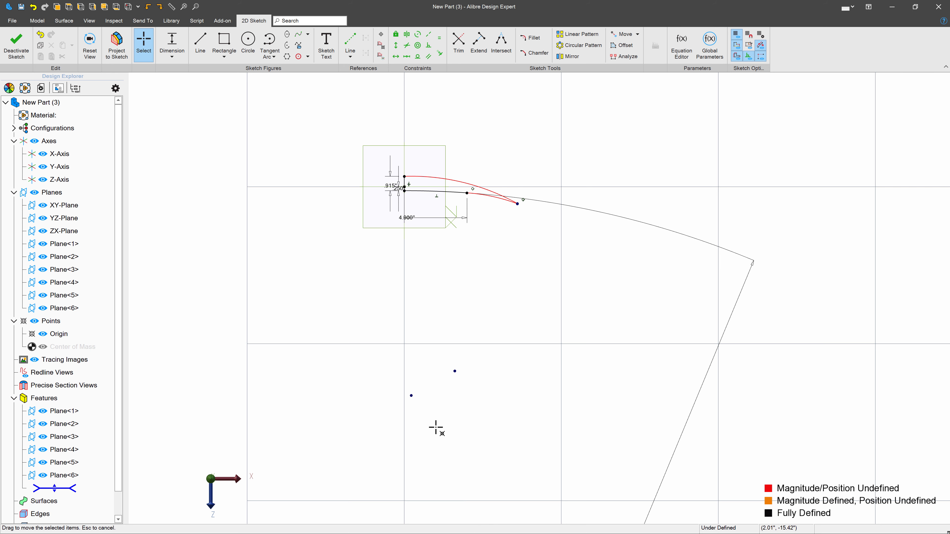
click(396, 45)
click(404, 186)
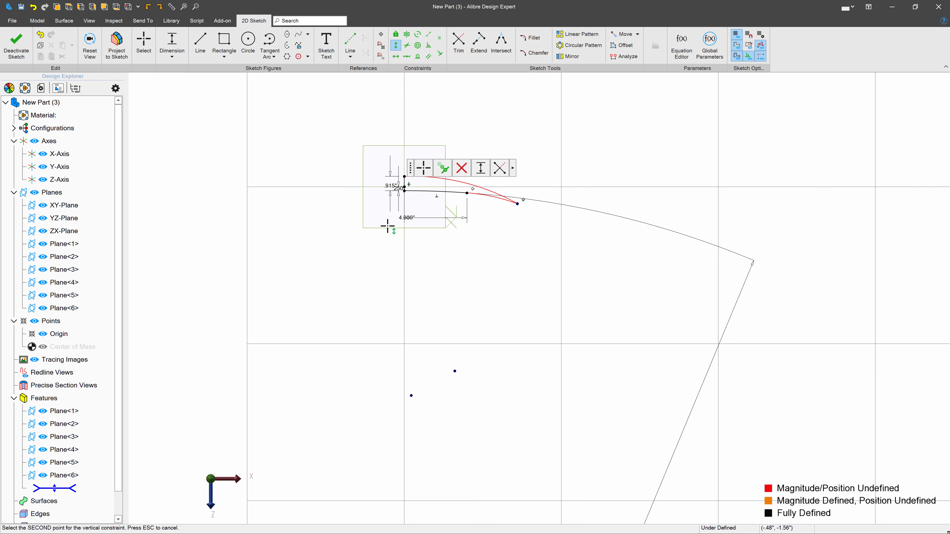
click(411, 396)
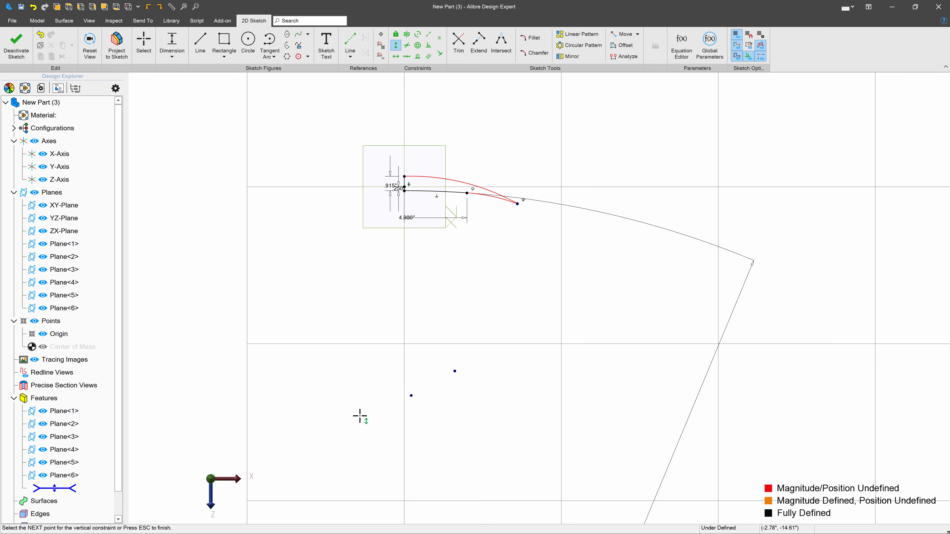
scroll(516, 195, up, 8)
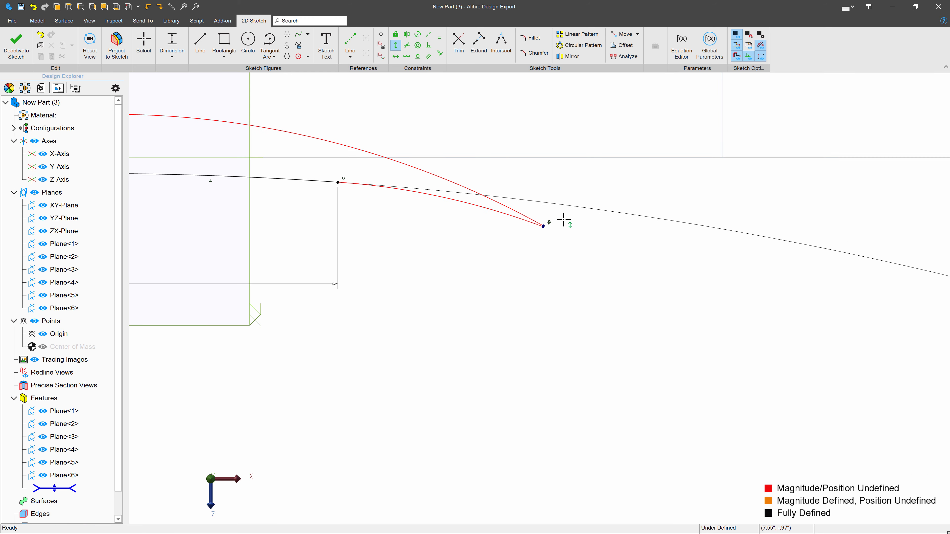
key(Escape)
- Try pulling the collapsed tip of the profile open again, then undo the recent point moves
mouse_move(545, 229)
mouse_down()
mouse_move(587, 191)
mouse_move(566, 216)
mouse_up()
scroll(547, 207, down, 4)
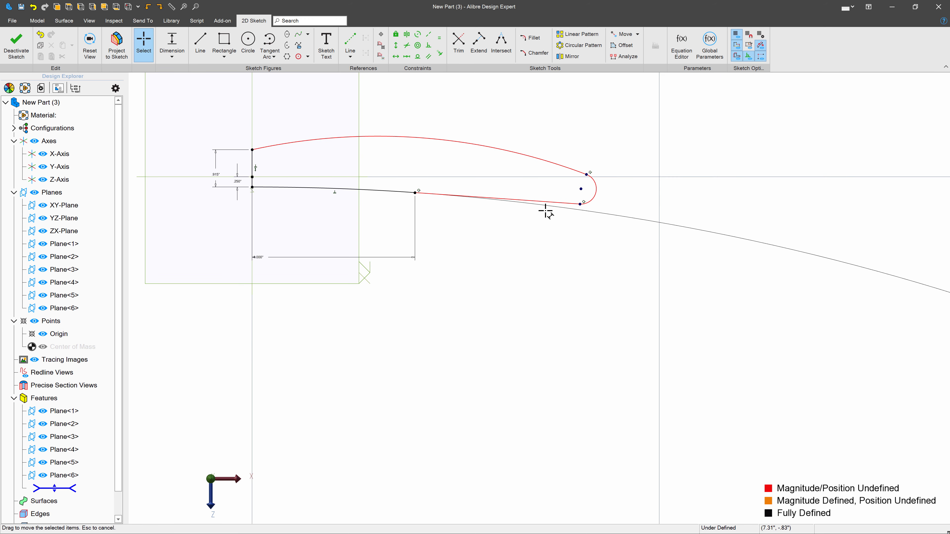
scroll(477, 255, up, 2)
scroll(523, 256, down, 3)
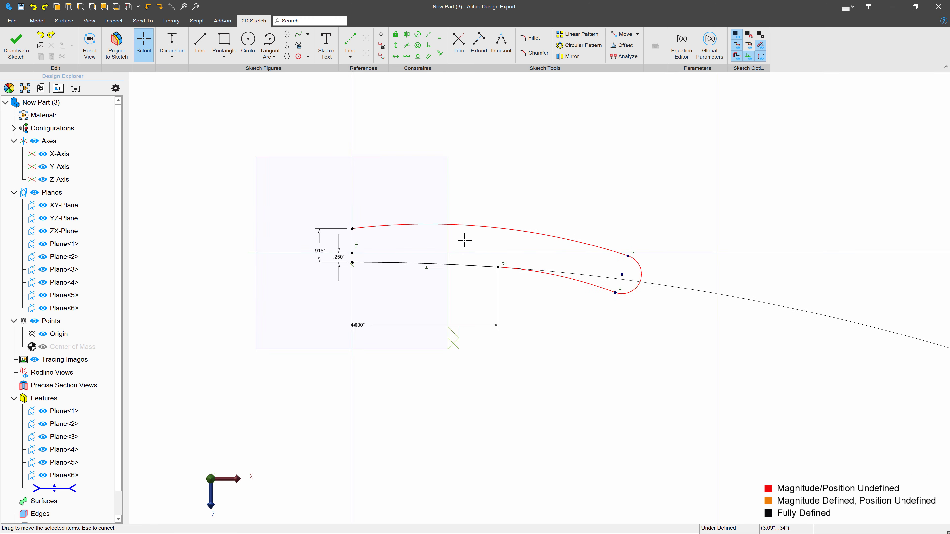
- Constrain the upper arc perpendicular to the vertical line at the profile's inner edge
scroll(463, 239, up, 2)
scroll(431, 240, up, 2)
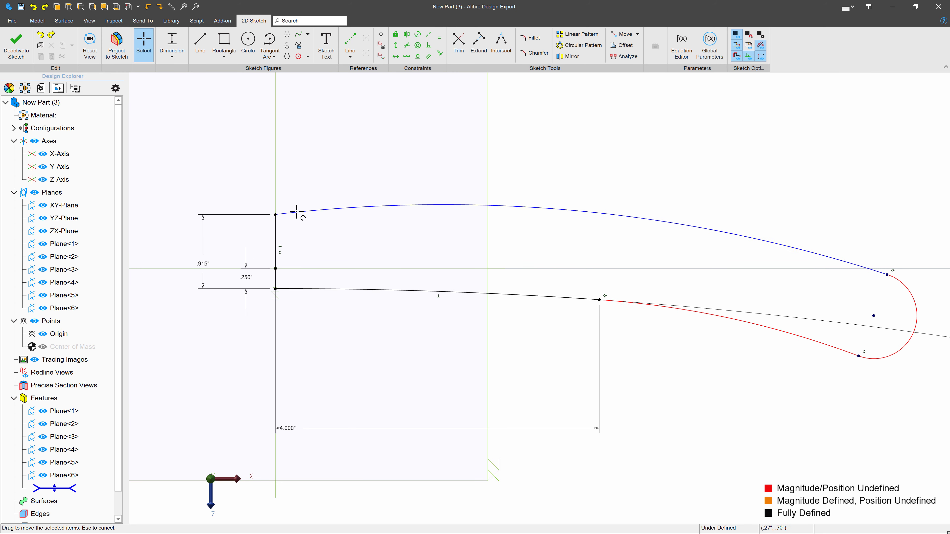
click(428, 45)
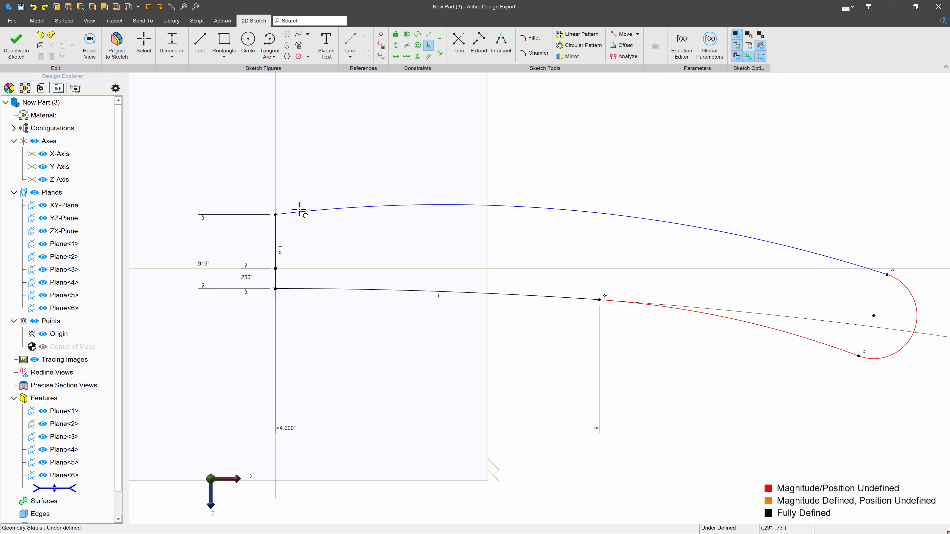
click(299, 210)
click(276, 239)
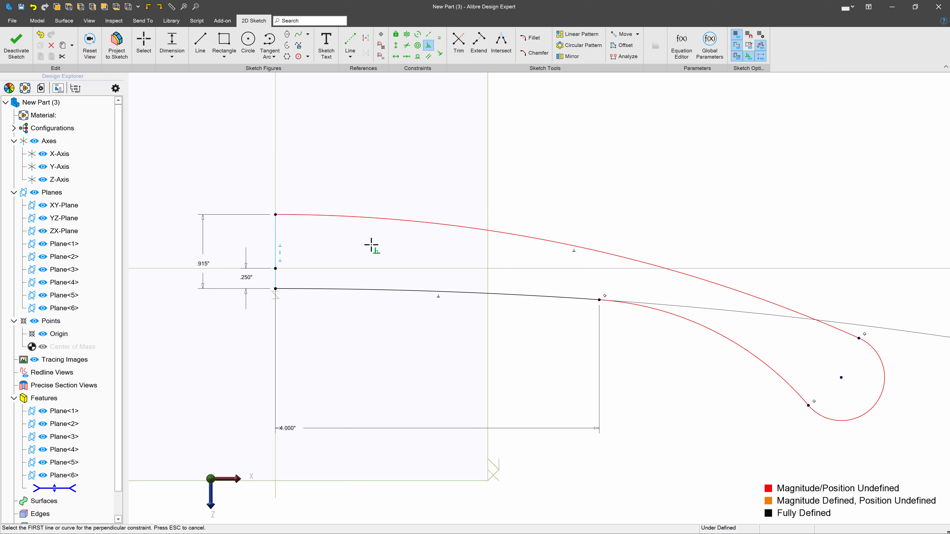
key(Escape)
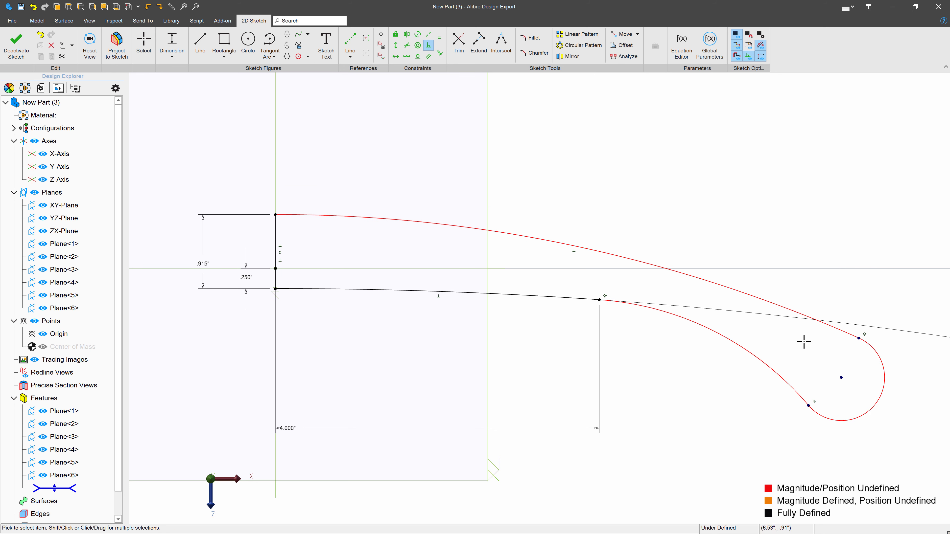
- Pull the rounded tip's center in to about 5 inches from the vertical line and dimension the tip arc's radius as 1 inch
drag(843, 384, 702, 273)
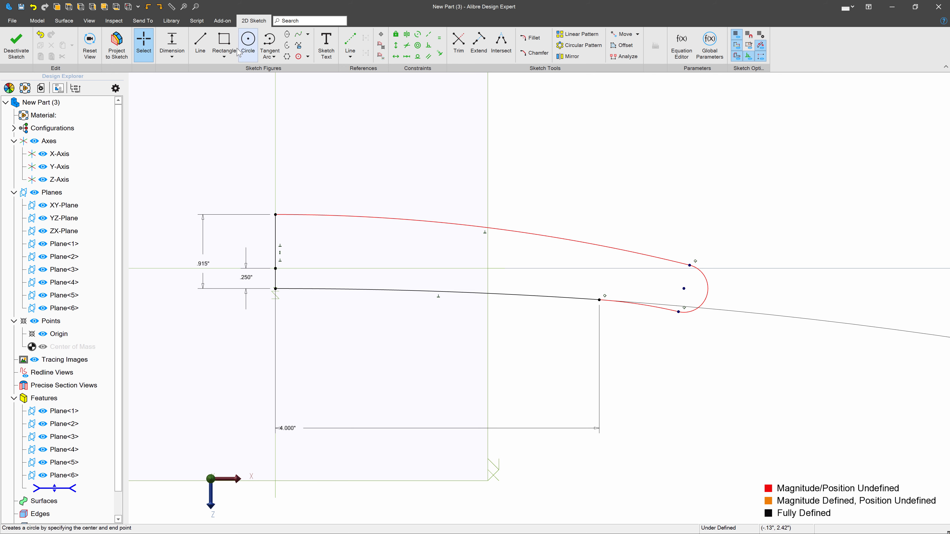
click(704, 286)
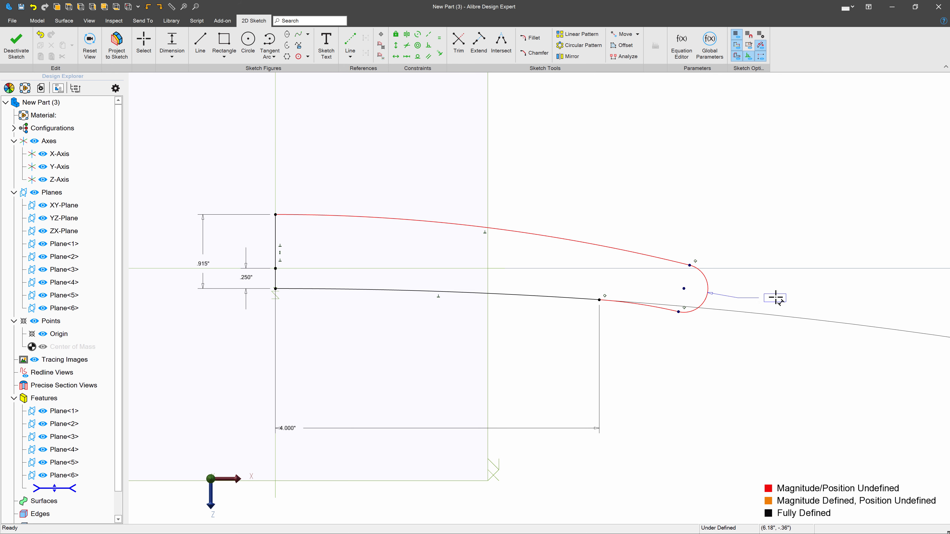
click(776, 298)
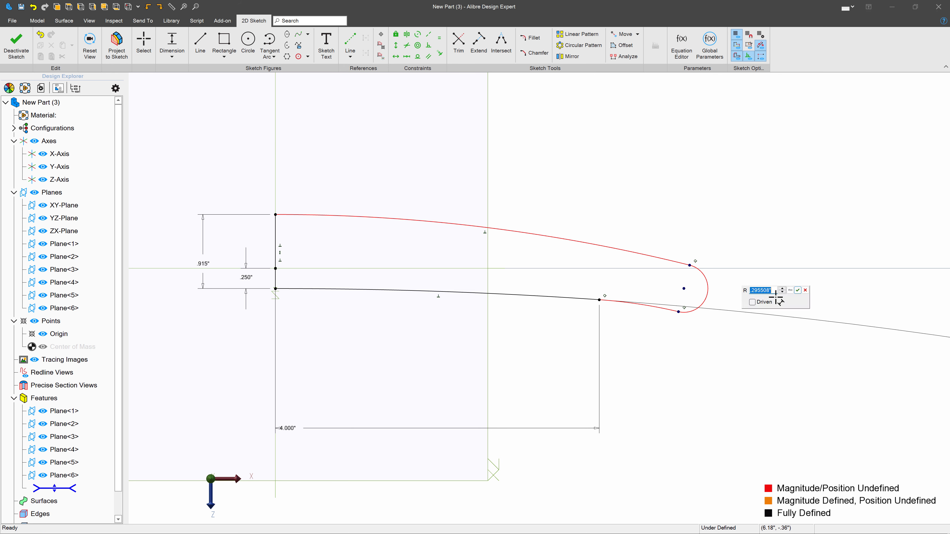
text(1)
key(Return)
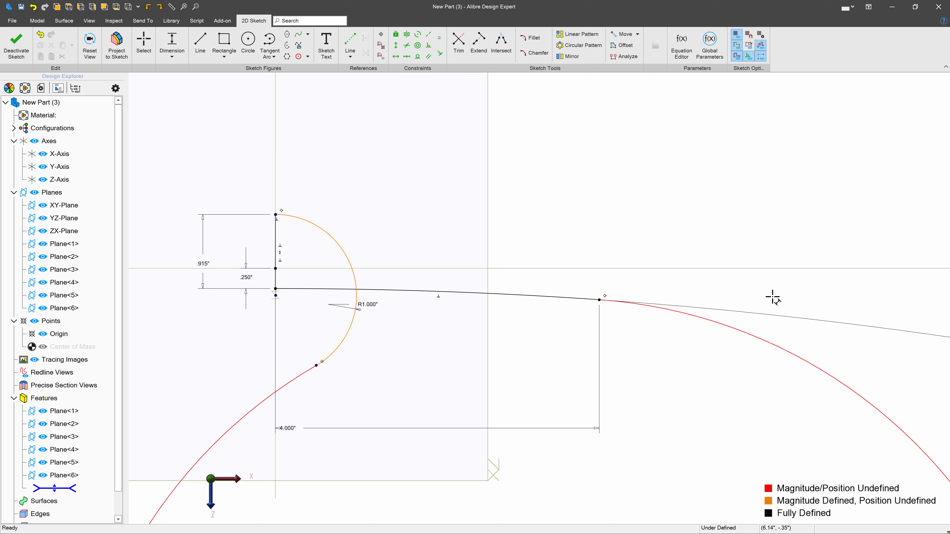
- Undo the 1-inch radius dimension on the tip arc and leave its radius undimensioned
key(ctrl+z)
click(707, 291)
click(789, 277)
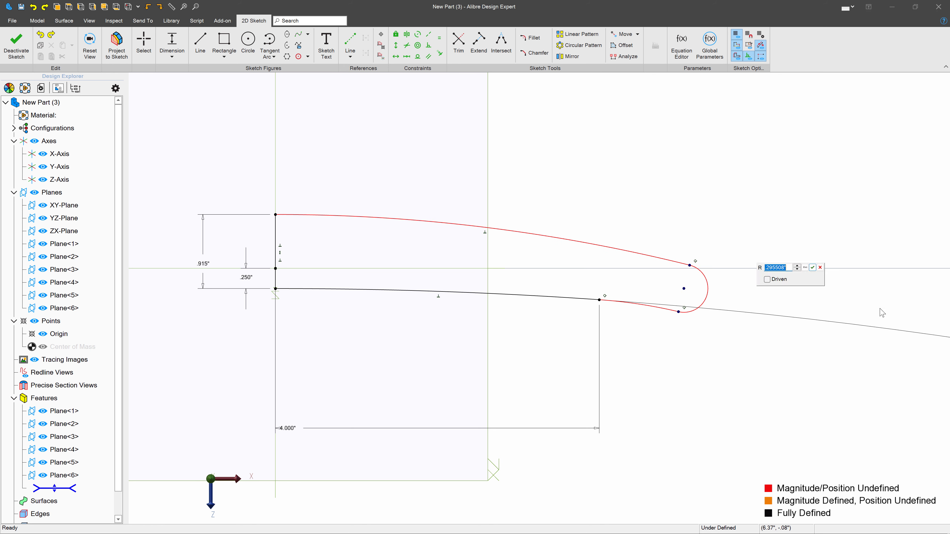
key(Escape)
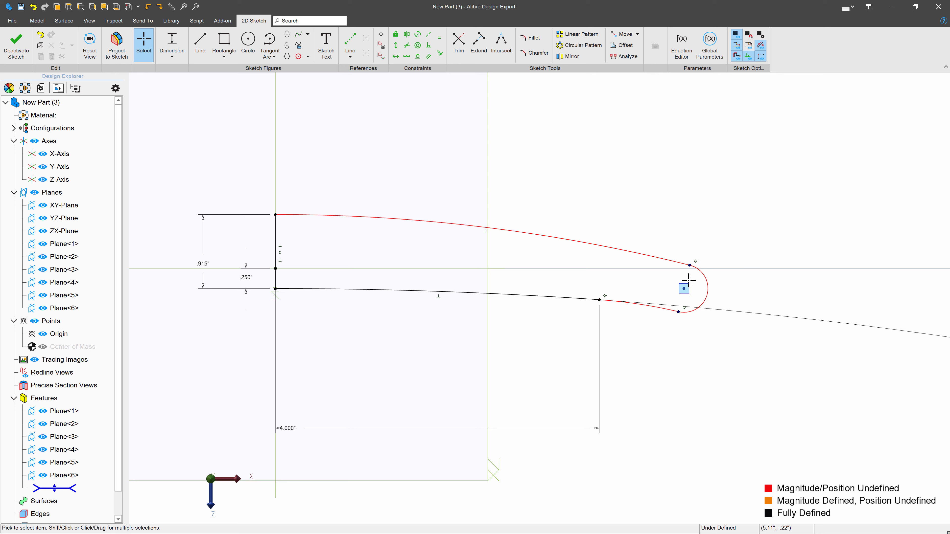
- Pull the upper arc's outer endpoint to about 7 inches from the vertical line and dimension the tip arc's radius as 1 inch
drag(689, 265, 854, 271)
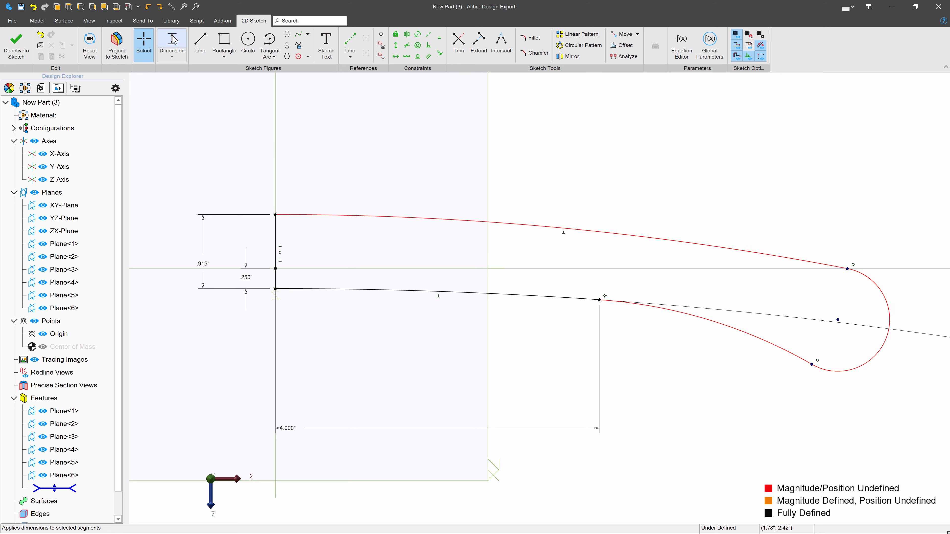
click(172, 41)
click(886, 299)
click(899, 281)
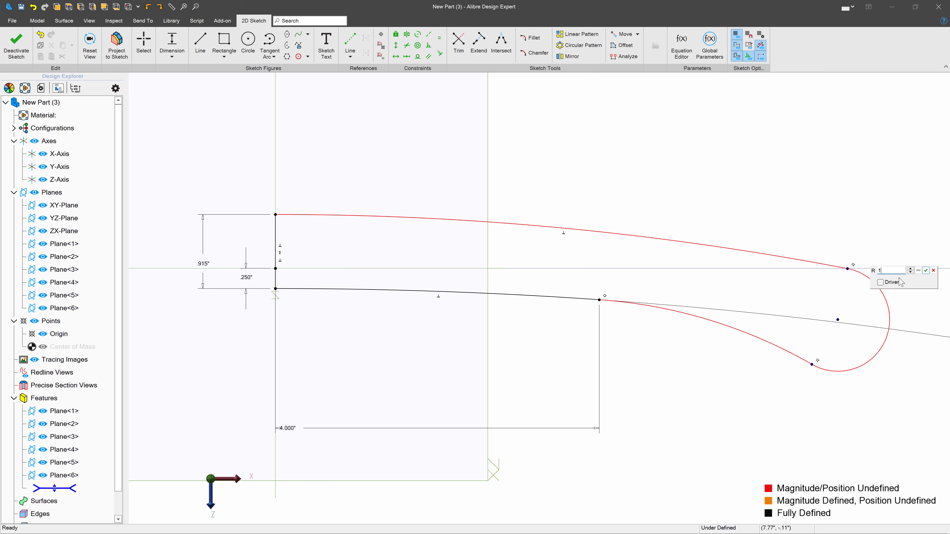
text(1)
key(Return)
- Dimension the horizontal distance from the origin to the tip arc's center as 9.25 inches
scroll(513, 340, down, 3)
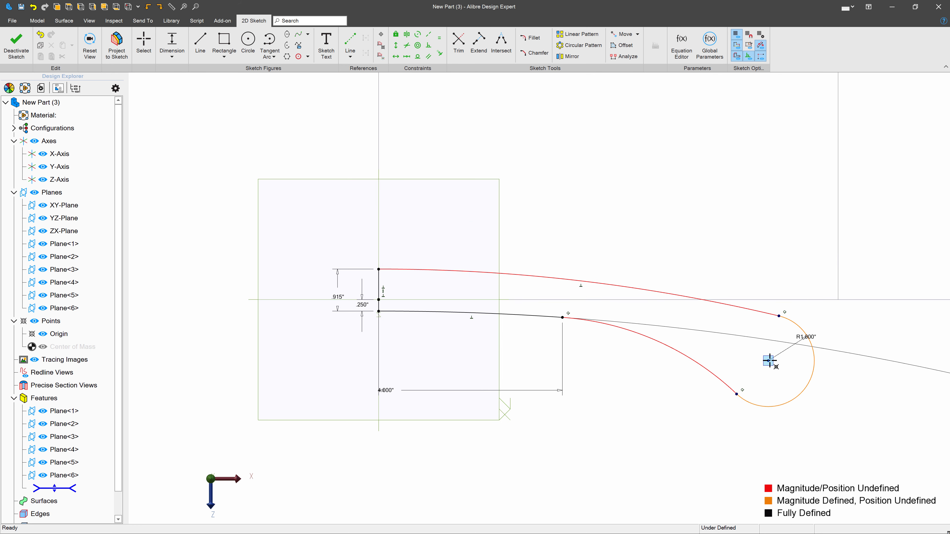
click(378, 299)
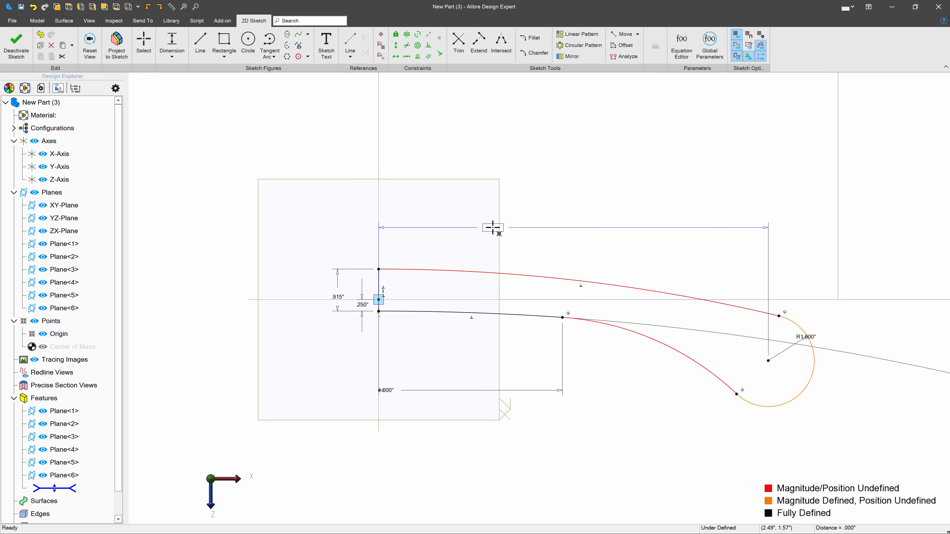
click(493, 229)
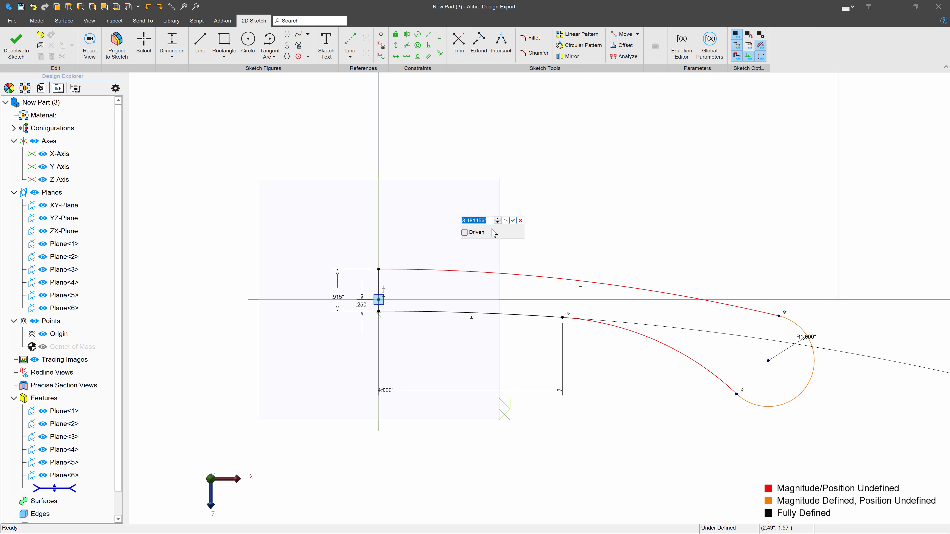
text(9.25)
key(Return)
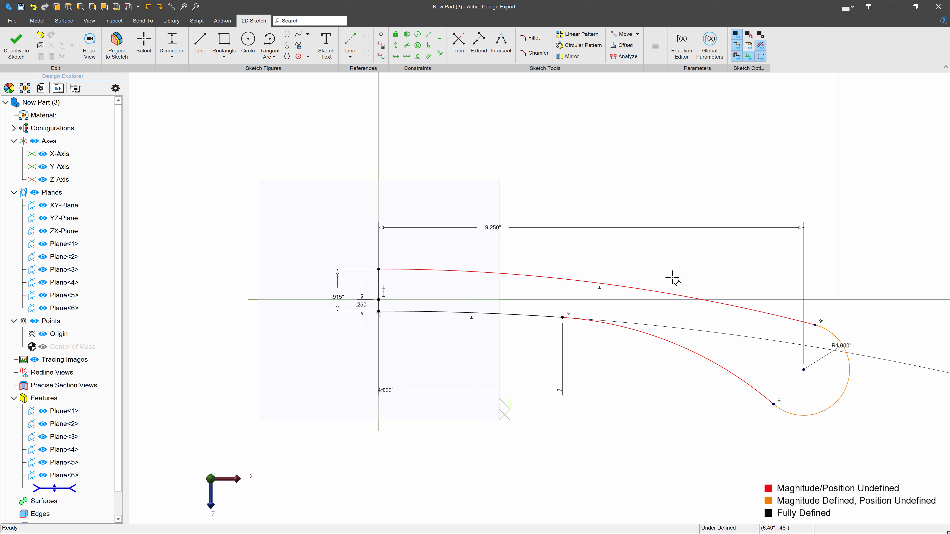
key(Escape)
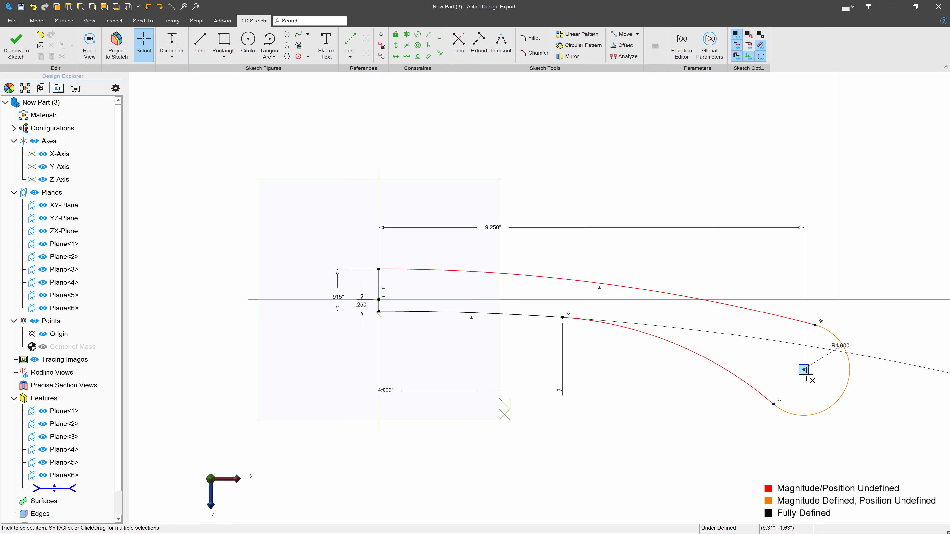
- Move the tip arc's center upward and dimension the radius of the adjoining lower outer arc as 7.13 inches
drag(806, 374, 752, 338)
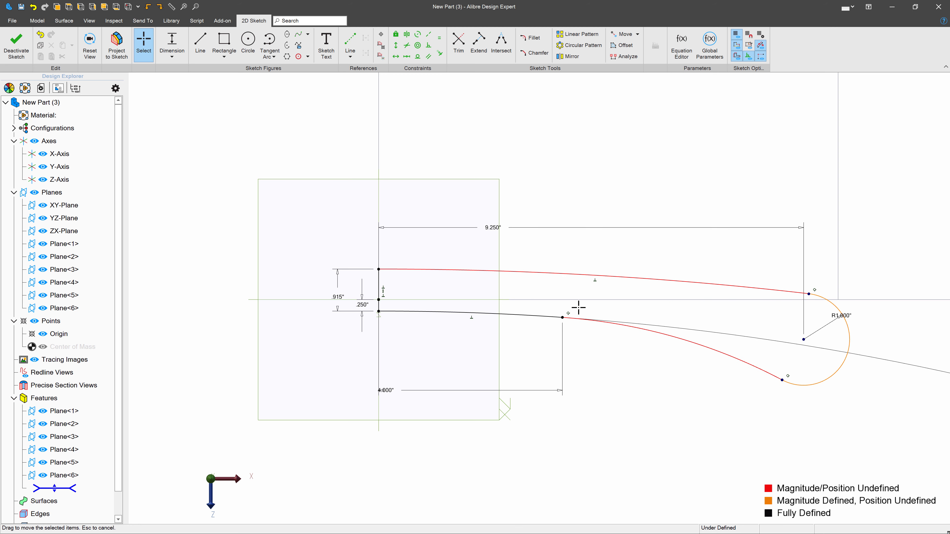
click(172, 55)
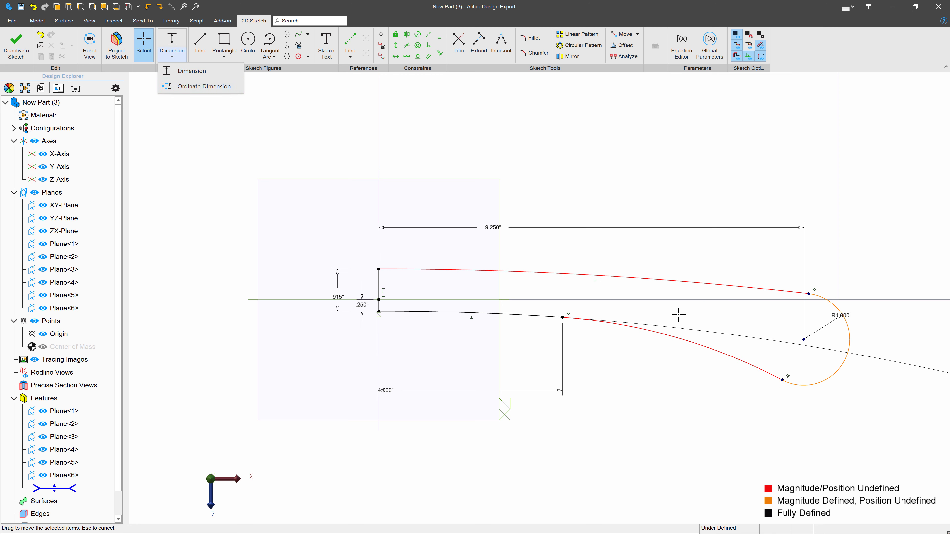
click(189, 71)
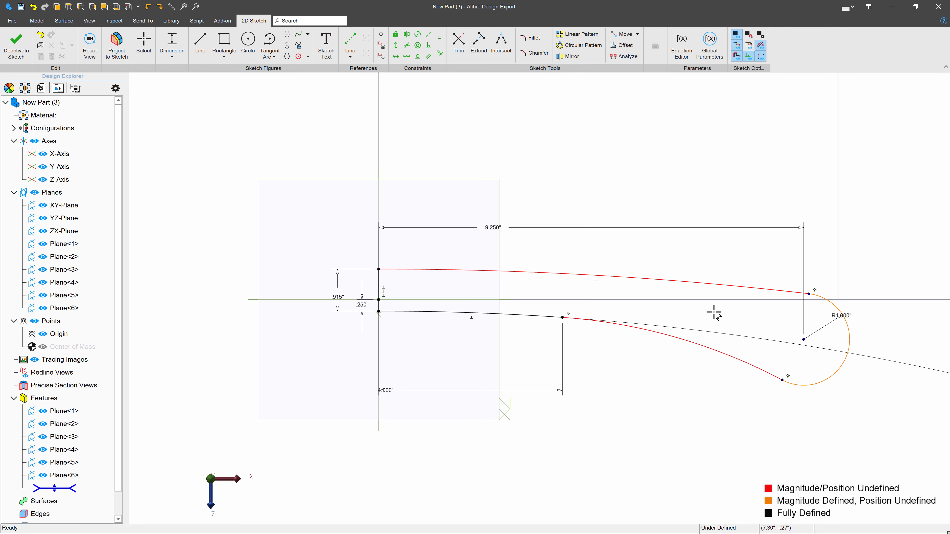
click(696, 348)
click(660, 379)
text(7)
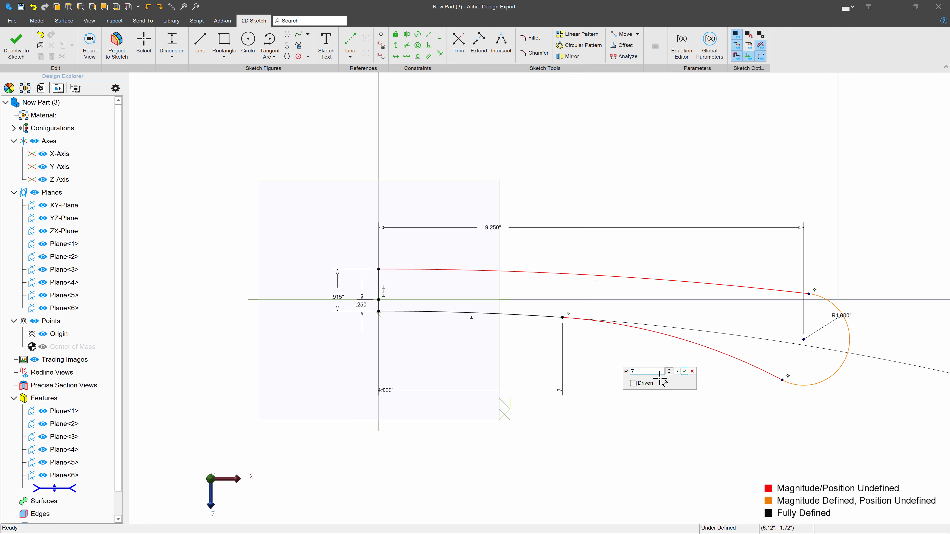
text(.13)
key(Return)
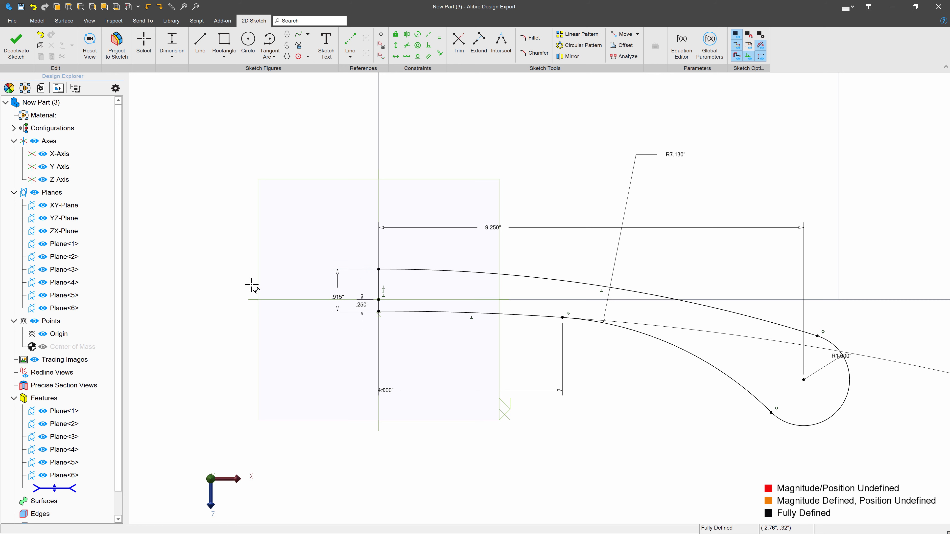
- Close the finished profile sketch and start a new 2D sketch on Plane<1>
scroll(322, 329, down, 5)
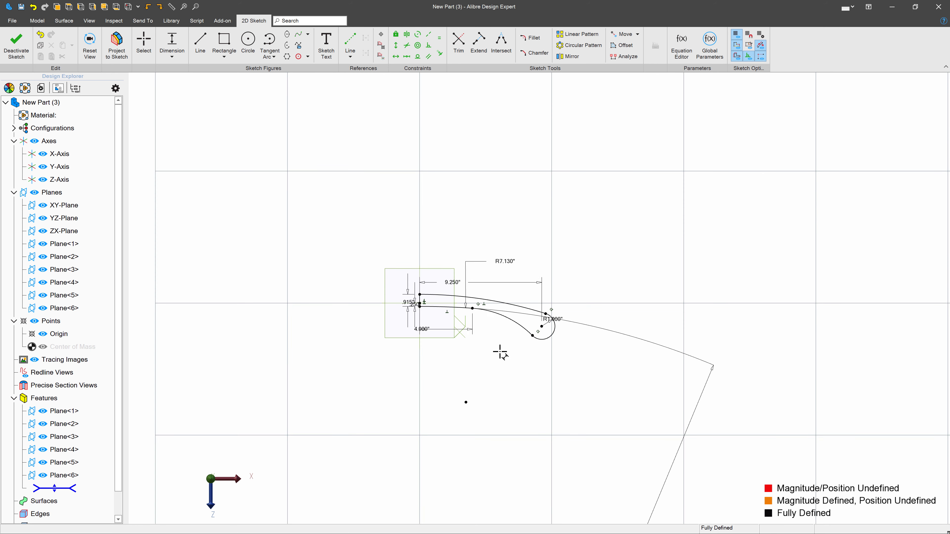
click(14, 41)
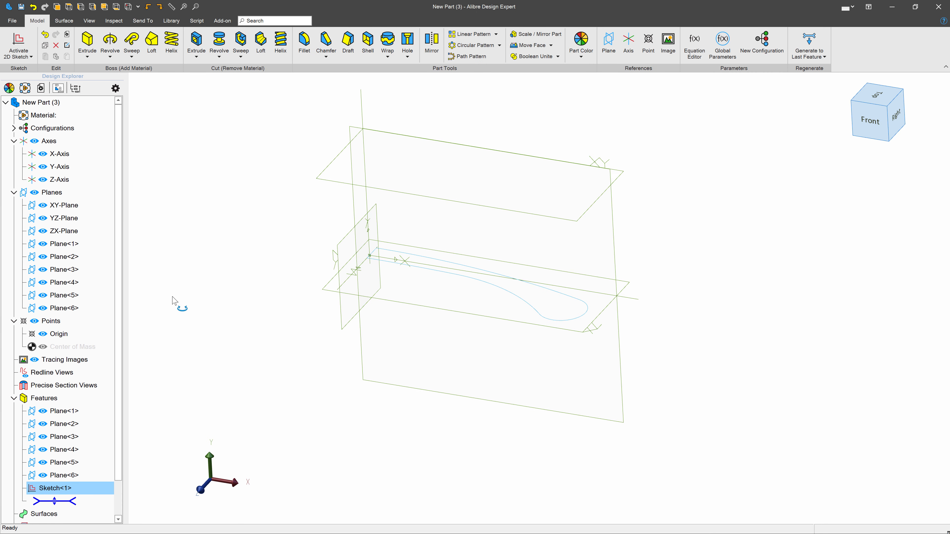
click(369, 187)
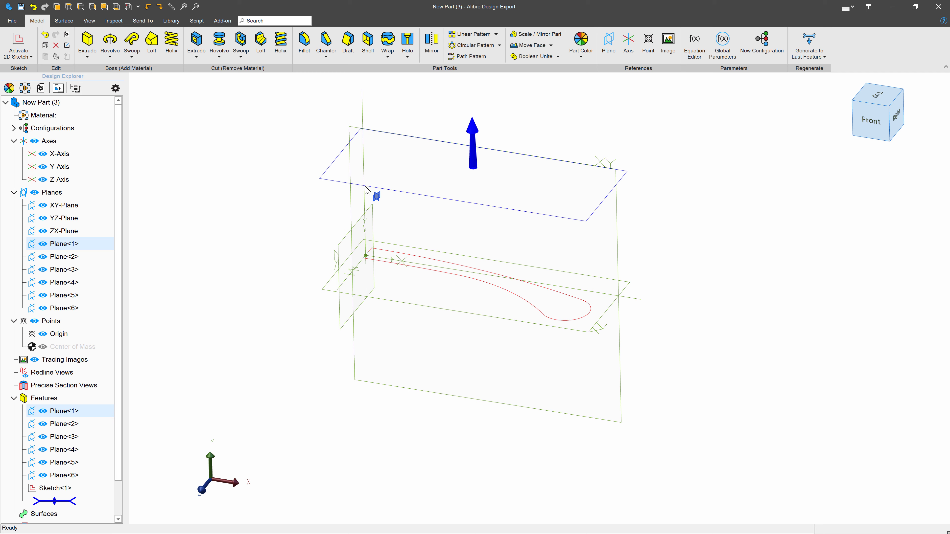
click(20, 38)
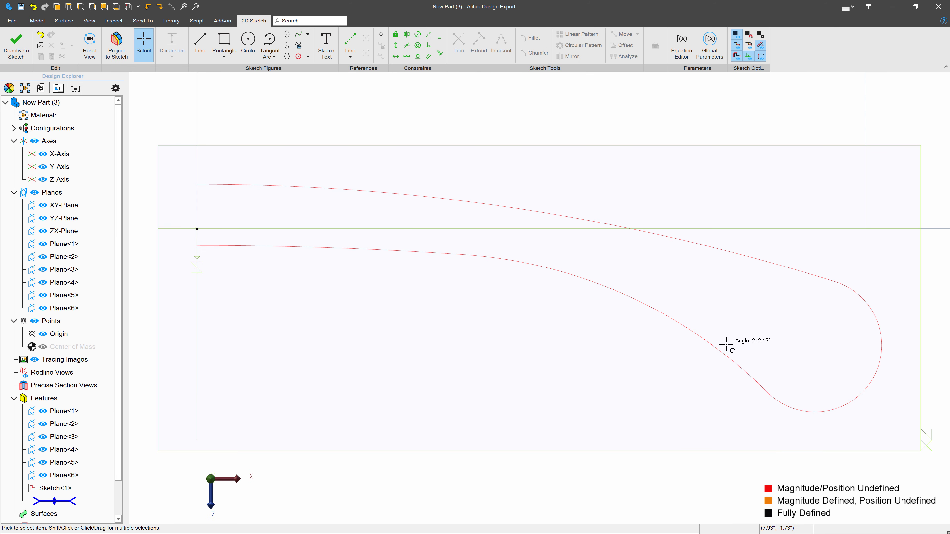
scroll(733, 276, down, 7)
scroll(715, 292, up, 4)
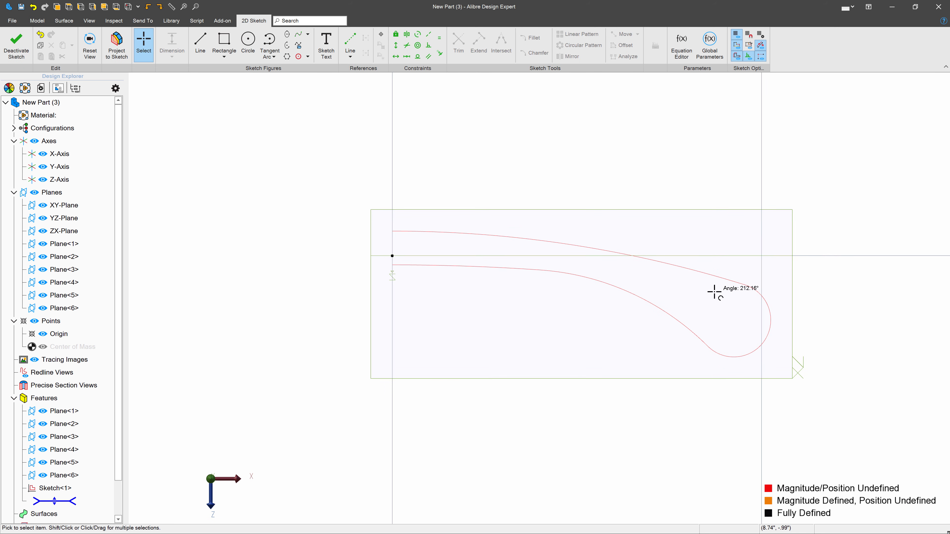
- Draw a vertical line about 1.2 inches long below the origin and make its upper endpoint coincident with the origin
click(201, 42)
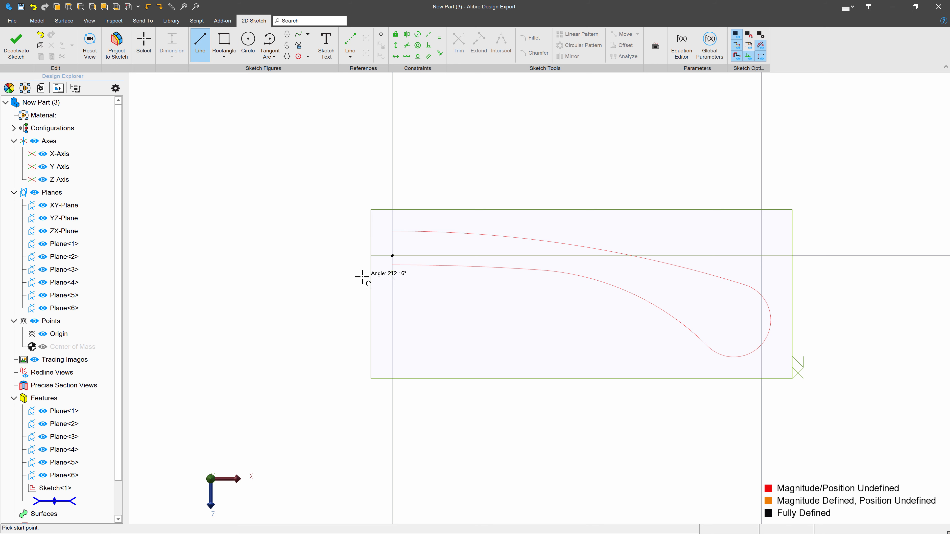
click(392, 264)
click(392, 309)
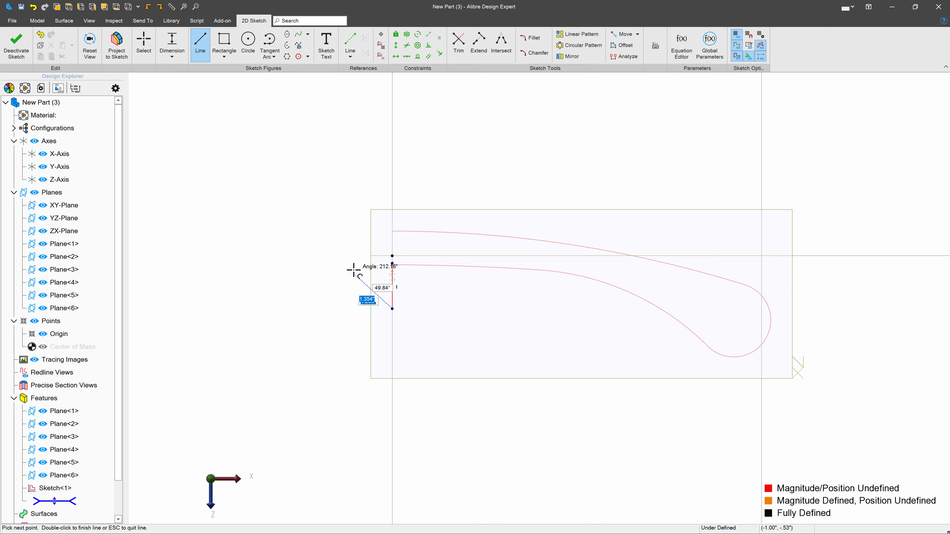
key(Escape)
click(439, 54)
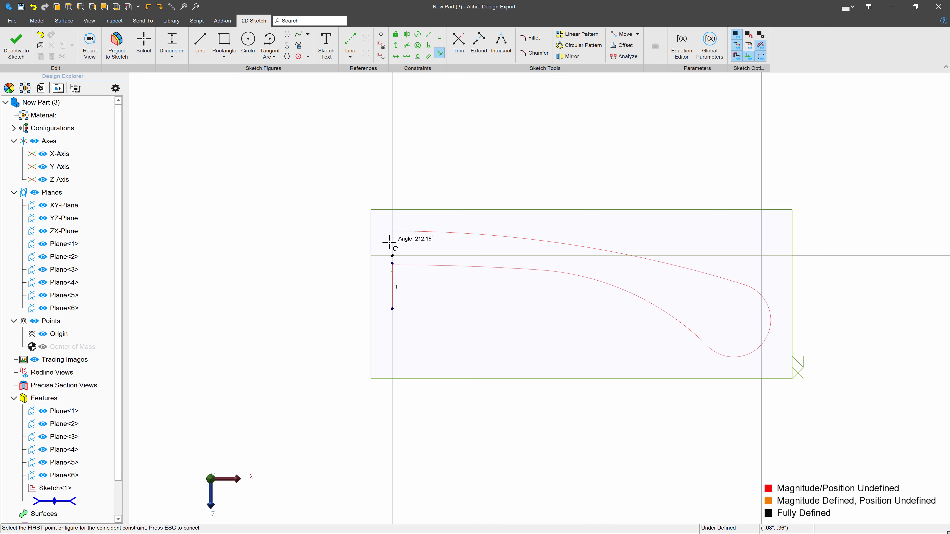
click(393, 263)
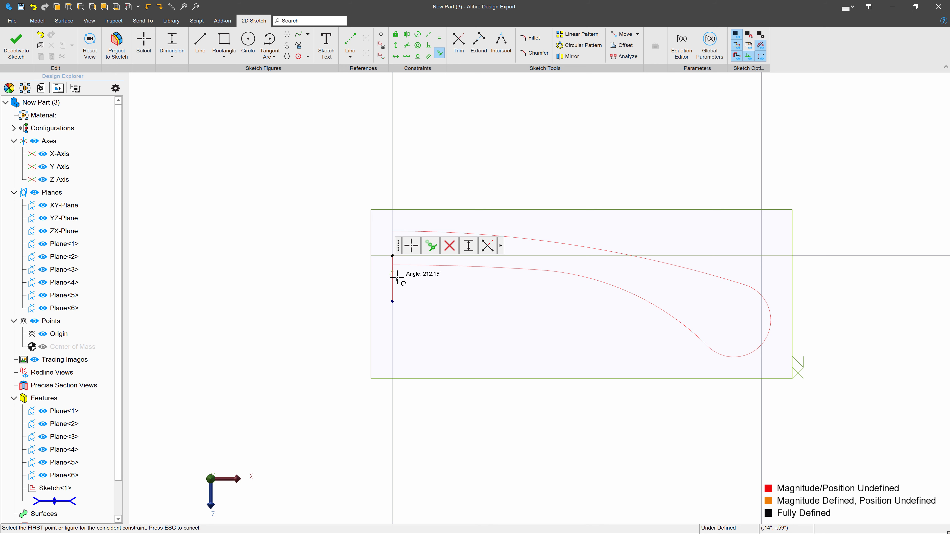
- Dimension the vertical line's length as 0.915 inch from its upper to its lower endpoint
click(161, 37)
click(391, 273)
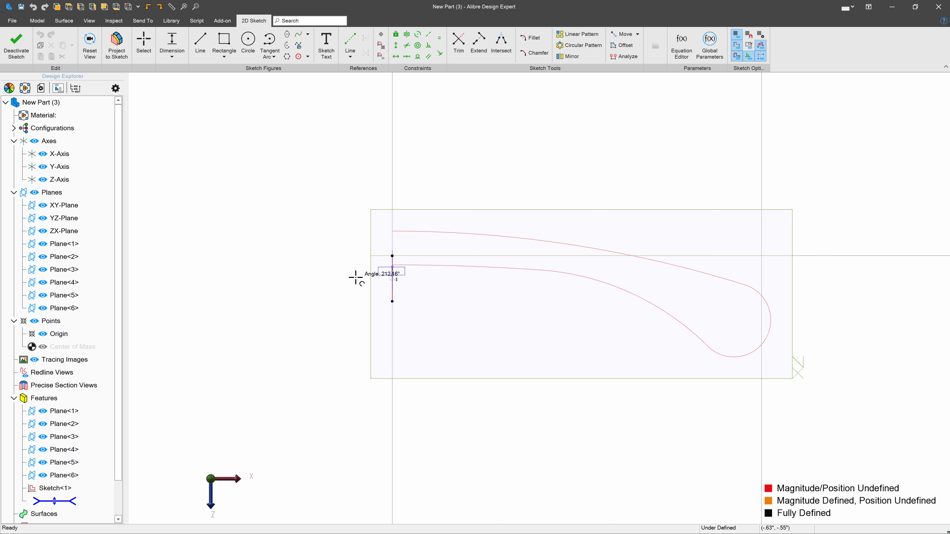
click(348, 277)
click(374, 265)
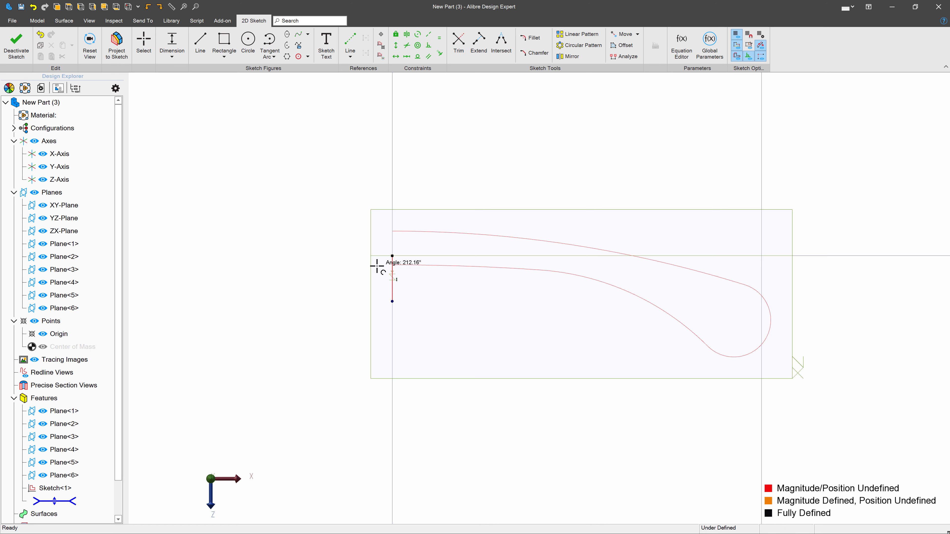
click(392, 301)
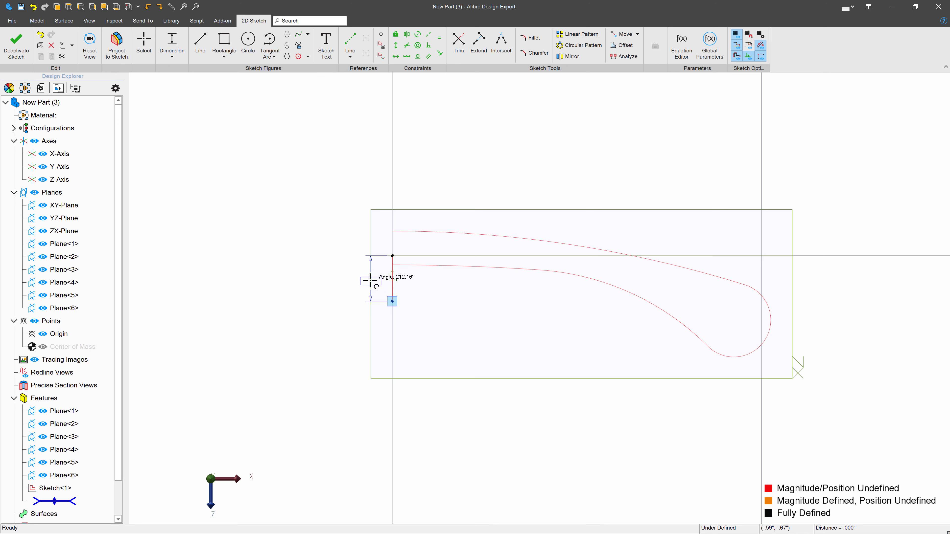
click(367, 275)
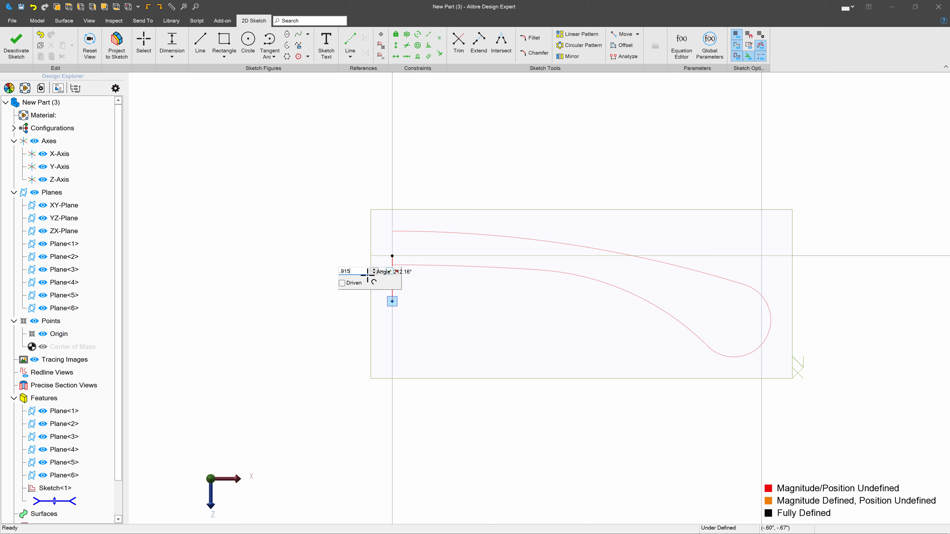
text(.915)
key(Return)
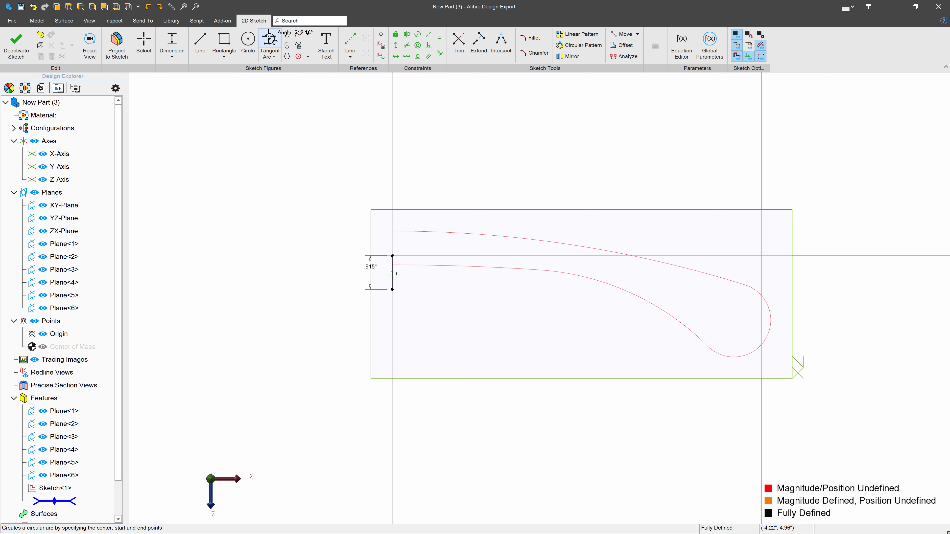
- Sketch a center-point arc from the vertical line's lower endpoint, curving outward and down about 2 inches across, with its center below the line
click(272, 57)
click(276, 70)
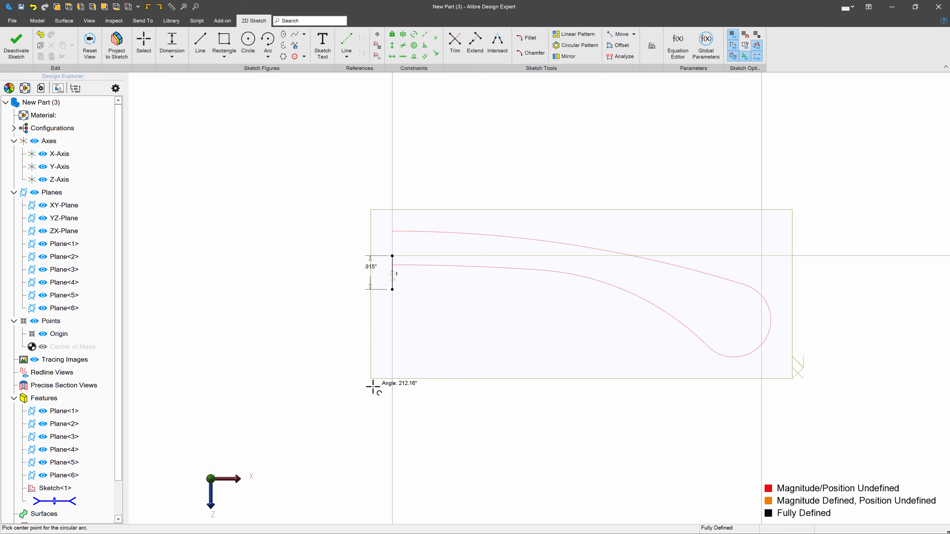
click(386, 410)
click(392, 289)
click(466, 320)
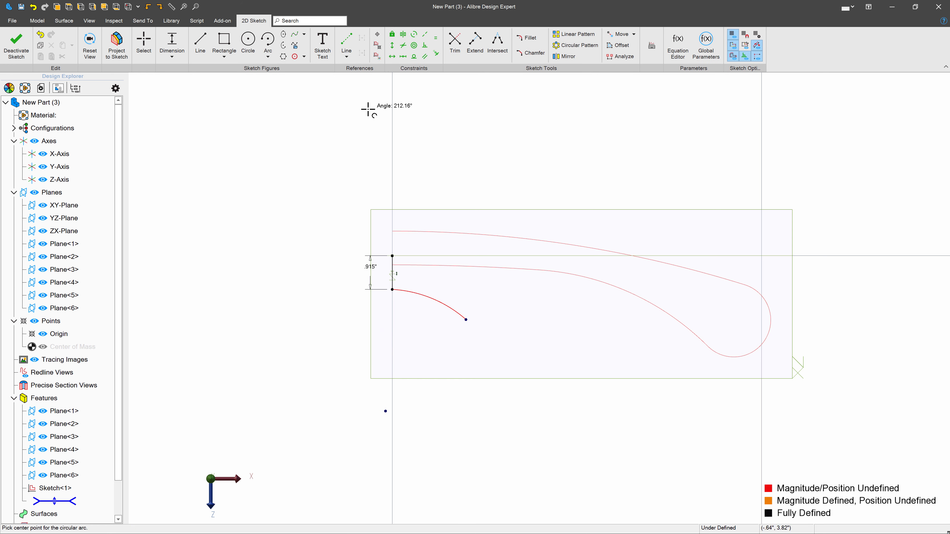
- Constrain the new arc perpendicular to the vertical line
click(425, 45)
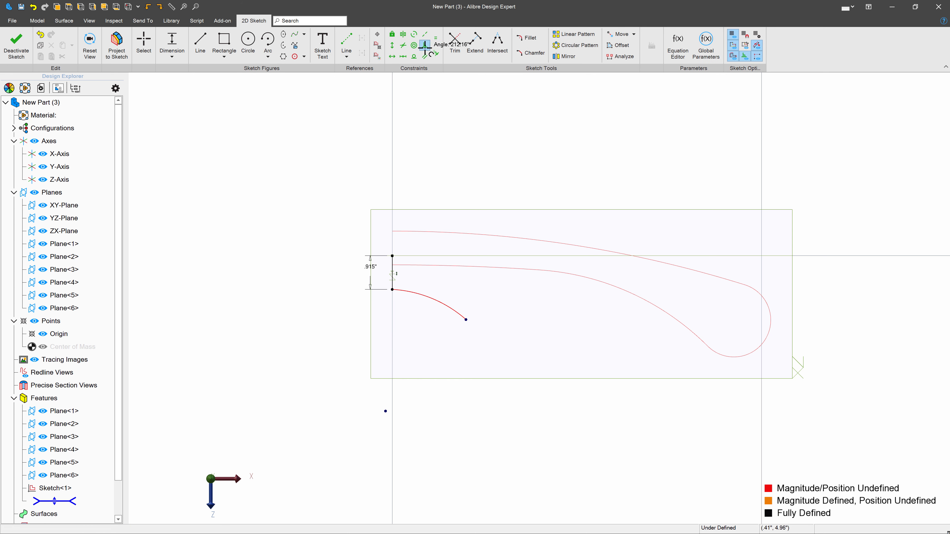
scroll(400, 279, up, 5)
click(372, 243)
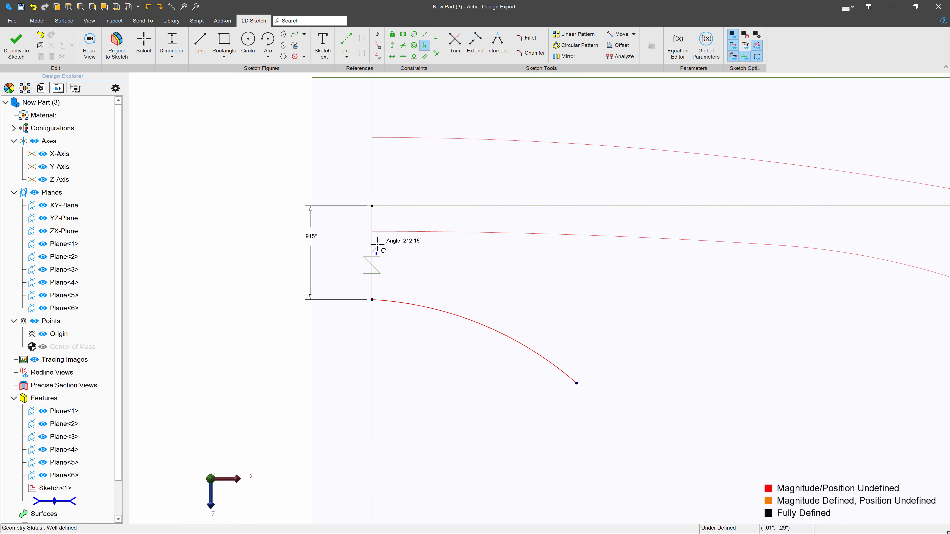
click(409, 304)
key(Escape)
key(Escape)
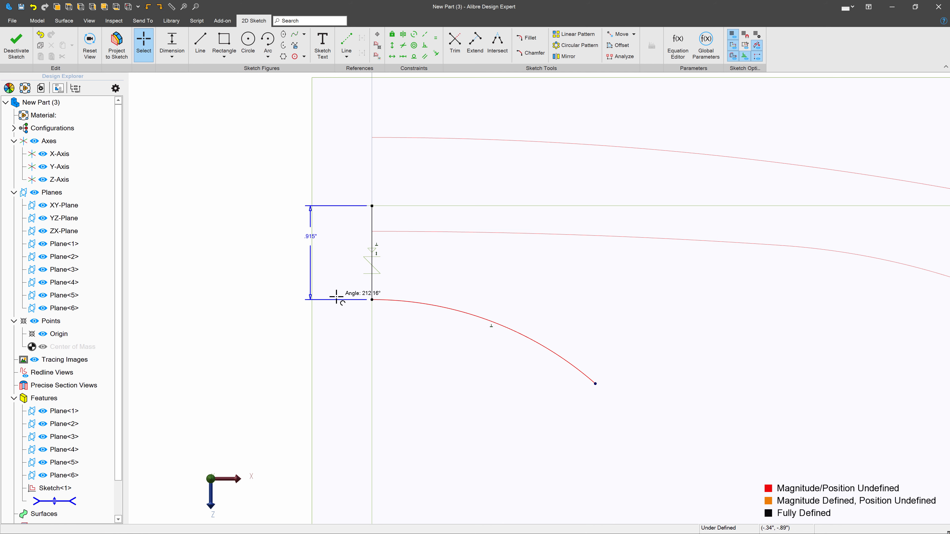
- Stretch the lower arc's free end outward, and sketch a center-point arc from the vertical line's upper endpoint, centered about 28.6 inches below the origin
scroll(385, 249, down, 4)
drag(506, 297, 686, 309)
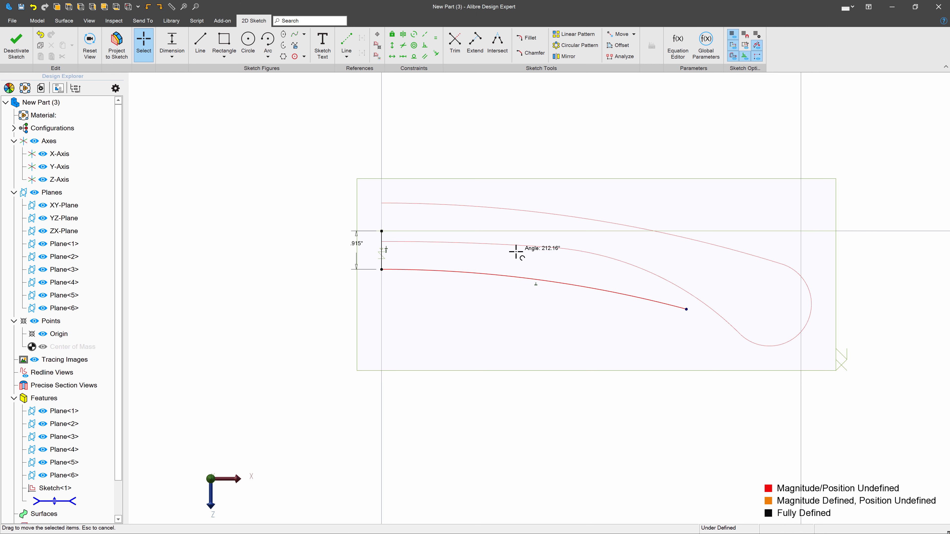
click(267, 42)
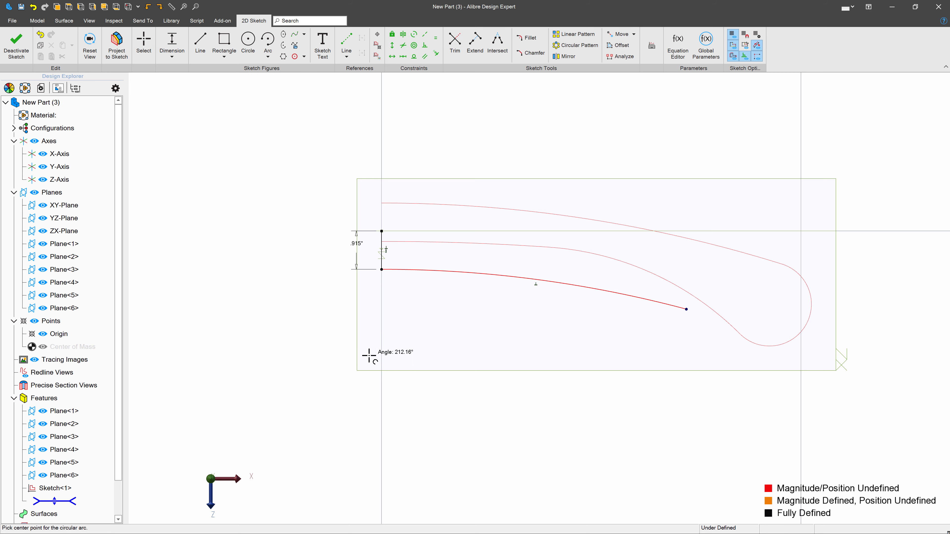
scroll(369, 356, down, 10)
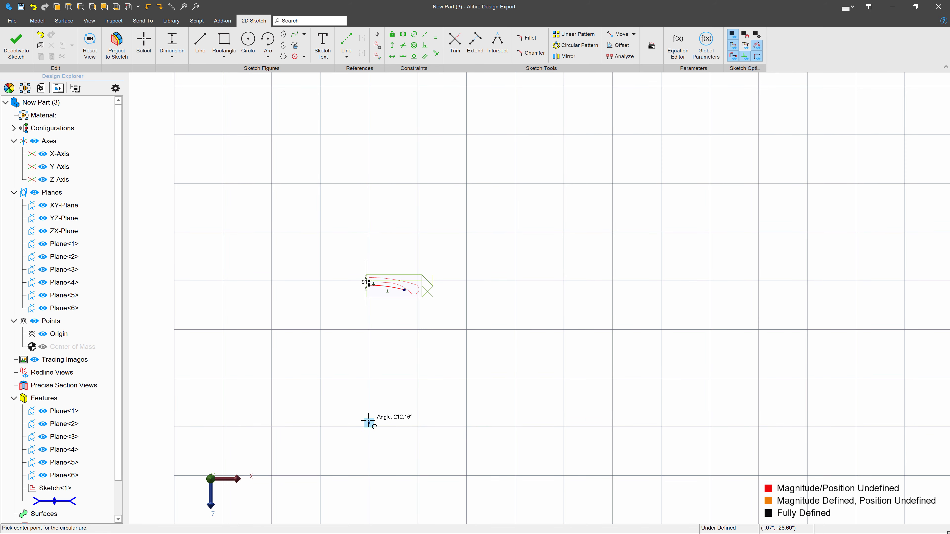
click(369, 422)
scroll(369, 284, up, 10)
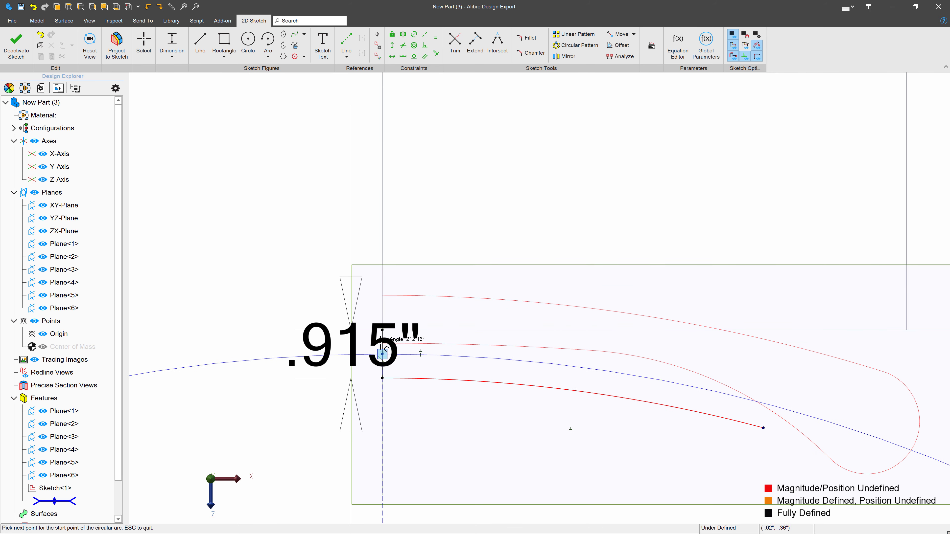
click(382, 330)
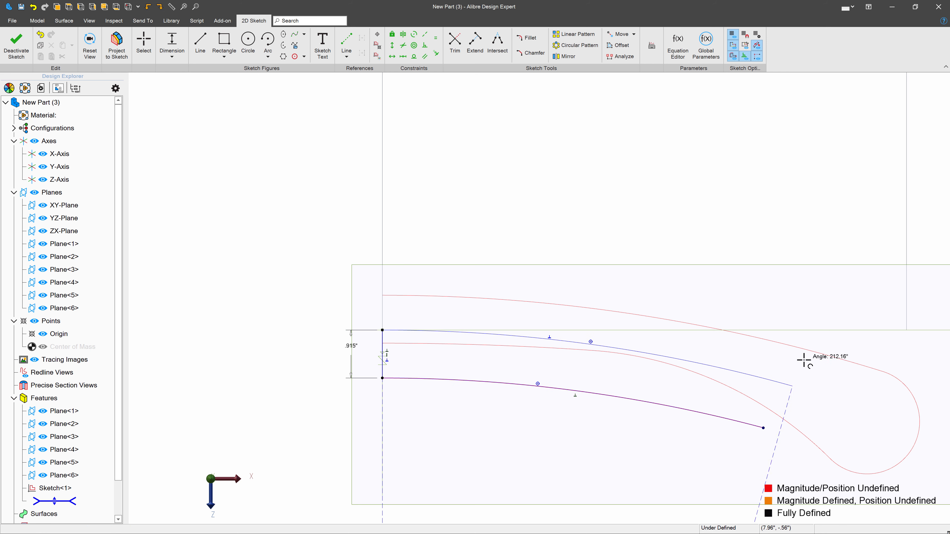
click(783, 345)
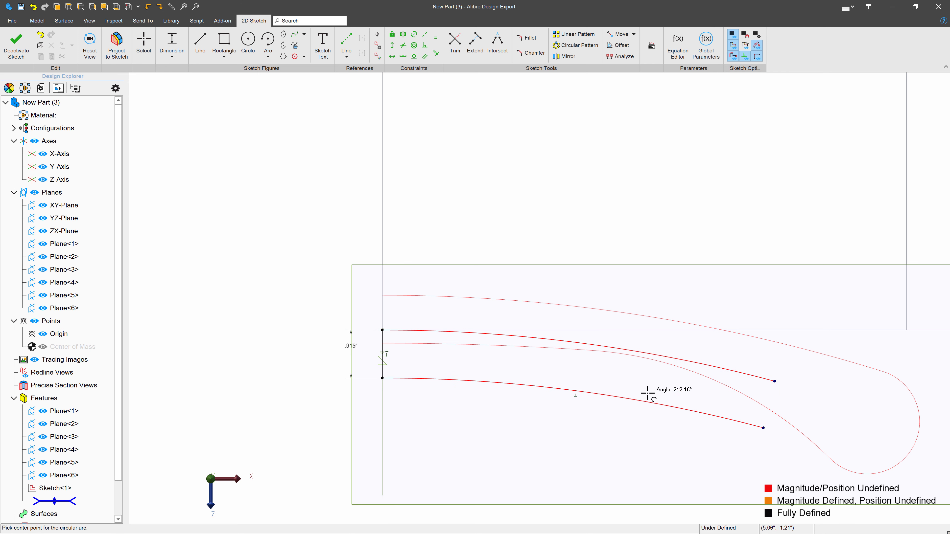
- Sketch a center-point end arc of about 0.47 inch radius from the upper arc's free endpoint, bulging outward and curving down
click(775, 388)
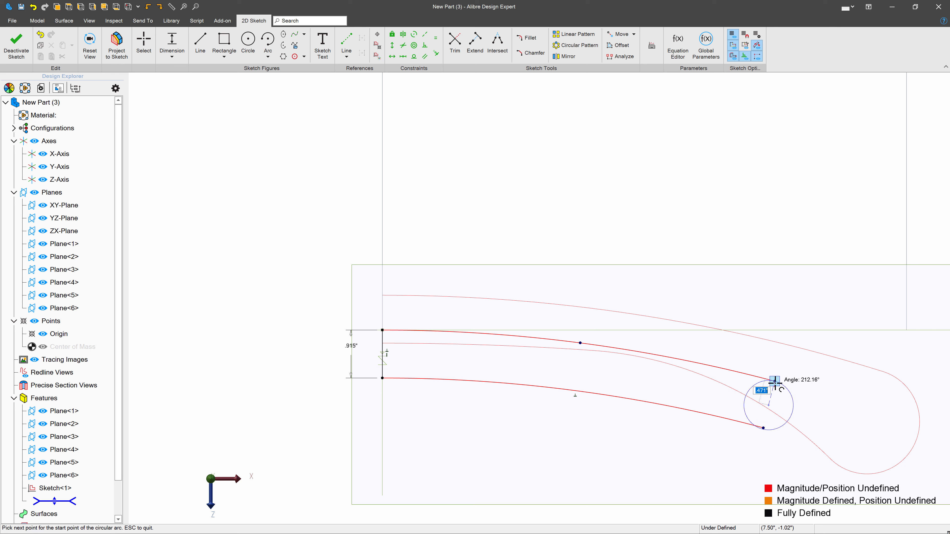
click(774, 450)
key(Escape)
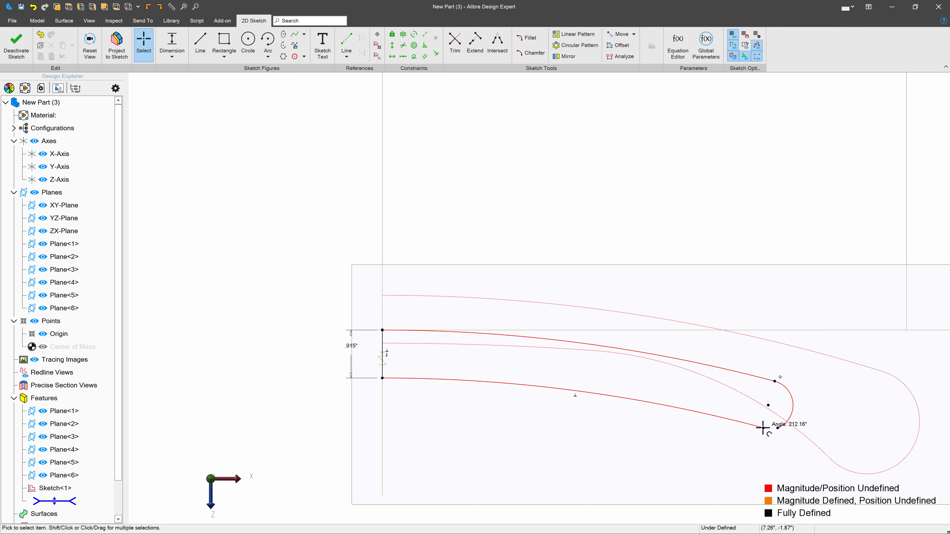
- Shorten the lower arc to about 3.4 inches across and sketch a tangent arc from its endpoint to the end arc's lower endpoint
drag(763, 427, 562, 384)
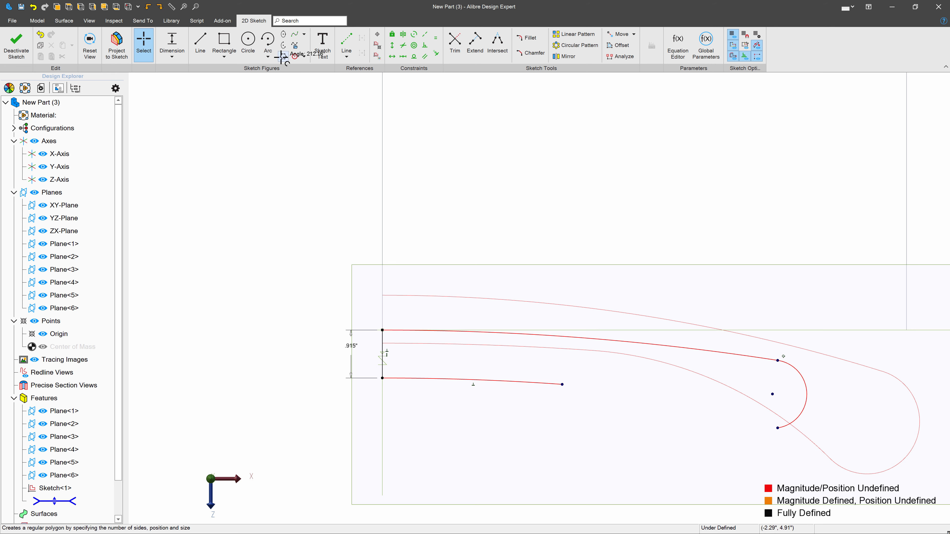
click(268, 56)
click(294, 87)
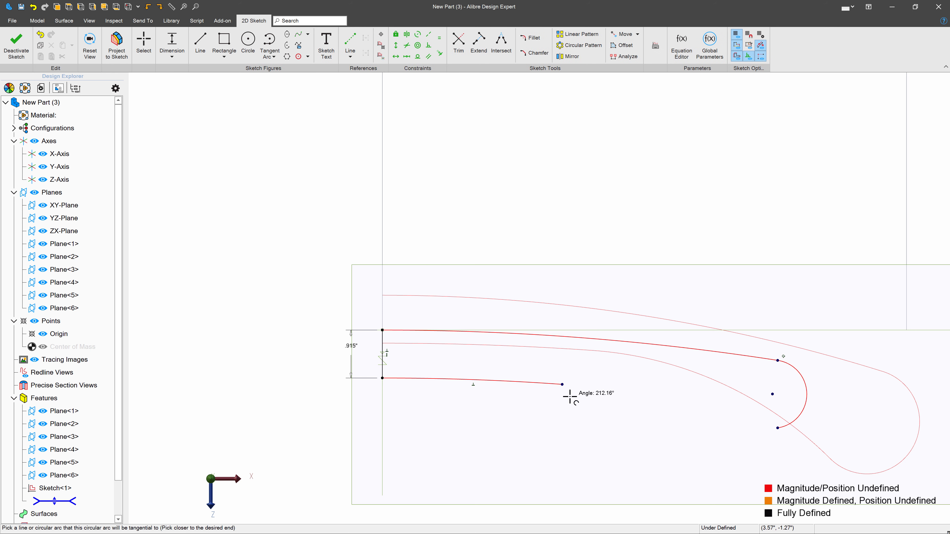
click(561, 384)
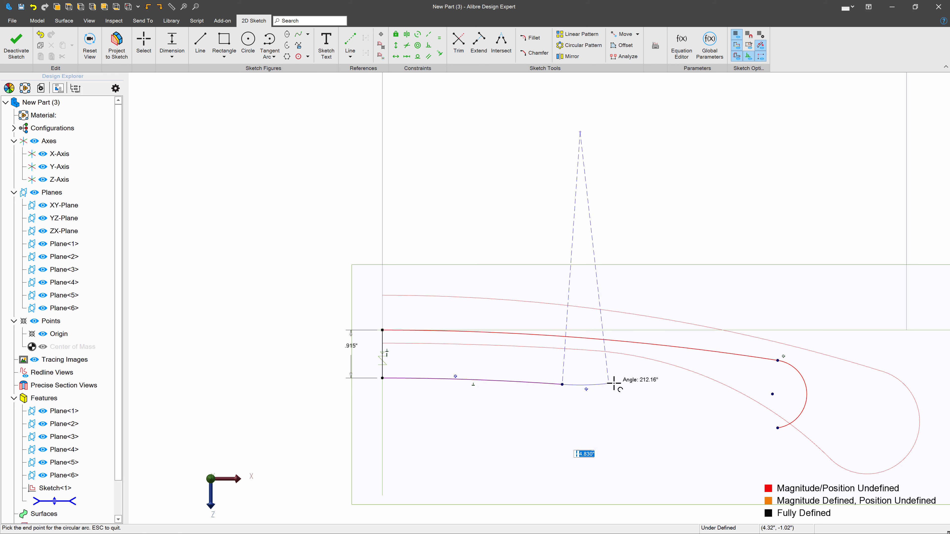
click(777, 427)
key(Escape)
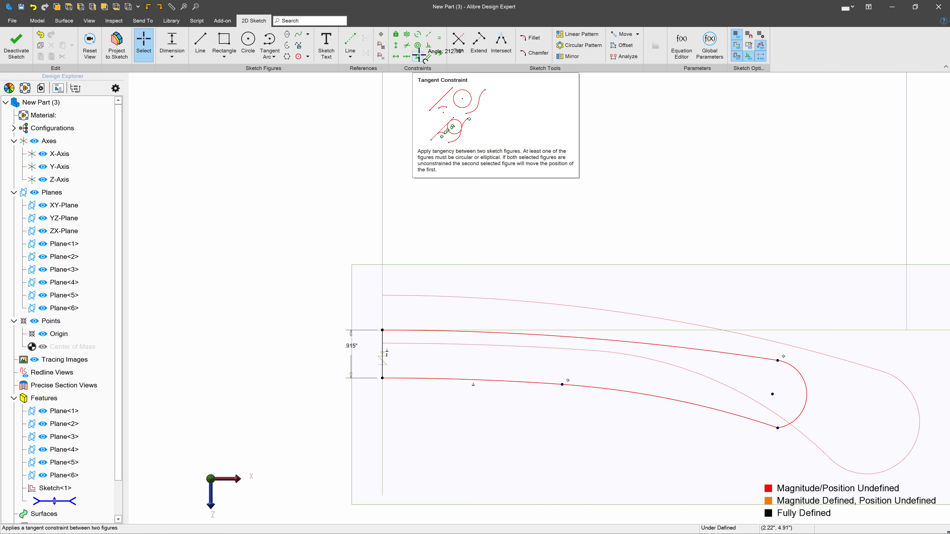
- Constrain the lower outer arc tangent to the end arc, and pull the end arc outward and down near the reference profile's rounded tip
click(417, 56)
click(731, 416)
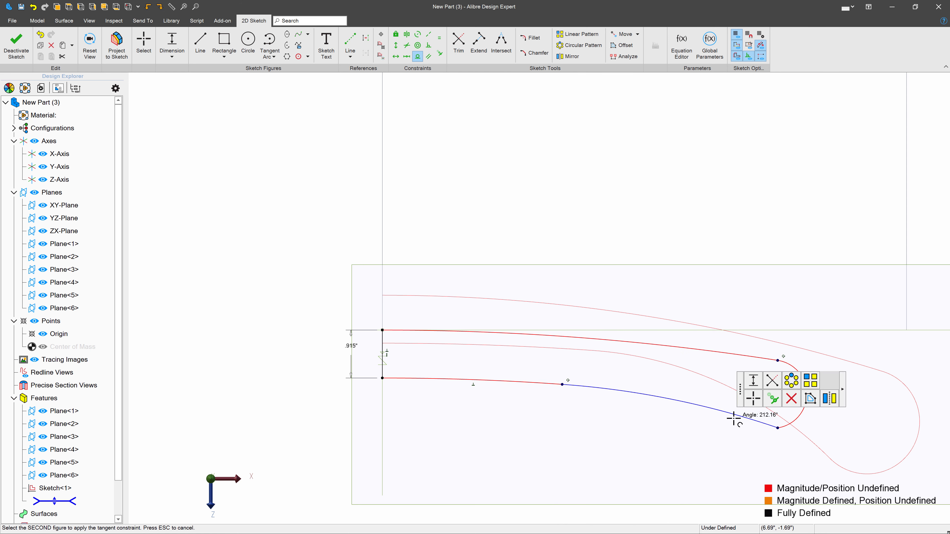
click(801, 412)
key(Escape)
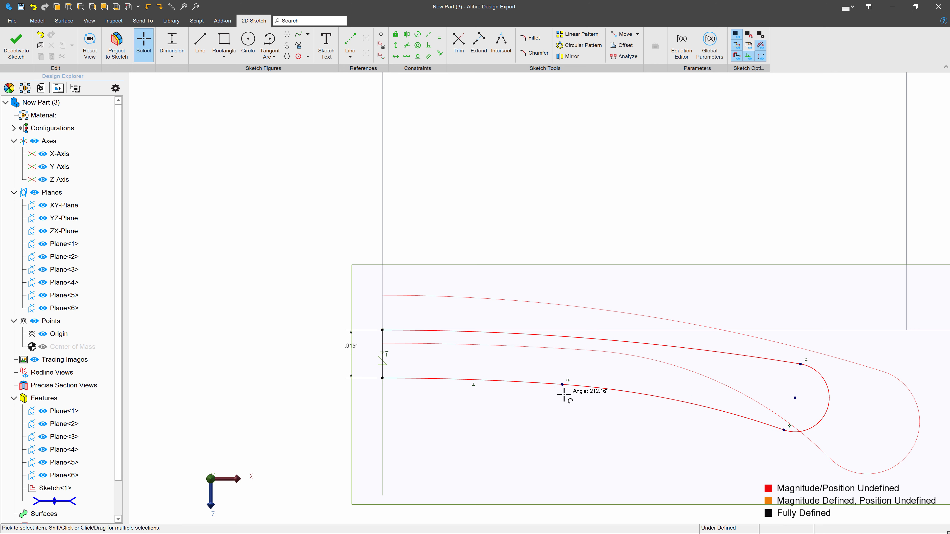
drag(795, 398, 876, 413)
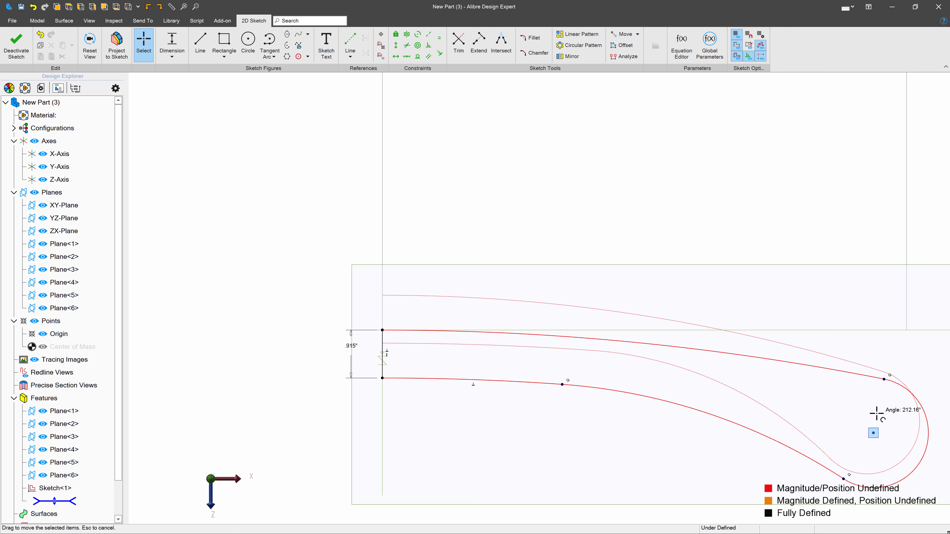
drag(883, 379, 890, 410)
- Dimension the horizontal distance from the vertical line's upper endpoint to the end arc's center as 9.500 inches
scroll(791, 338, down, 3)
scroll(867, 373, up, 3)
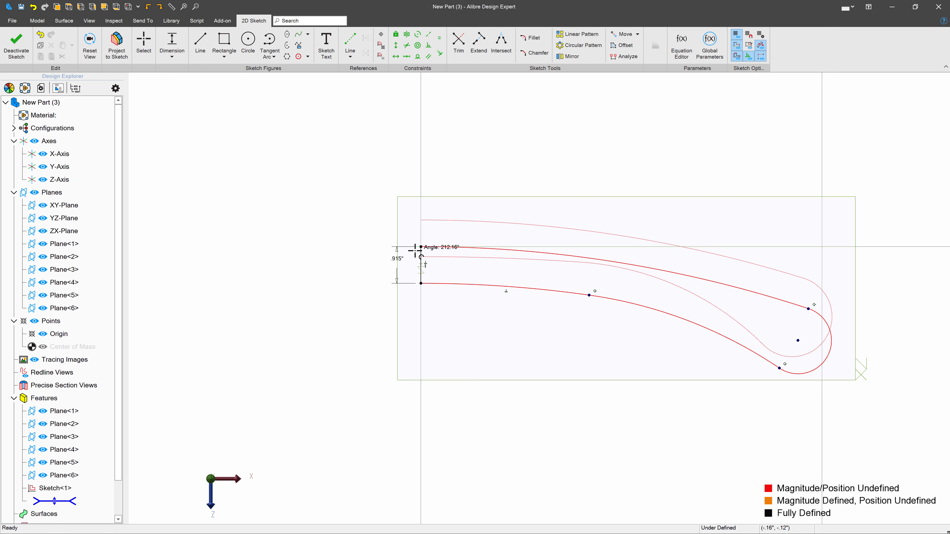
click(797, 340)
click(571, 175)
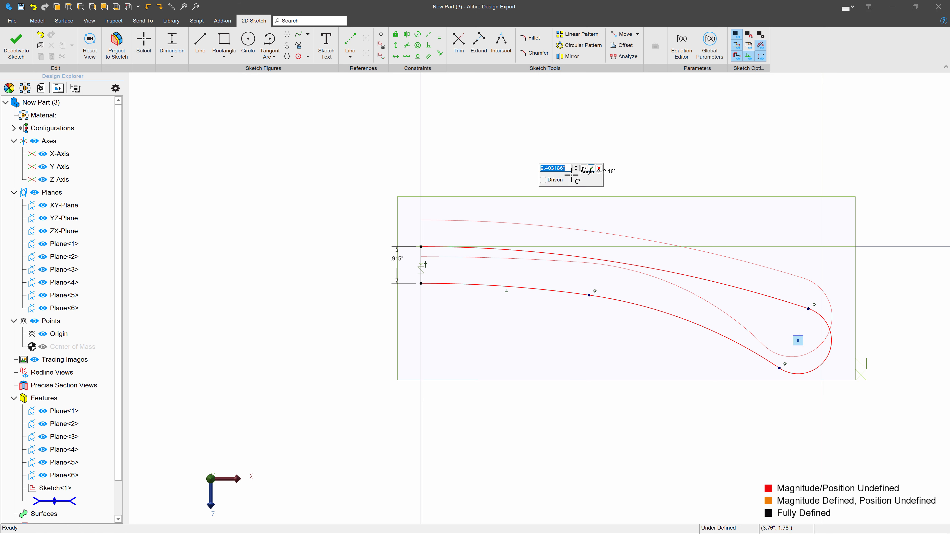
text(9.500)
key(Return)
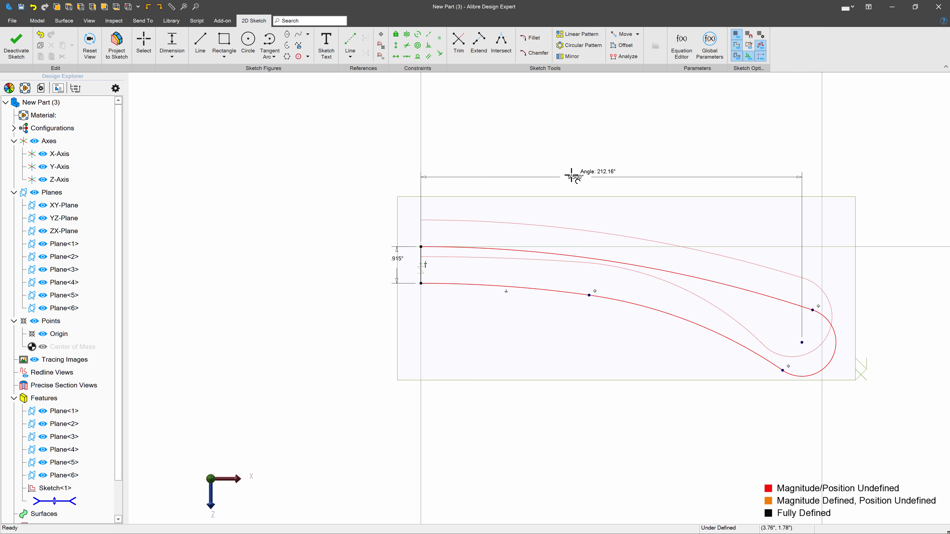
- Dimension the end arc's radius as 0.750 inch and set a radius dimension on the lower outer arc
click(888, 376)
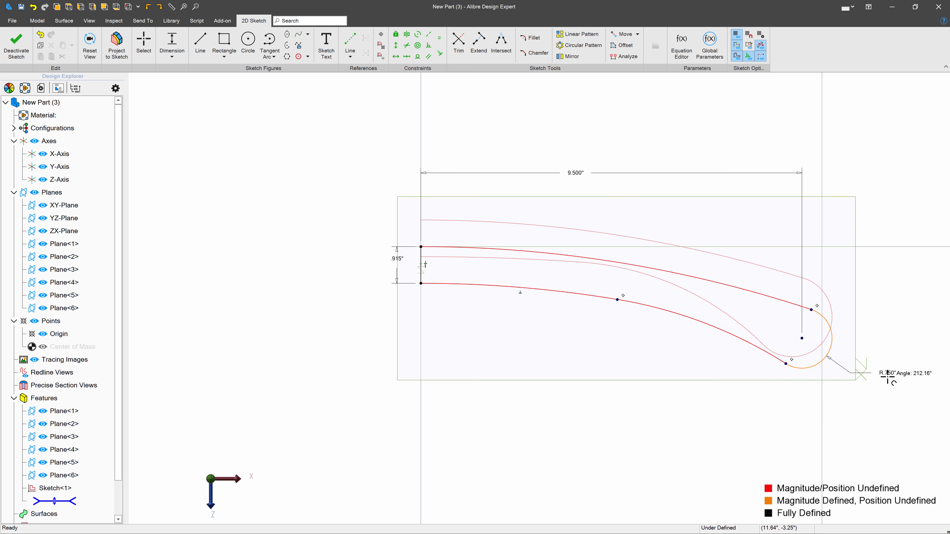
key(Return)
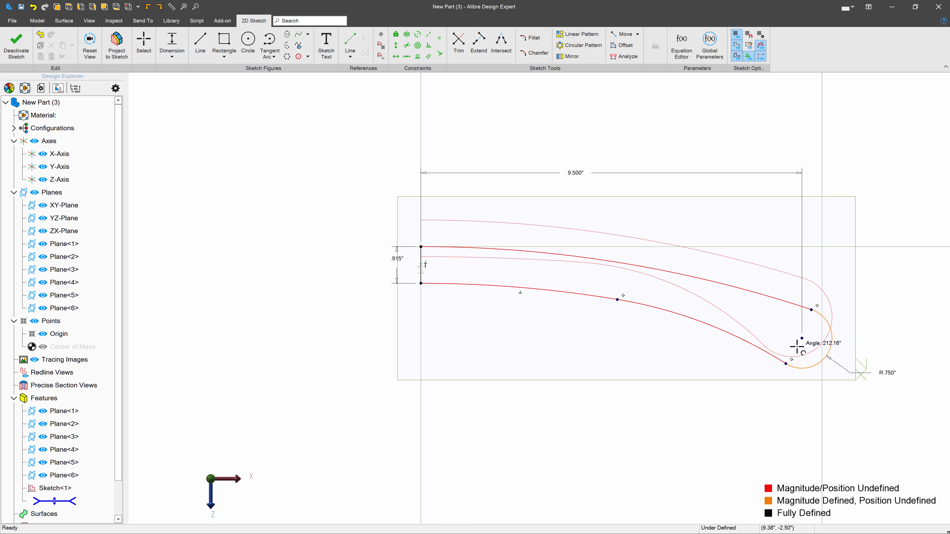
click(673, 313)
click(656, 343)
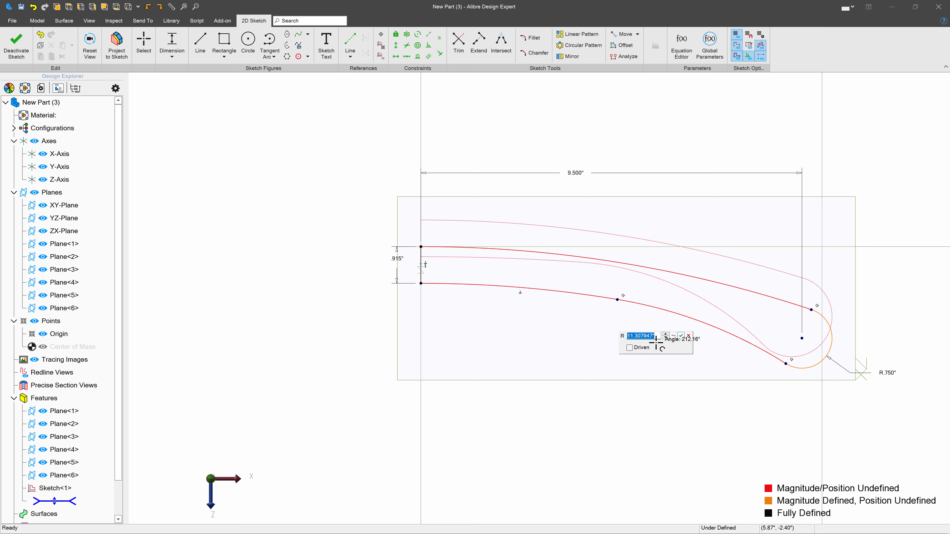
text(2)
key(Return)
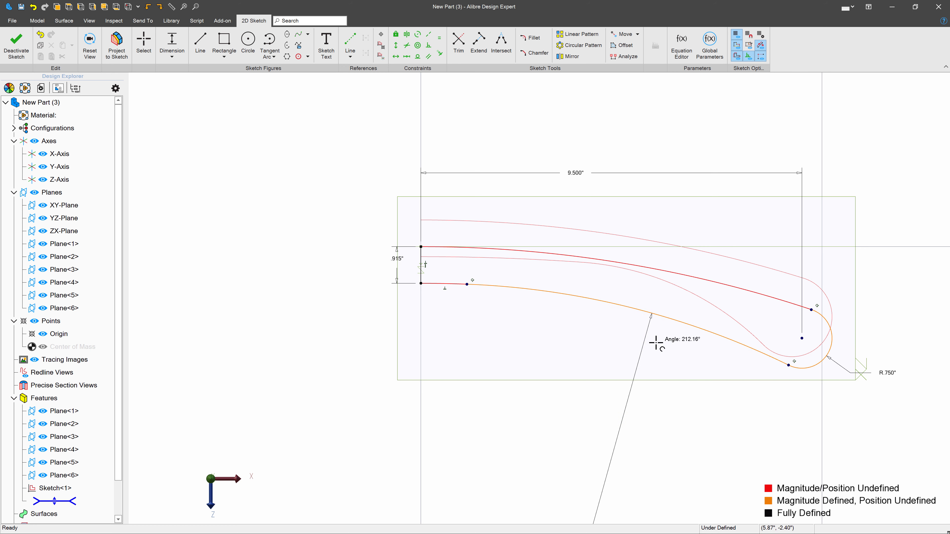
- Dimension the vertical distance from the origin to the end arc's center as 2.000 inches and exit the sketch
click(421, 247)
click(834, 277)
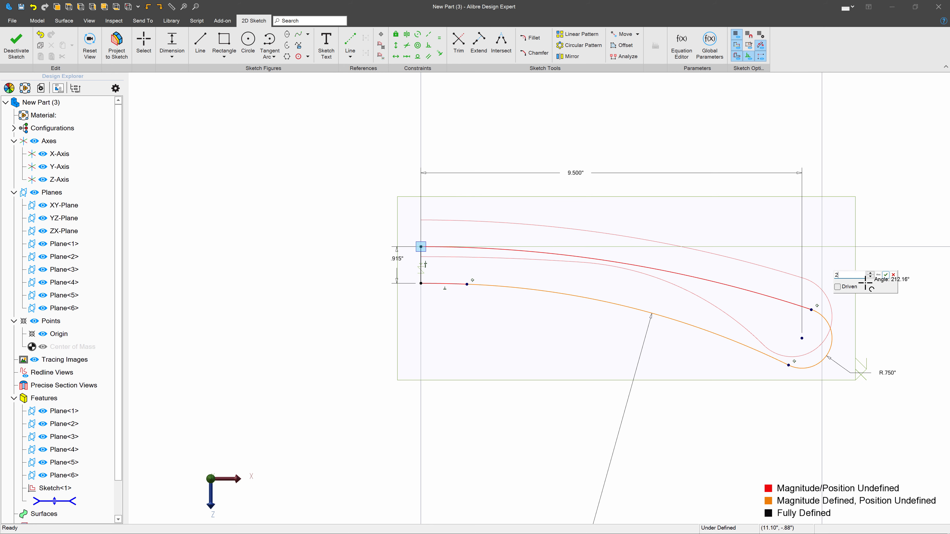
key(Return)
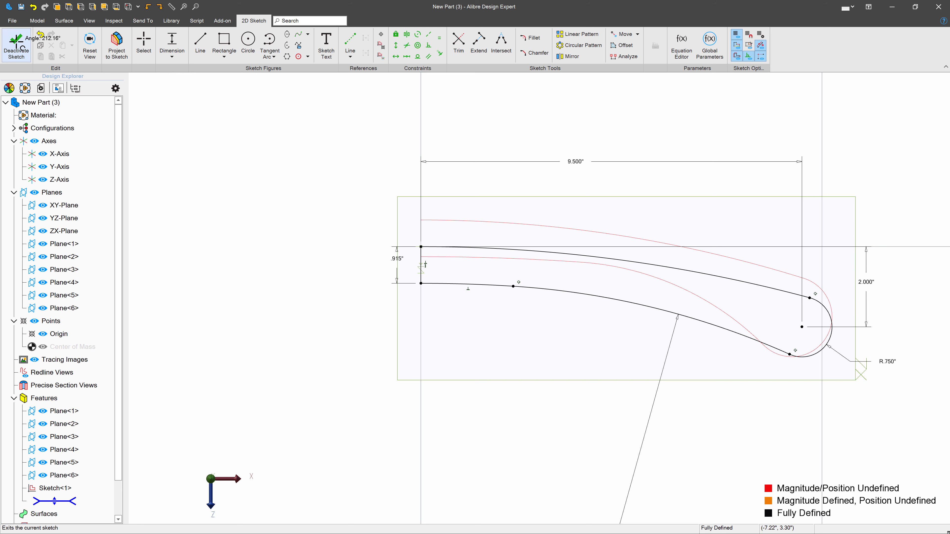
click(16, 42)
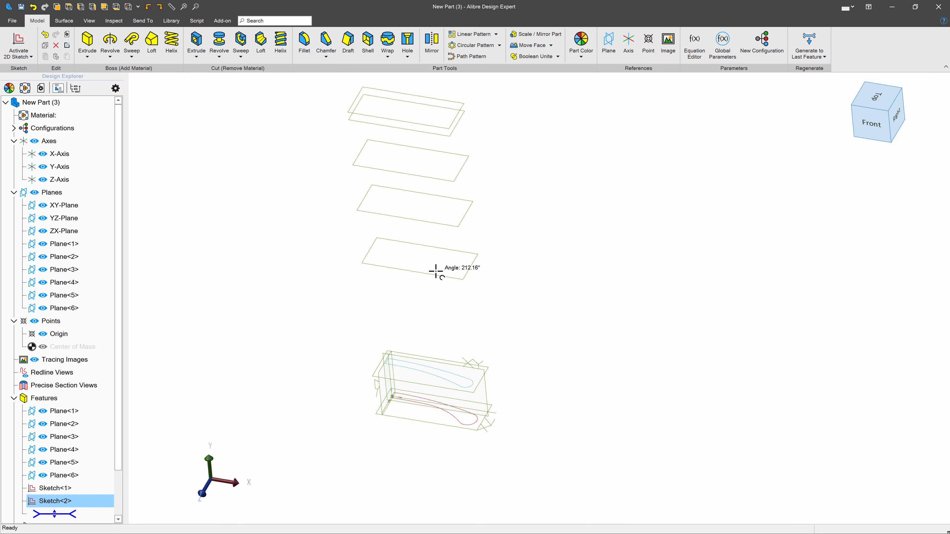
- Start a sketch on the next plane up and draw a vertical line about 0.9 inch long above the origin, beside the vertical axis
click(438, 272)
click(16, 36)
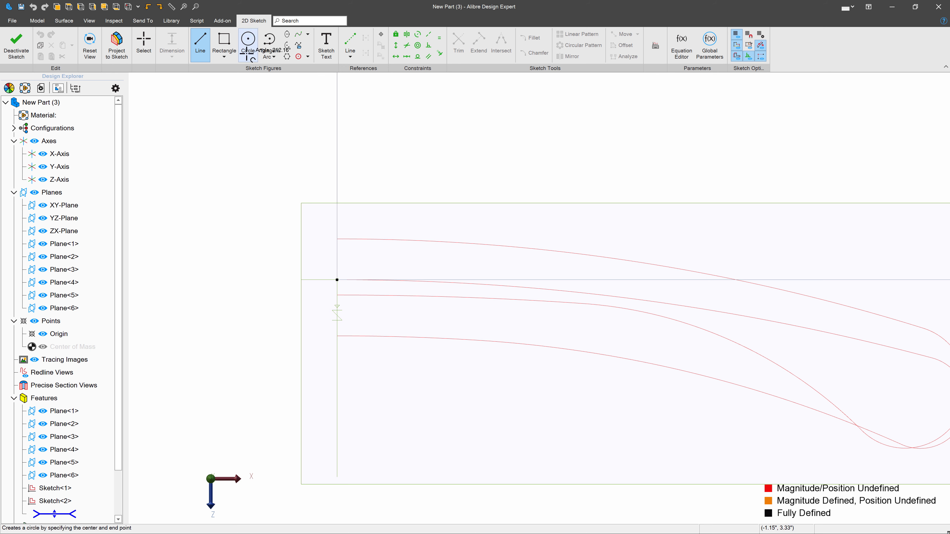
click(323, 110)
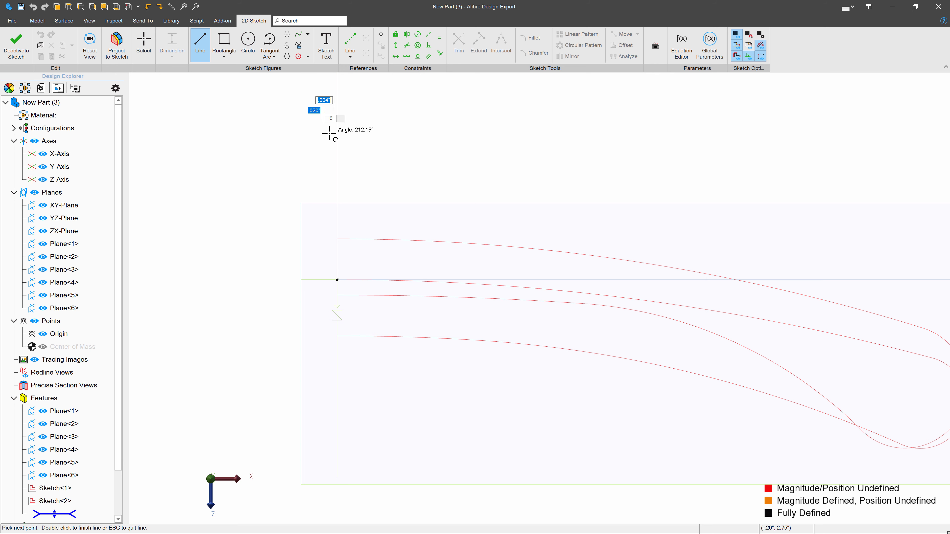
click(324, 163)
- Constrain the new vertical line coincident with the sketch's vertical axis above the origin
click(440, 53)
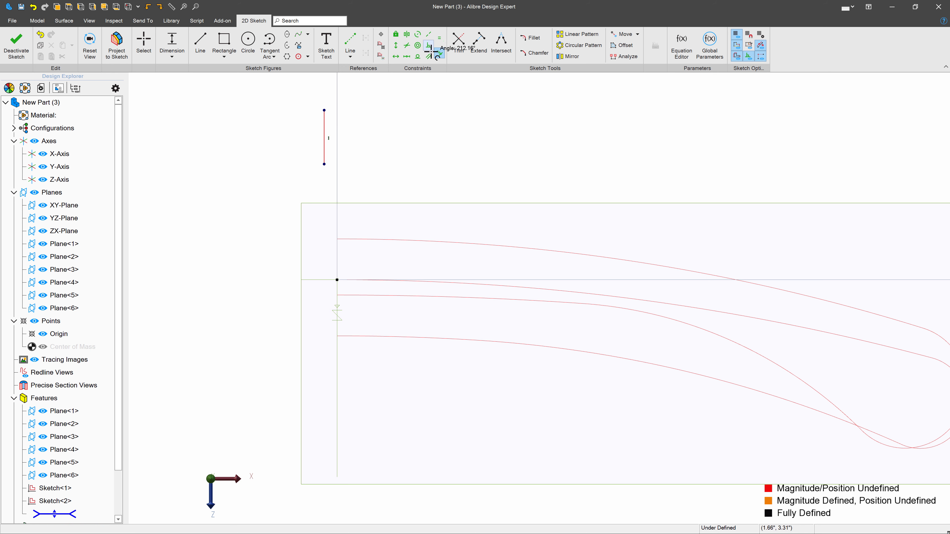
click(325, 123)
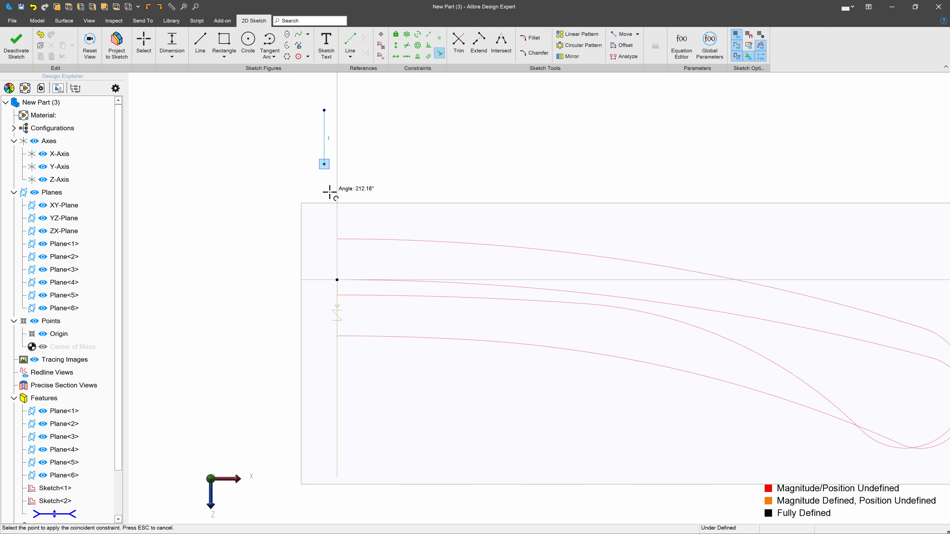
click(334, 277)
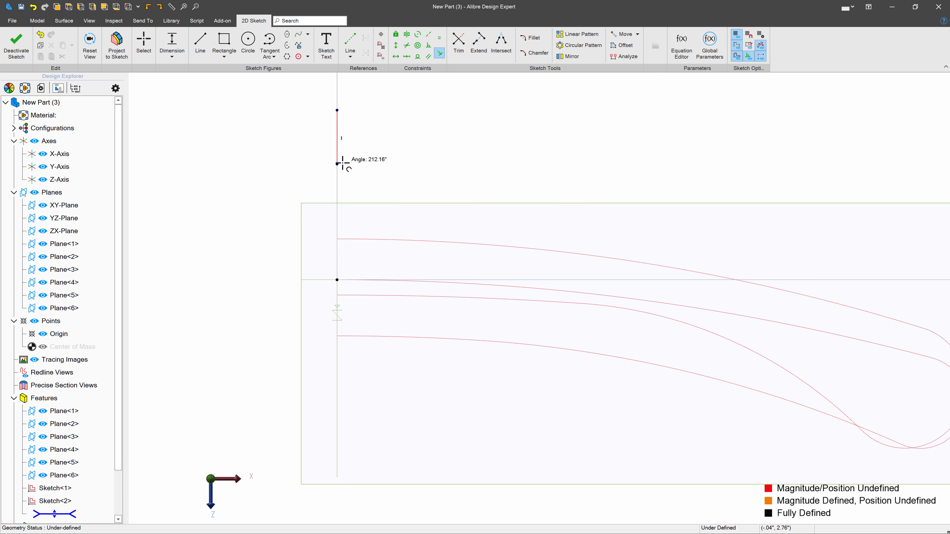
- Dimension the distance from the origin to the vertical line's lower endpoint as 1.500 inches and the line's length as 1.5 inches
click(181, 50)
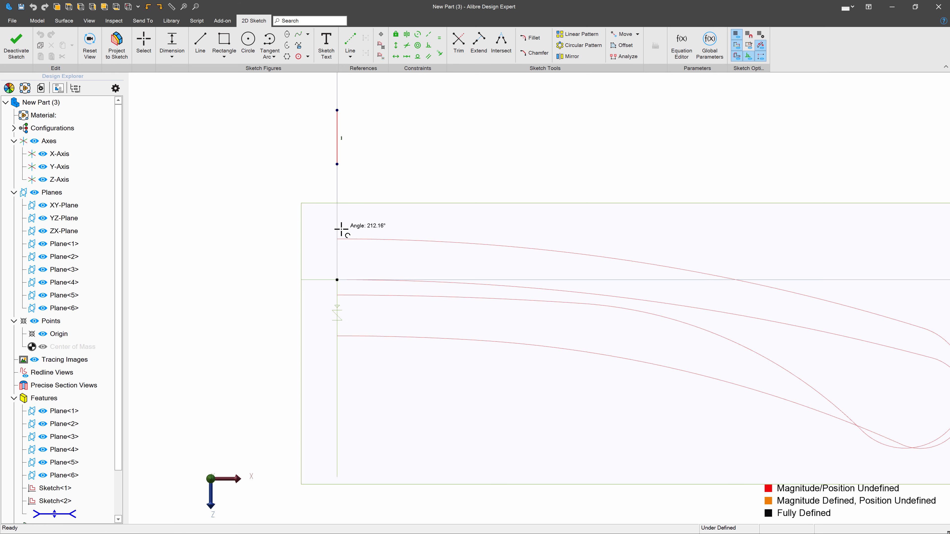
click(284, 233)
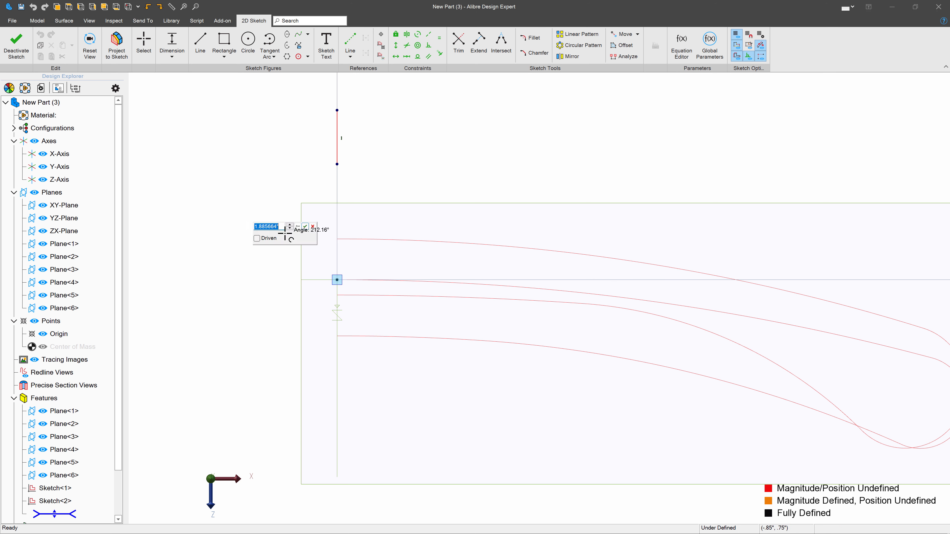
key(Return)
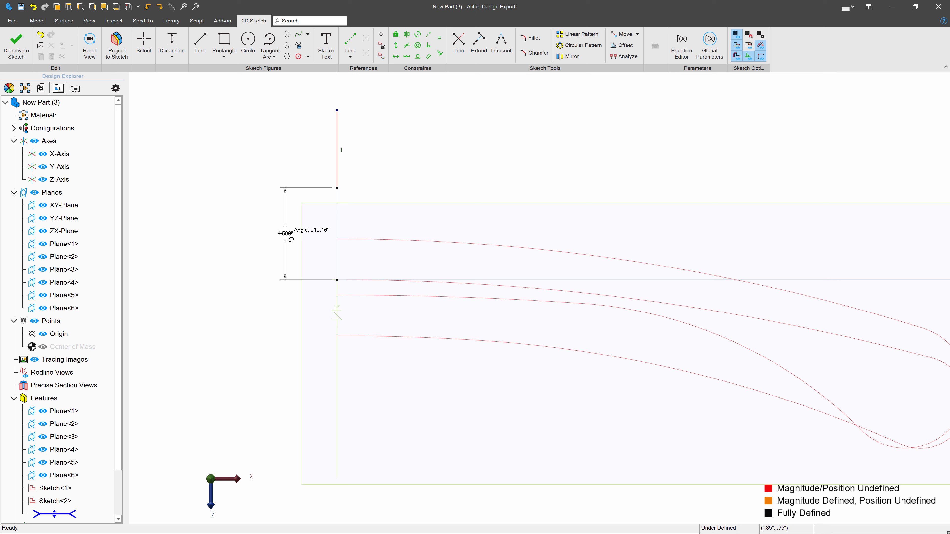
click(328, 124)
click(319, 126)
text(1.5)
key(Return)
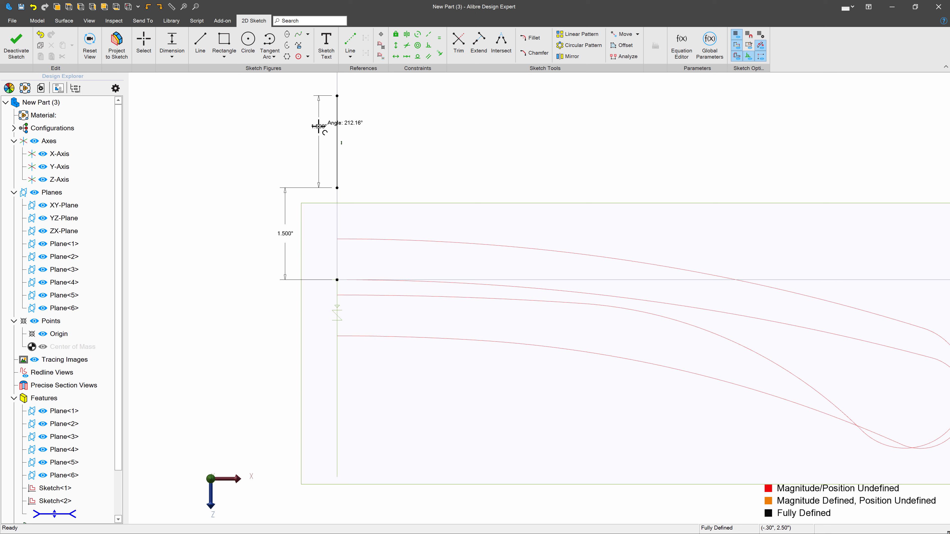
- Draw two shallow center-point arcs, one starting at each end of the vertical line, with their centers below the origin
click(268, 57)
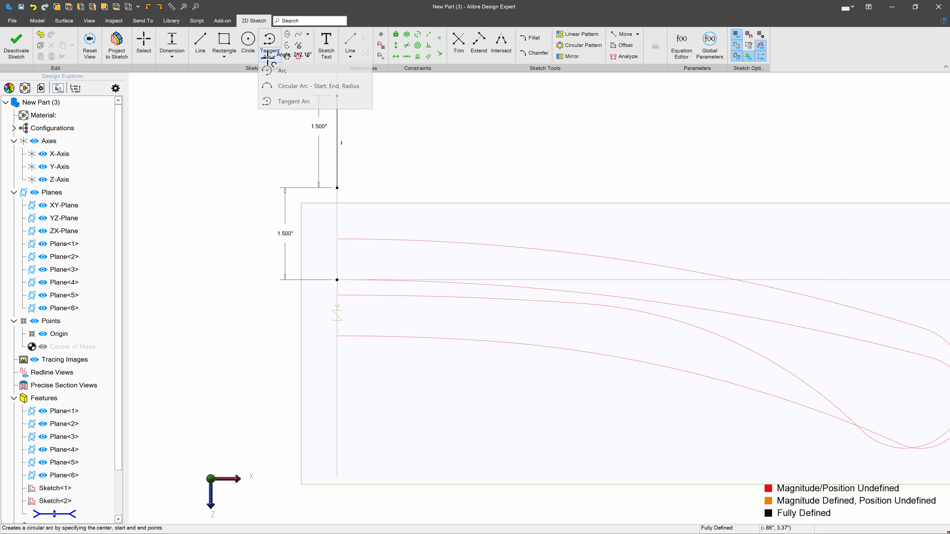
click(281, 71)
click(340, 392)
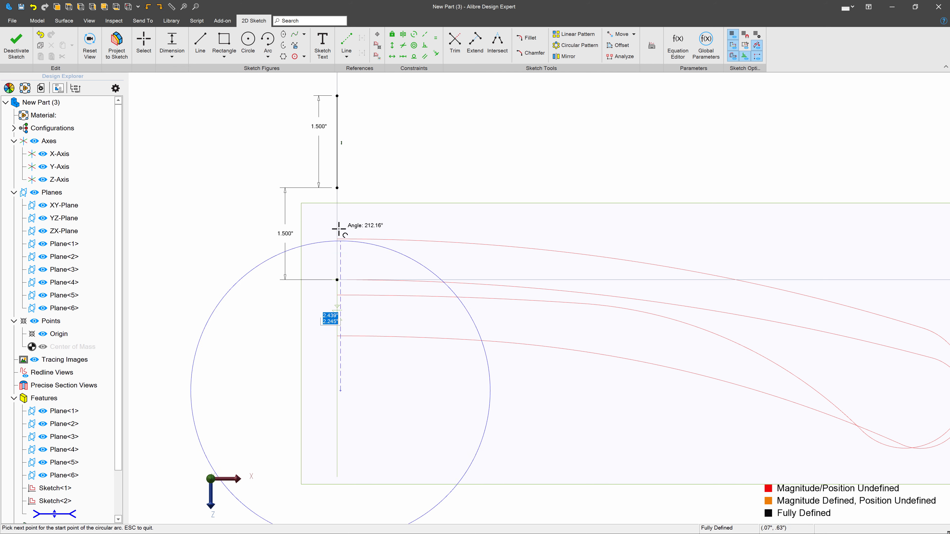
click(337, 188)
click(397, 197)
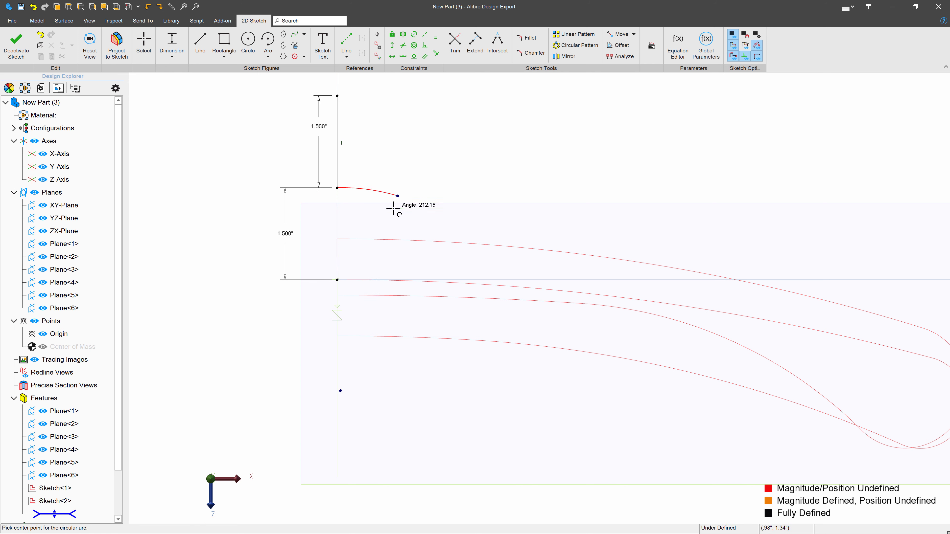
click(342, 428)
click(342, 87)
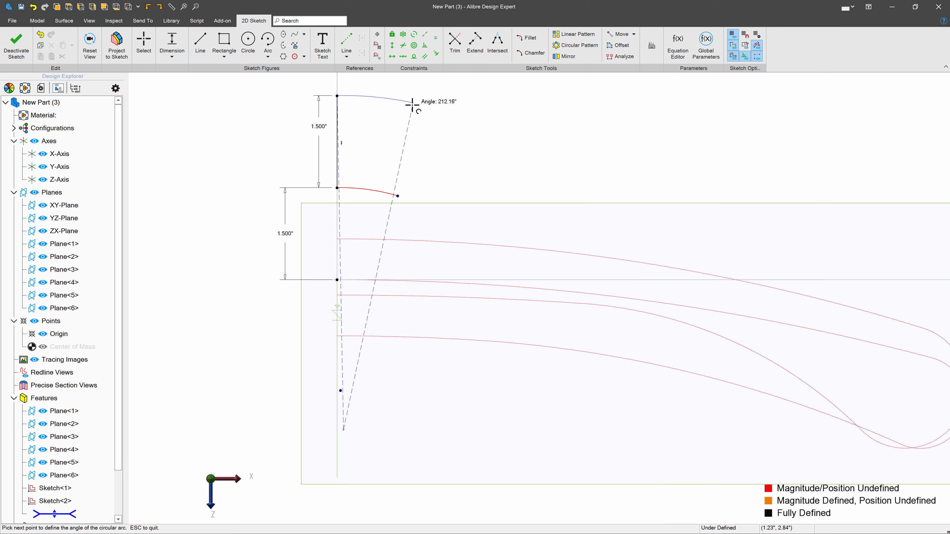
click(413, 103)
- Constrain both the upper and lower arcs perpendicular to the vertical line
click(425, 46)
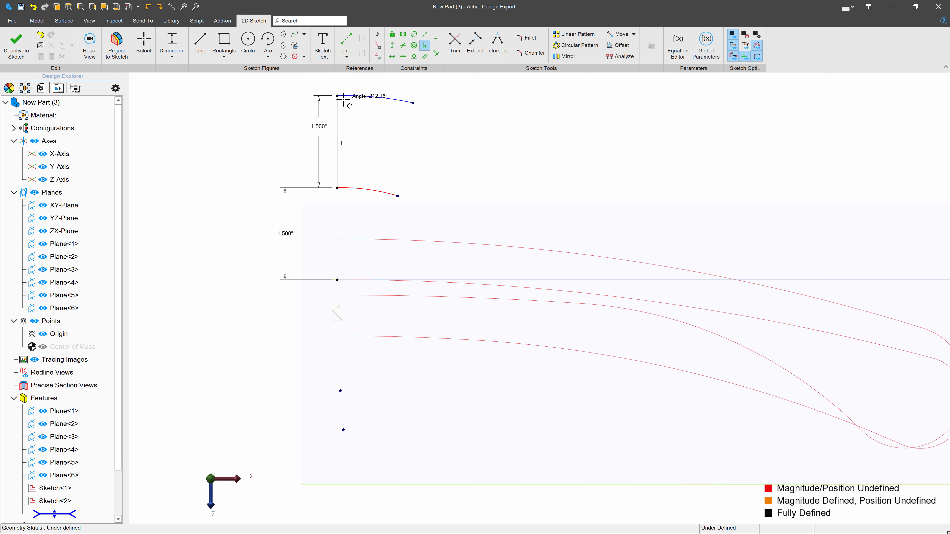
click(361, 95)
click(338, 108)
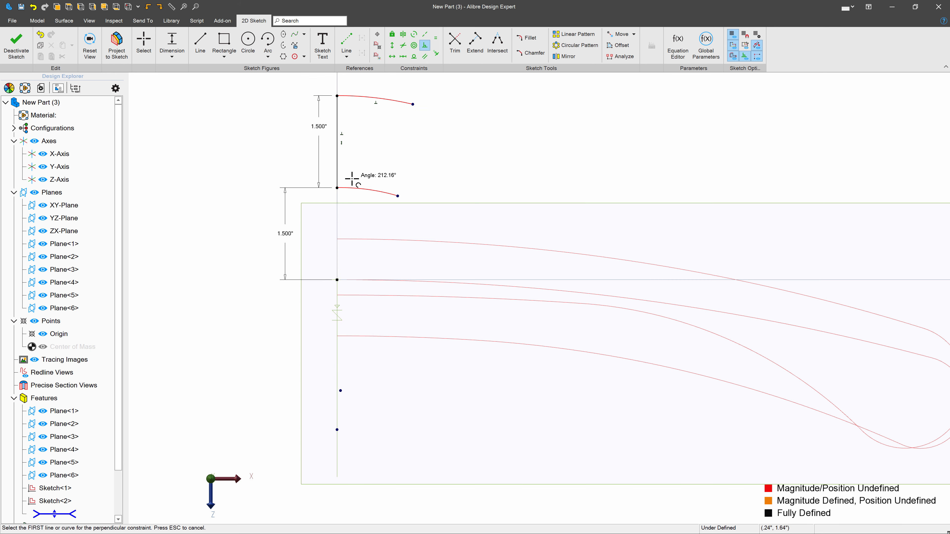
click(338, 169)
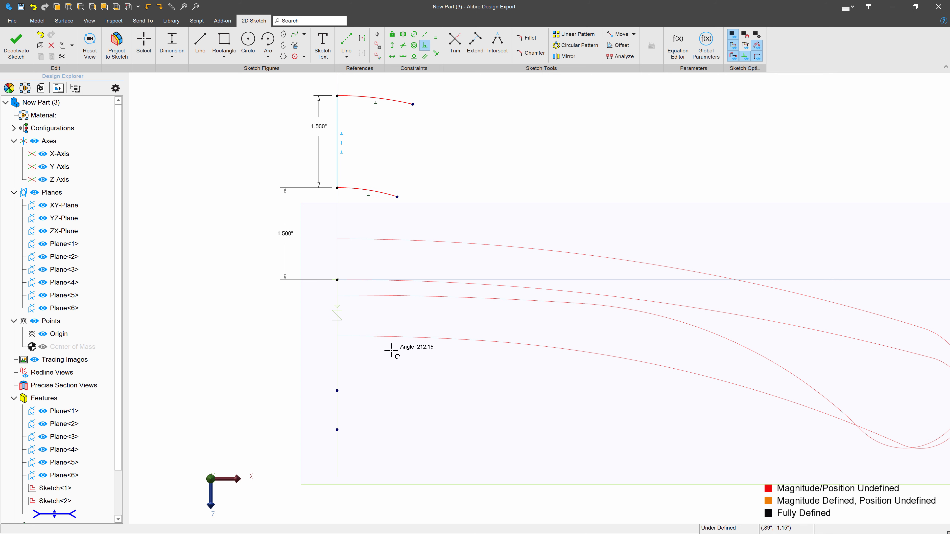
- Constrain the two arcs' center points horizontal to each other
click(392, 55)
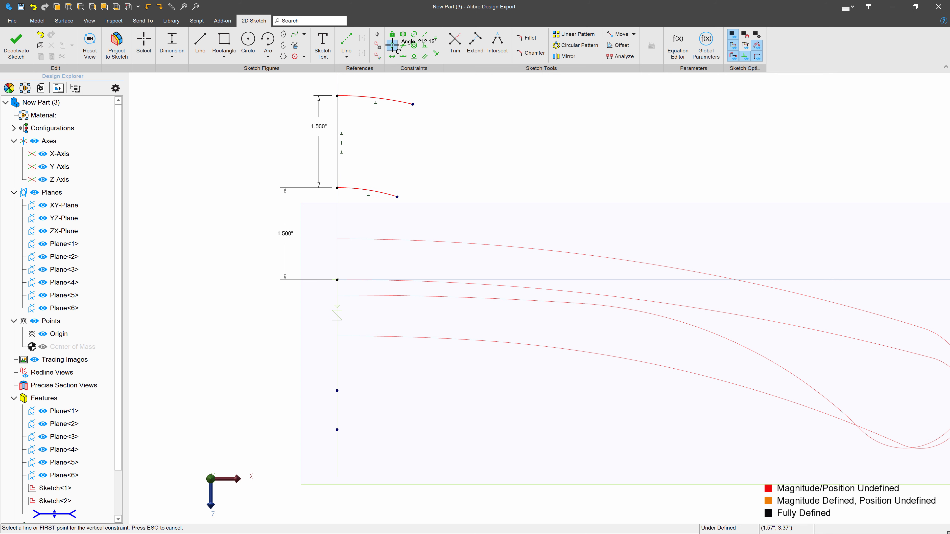
click(337, 391)
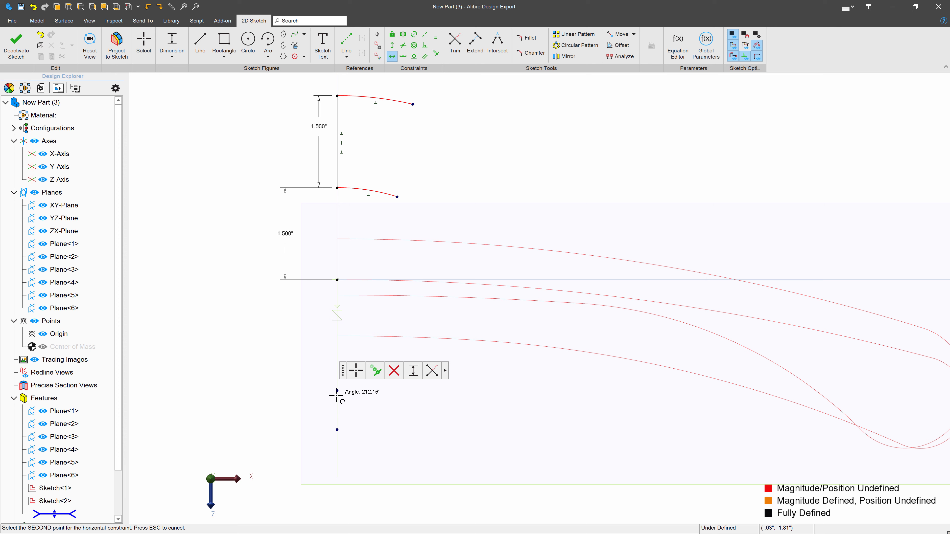
click(337, 429)
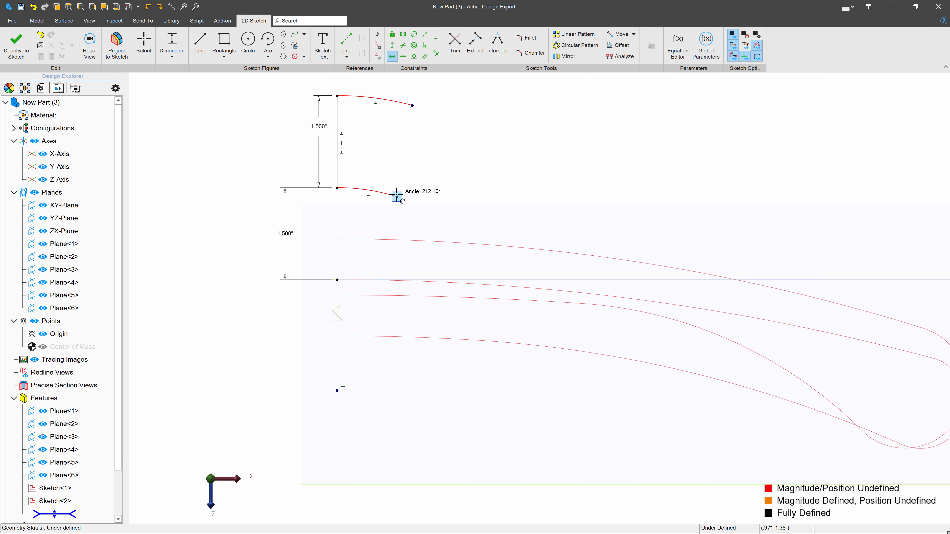
key(Escape)
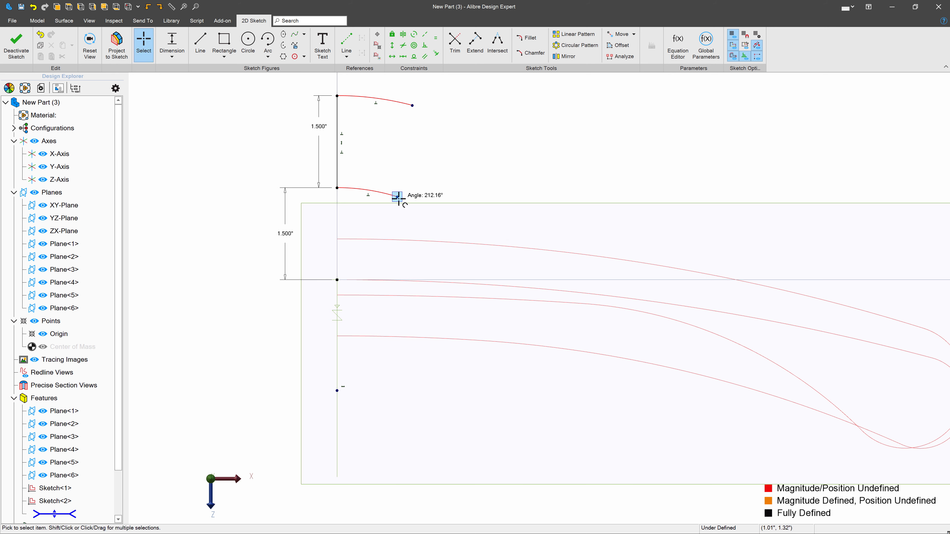
- Flatten and lengthen both arcs by moving their free ends outward, the upper one ending about 4.5 inches from the vertical axis
mouse_move(397, 197)
mouse_down()
mouse_move(400, 238)
mouse_move(404, 130)
mouse_move(382, 254)
mouse_move(384, 174)
mouse_up()
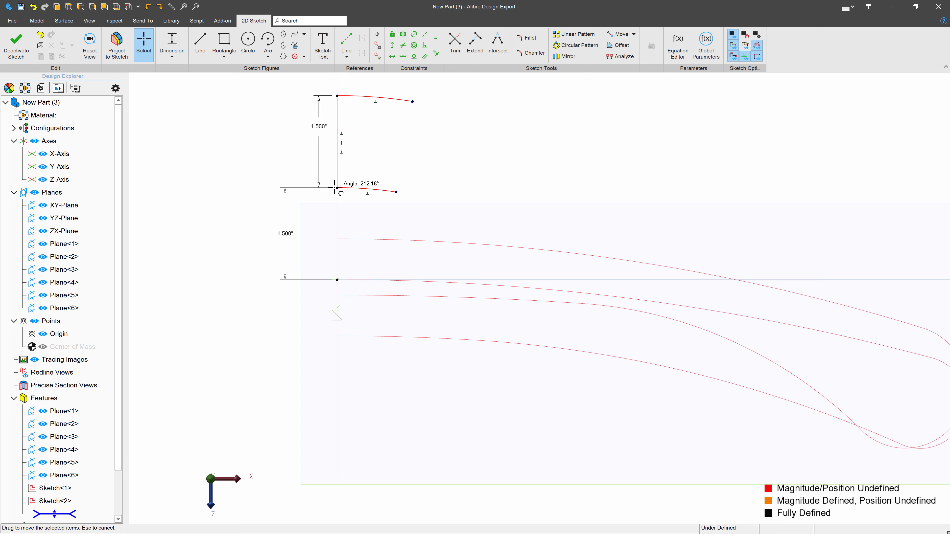
drag(395, 191, 597, 219)
drag(413, 98, 613, 121)
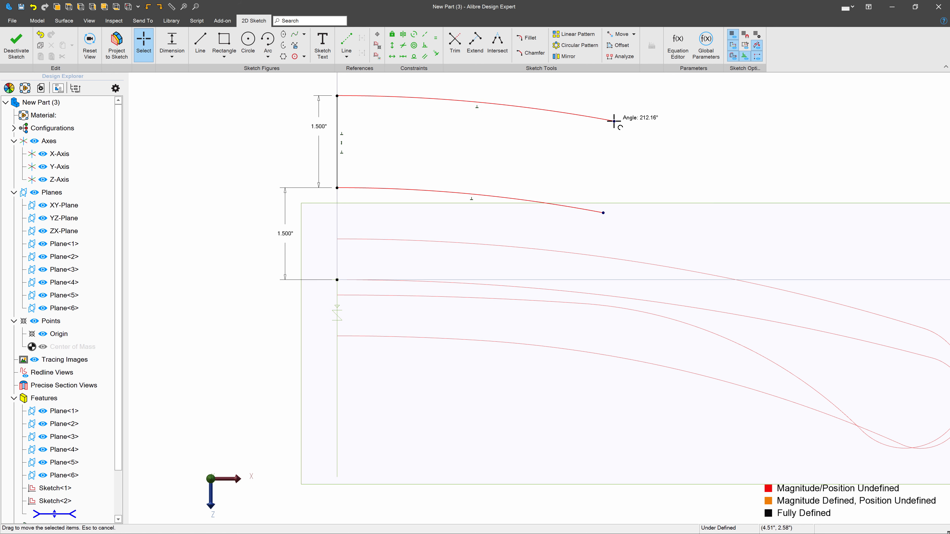
- Extend the upper and lower arcs with downward-curving tangent arcs starting at their free ends
click(268, 57)
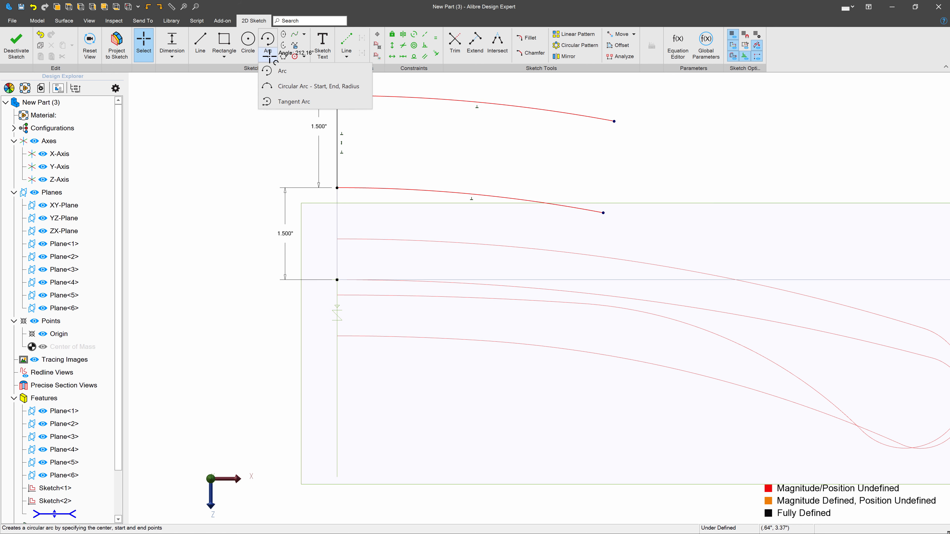
click(294, 101)
click(610, 120)
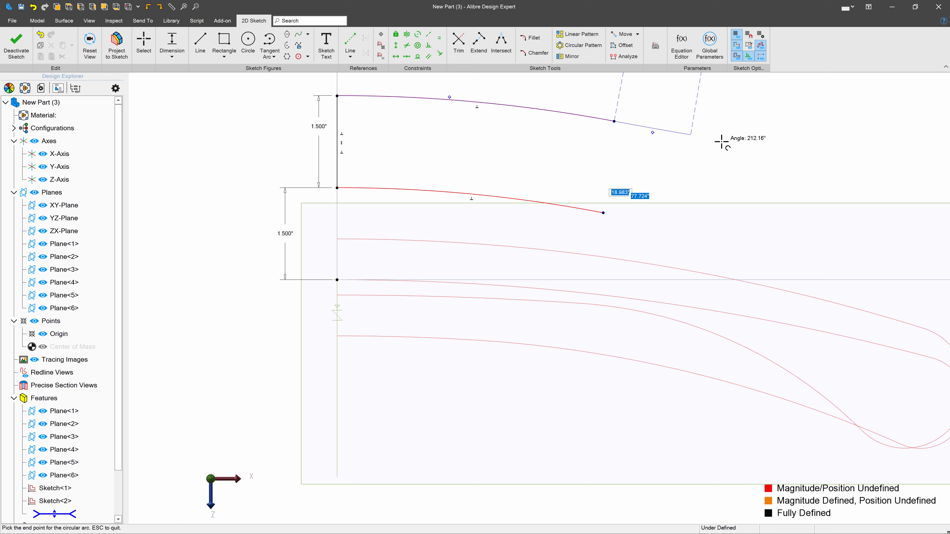
click(915, 293)
click(605, 213)
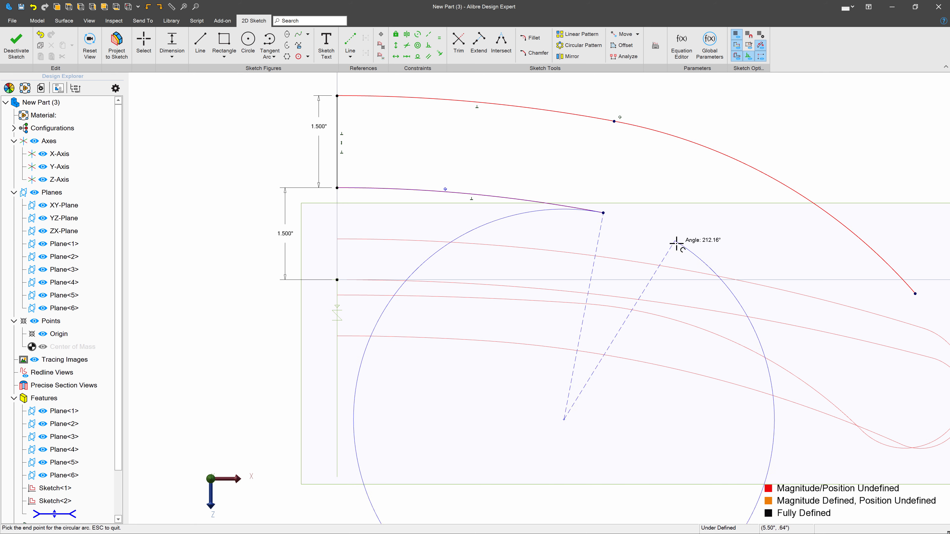
click(841, 331)
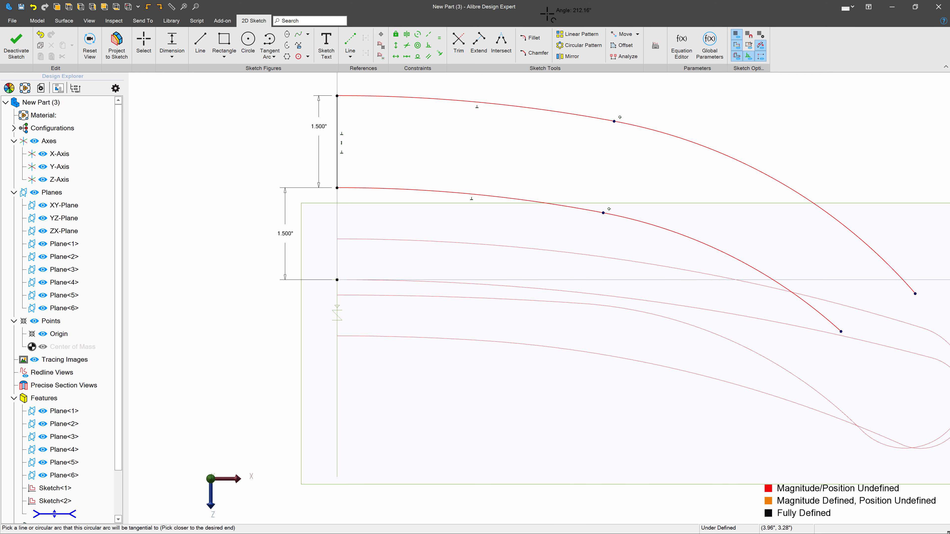
- Constrain the two outer tangent arcs concentric
click(417, 45)
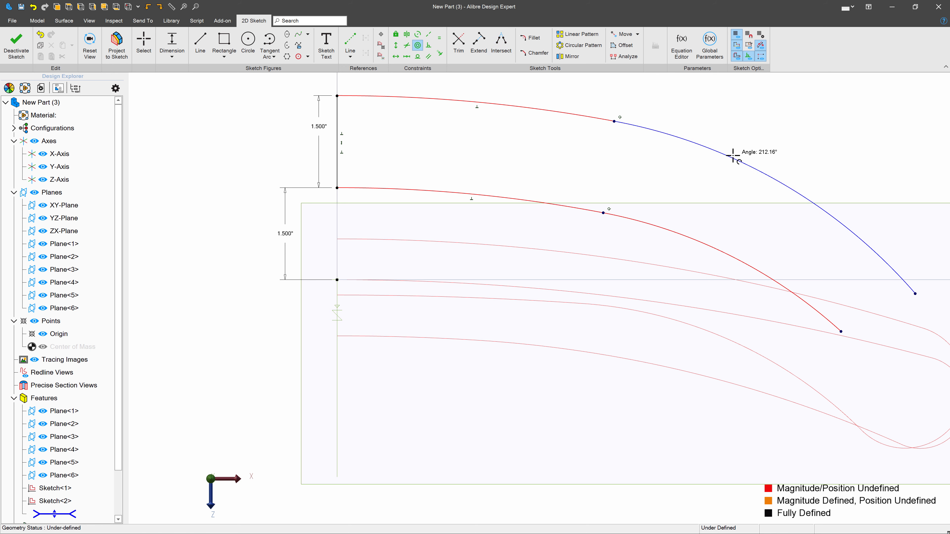
click(732, 159)
click(695, 240)
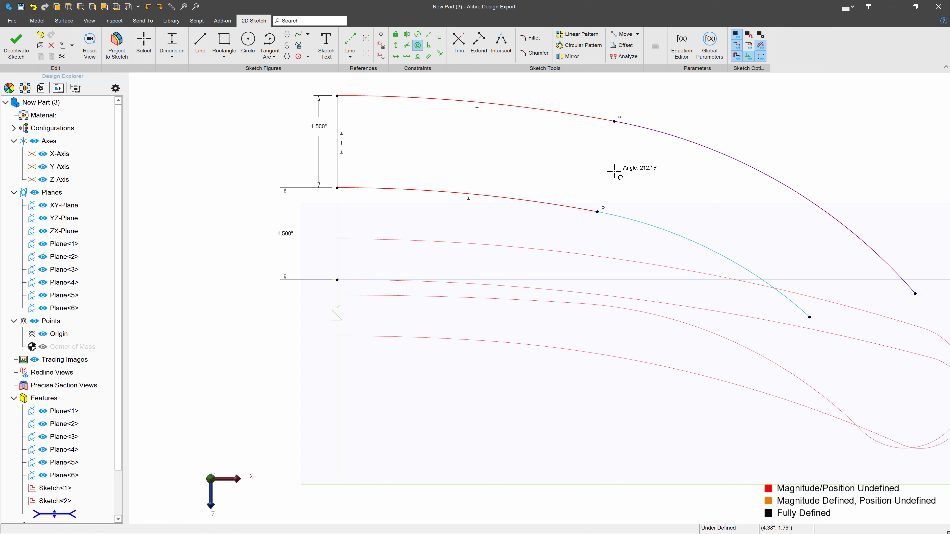
- Close the profile's open end with a tangent arc from the lower outer arc's endpoint to the upper outer arc's endpoint
scroll(502, 157, down, 3)
scroll(696, 246, up, 5)
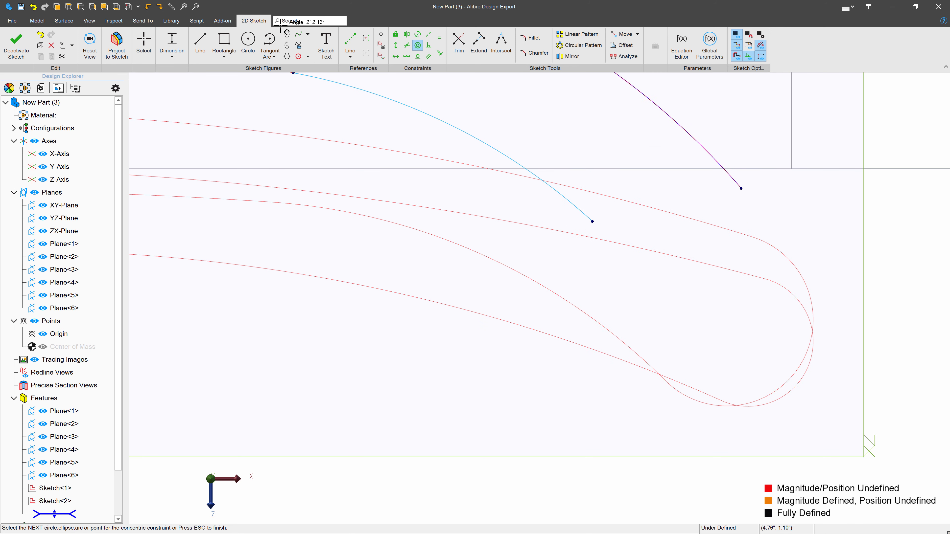
click(272, 41)
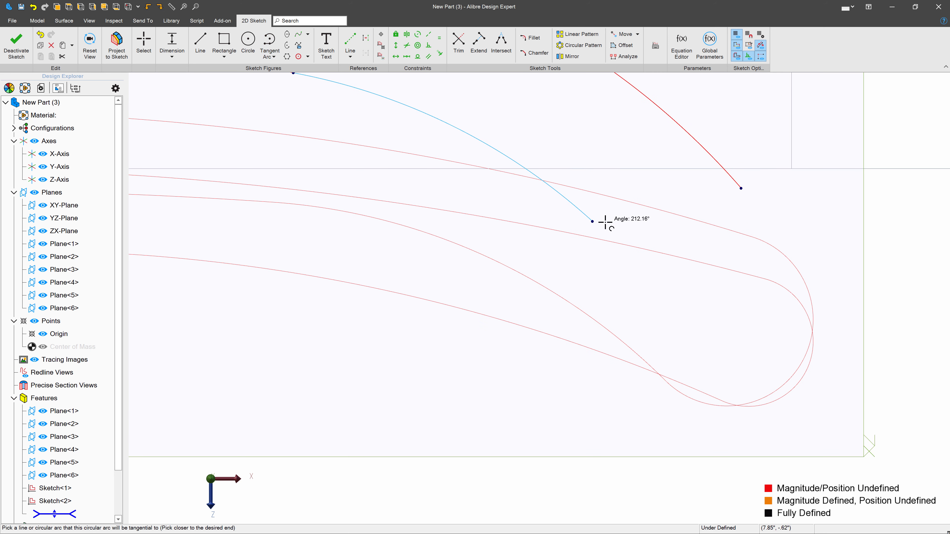
click(592, 222)
click(740, 188)
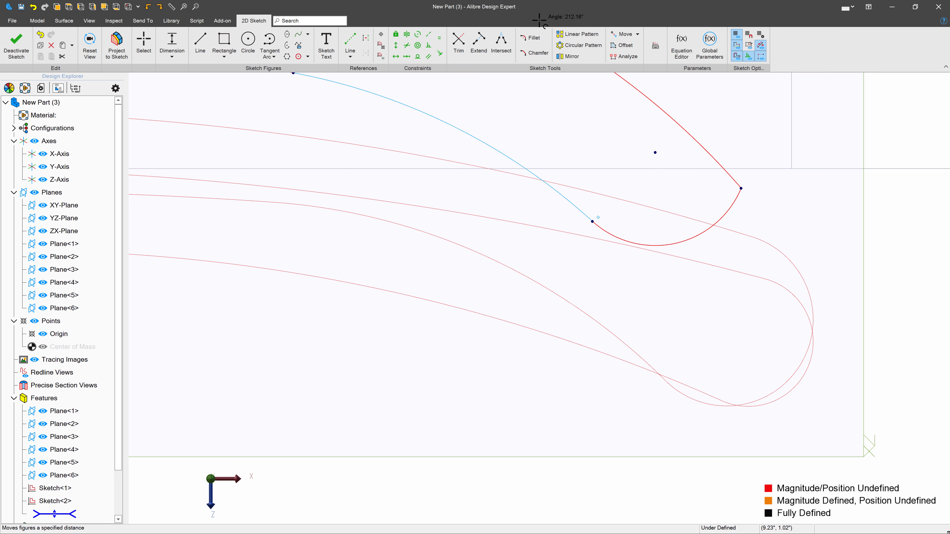
- Constrain the closing end arc tangent to the upper outer arc
click(418, 57)
click(712, 162)
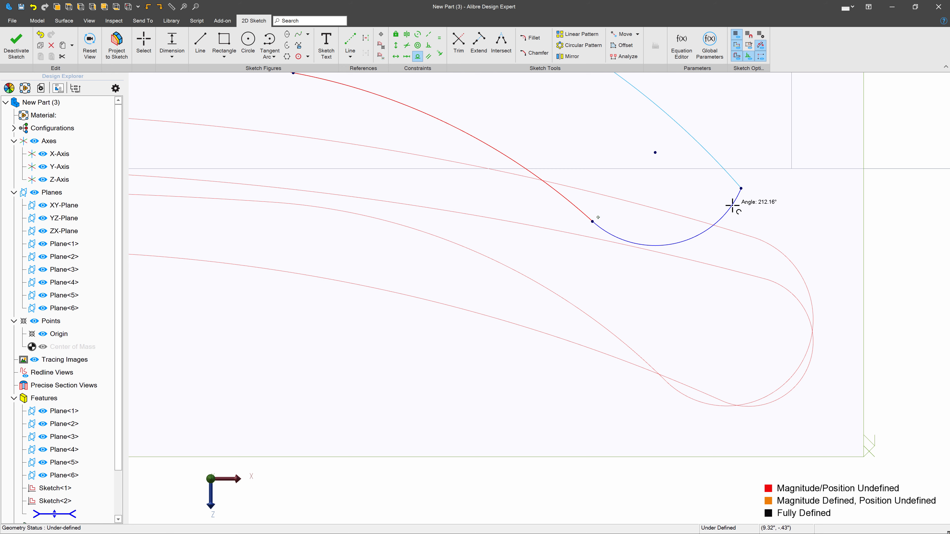
click(732, 206)
- Dimension the lower outer arc's radius as 6.513 inches
scroll(734, 314, down, 5)
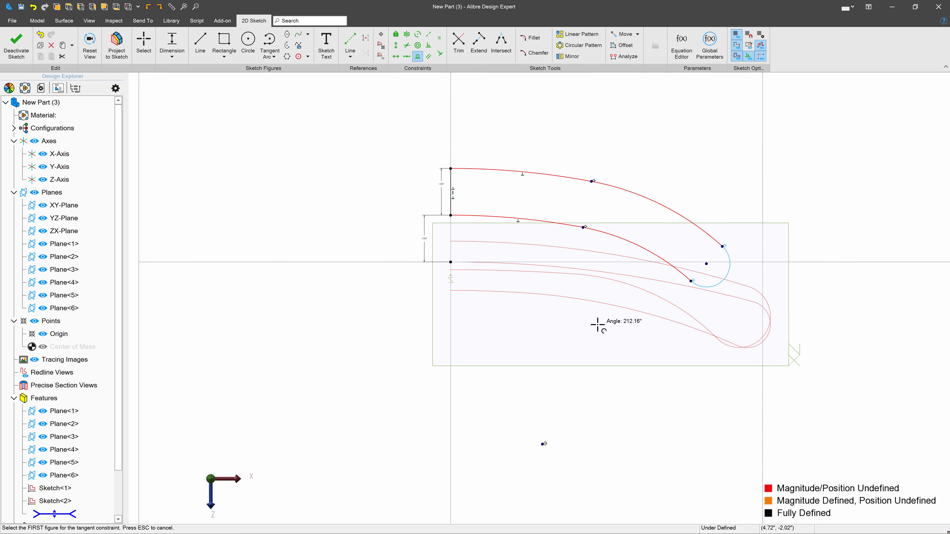
click(144, 45)
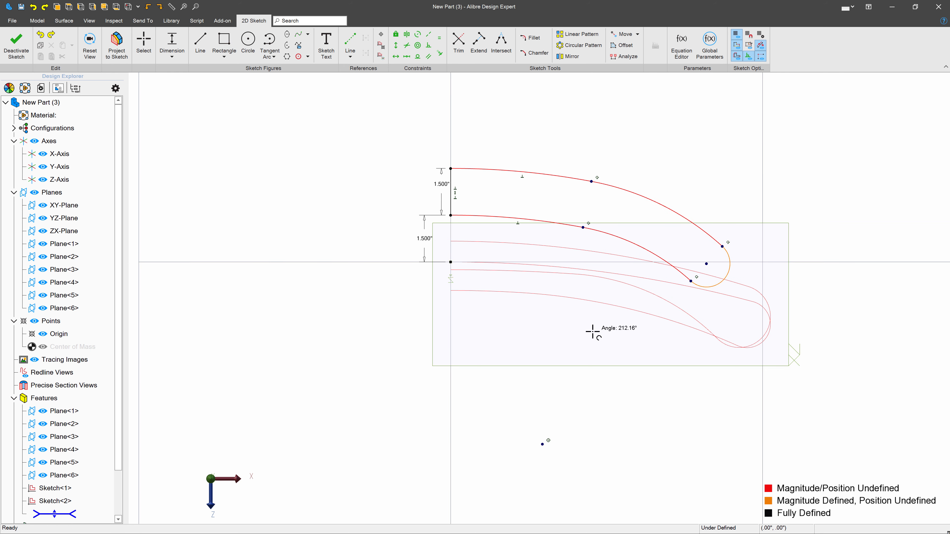
scroll(590, 336, up, 4)
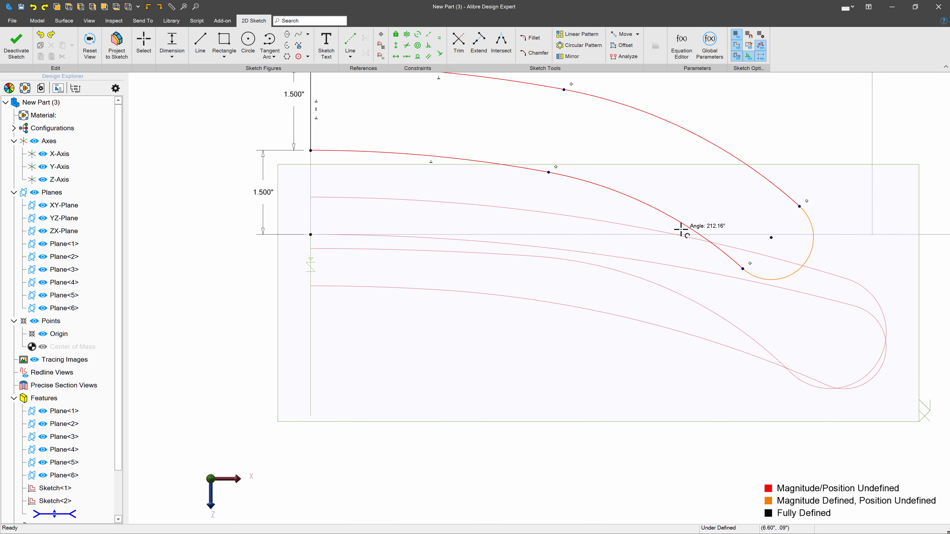
click(659, 212)
click(574, 353)
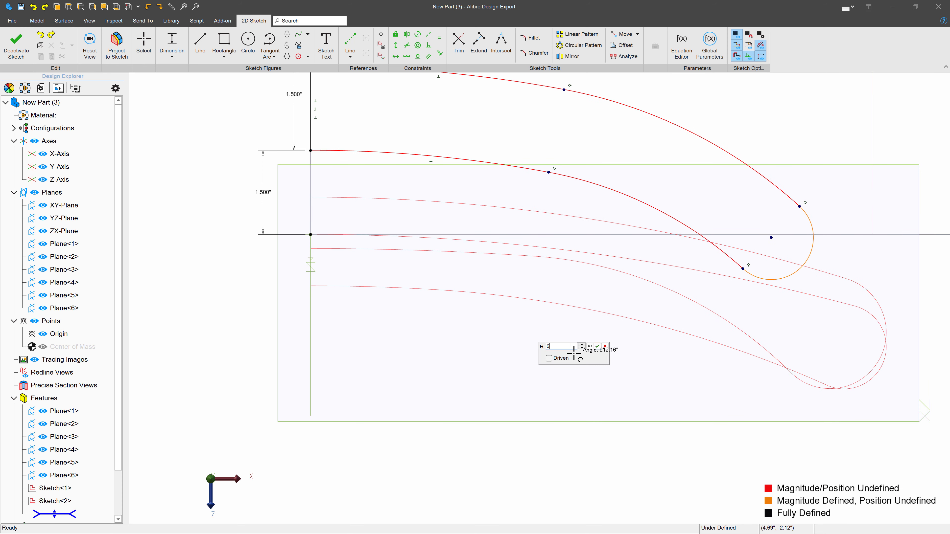
text(6.513)
key(Return)
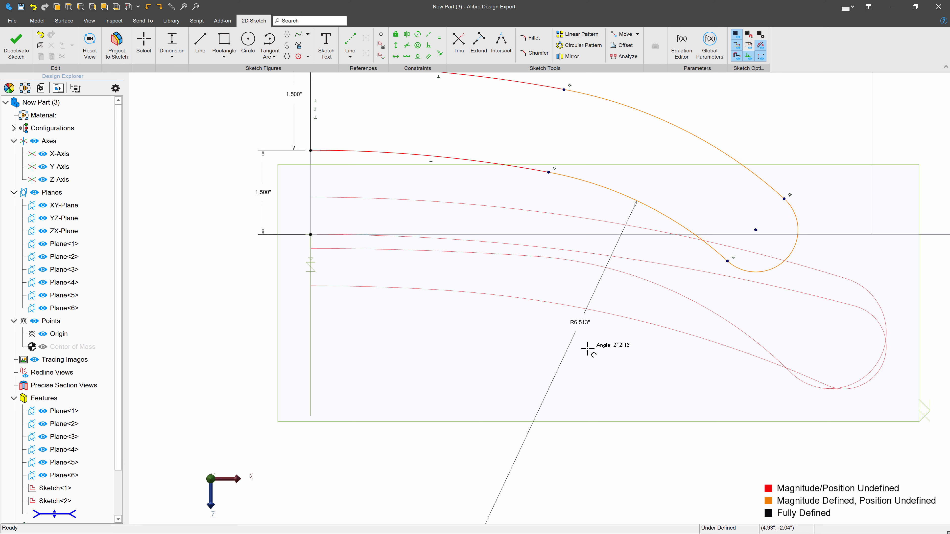
- Reposition the end arc's center farther out and well below the horizontal axis, beyond the earlier profiles' outlines
scroll(329, 238, down, 2)
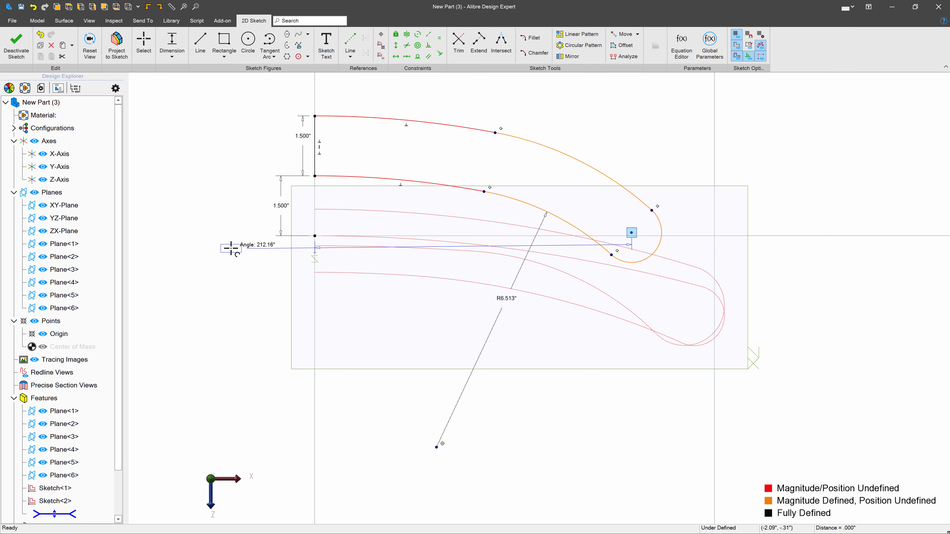
key(Escape)
drag(633, 232, 499, 301)
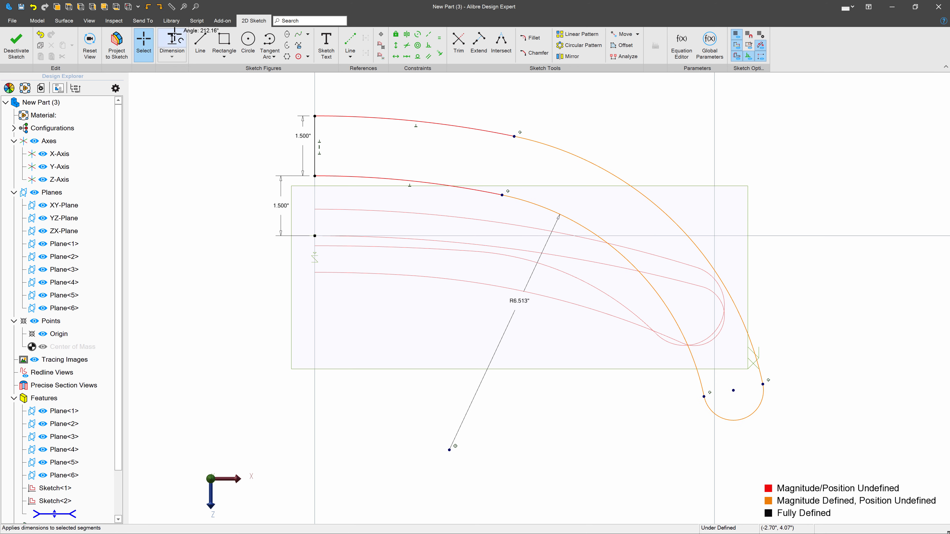
- Dimension the vertical distance from the origin to the end arc's center as 4 inches
click(174, 37)
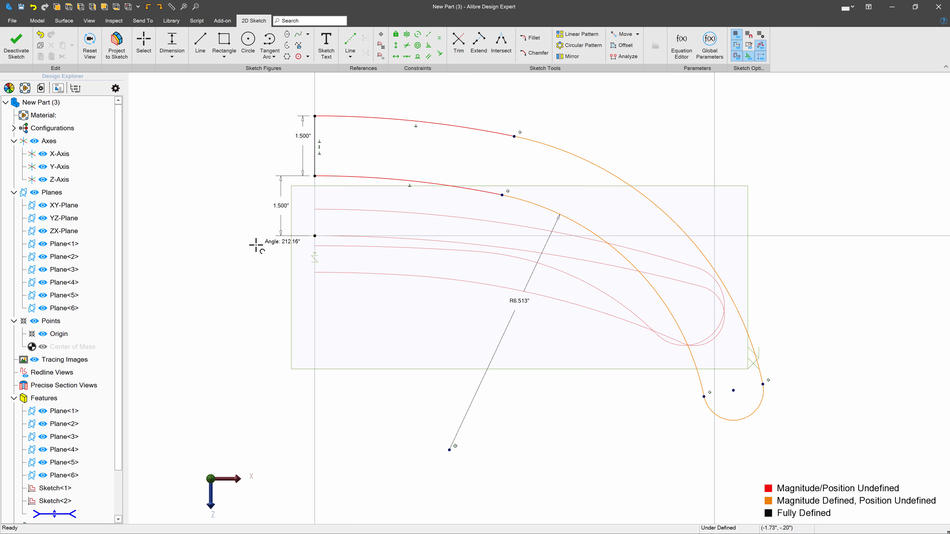
click(734, 391)
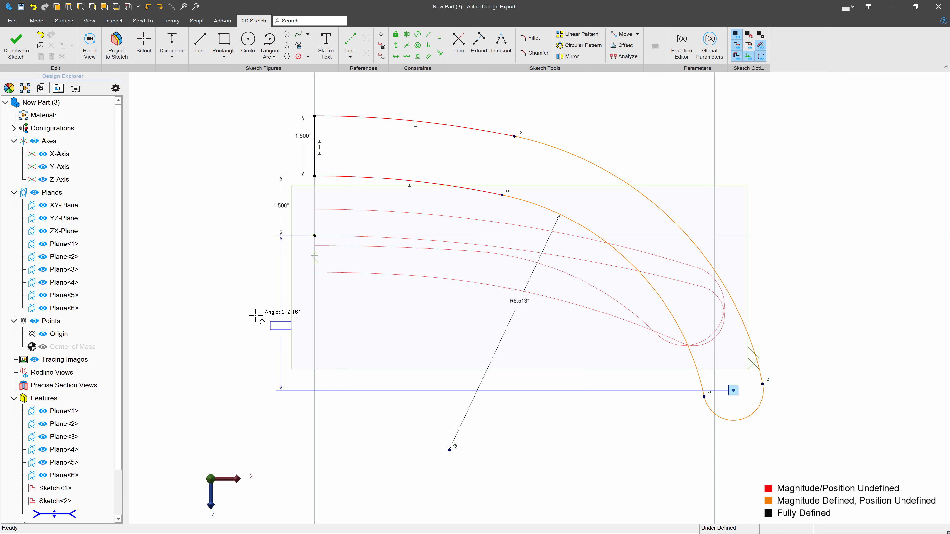
click(228, 298)
text(4)
key(Return)
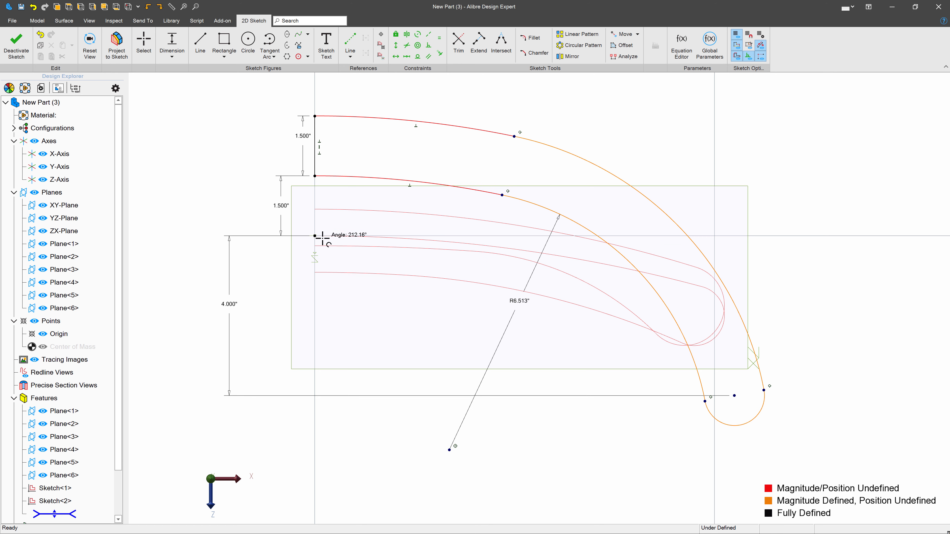
- Dimension the horizontal distance from the origin to the junction of the two lower arcs as 5 inches
click(315, 236)
click(371, 311)
text(5)
key(Return)
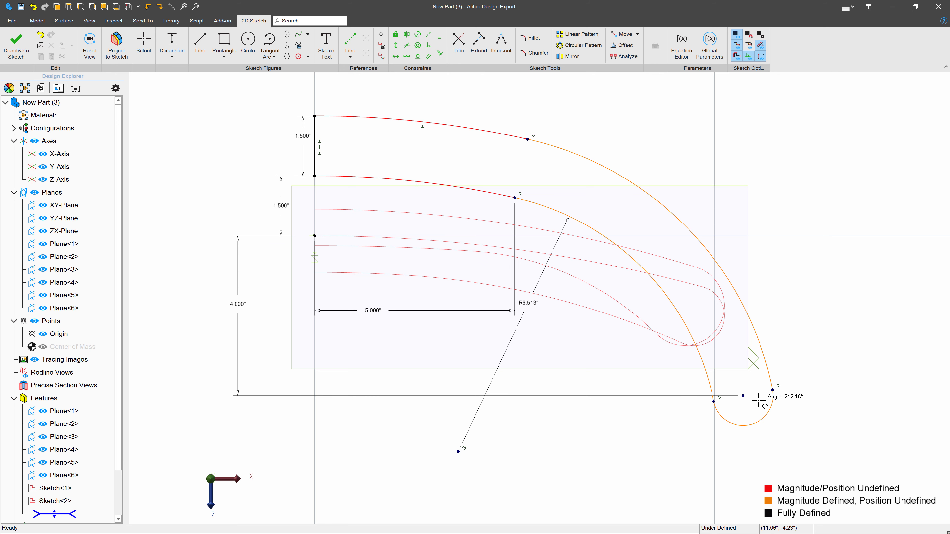
- Shift the end arc farther outward from the vertical axis, flattening the two arcs attached to the vertical line
key(Escape)
mouse_move(772, 389)
mouse_down()
mouse_move(678, 291)
mouse_move(652, 304)
mouse_move(801, 346)
mouse_move(810, 361)
mouse_up()
mouse_move(641, 397)
mouse_down()
mouse_move(757, 389)
mouse_move(562, 389)
mouse_move(901, 378)
mouse_up()
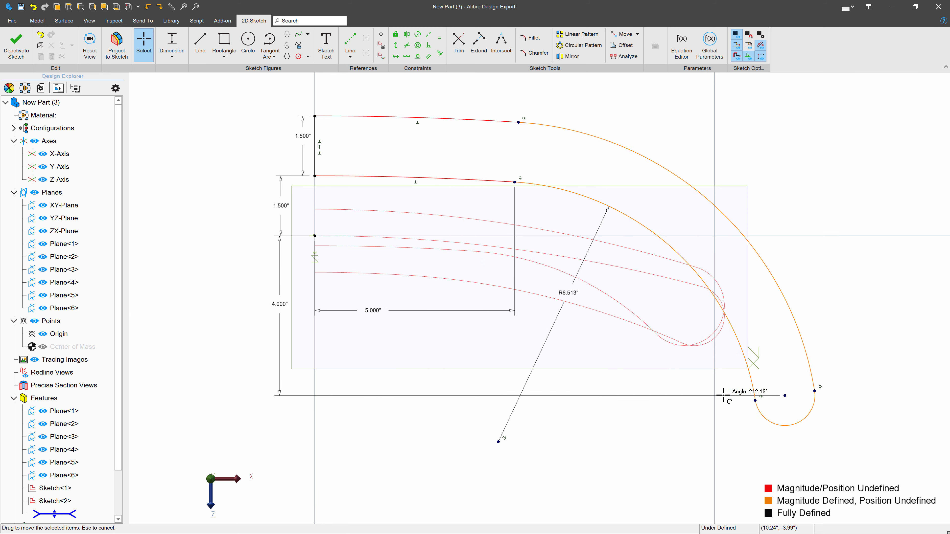
- Pull the end arc sideways to test the profile's remaining horizontal freedom
mouse_move(655, 391)
mouse_down()
mouse_move(543, 391)
mouse_move(699, 390)
mouse_up()
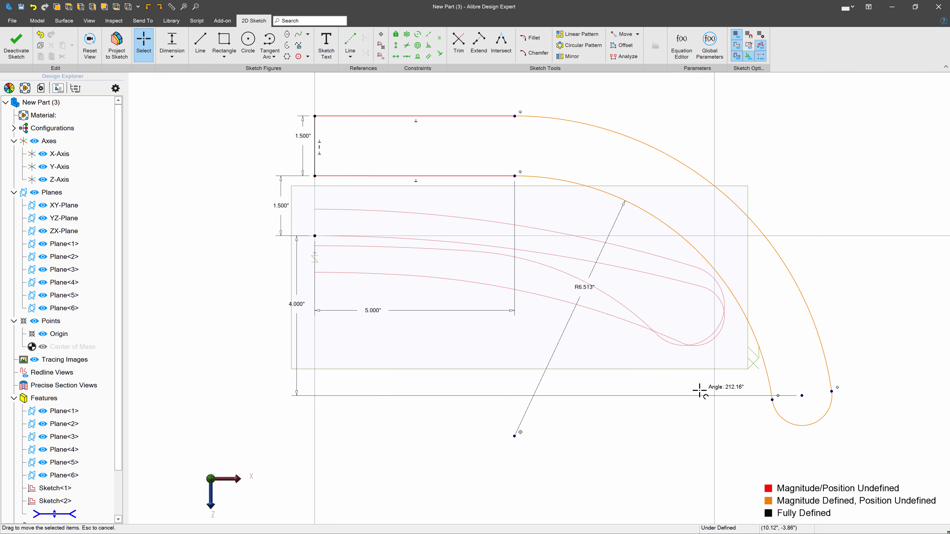
drag(546, 389, 471, 390)
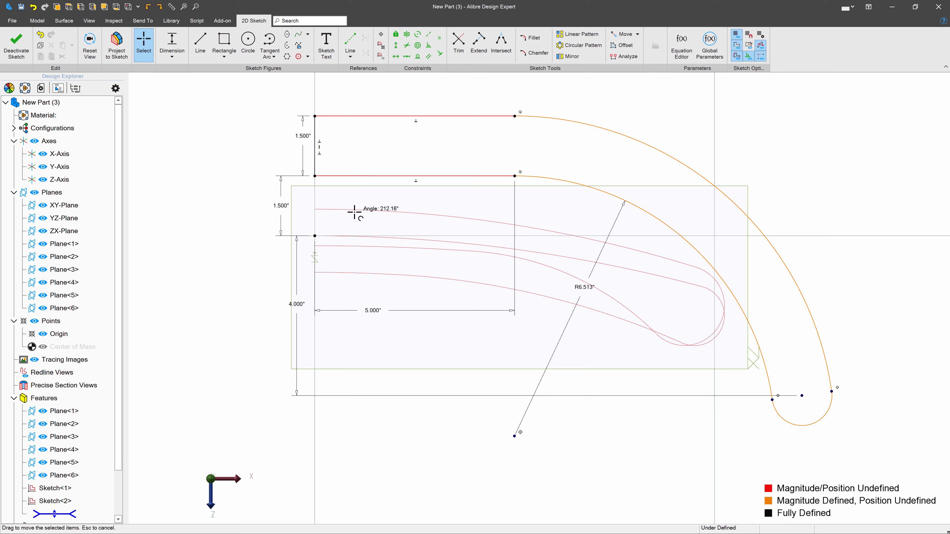
- Project the uppermost arc of the earlier profiles into the sketch as a reference figure, maintaining association to the source
click(117, 43)
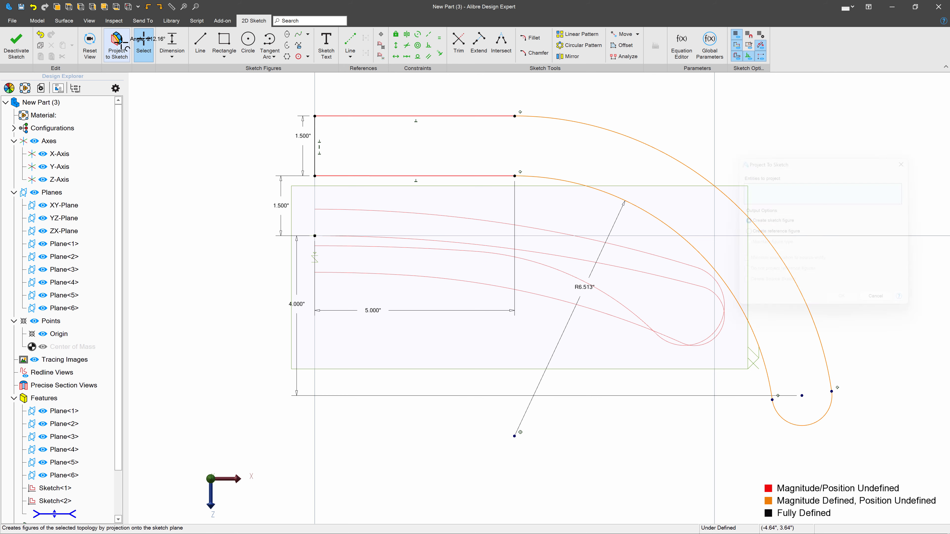
click(437, 217)
click(747, 232)
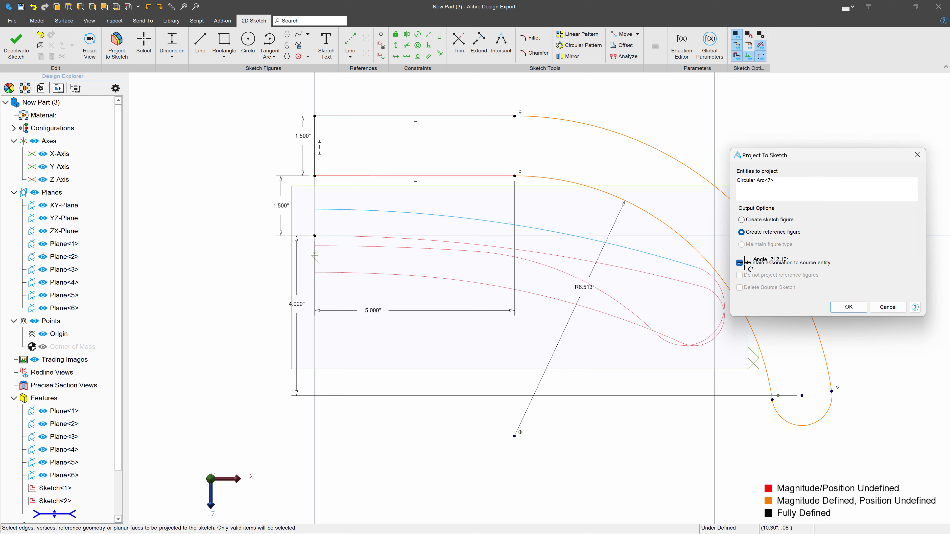
click(848, 306)
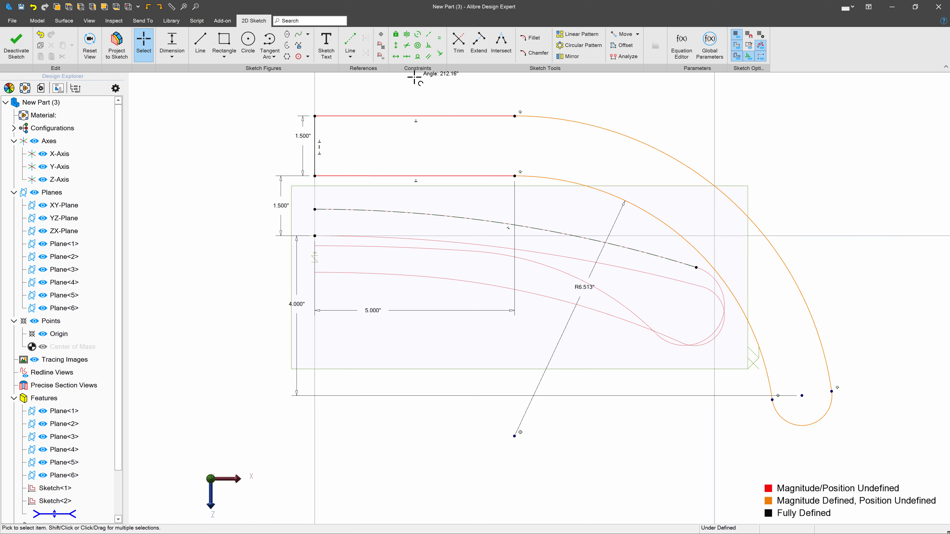
- Make the lower arc attached to the vertical line concentric with the projected reference arc, and finish the sketch
click(418, 45)
click(453, 173)
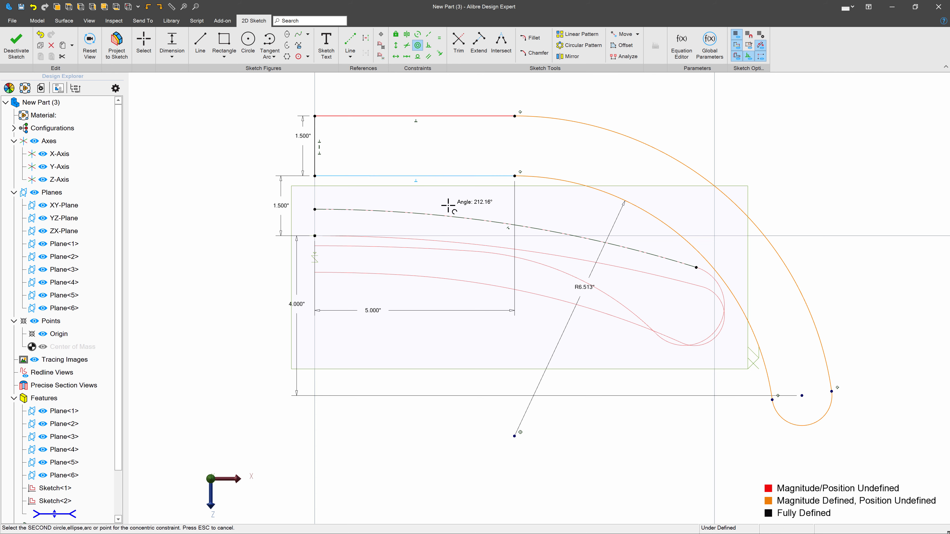
click(447, 213)
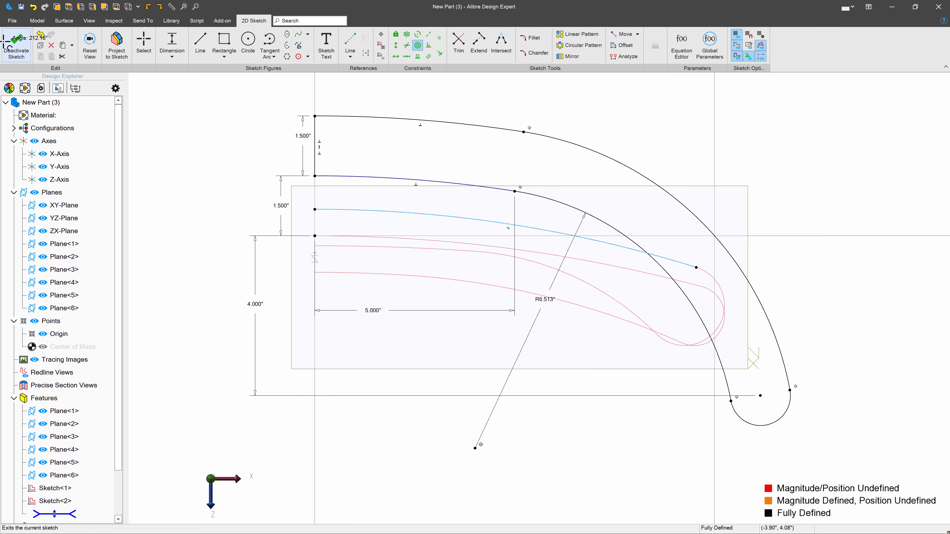
click(14, 48)
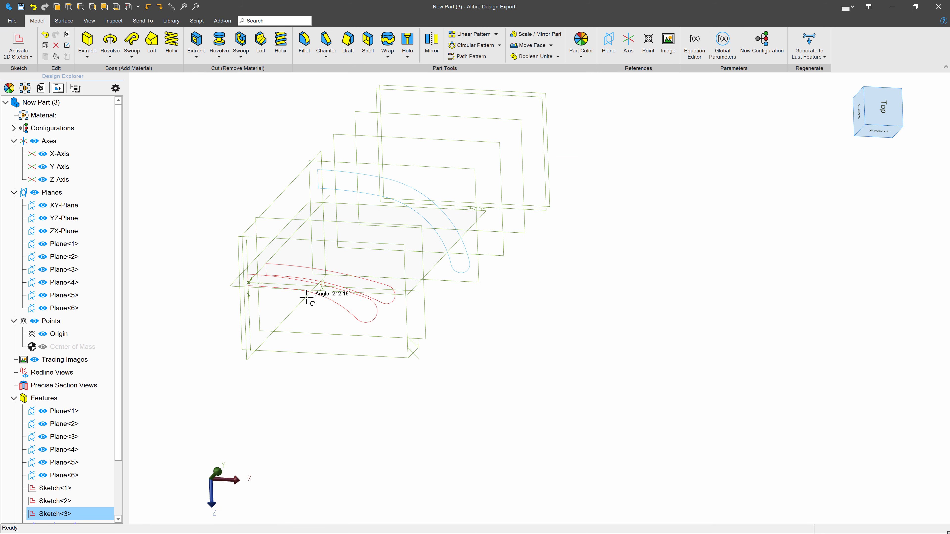
- Create a sketch on Plane<3> by projecting all of Sketch<3>, maintaining figure type and association to the source
click(445, 196)
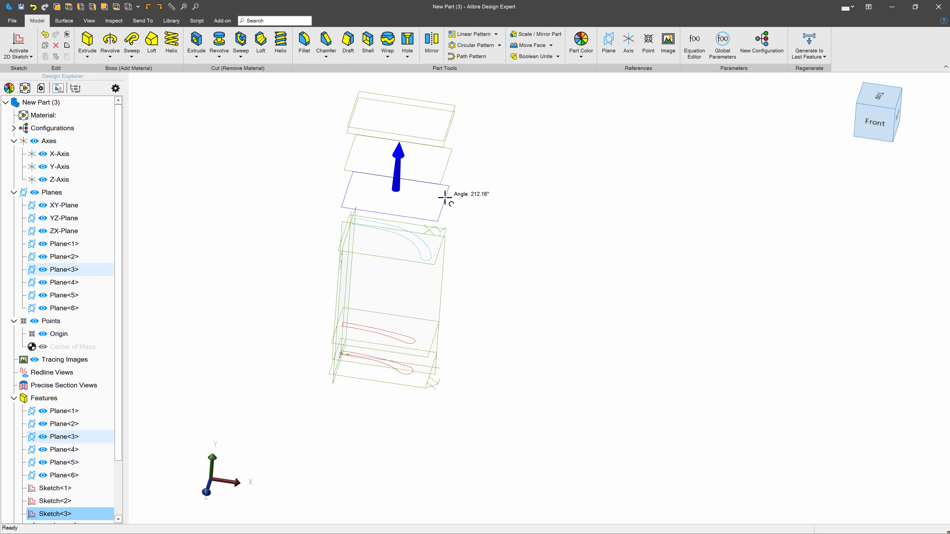
click(19, 44)
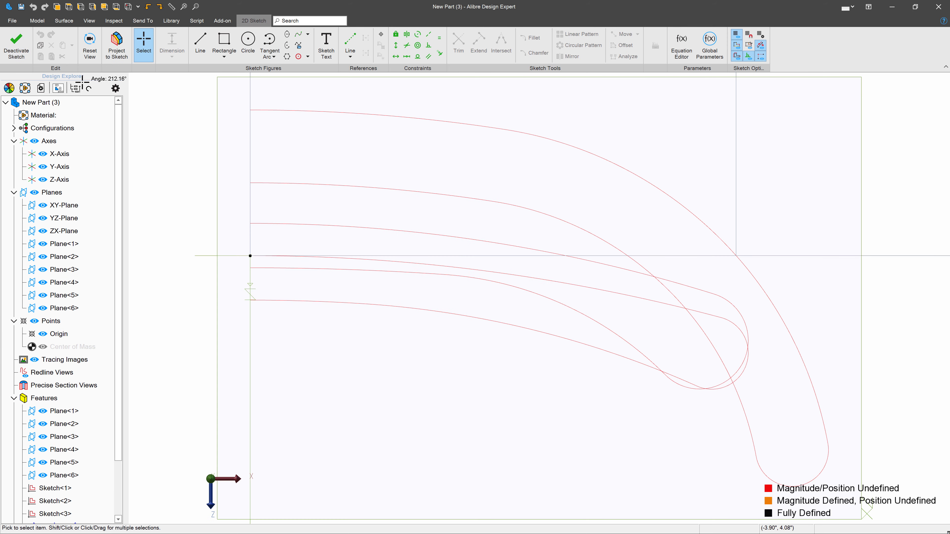
click(116, 44)
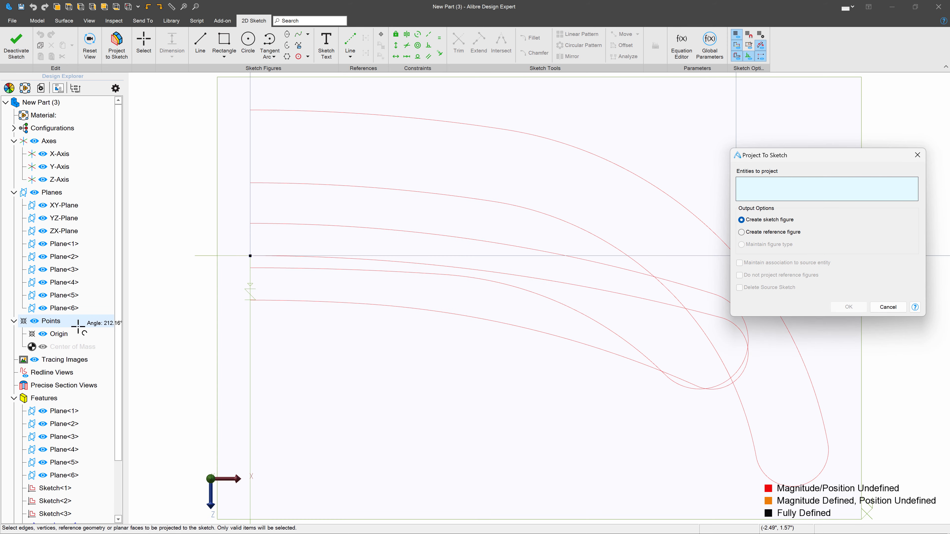
scroll(74, 346, down, 2)
click(74, 450)
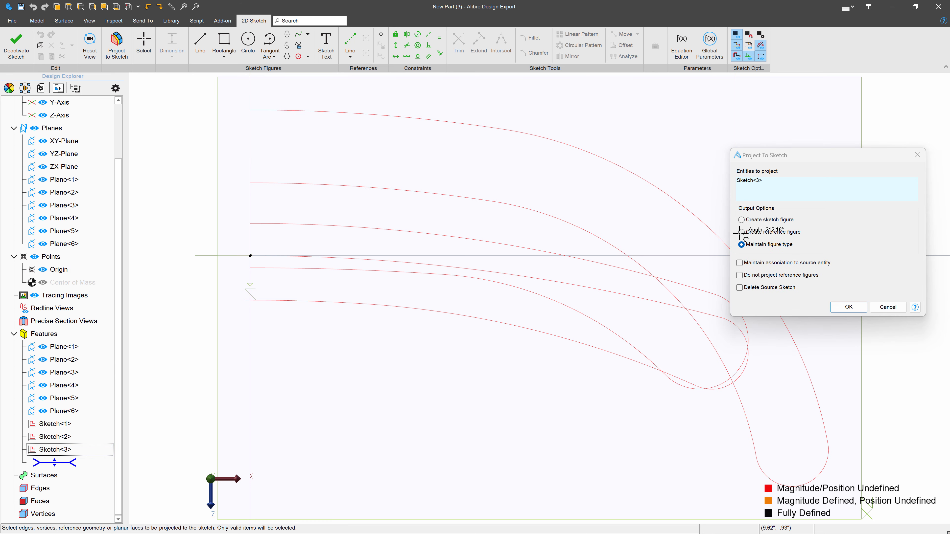
click(739, 262)
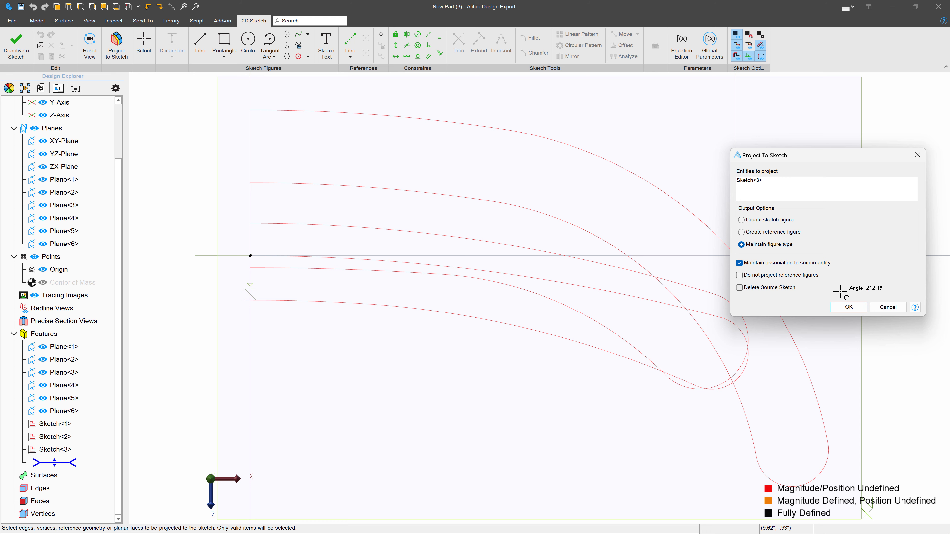
click(847, 306)
scroll(522, 310, down, 3)
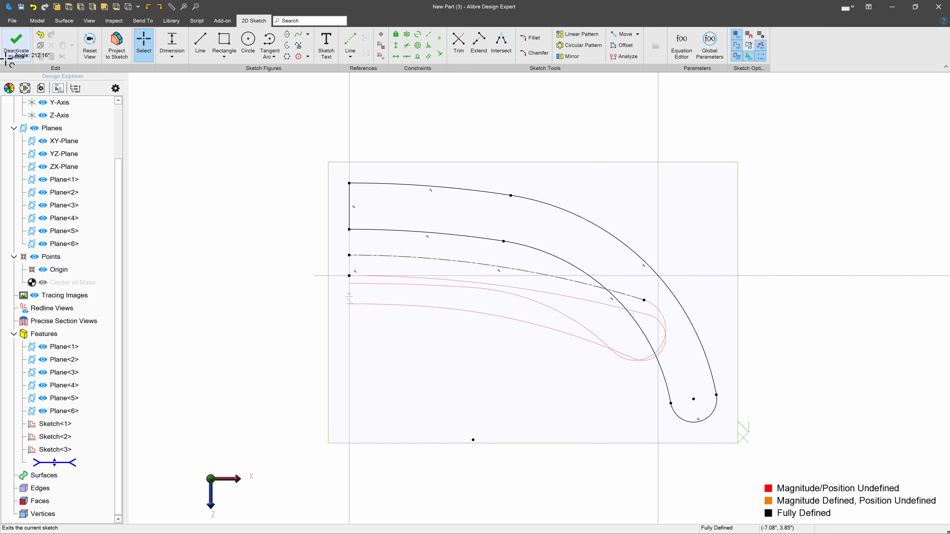
click(7, 41)
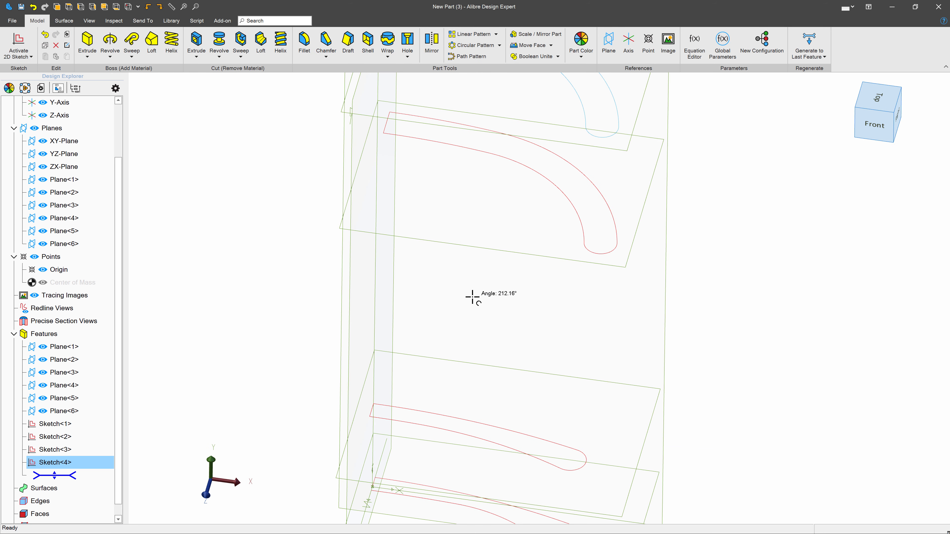
- Open a new sketch on Plane<4>
scroll(621, 262, down, 3)
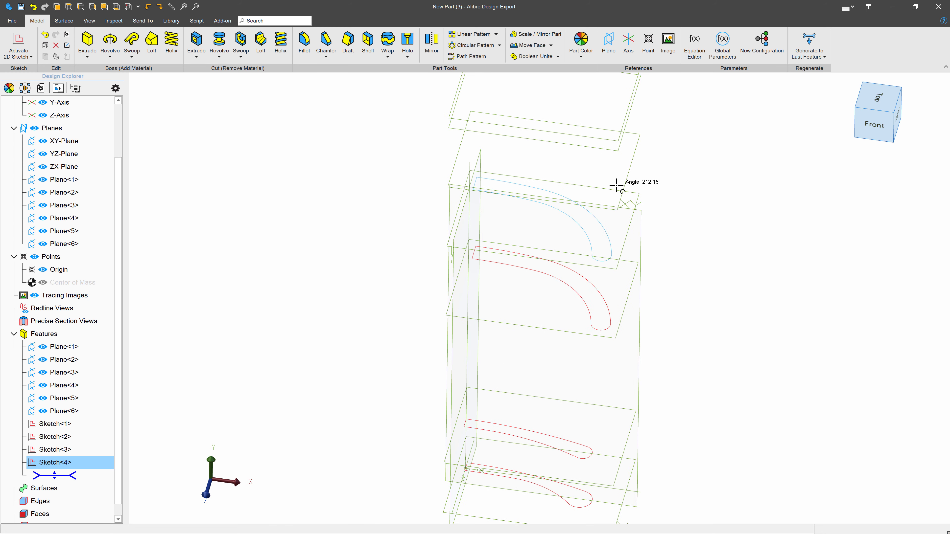
click(625, 178)
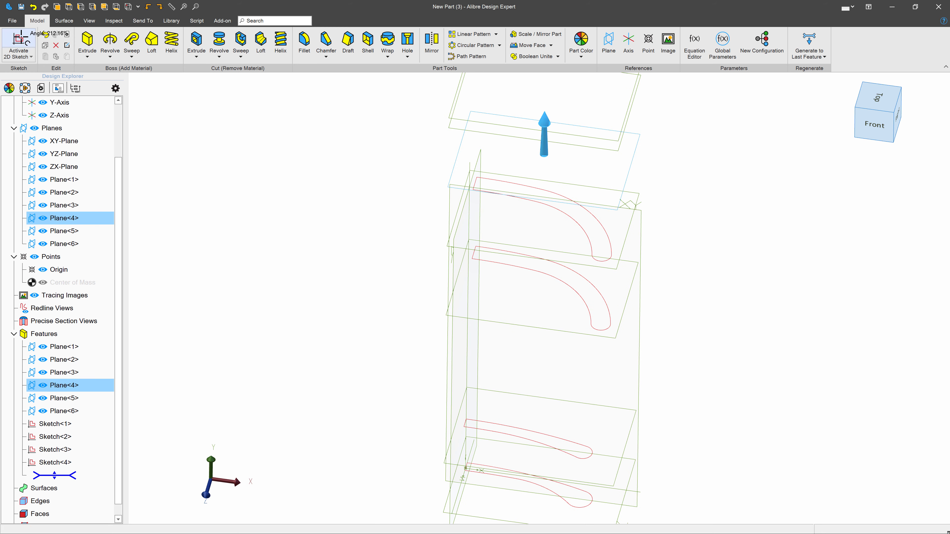
click(23, 40)
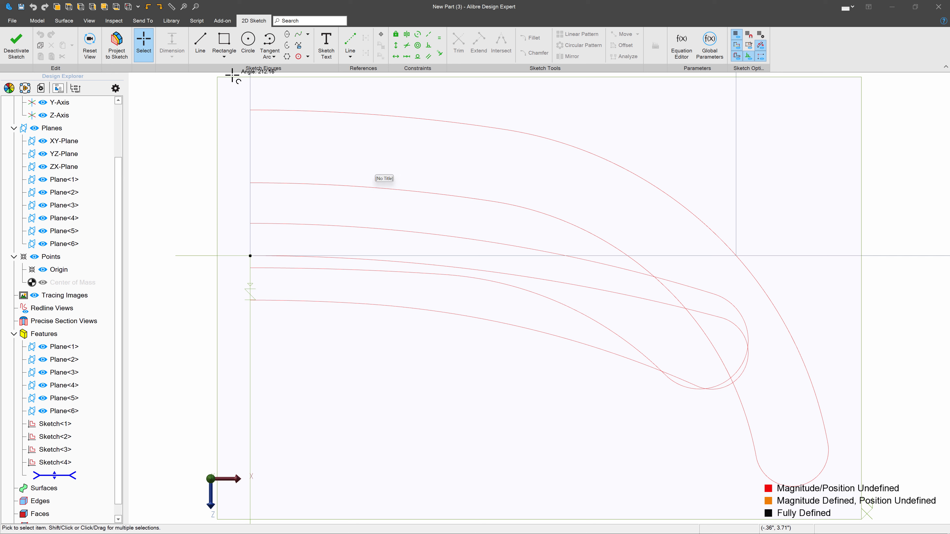
- Project the top profile's vertical line and the two arcs attached to it as reference figures, maintaining association to the source
click(124, 40)
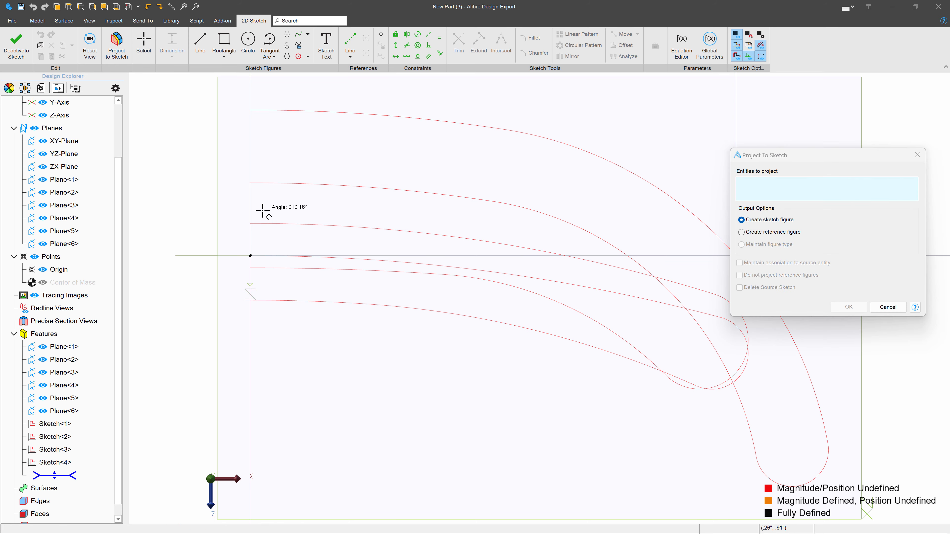
scroll(383, 240, down, 5)
scroll(333, 164, up, 4)
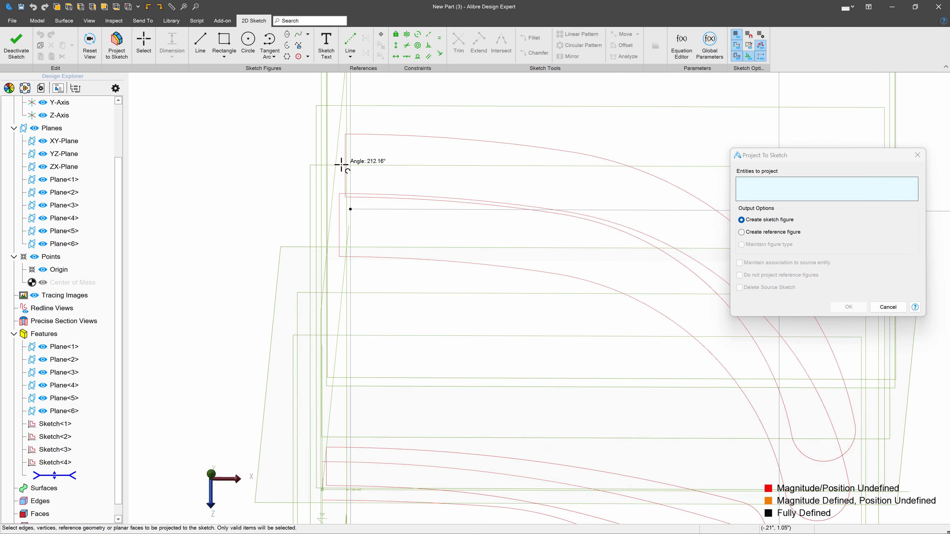
scroll(345, 160, up, 2)
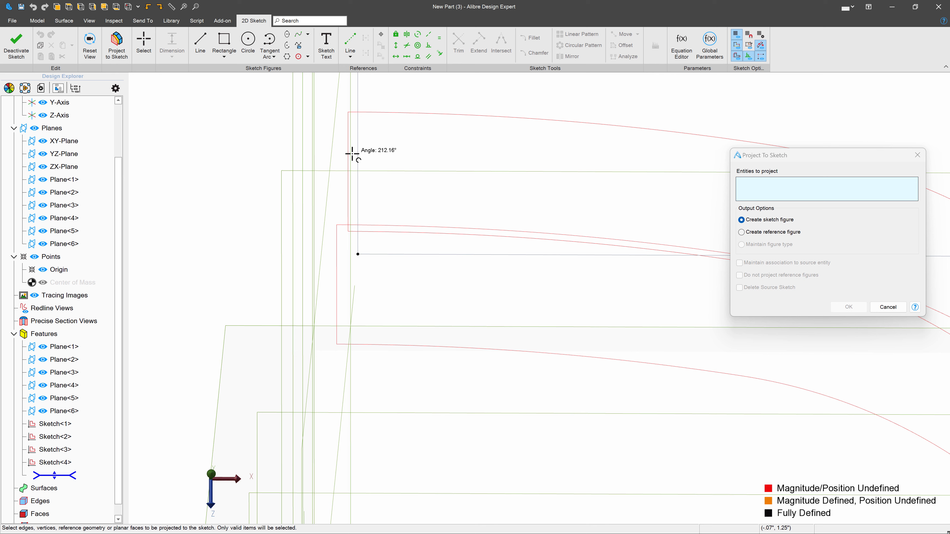
click(347, 154)
click(428, 116)
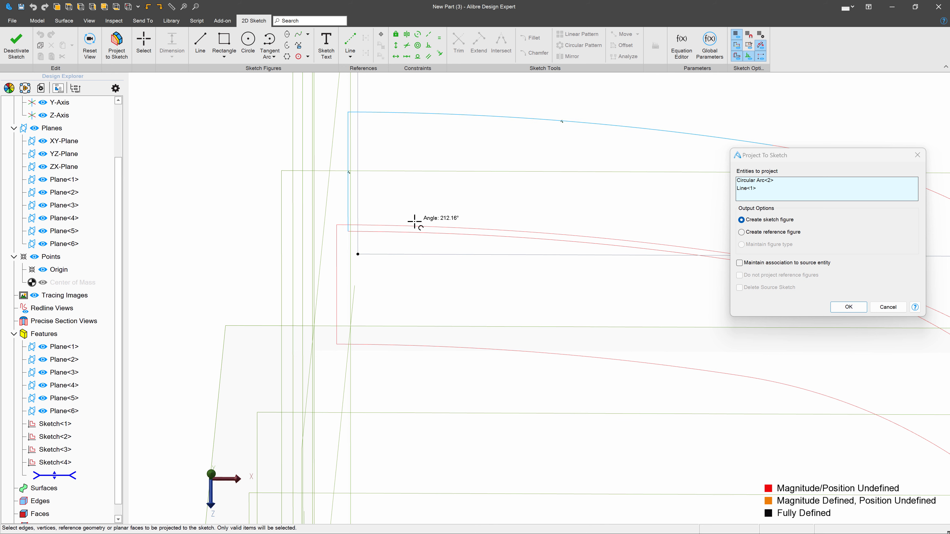
click(407, 232)
click(739, 263)
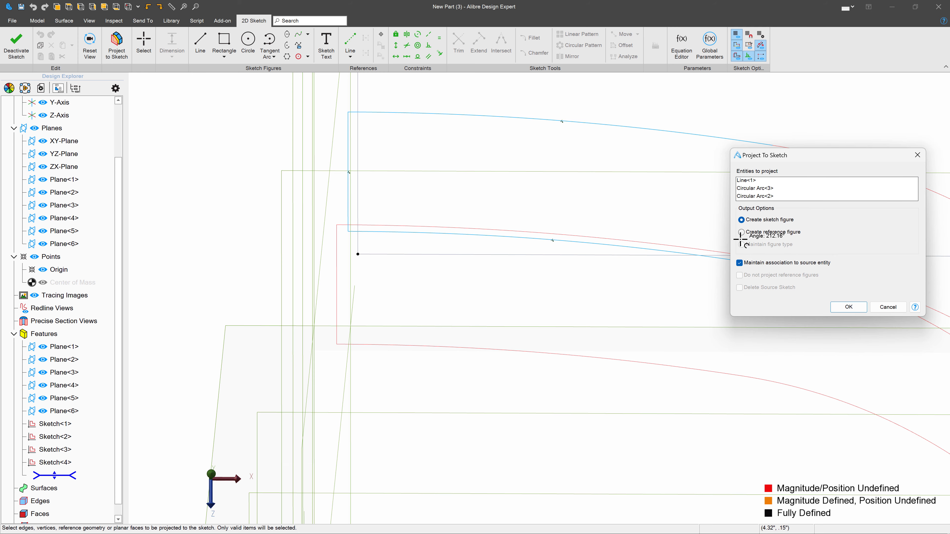
click(843, 307)
- Draw a solid line over the projected vertical reference line, joining the inner ends of the two reference arcs
scroll(467, 254, up, 3)
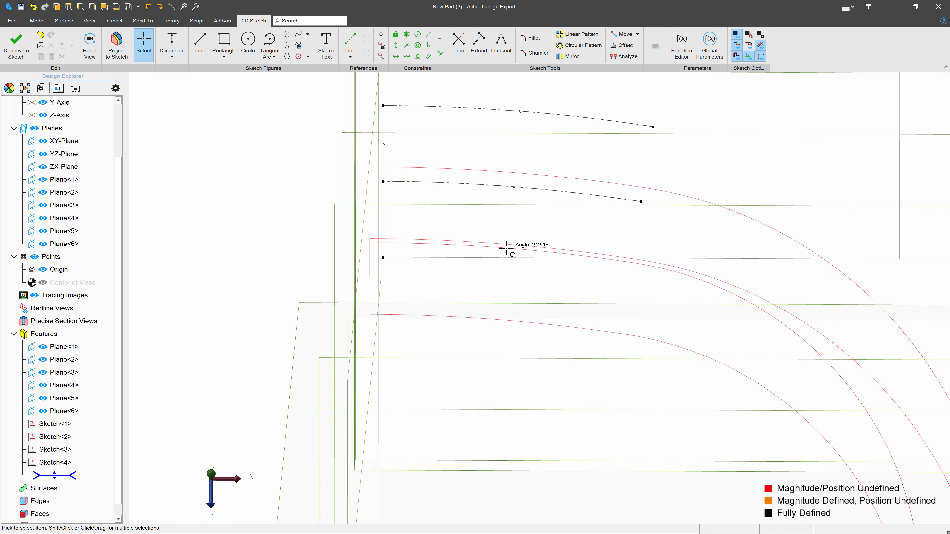
click(98, 42)
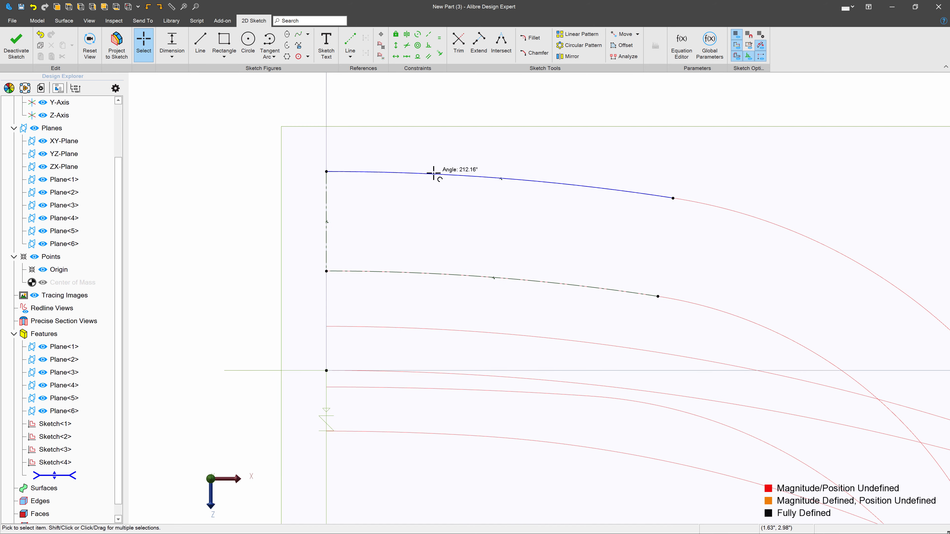
key(l)
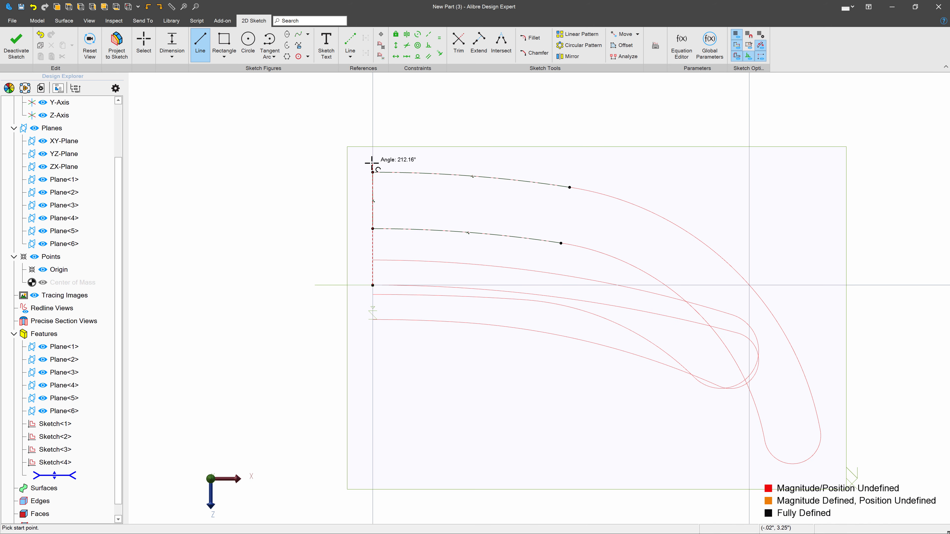
click(372, 228)
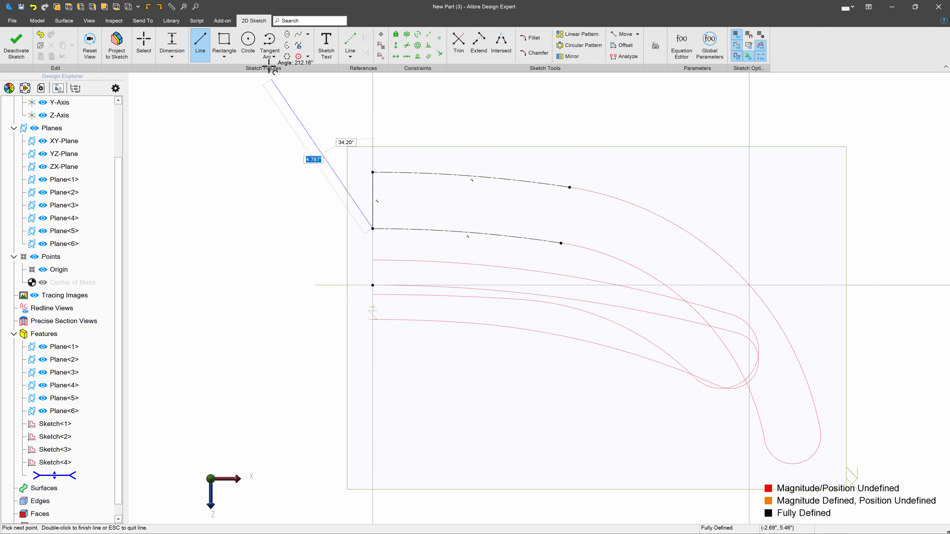
key(Escape)
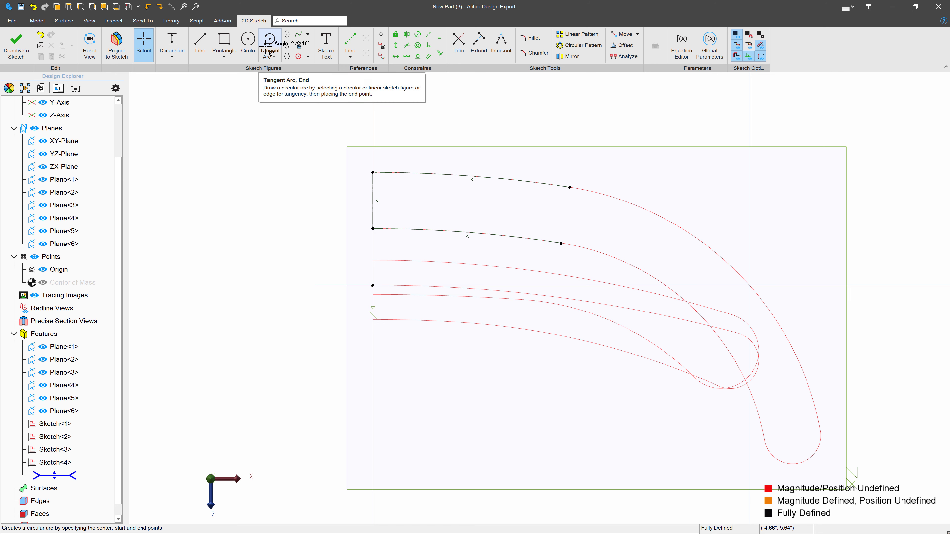
- Draw a center-point arc over the lower reference arc, from the vertical line's lower end to partway along the reference
click(271, 57)
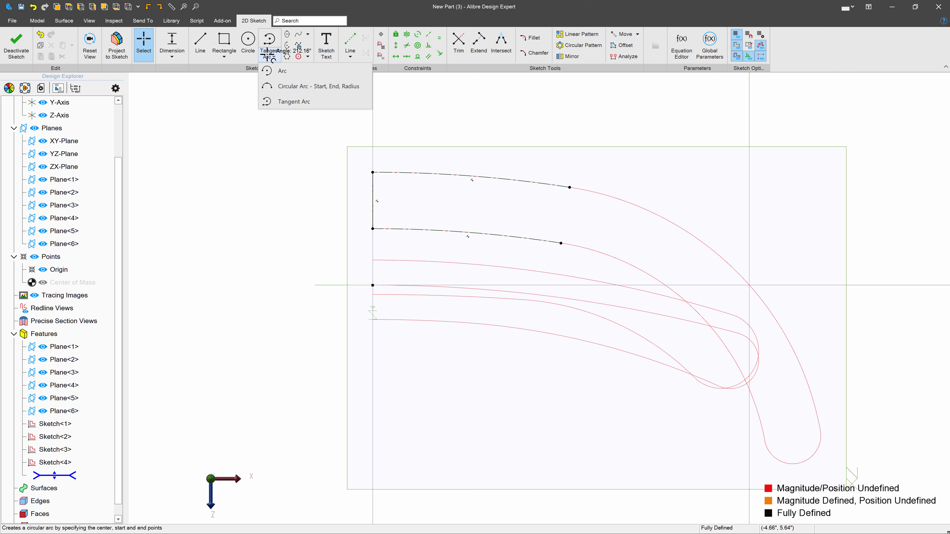
click(272, 70)
scroll(333, 195, down, 10)
click(350, 457)
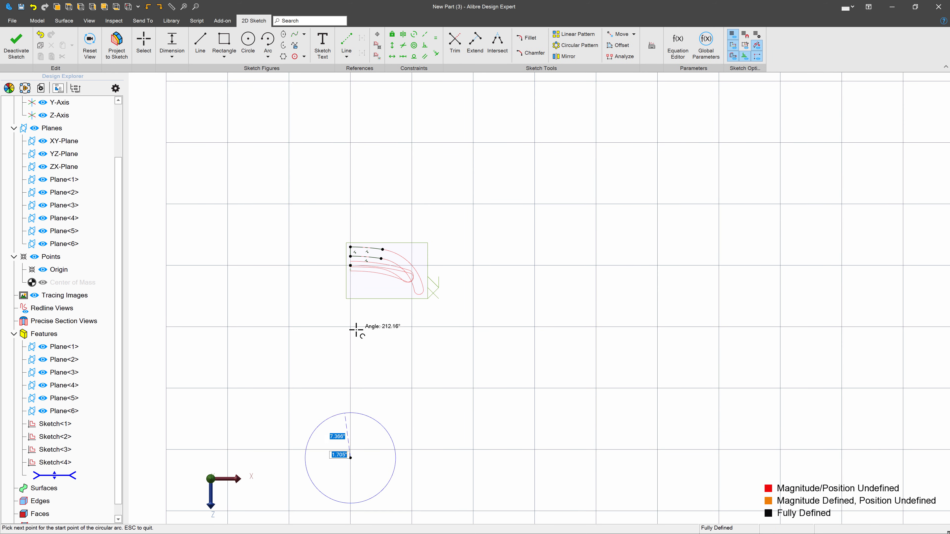
scroll(361, 253, up, 10)
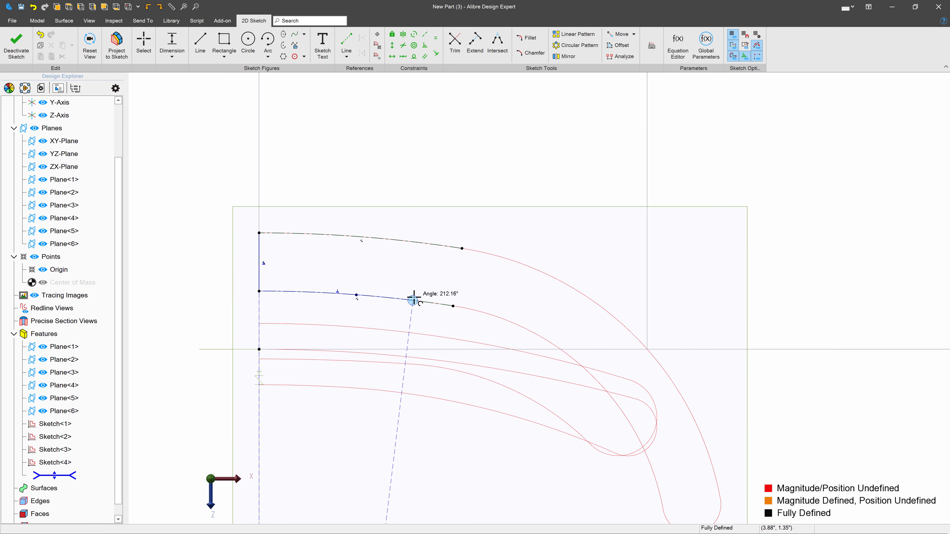
- Draw a second arc from the same center over the upper reference arc, starting at the vertical line's upper end
scroll(263, 269, down, 9)
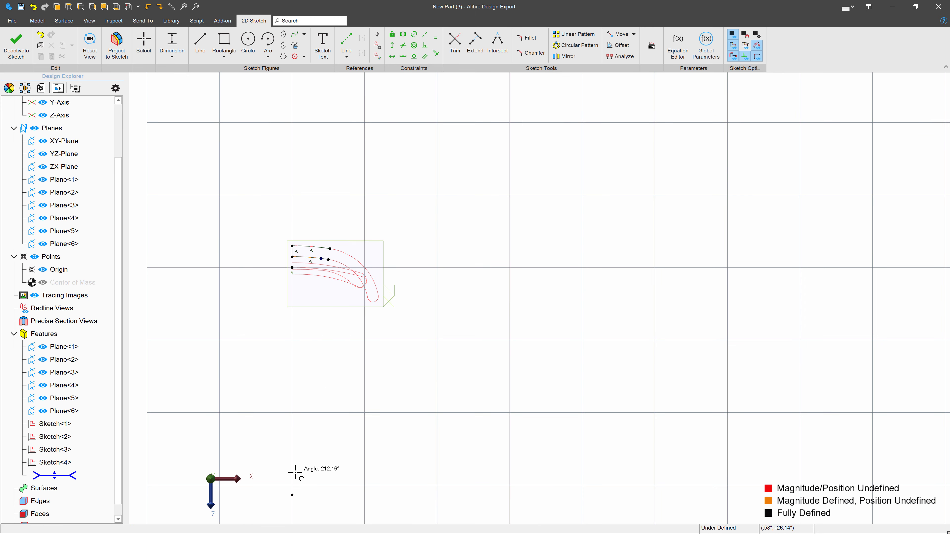
click(305, 246)
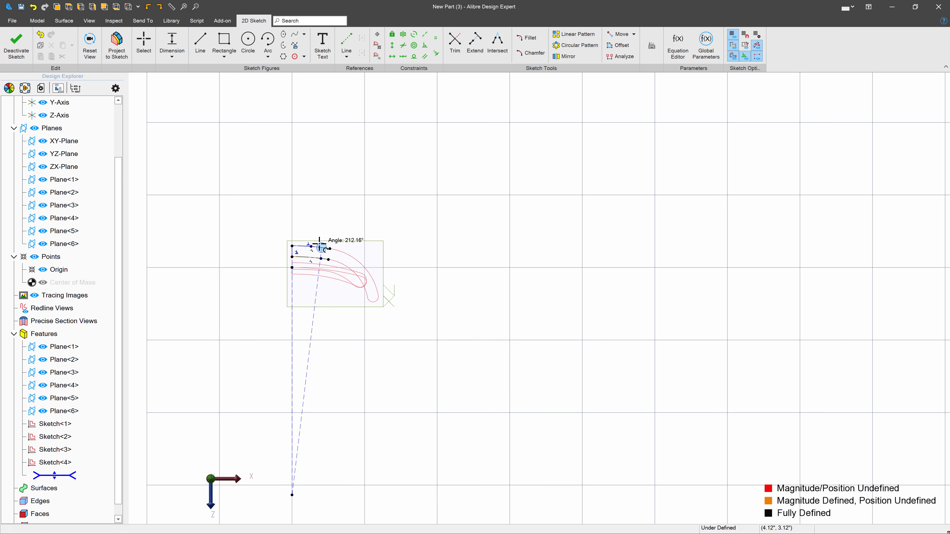
scroll(320, 239, up, 9)
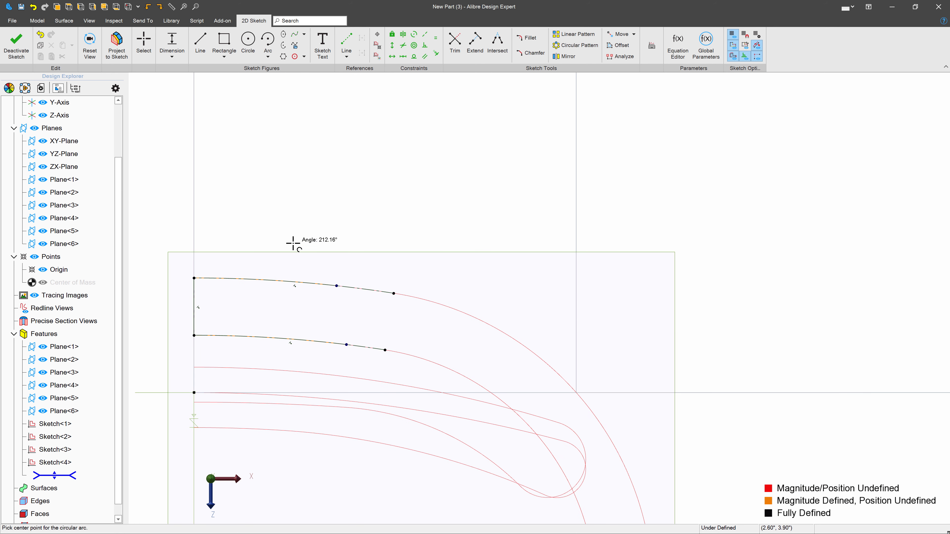
key(Escape)
- Extend both arcs past the ends of their reference arcs and join their free ends with a tangent arc
drag(338, 286, 441, 307)
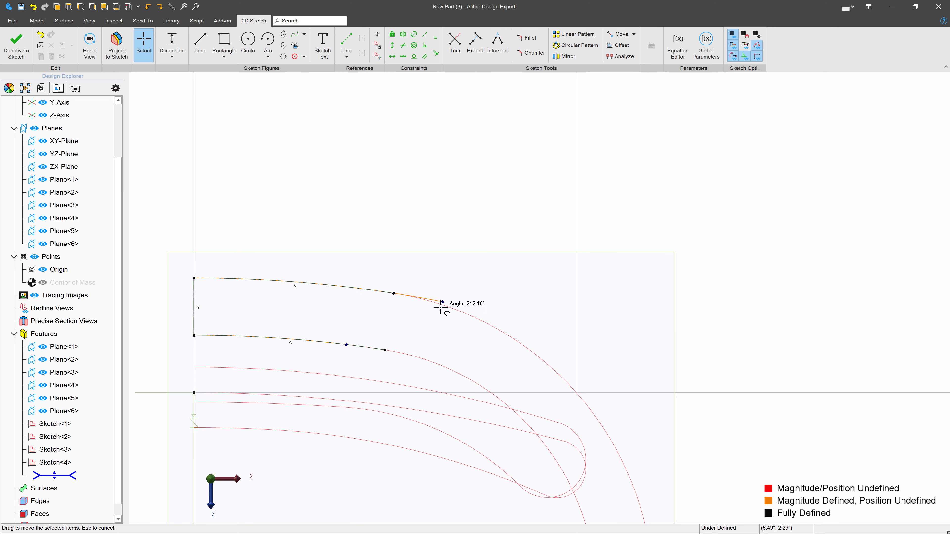
click(267, 56)
click(285, 101)
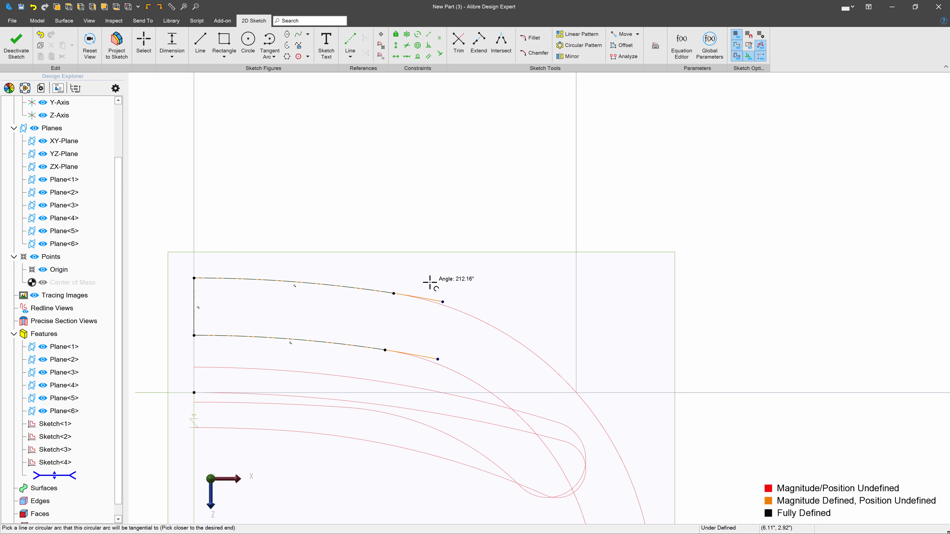
click(443, 301)
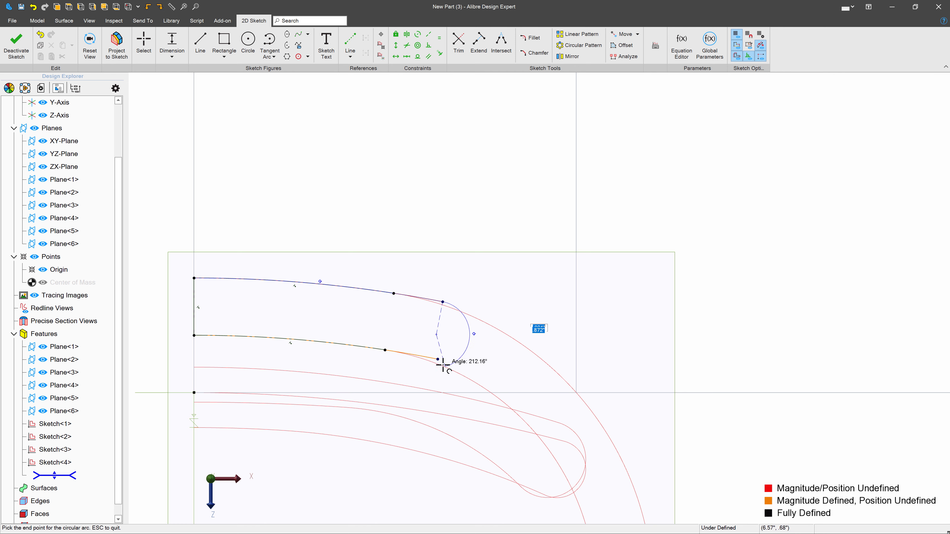
click(438, 360)
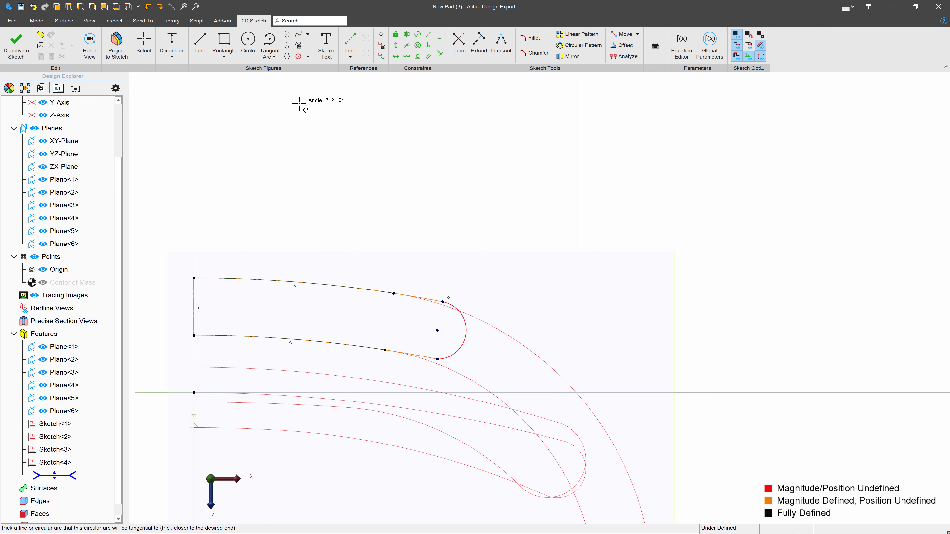
- Make the rounded end arc tangent to the lower arc
click(419, 56)
click(460, 339)
click(420, 358)
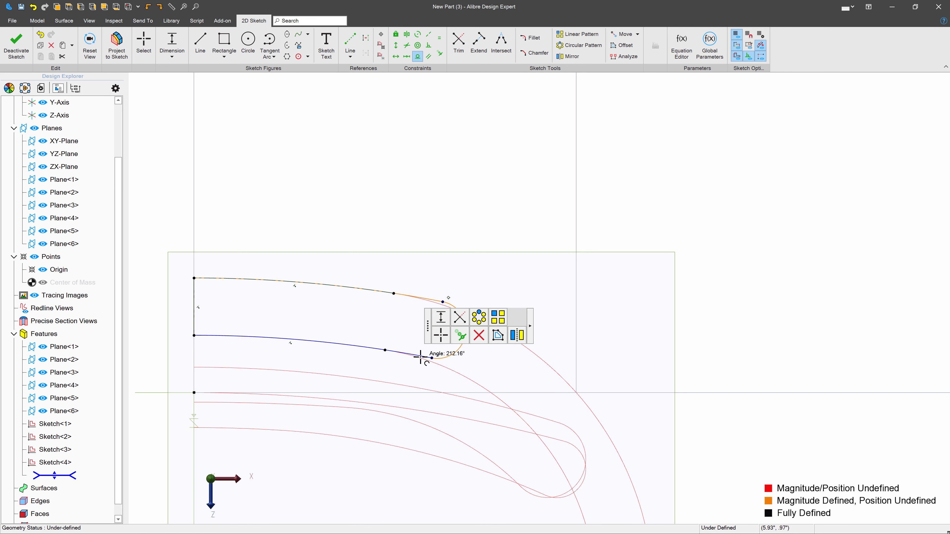
key(Escape)
- Move the end arc outward and dimension its center 7.350" horizontally from the origin
drag(438, 331, 207, 376)
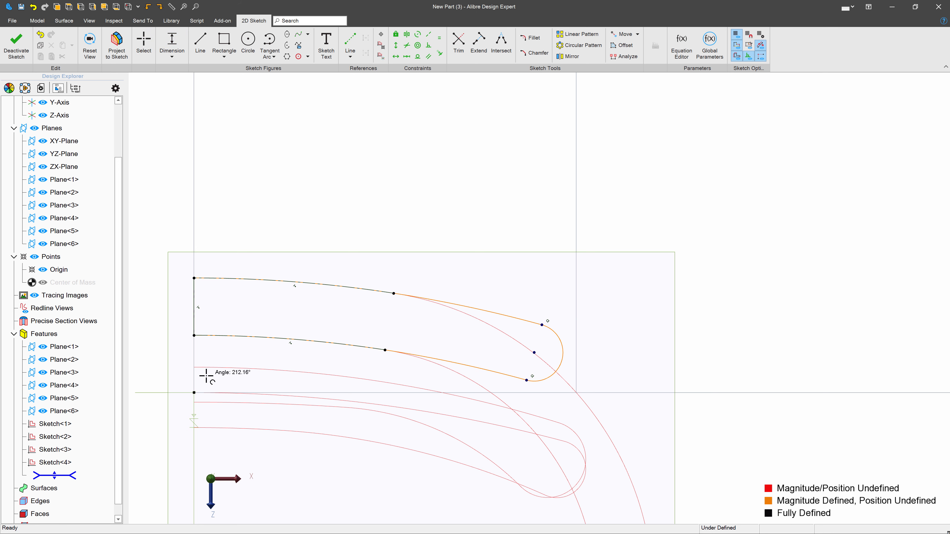
click(534, 353)
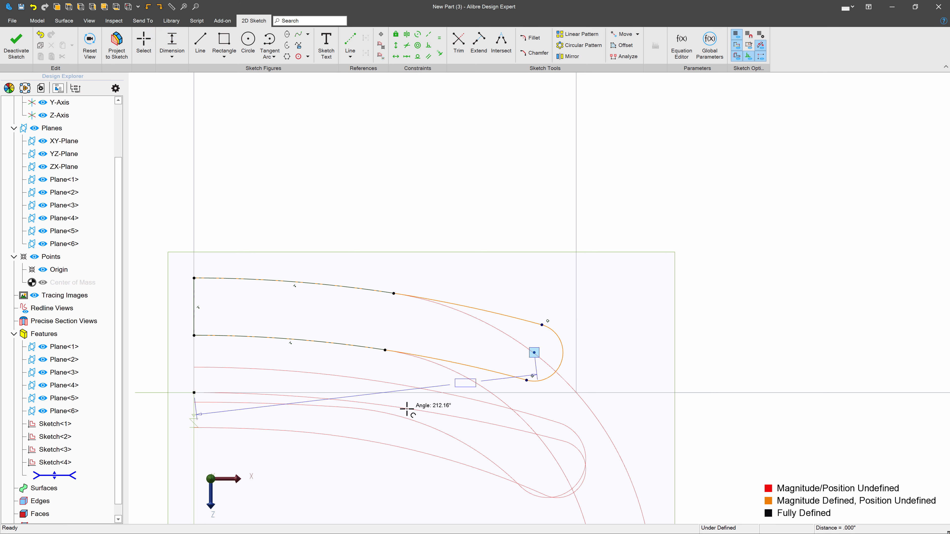
click(378, 447)
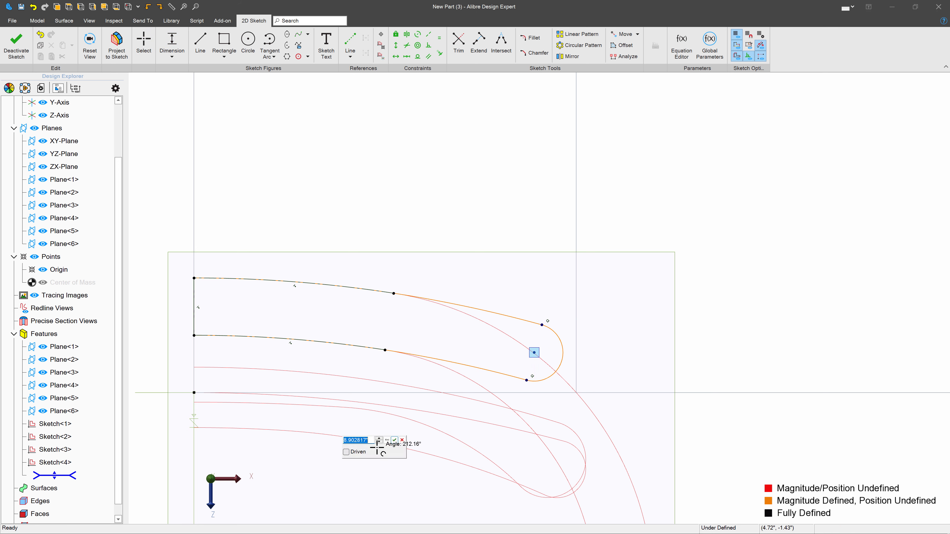
key(Return)
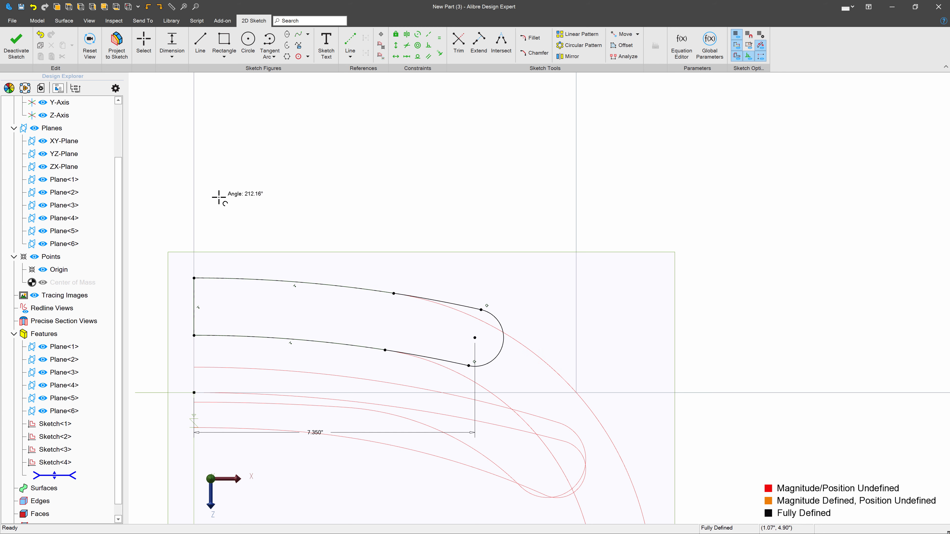
- Finish the sketch and start a new 2D sketch on the next plane above
click(30, 39)
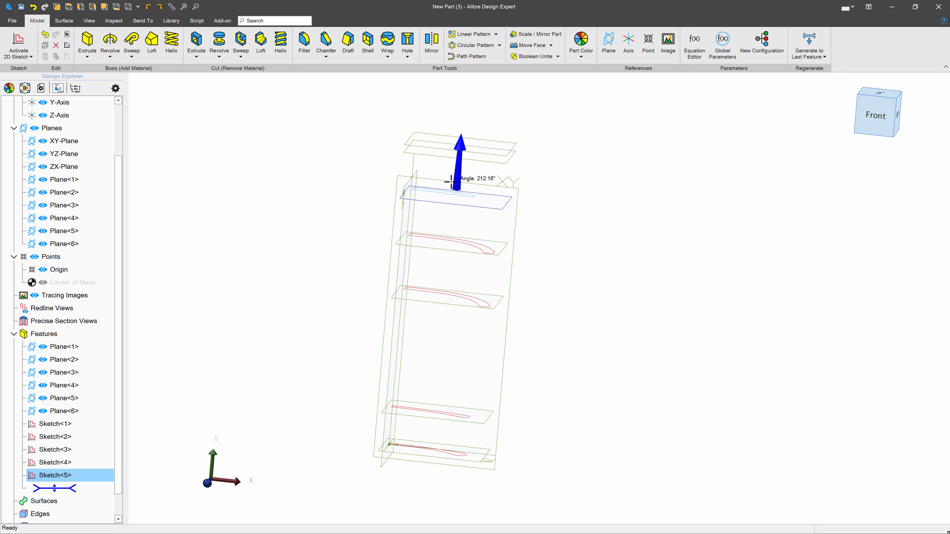
click(470, 161)
click(28, 42)
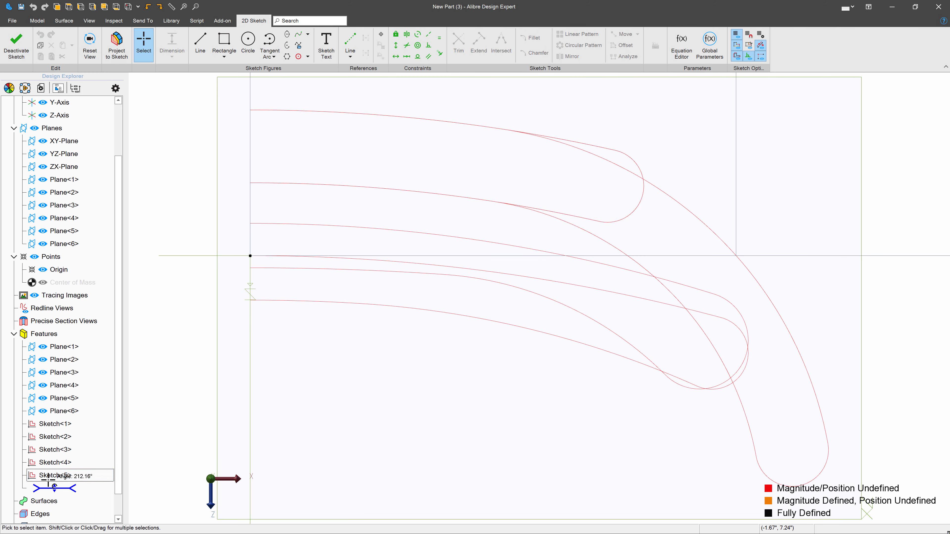
- Project Sketch<5> into the new sketch as reference figures, maintaining association to the source entity
click(117, 41)
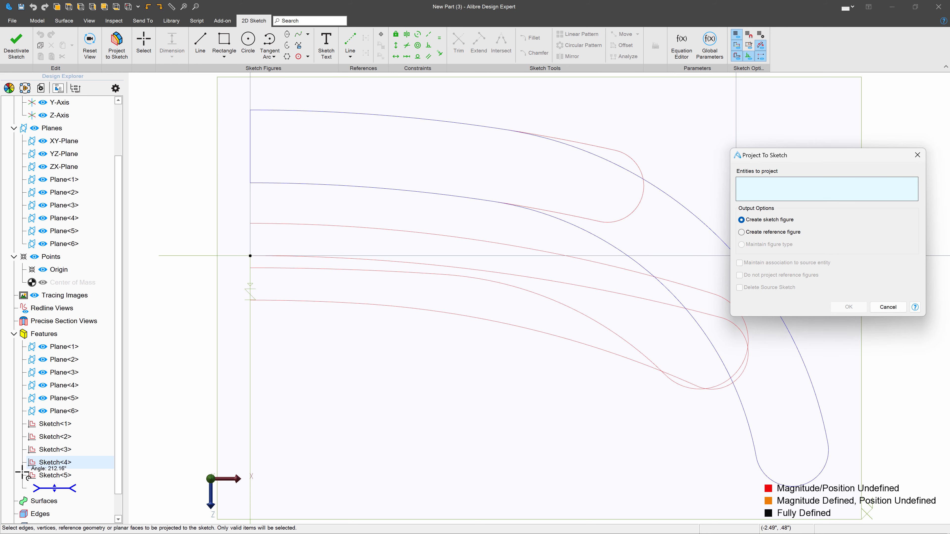
click(54, 476)
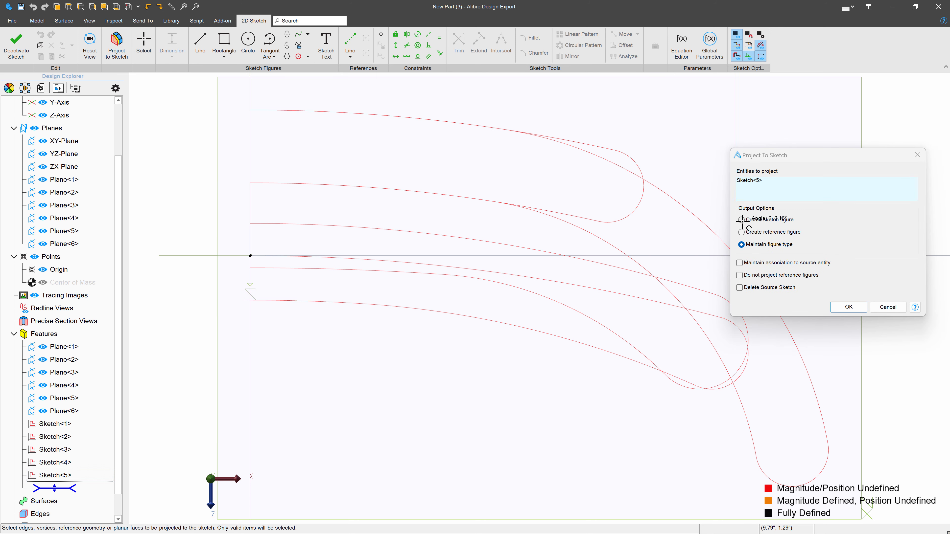
click(744, 232)
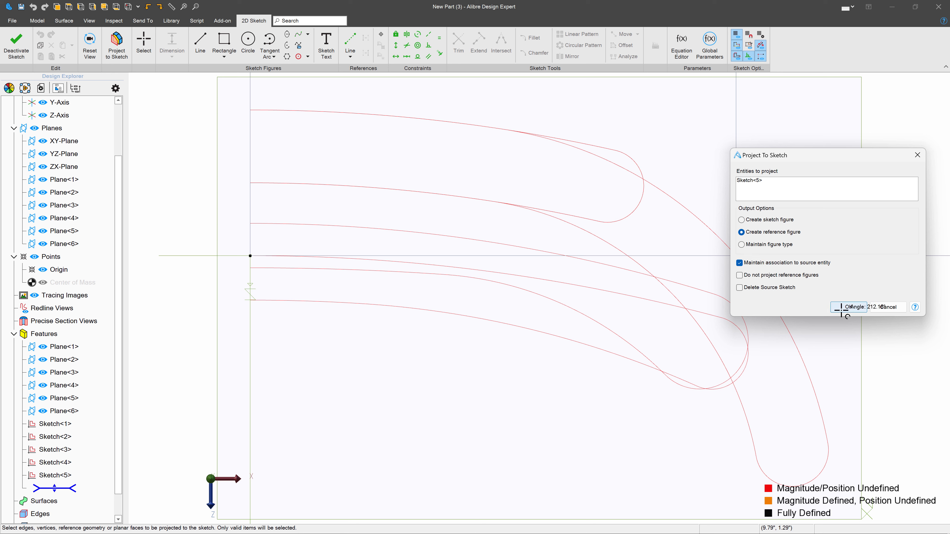
click(849, 307)
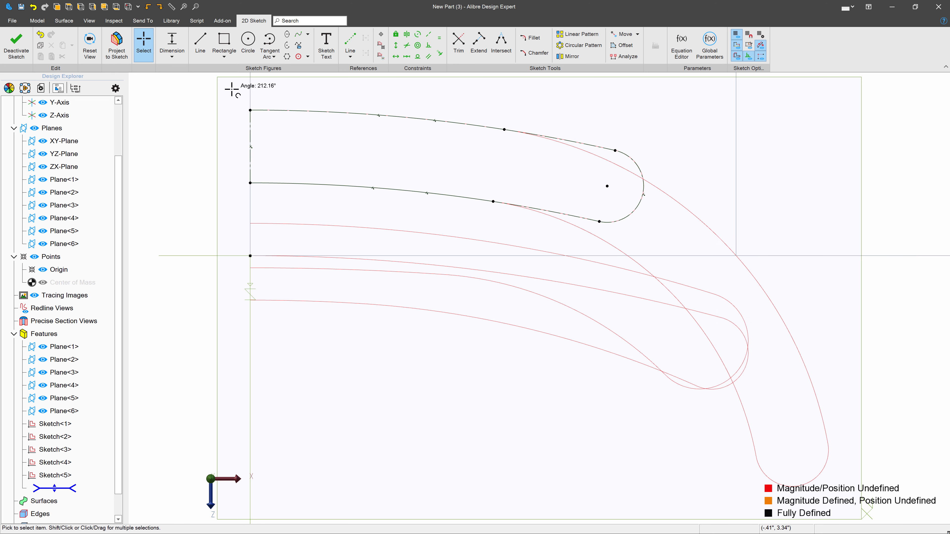
- Draw a solid line over the projected vertical reference line, from its upper end to its lower end
key(l)
click(251, 110)
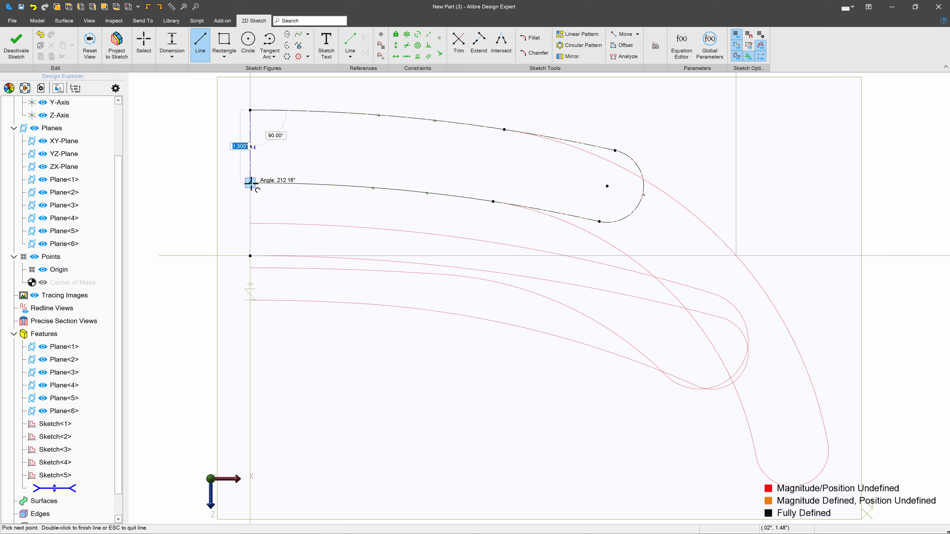
click(250, 183)
- Draw a center-point arc from the vertical line's lower end, centered below the origin and ending just under the lower reference arc
click(272, 57)
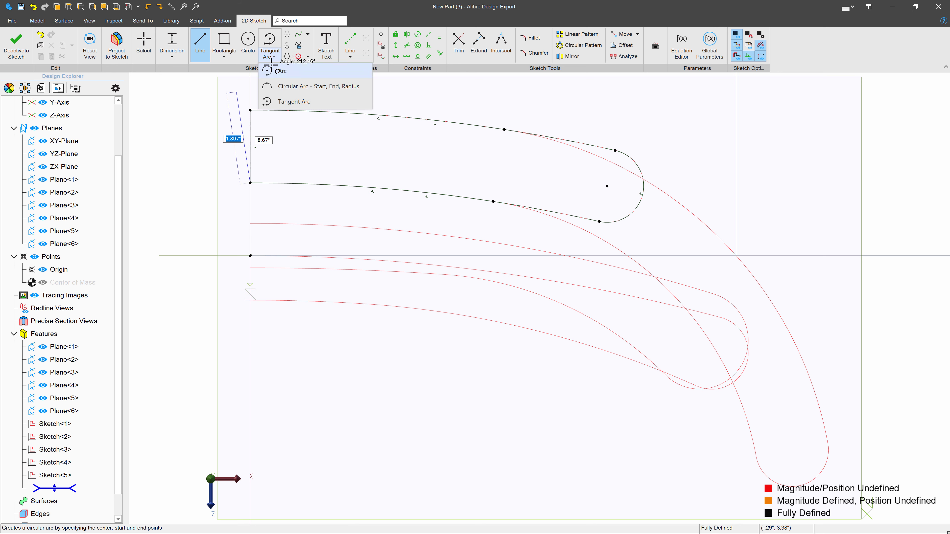
click(271, 65)
click(251, 378)
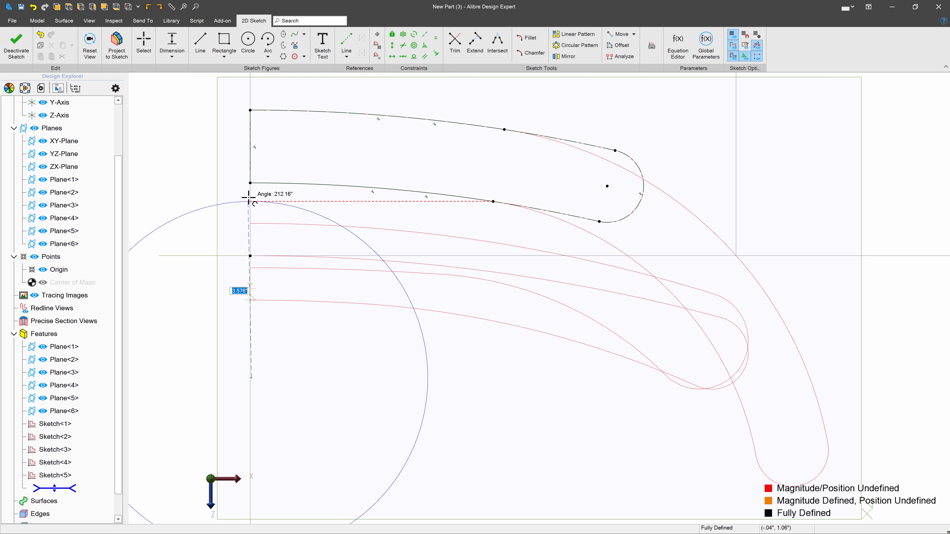
click(251, 182)
click(337, 202)
- Make the new arc concentric with the lower reference arc and pull its free end back to partway along the reference
click(413, 46)
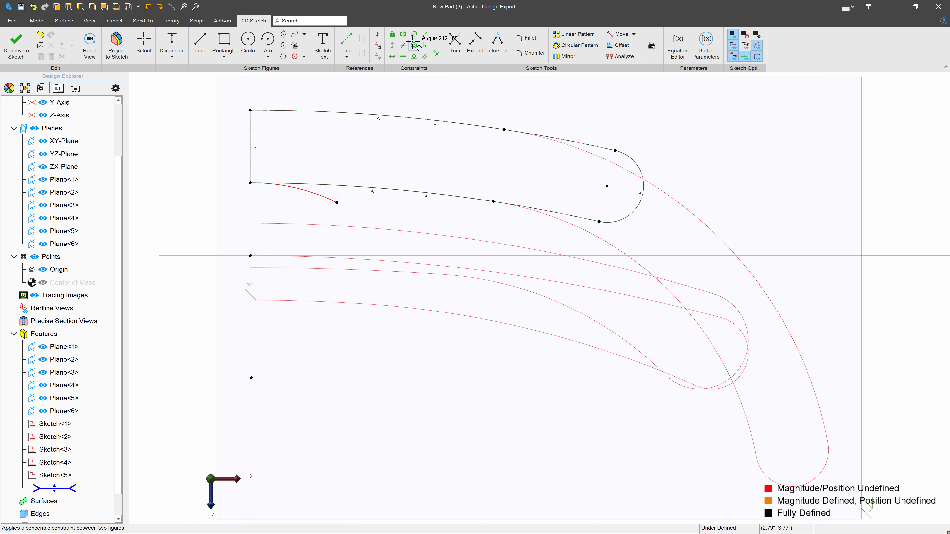
click(317, 197)
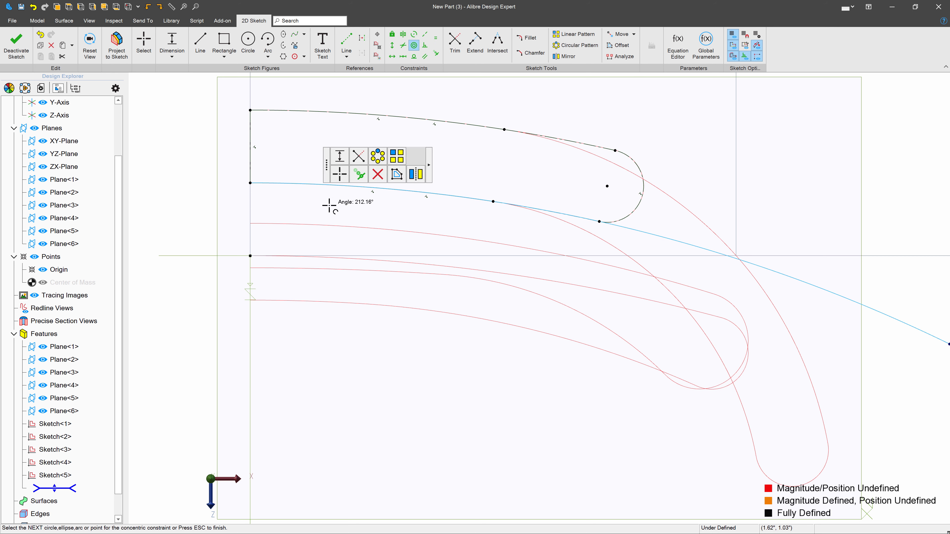
scroll(329, 207, down, 5)
key(Escape)
drag(554, 258, 368, 187)
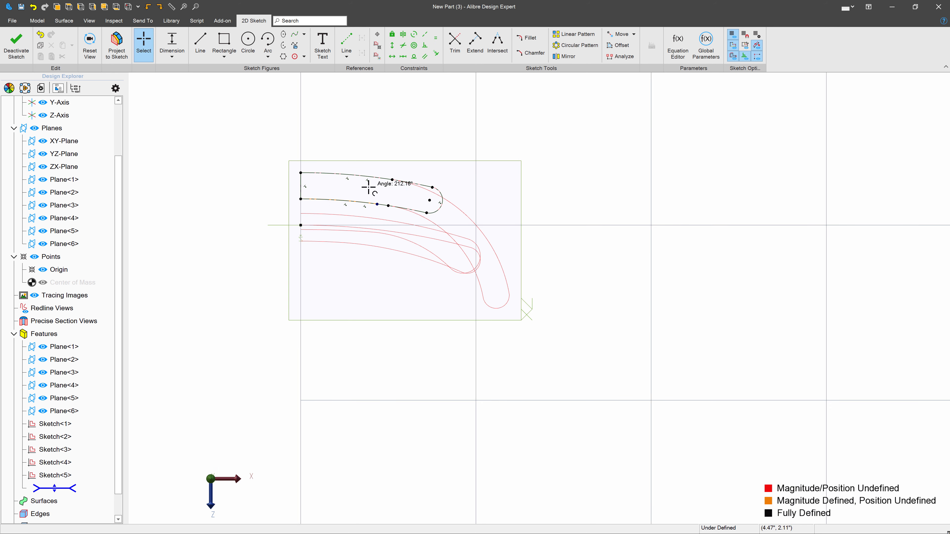
scroll(319, 181, up, 5)
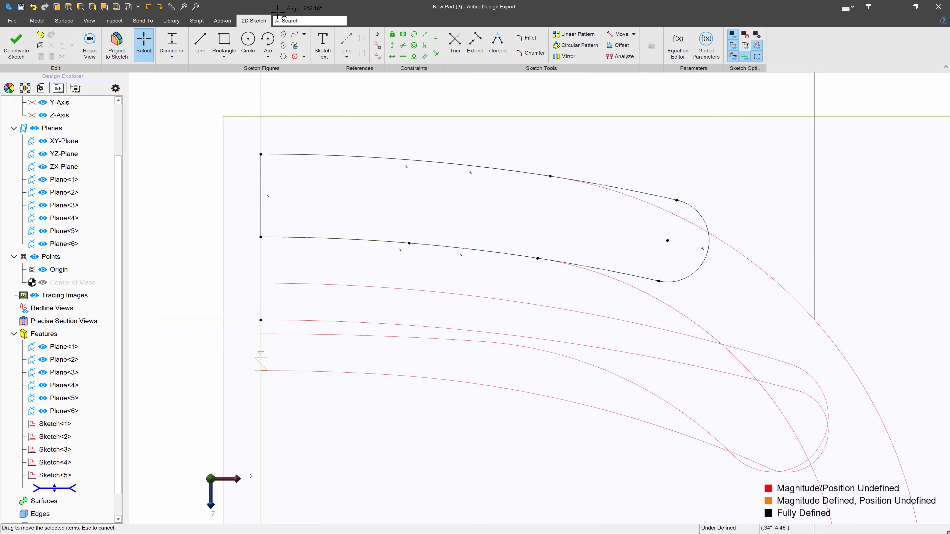
- Draw a second center-point arc from the vertical line's upper end, ending just under the upper reference arc
click(267, 42)
click(258, 351)
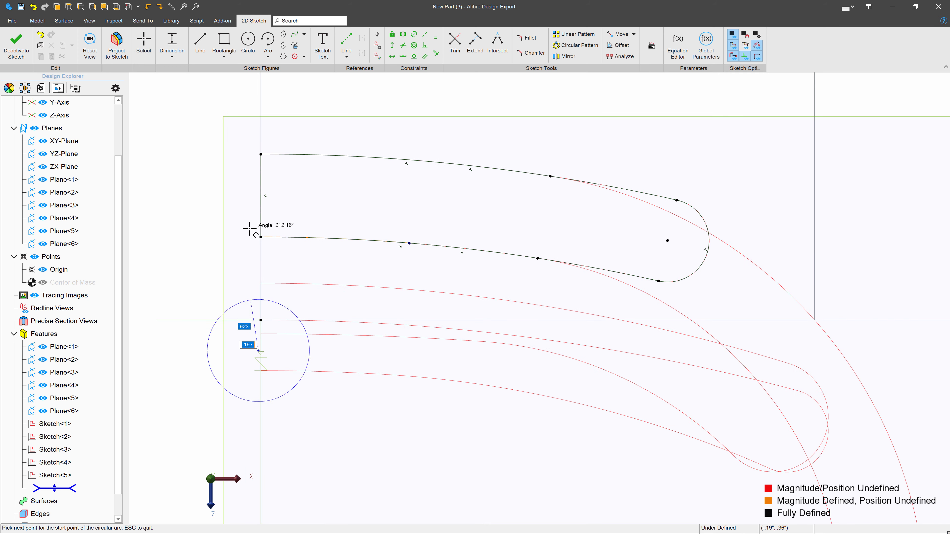
click(261, 154)
click(340, 172)
key(Escape)
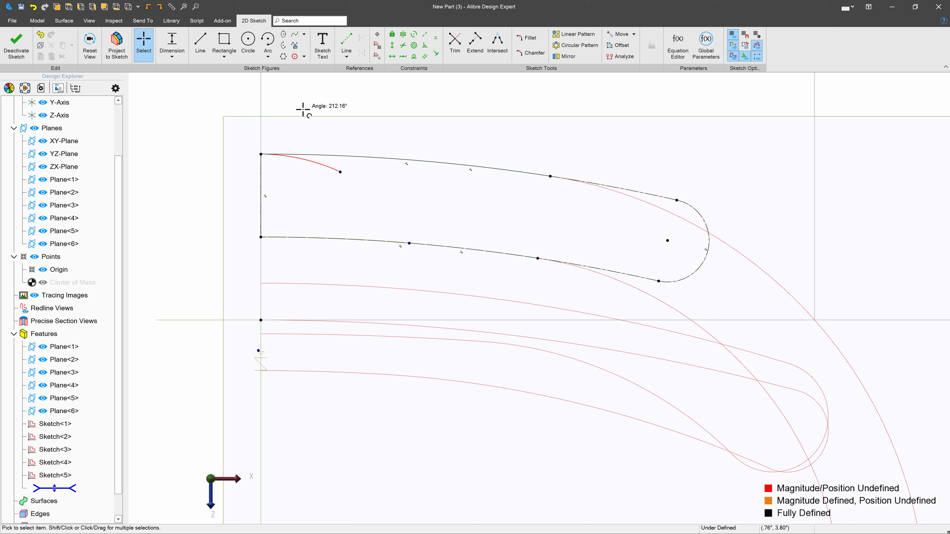
- Make the second arc concentric with the upper reference arc
click(350, 160)
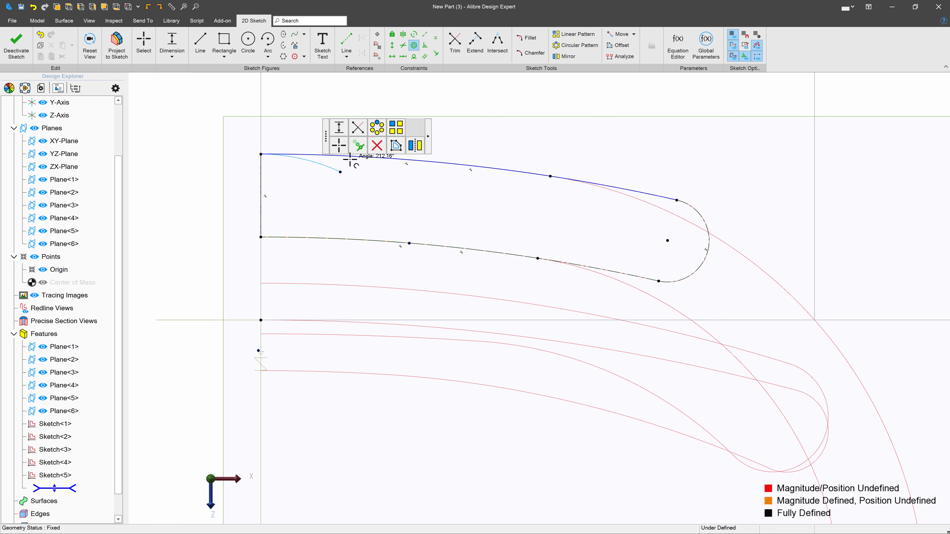
click(360, 158)
click(330, 176)
key(Escape)
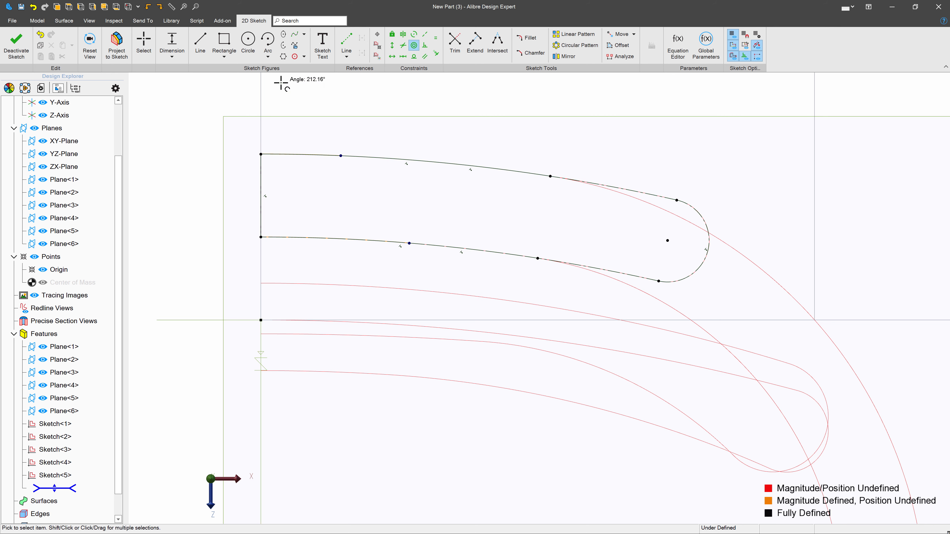
- Draw a center-point arc joining the free ends of the upper and lower solid arcs
click(267, 47)
click(336, 197)
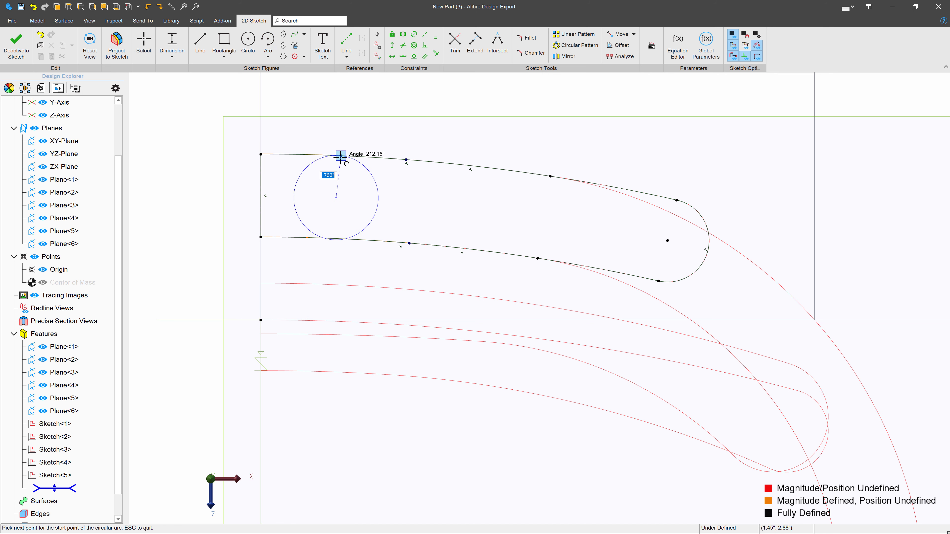
click(341, 156)
click(410, 243)
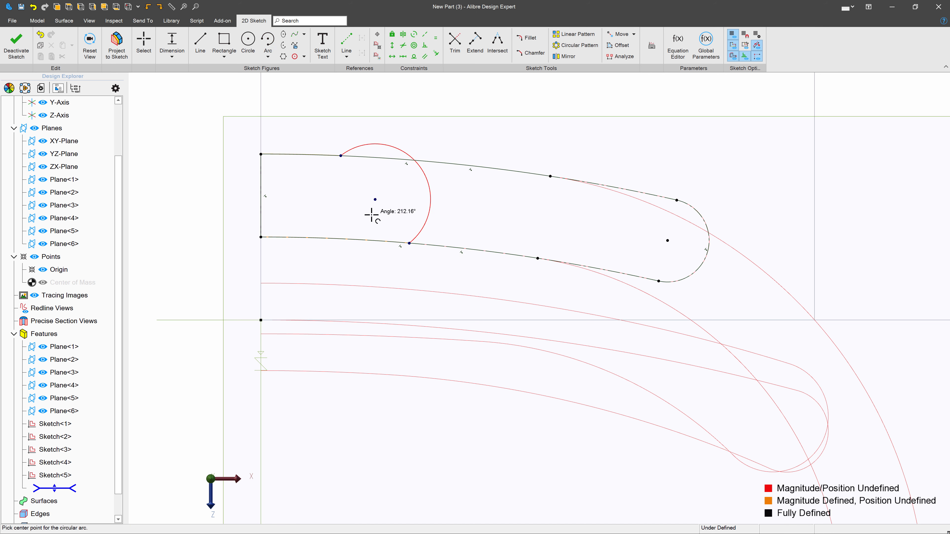
key(Escape)
- Make the joining arc tangent to both the upper and lower solid arcs
click(414, 56)
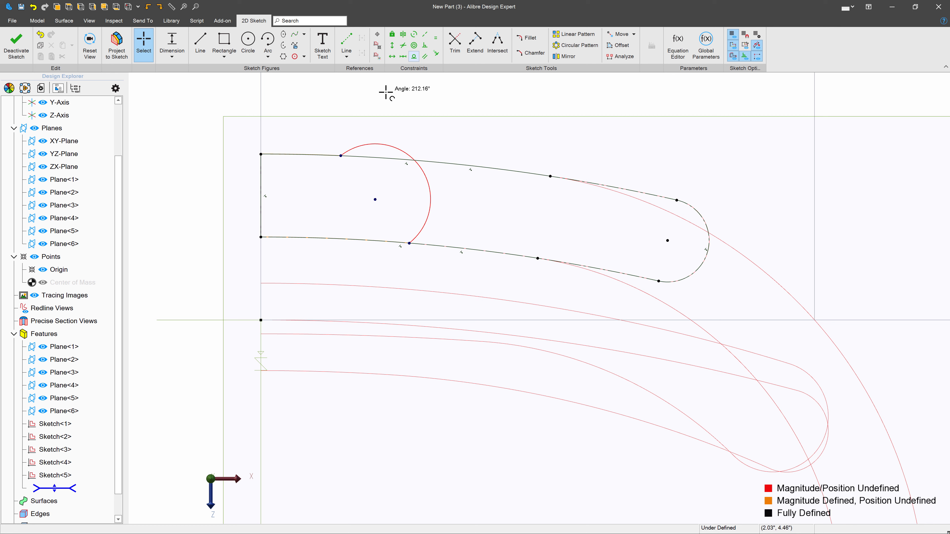
click(327, 155)
click(408, 155)
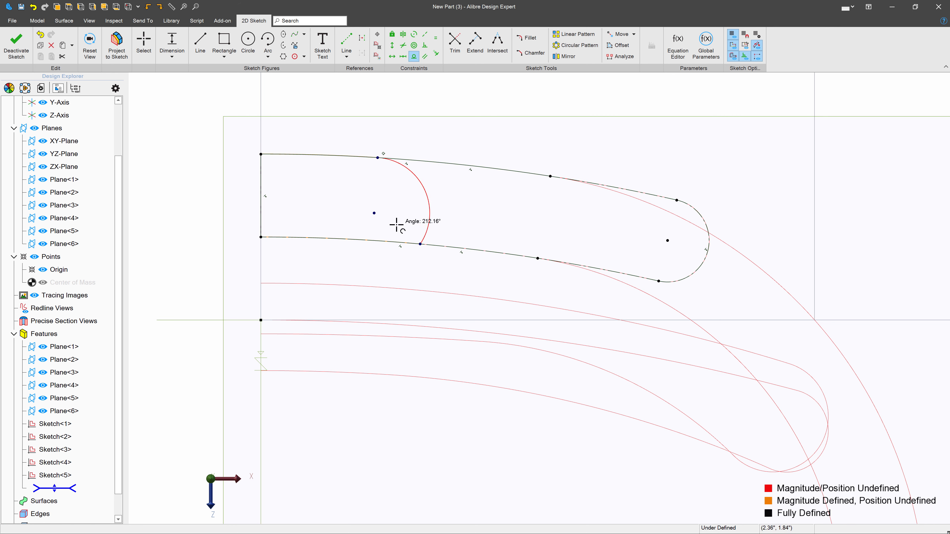
click(407, 243)
click(421, 237)
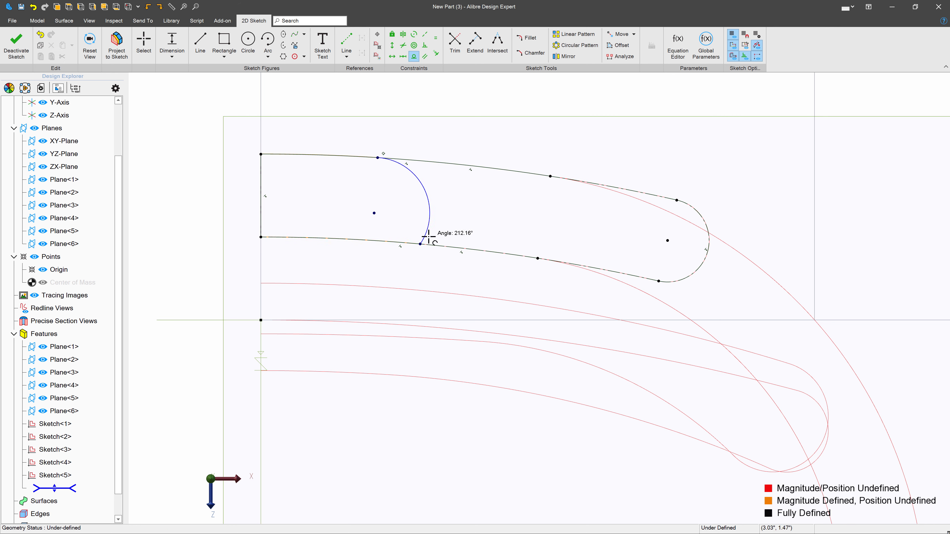
click(403, 242)
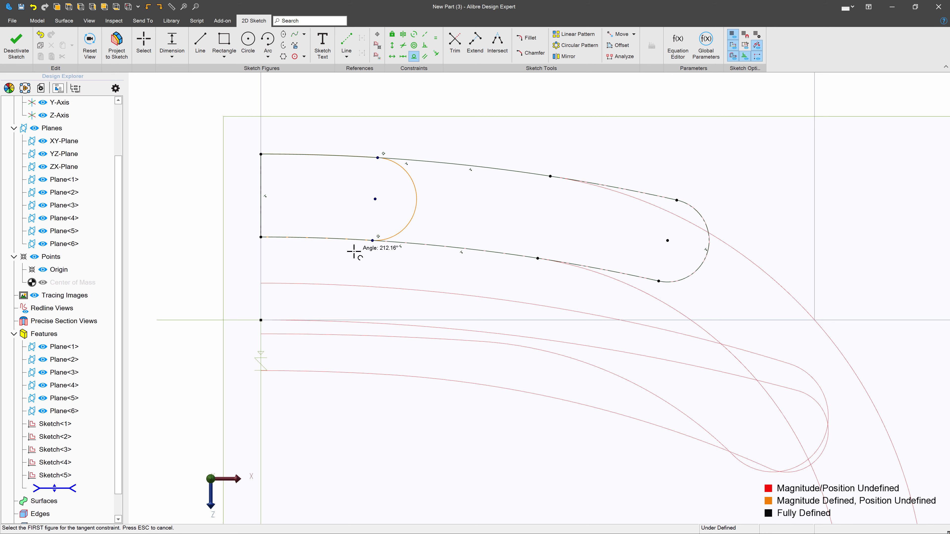
- Move the joining arc outward, set its center 5.000 in horizontally from the origin, and exit the sketch
key(Escape)
drag(375, 200, 568, 241)
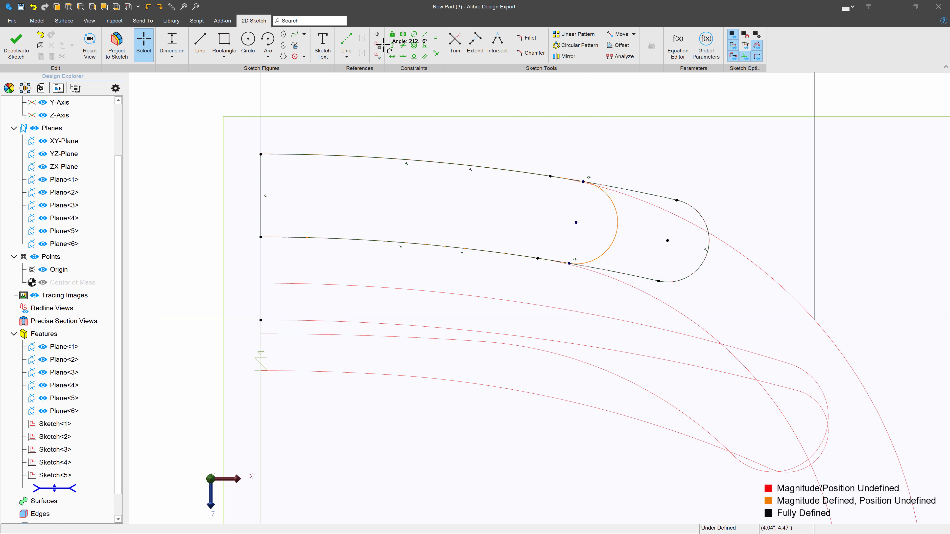
click(175, 40)
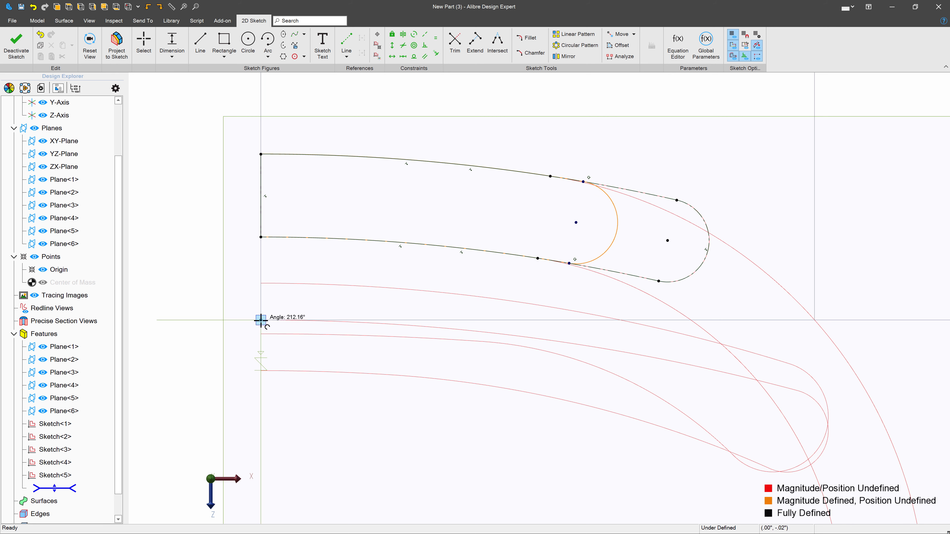
click(574, 223)
click(419, 370)
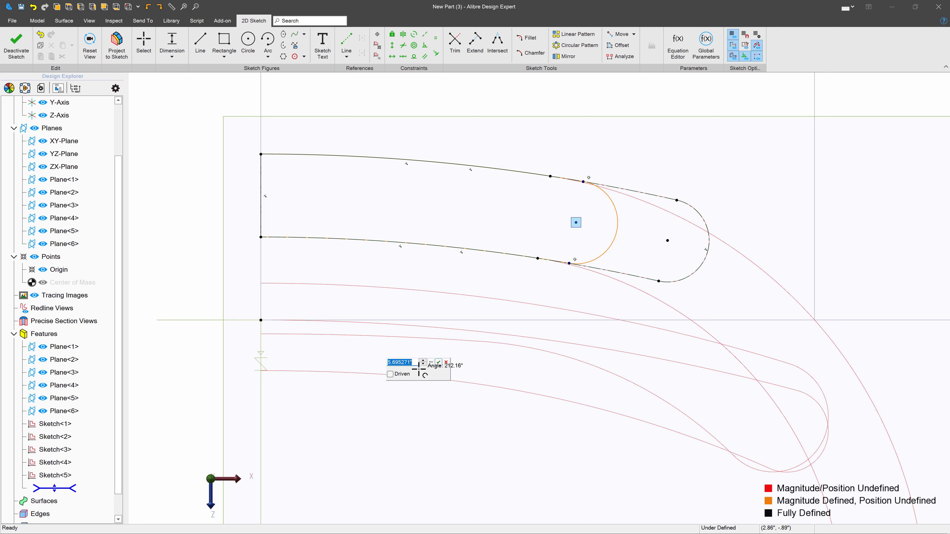
key(Return)
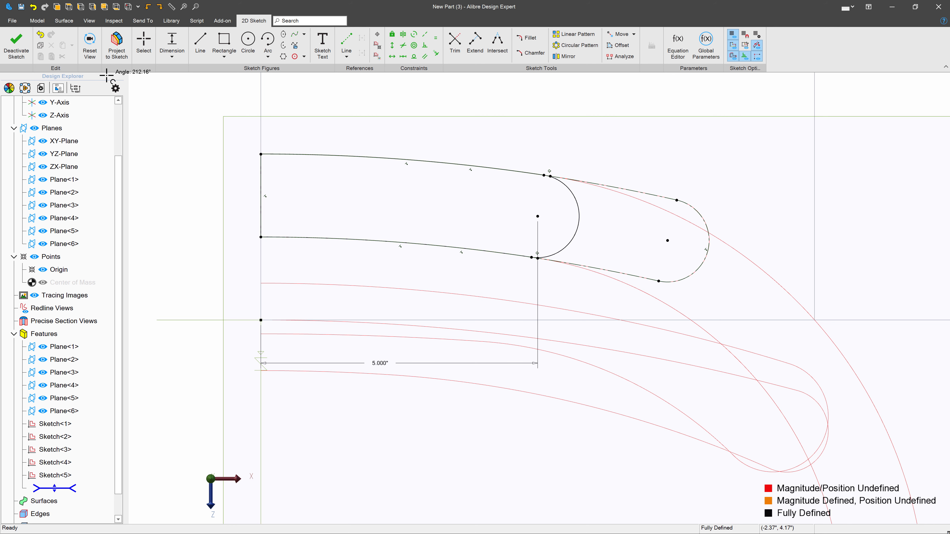
click(8, 34)
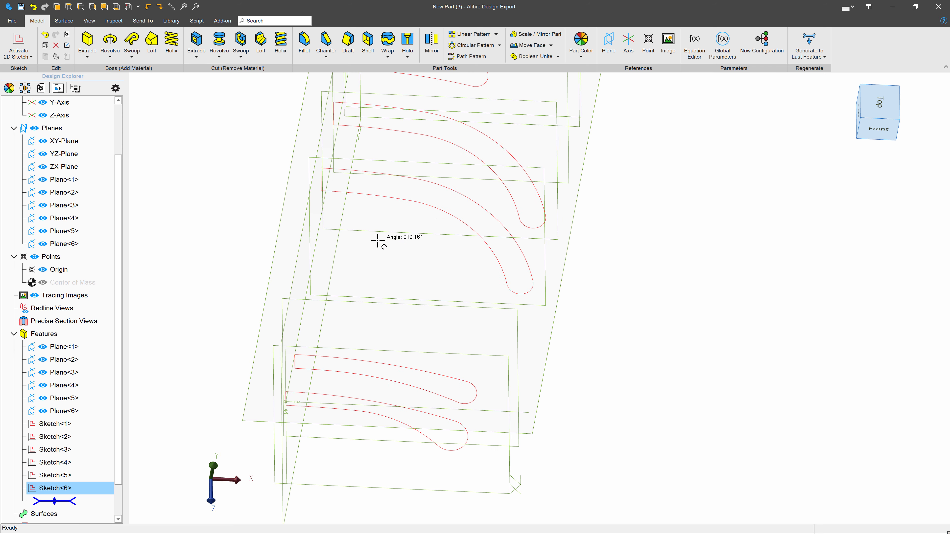
- Start a new 2D sketch on Plane<6>
scroll(427, 294, down, 5)
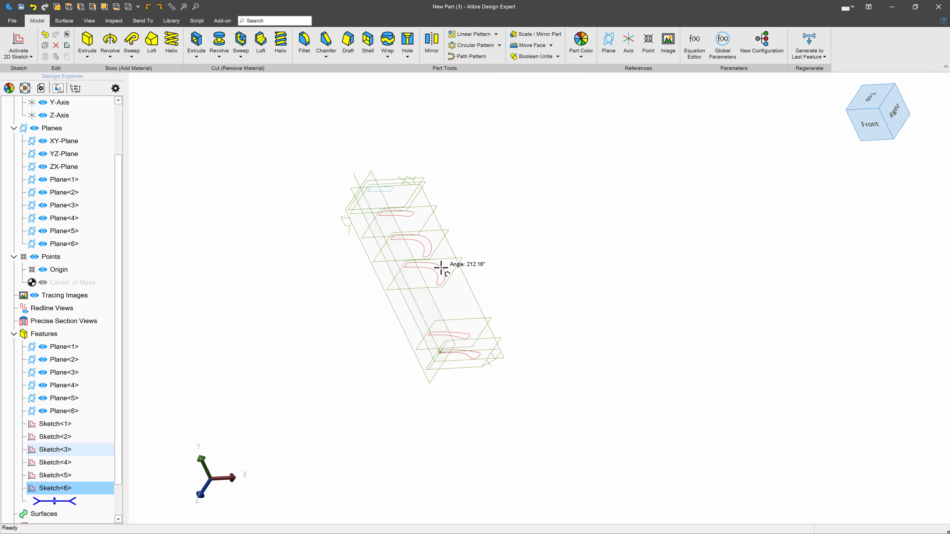
scroll(426, 263, up, 5)
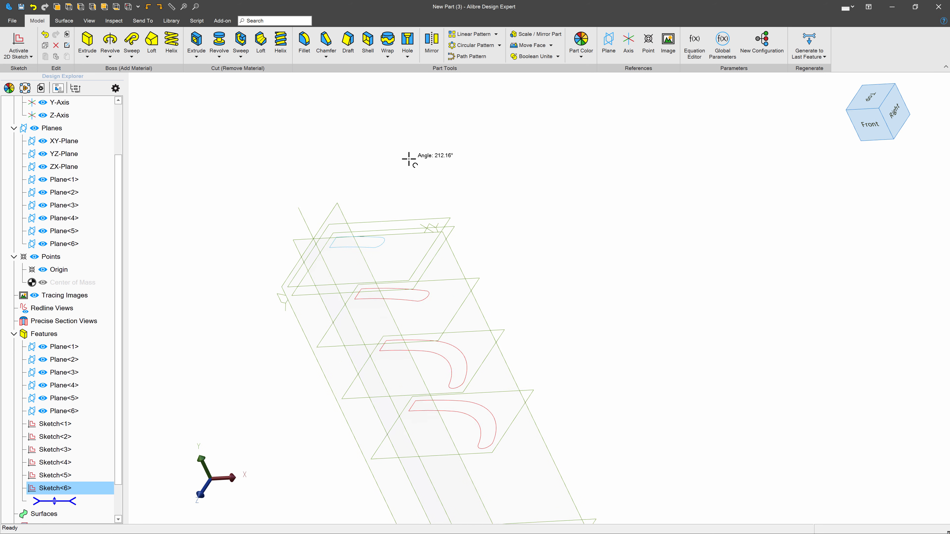
click(420, 240)
click(19, 44)
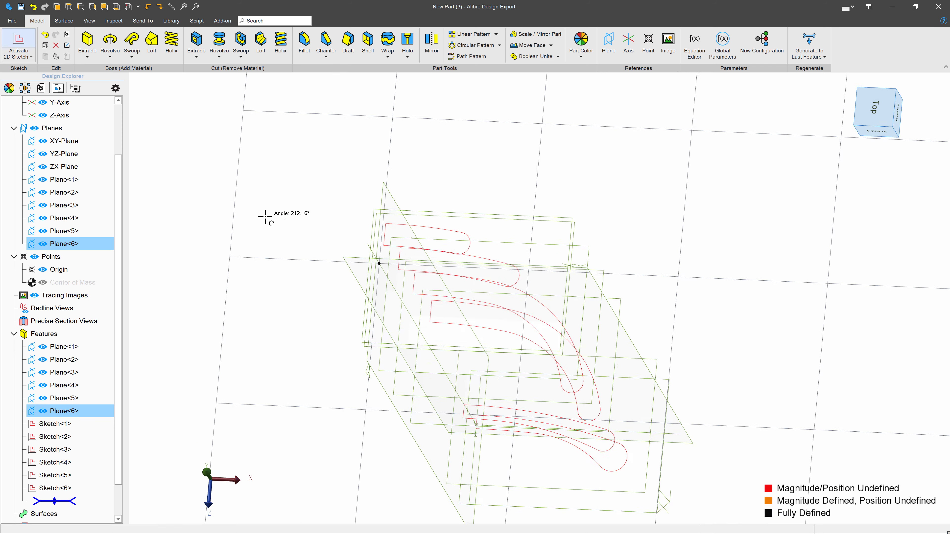
scroll(548, 282, down, 2)
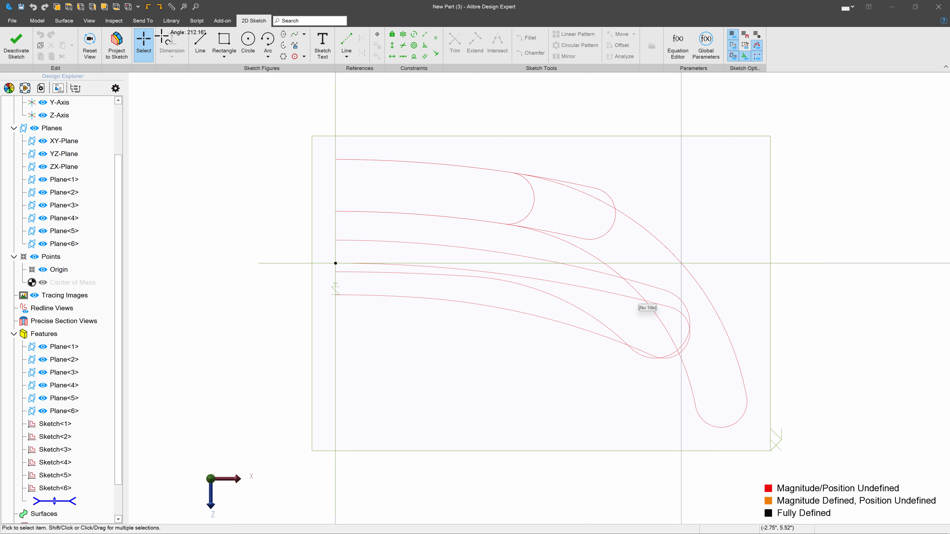
- Project Sketch<6> as reference figures associated with their source, and convert the projected vertical line to a solid sketch figure
click(116, 42)
scroll(68, 336, down, 3)
click(55, 450)
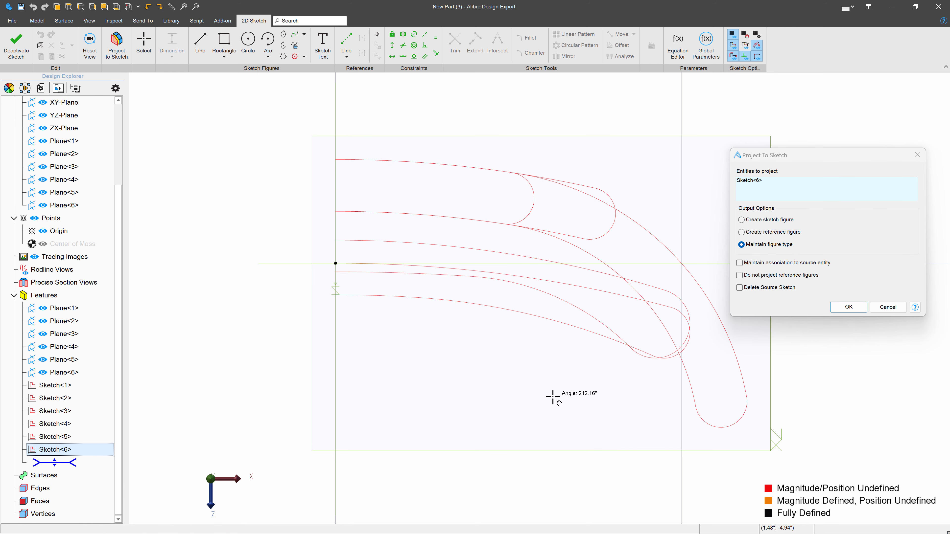
click(741, 232)
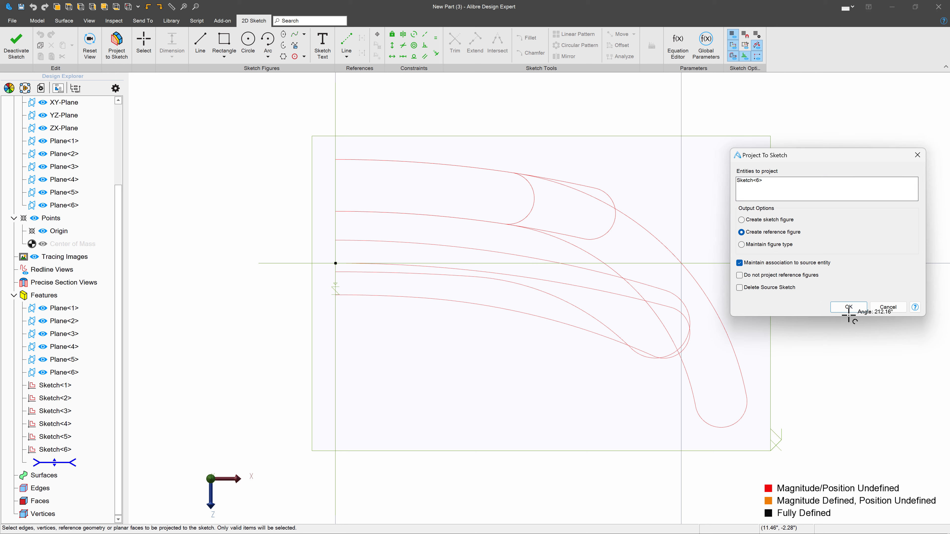
click(848, 306)
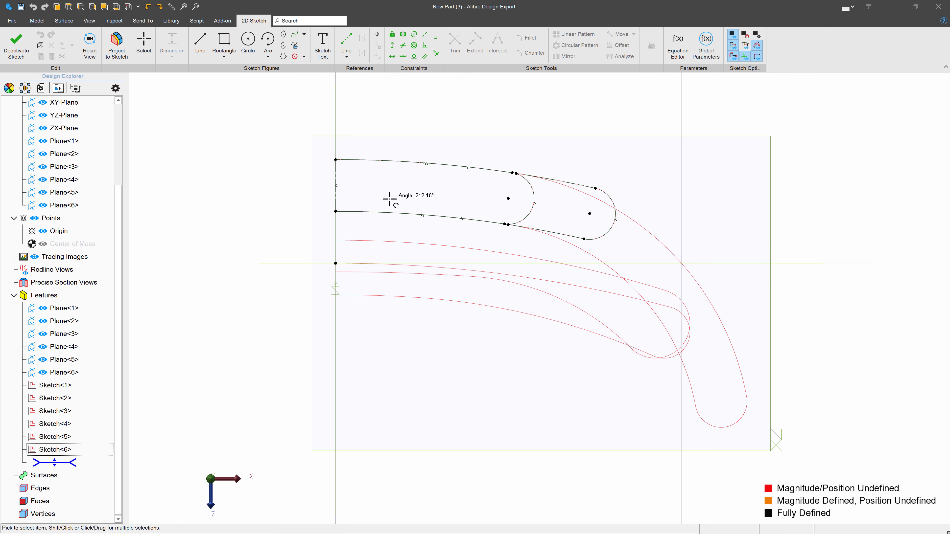
right_click(335, 176)
click(383, 442)
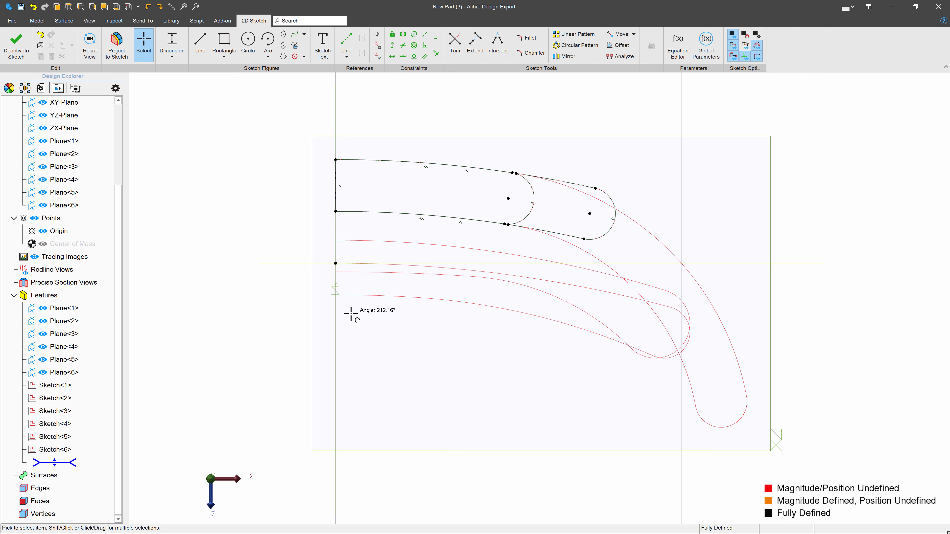
- Draw a center-point arc from the vertical line's lower end, centered below the origin and ending under the lower reference arc
scroll(323, 130, up, 3)
click(267, 42)
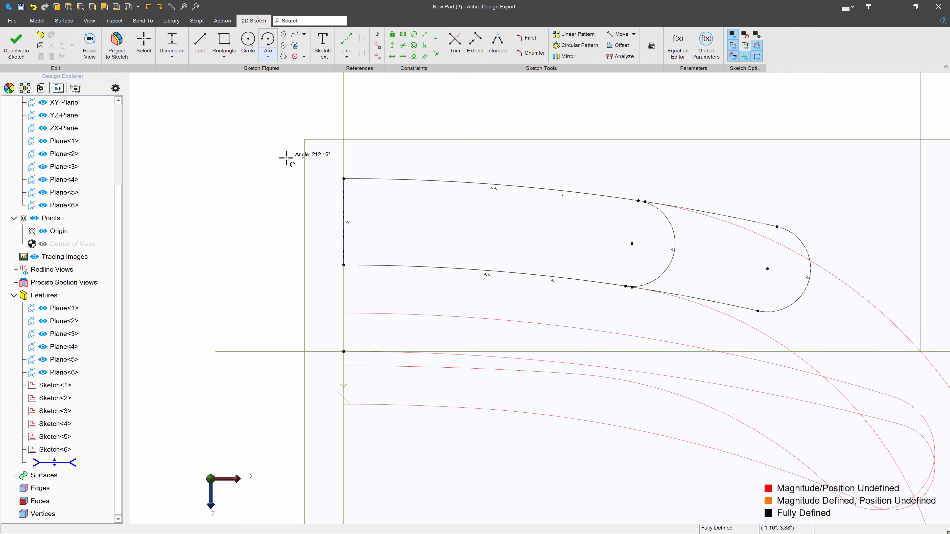
click(343, 421)
click(343, 265)
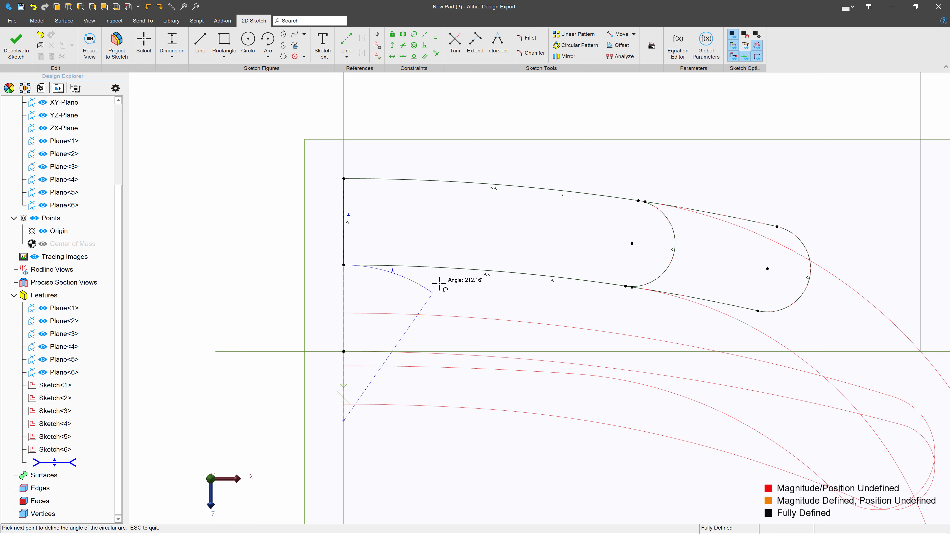
click(432, 293)
key(Escape)
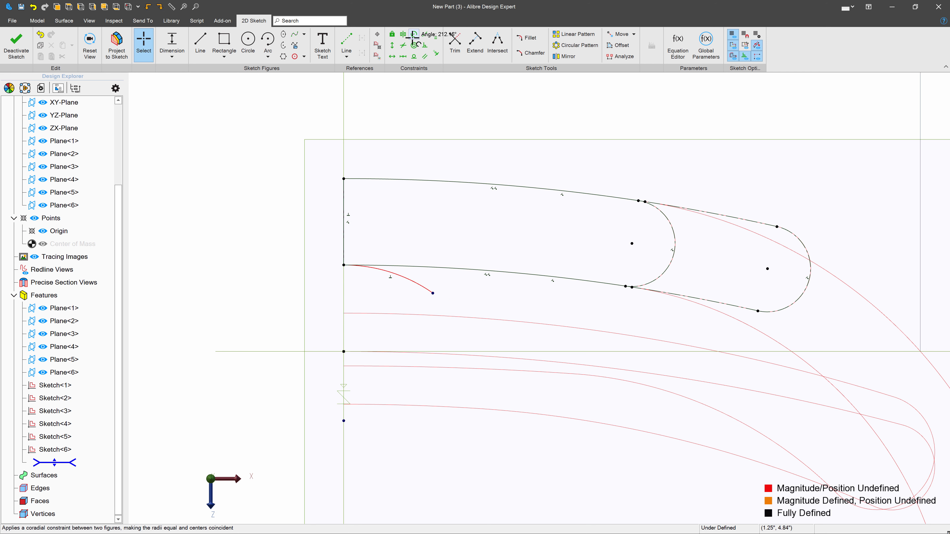
- Make the new lower arc concentric with the lower reference arc
click(414, 45)
click(433, 265)
click(412, 283)
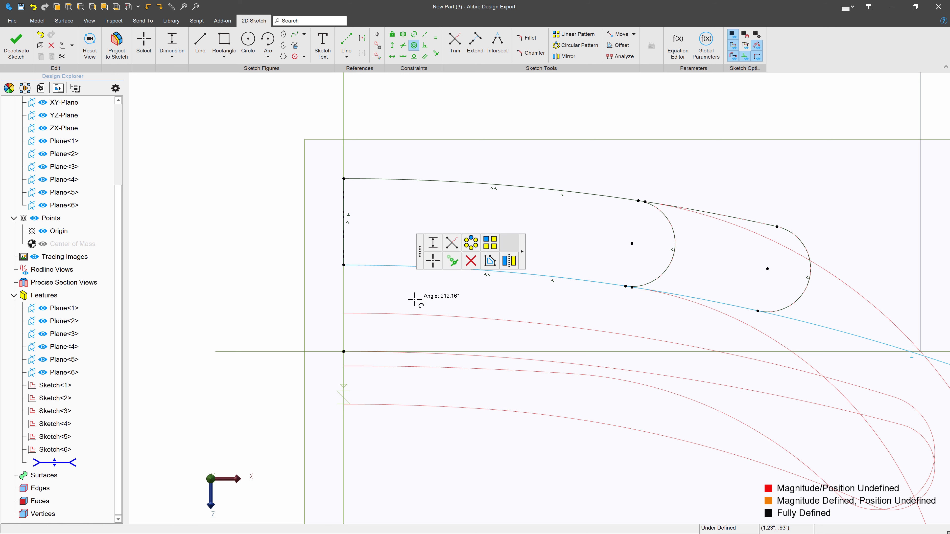
key(Escape)
- Draw a second center-point arc from the vertical line's upper end, ending just below the upper reference arc
scroll(426, 268, down, 5)
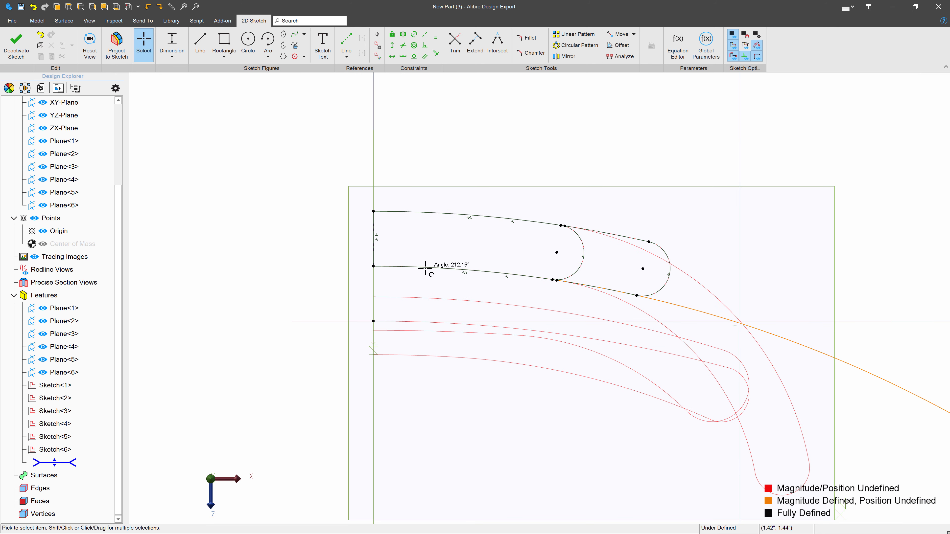
click(267, 40)
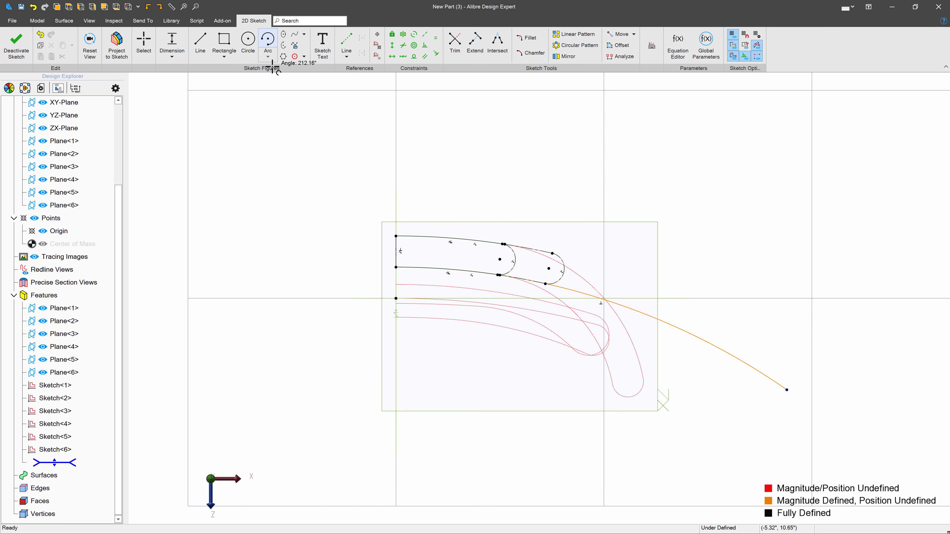
click(398, 355)
click(396, 236)
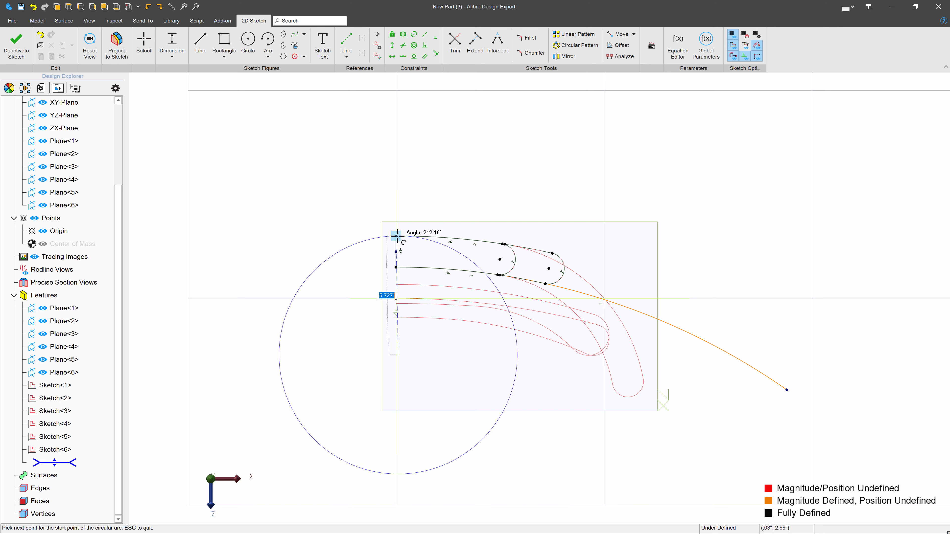
click(437, 242)
key(Escape)
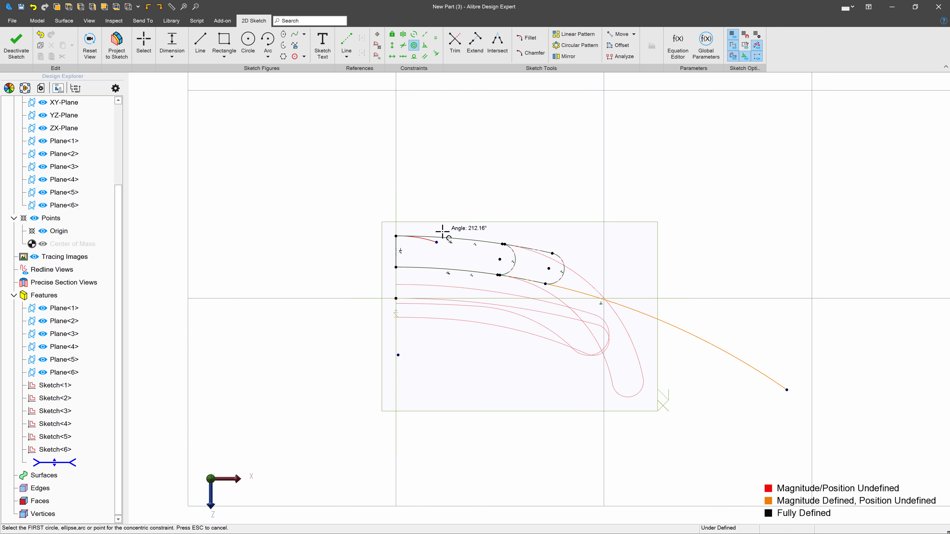
- Make the second arc concentric with the upper reference arc, and extend its free end well beyond the reference profile
scroll(442, 234, up, 3)
click(436, 244)
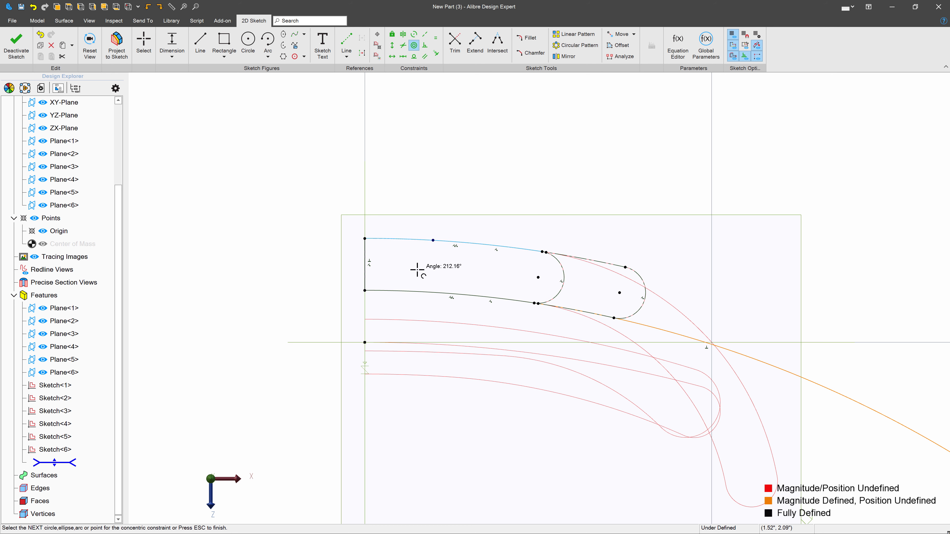
click(429, 249)
mouse_move(434, 241)
mouse_down()
mouse_move(865, 329)
mouse_move(789, 307)
mouse_move(905, 375)
mouse_move(843, 378)
mouse_move(758, 311)
mouse_up()
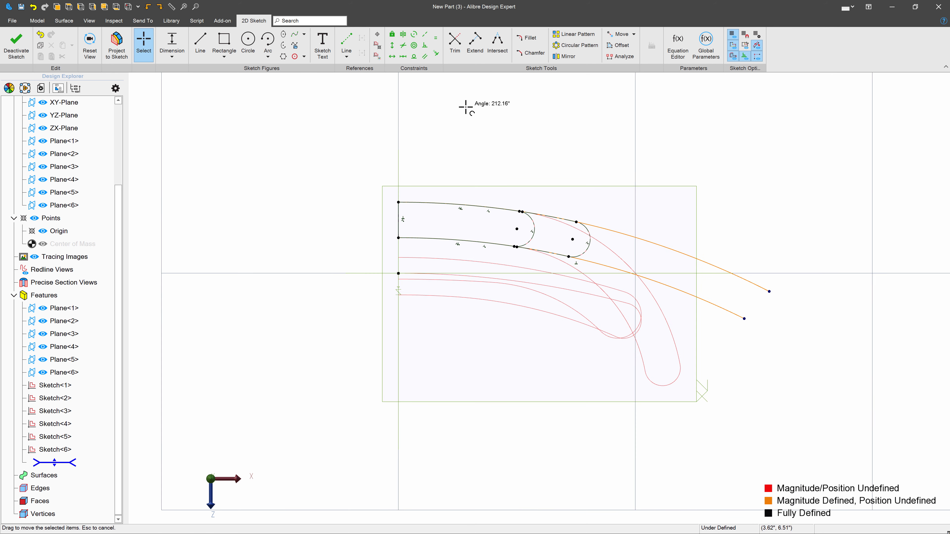
- Draw a center-point arc between the free ends of the extended lower and upper arcs
click(268, 39)
click(751, 297)
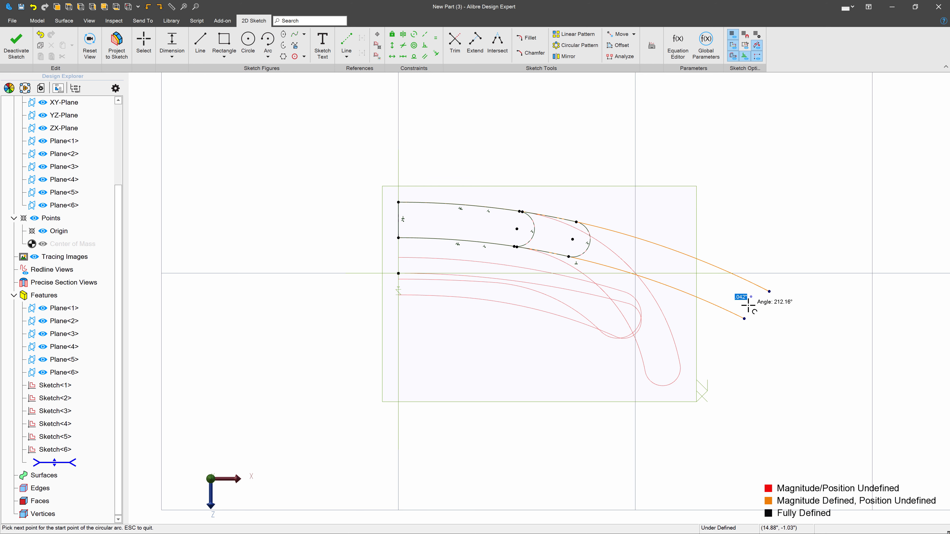
click(744, 319)
click(769, 291)
key(Escape)
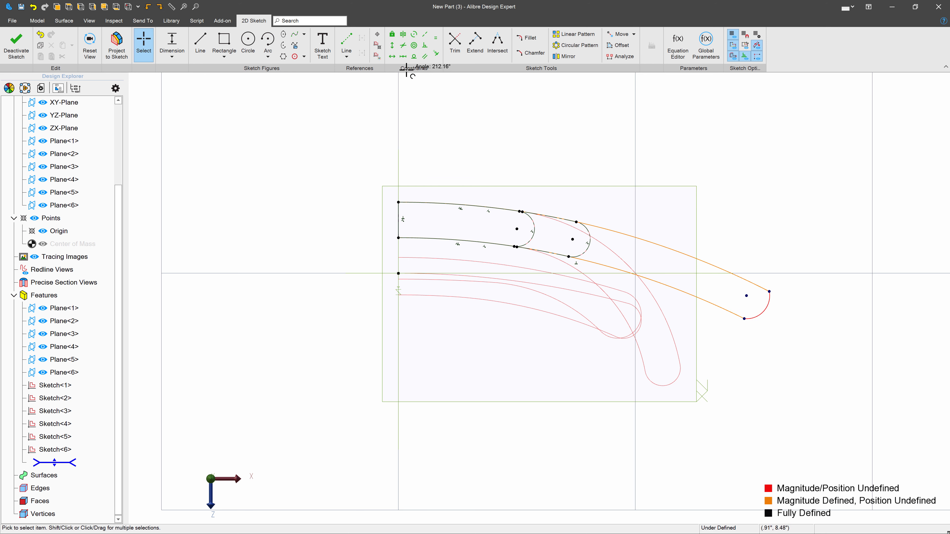
- Make the end arc tangent to both the upper and lower extended arcs
click(742, 281)
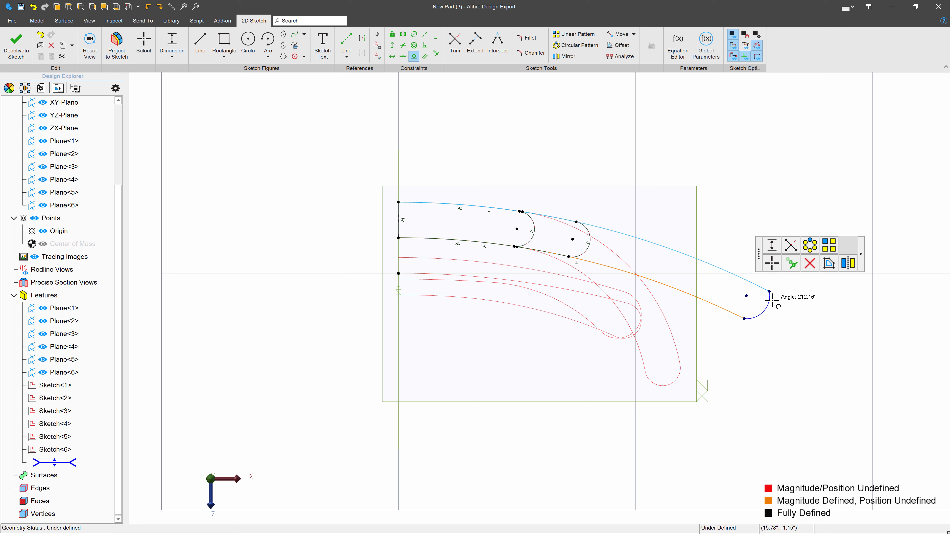
mouse_move(772, 299)
mouse_down()
mouse_move(769, 317)
mouse_move(761, 312)
mouse_up()
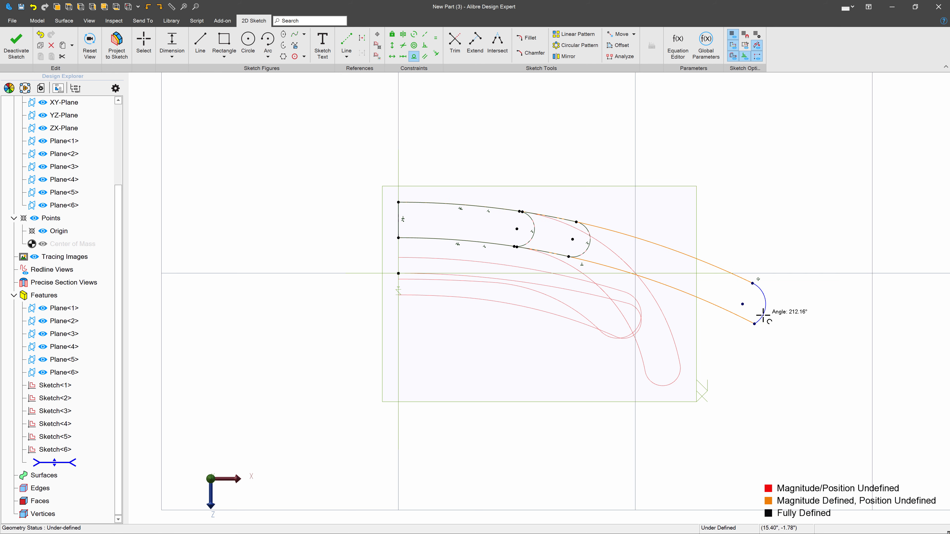
click(742, 319)
- Pull the end arc back inside the reference profile, set its center 4.600 in horizontally from the vertical line, and exit the sketch
mouse_move(744, 304)
mouse_down()
mouse_move(634, 263)
mouse_move(689, 272)
mouse_move(482, 212)
mouse_up()
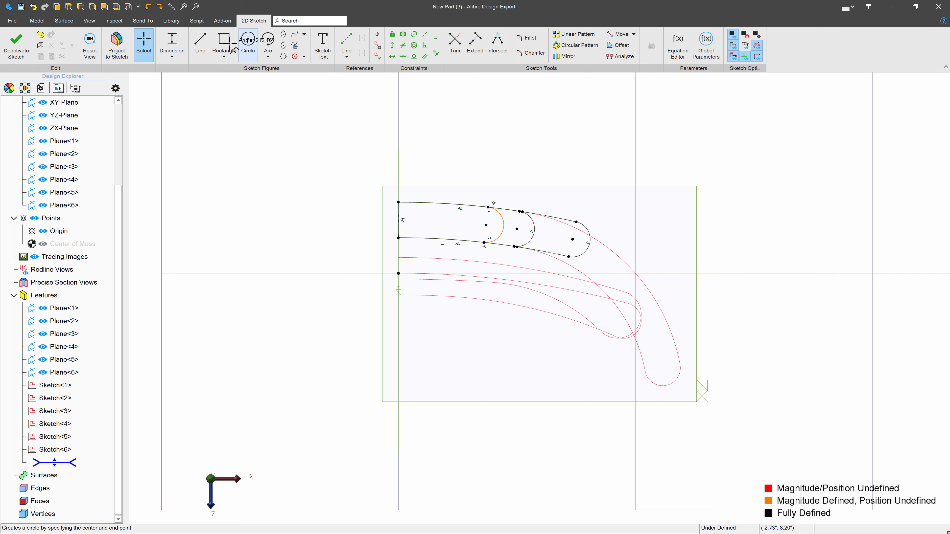
click(398, 202)
click(486, 225)
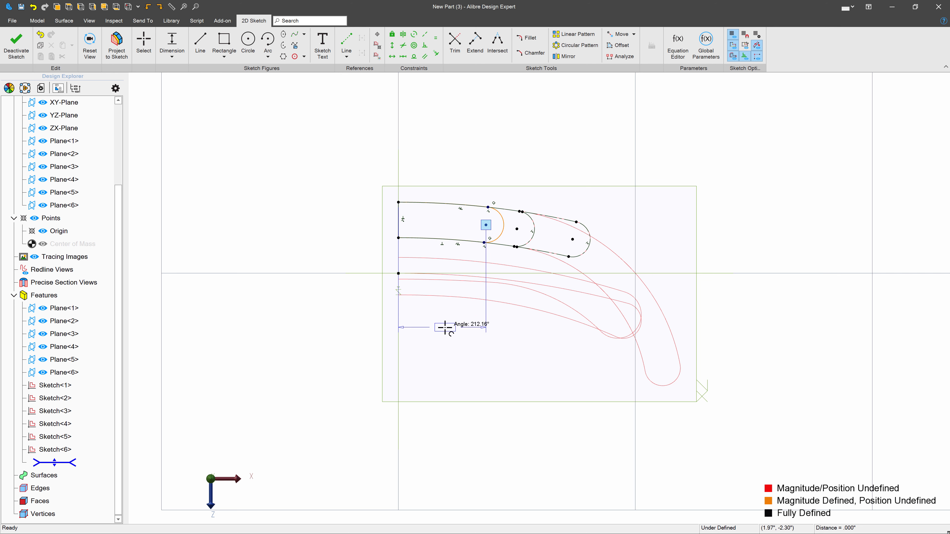
click(445, 328)
key(Return)
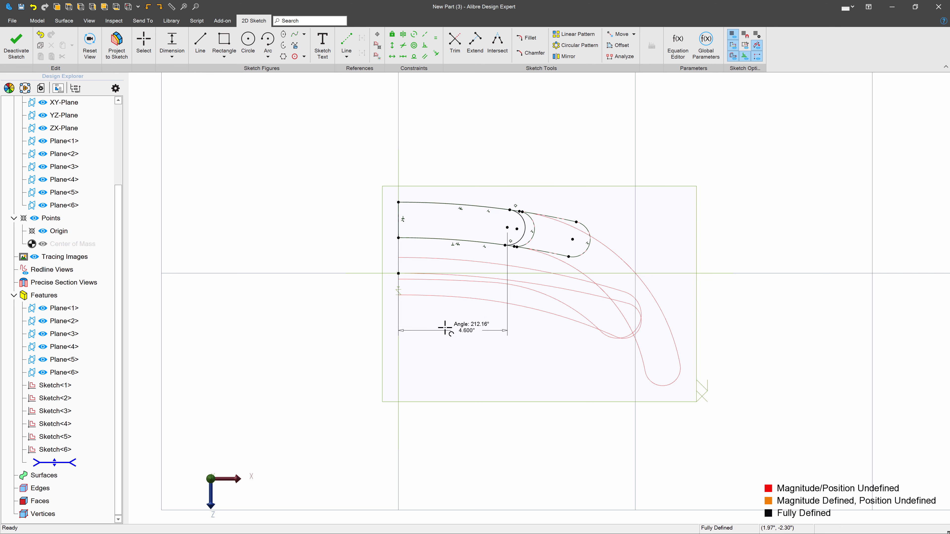
click(14, 40)
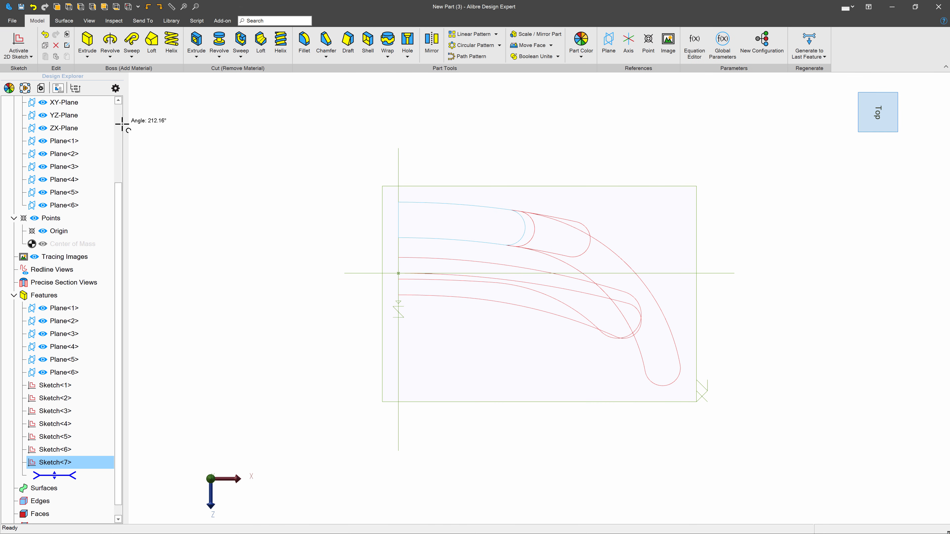
- Create a loft boss through the three lowest profiles, Sketch<1>, Sketch<2> and Sketch<3>, with no guides and Angle twist minimization
middle_drag(315, 307, 315, 297)
scroll(315, 296, down, 3)
scroll(292, 241, down, 2)
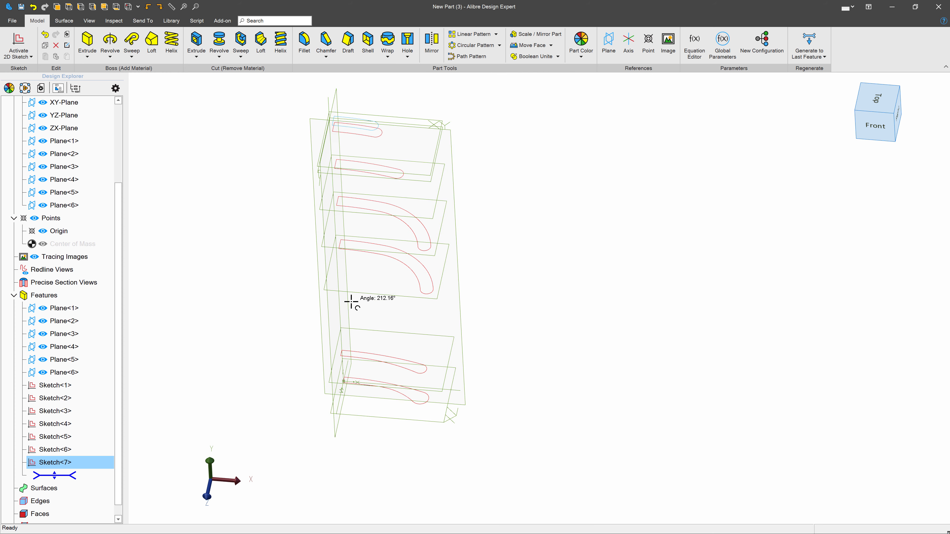
scroll(385, 150, up, 1)
middle_drag(530, 266, 530, 263)
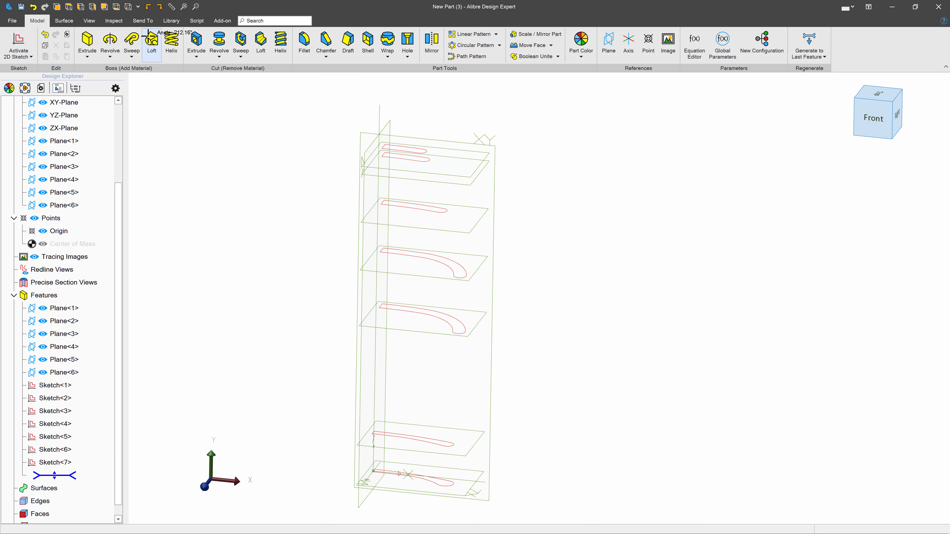
click(151, 40)
click(452, 480)
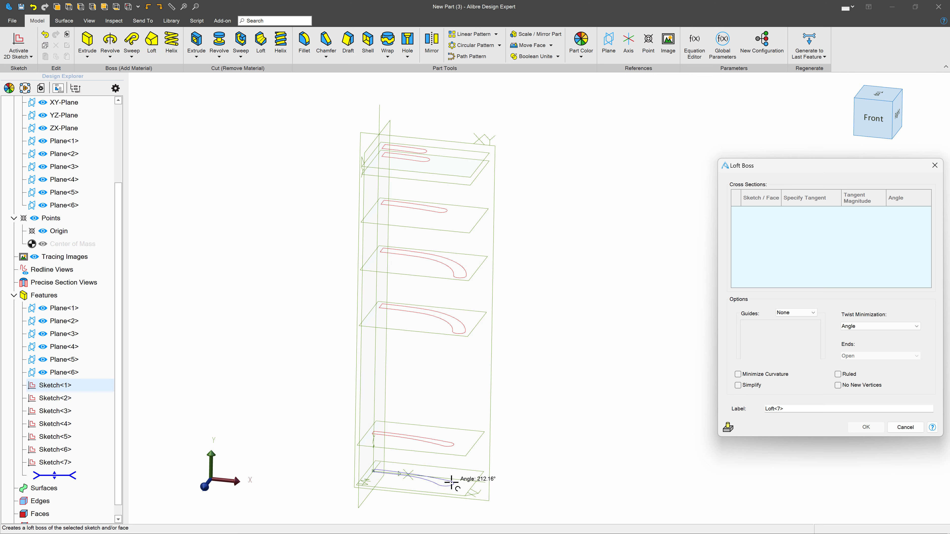
click(461, 441)
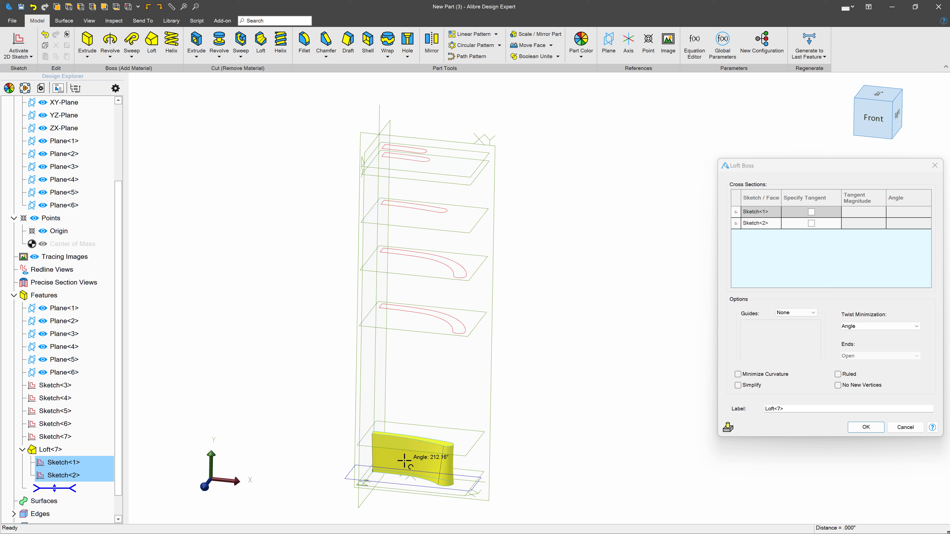
click(466, 324)
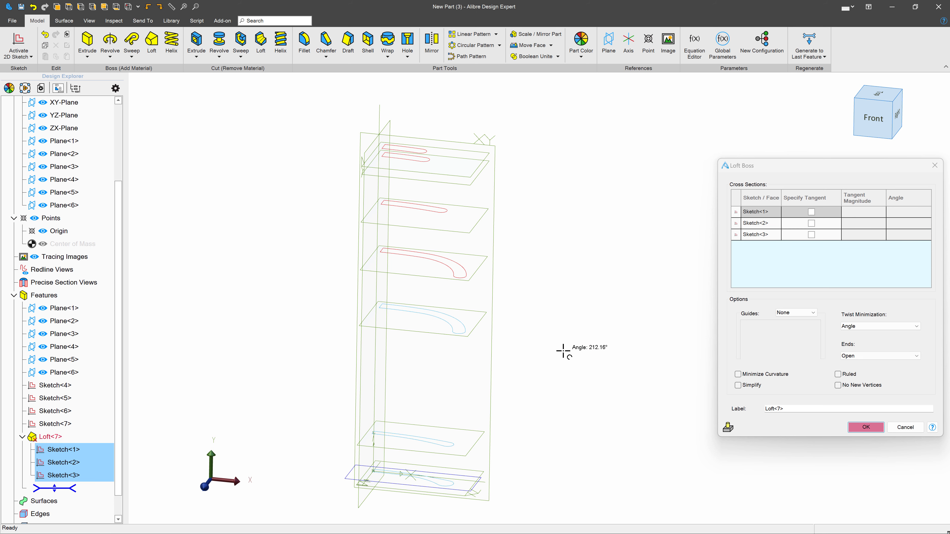
click(865, 427)
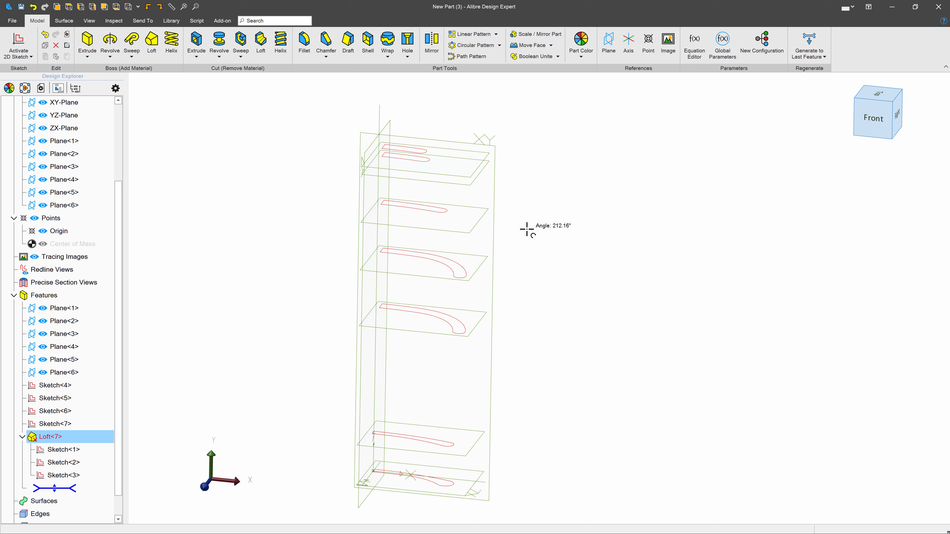
- Check the status report of the three-section loft feature
right_click(72, 438)
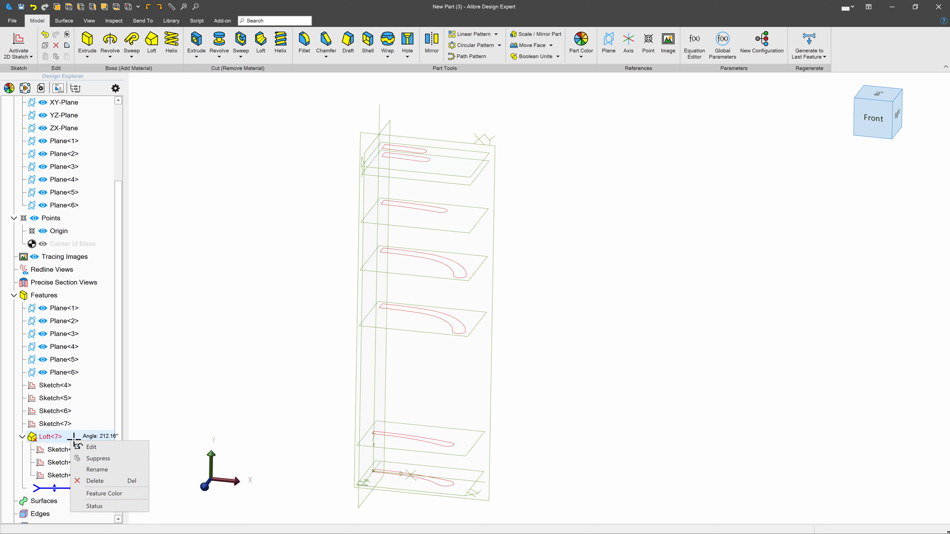
click(96, 506)
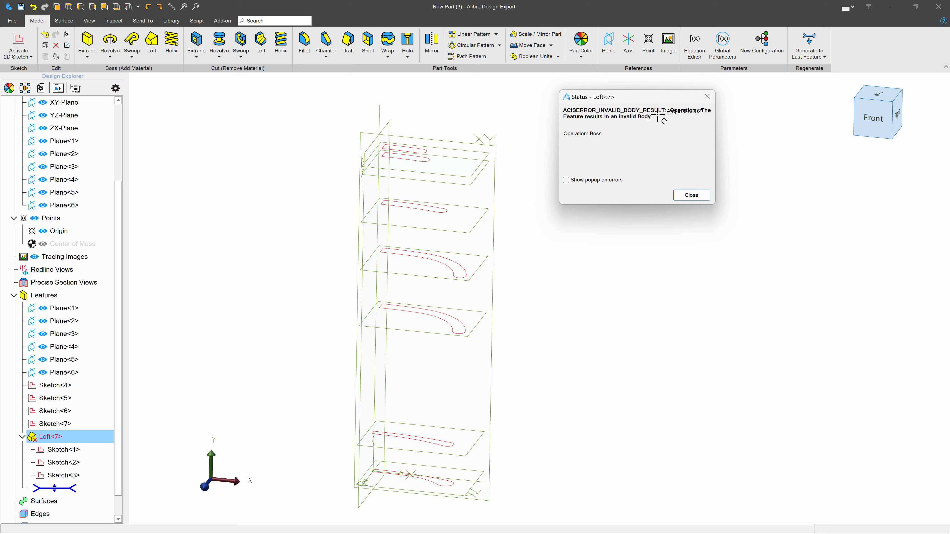
click(692, 195)
- Reopen the three-section loft for editing
right_click(58, 437)
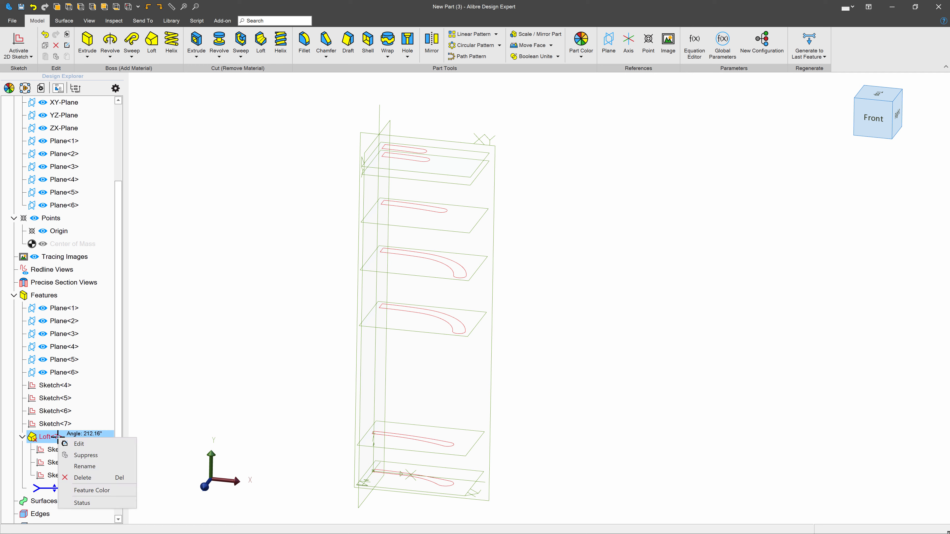
click(69, 443)
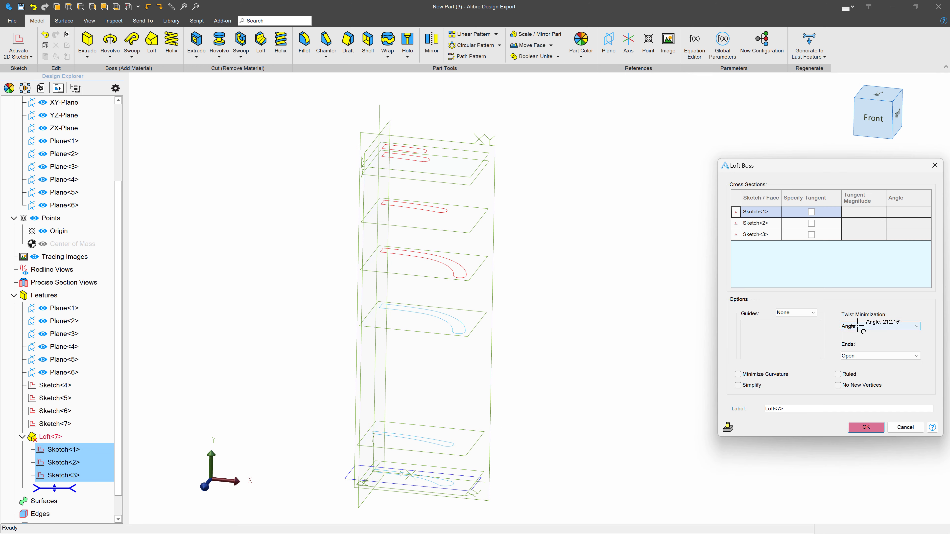
- Set the loft boss's twist minimization to Center of Gravity and add Sketch<4> through Sketch<7> as cross sections
click(857, 326)
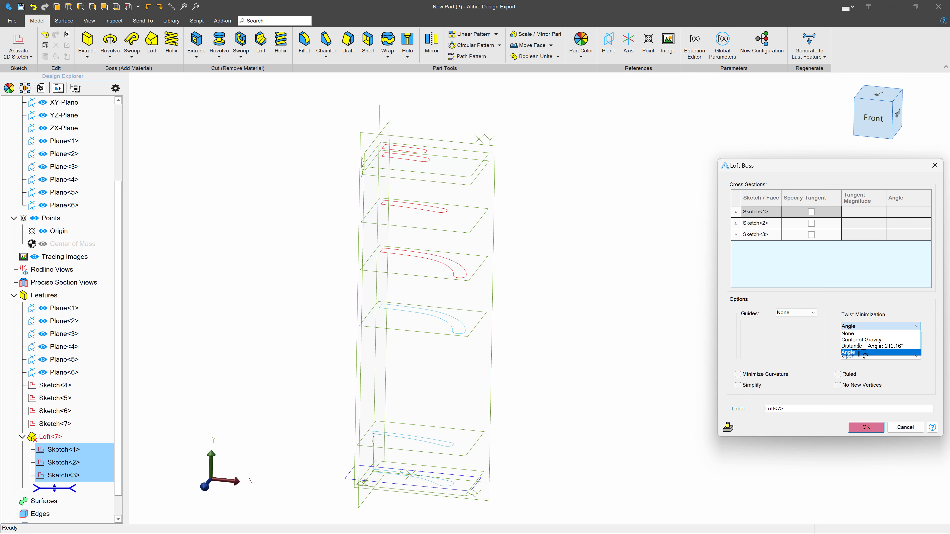
click(851, 339)
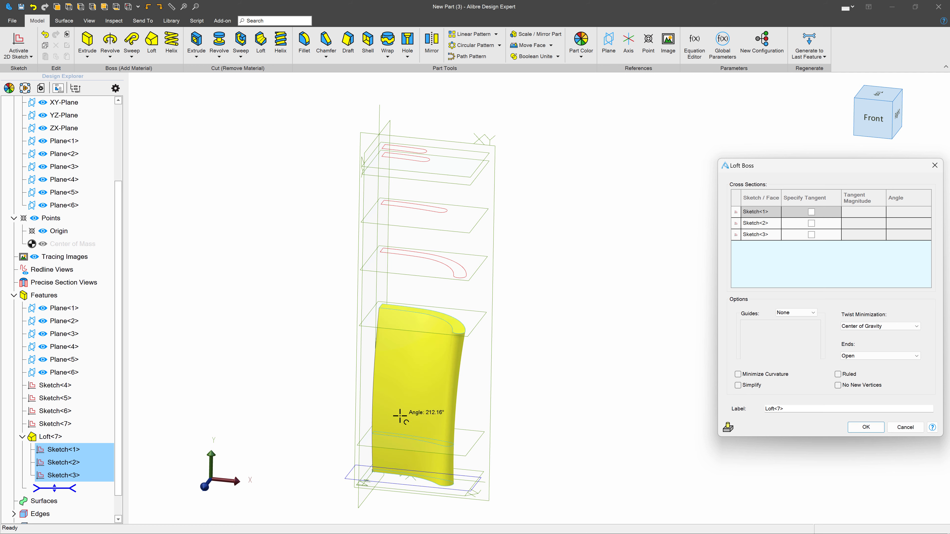
click(464, 272)
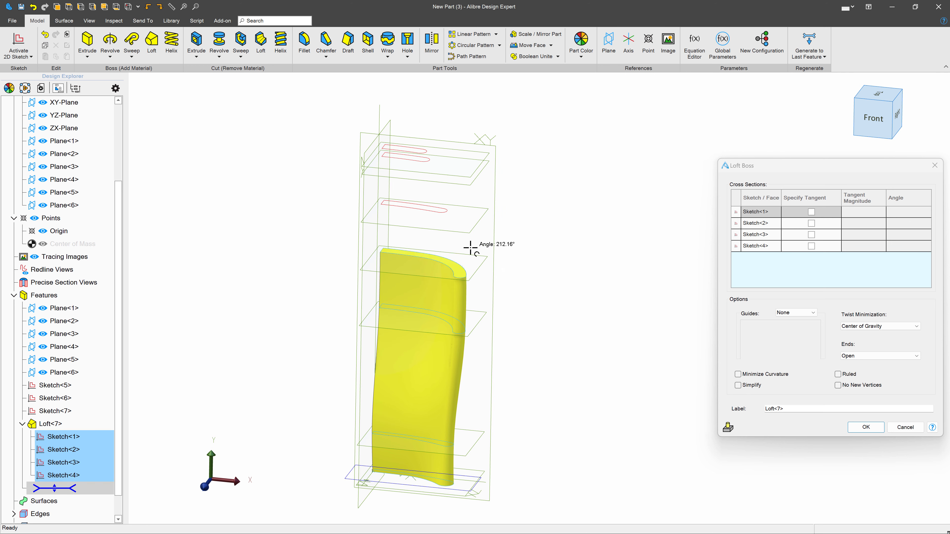
click(444, 216)
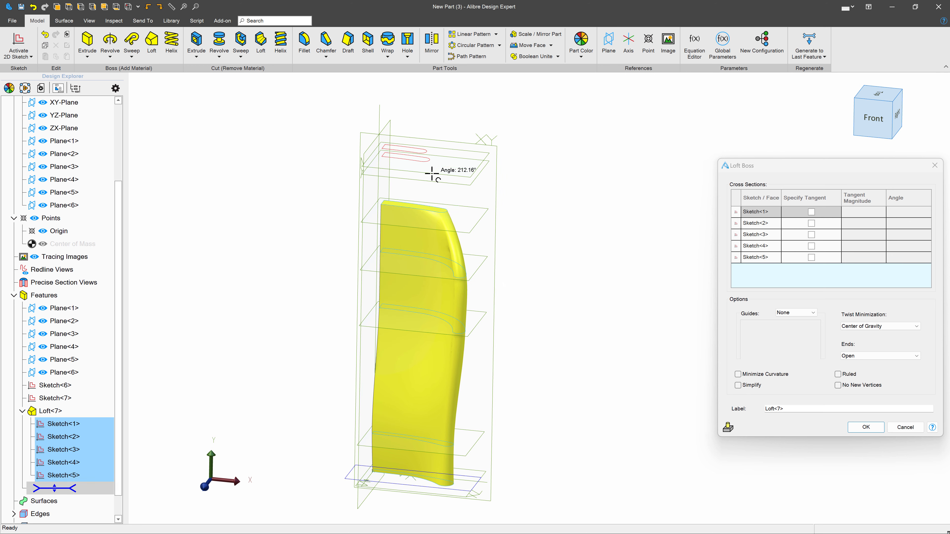
click(427, 160)
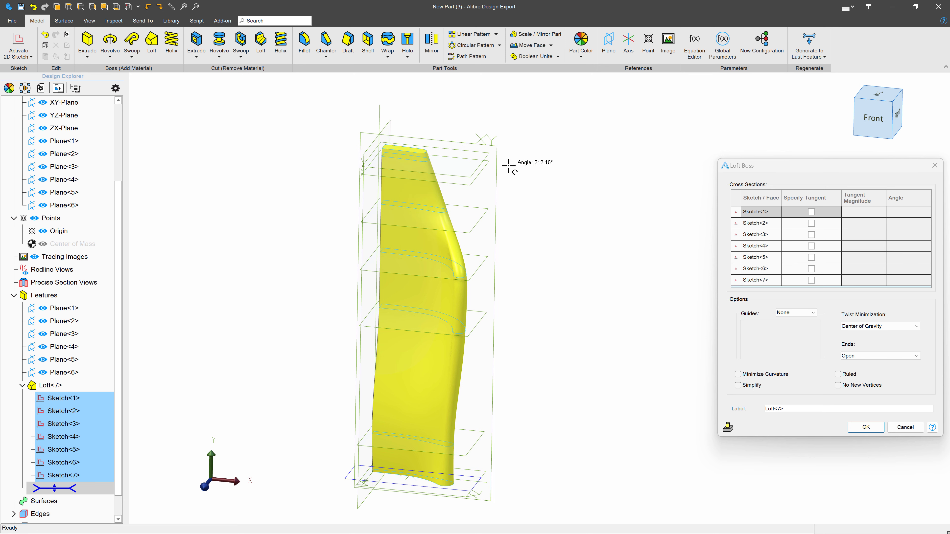
mouse_move(487, 354)
middle_down()
mouse_move(508, 358)
mouse_move(504, 368)
mouse_move(502, 357)
mouse_move(485, 360)
middle_up()
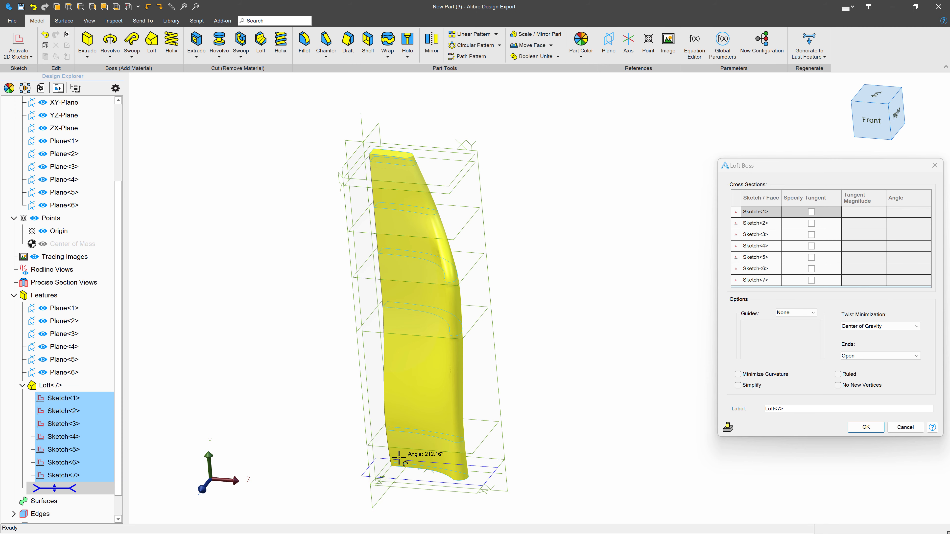
- Specify a tangent with magnitude 20 at Sketch<1> and complete the loft boss
click(809, 211)
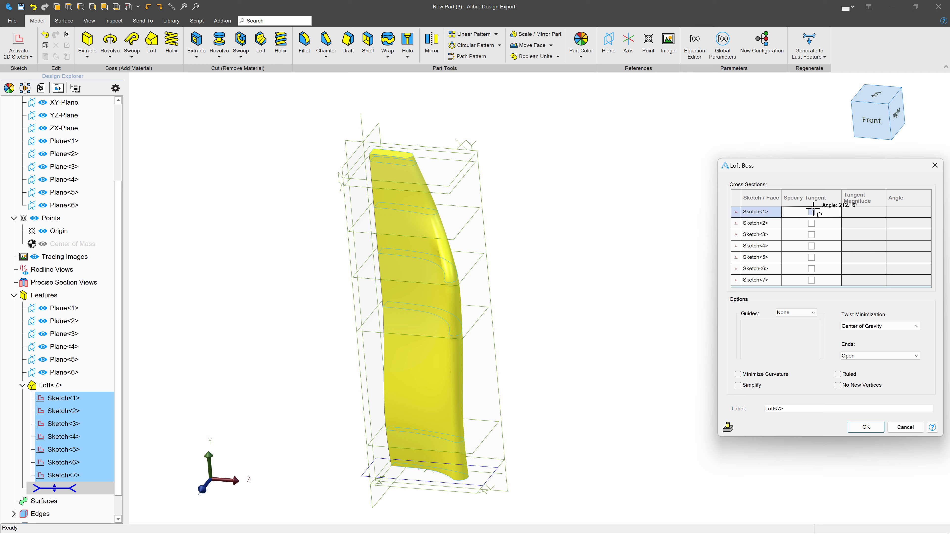
click(863, 211)
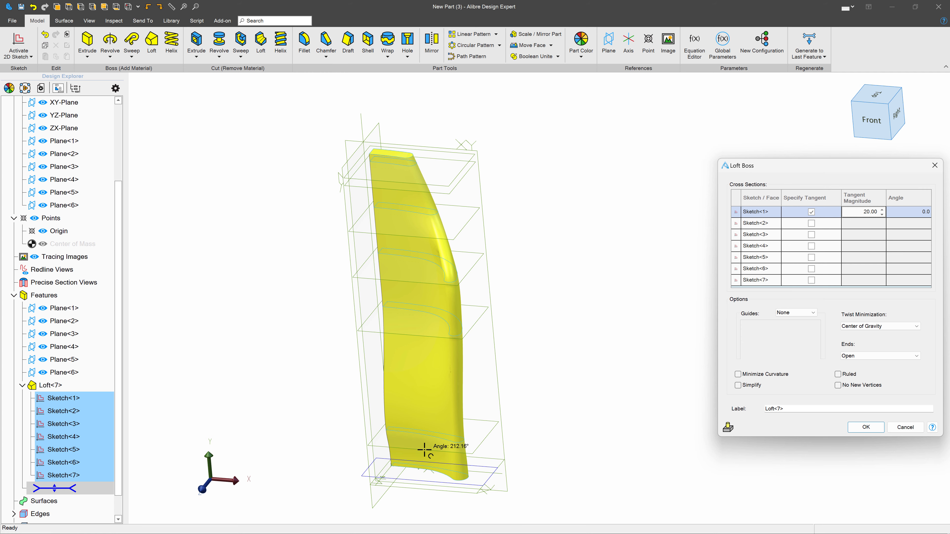
scroll(419, 452, down, 2)
scroll(399, 460, up, 3)
mouse_move(399, 462)
middle_down()
mouse_move(378, 459)
mouse_move(410, 458)
middle_up()
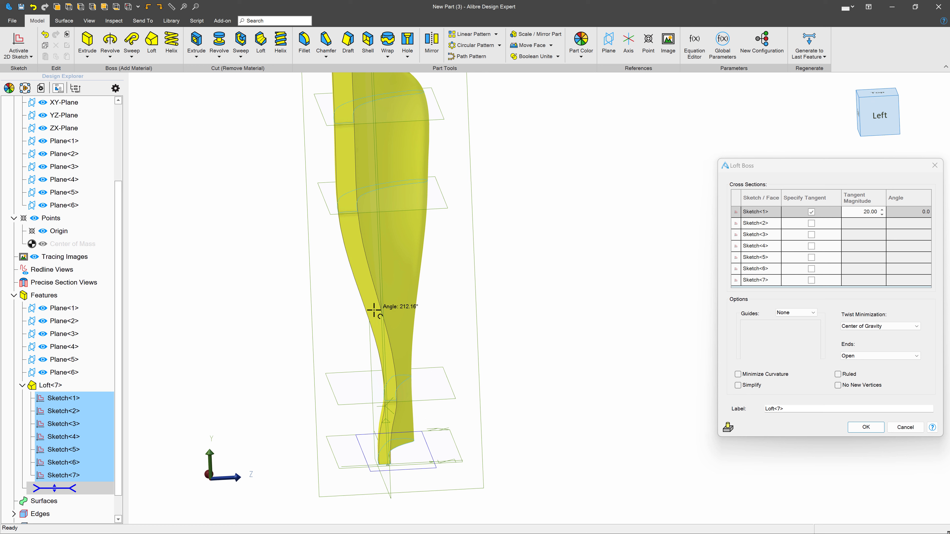
middle_drag(336, 315, 359, 410)
click(865, 427)
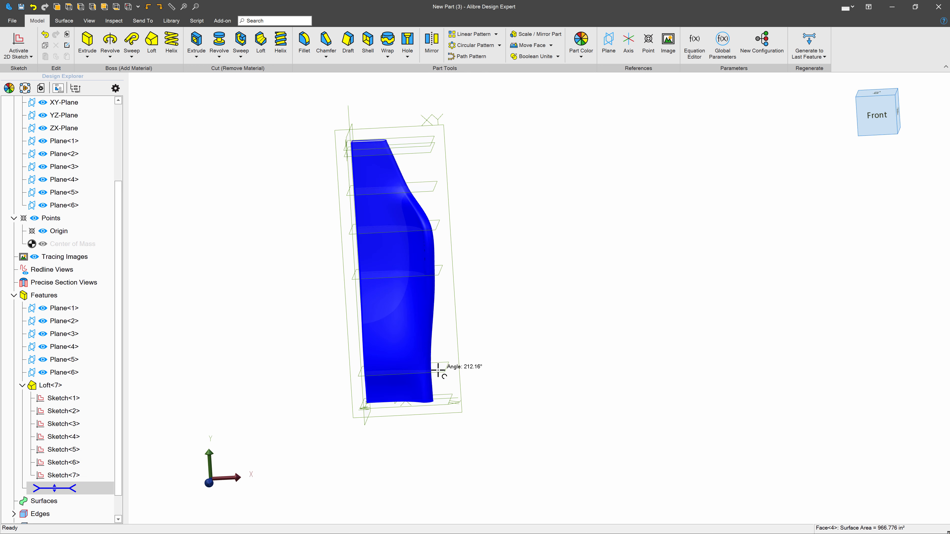
- Mirror the loft about the YZ-Plane to make the full symmetric seat back
mouse_move(477, 400)
middle_down()
mouse_move(462, 393)
mouse_move(466, 401)
middle_up()
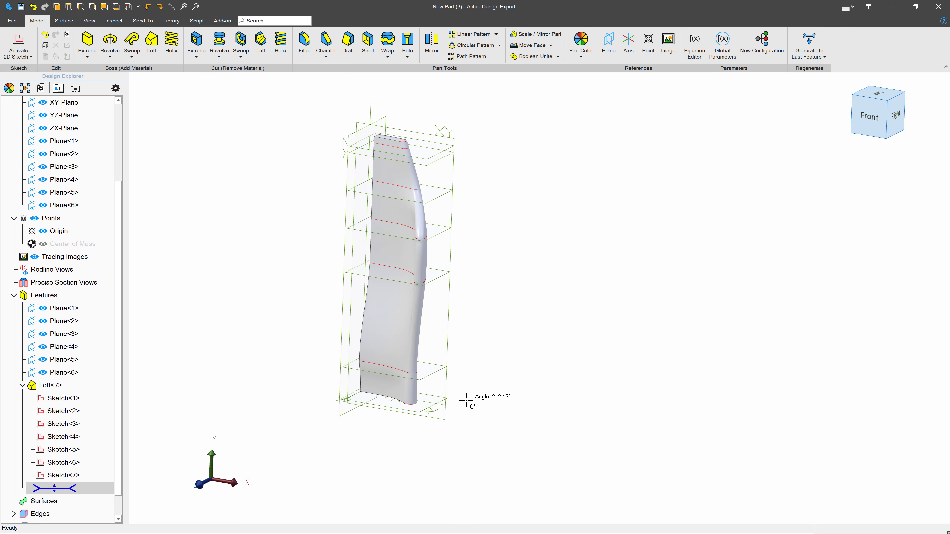
scroll(352, 367, up, 4)
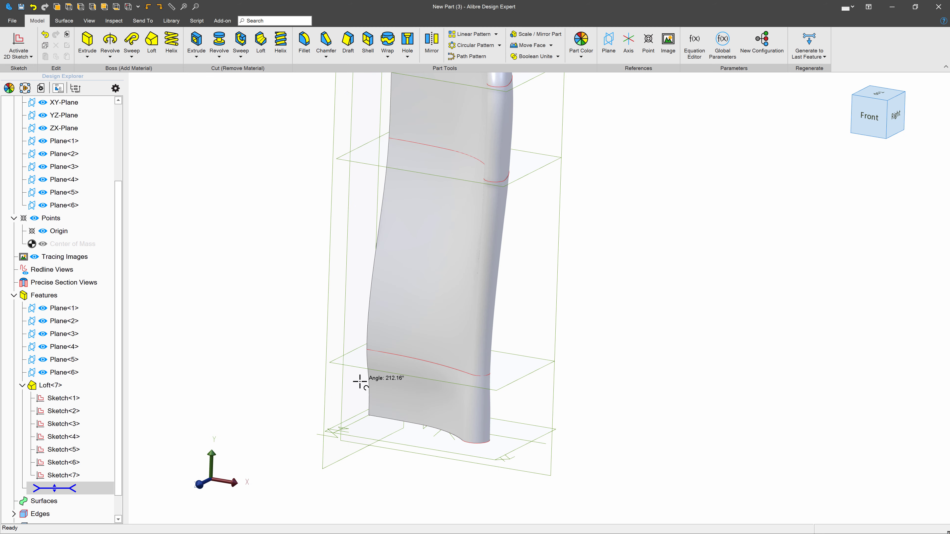
mouse_move(361, 382)
middle_down()
mouse_move(401, 385)
mouse_move(354, 382)
mouse_move(382, 396)
mouse_move(392, 388)
middle_up()
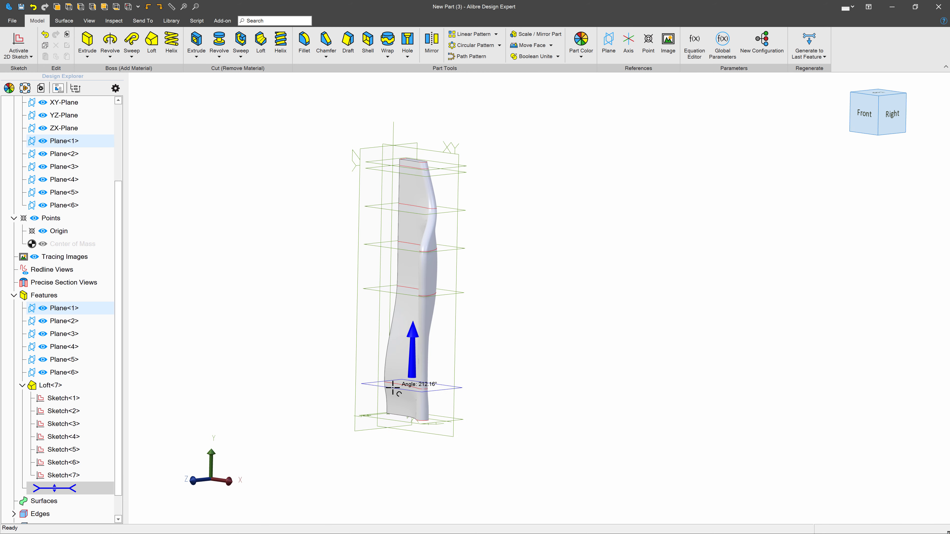
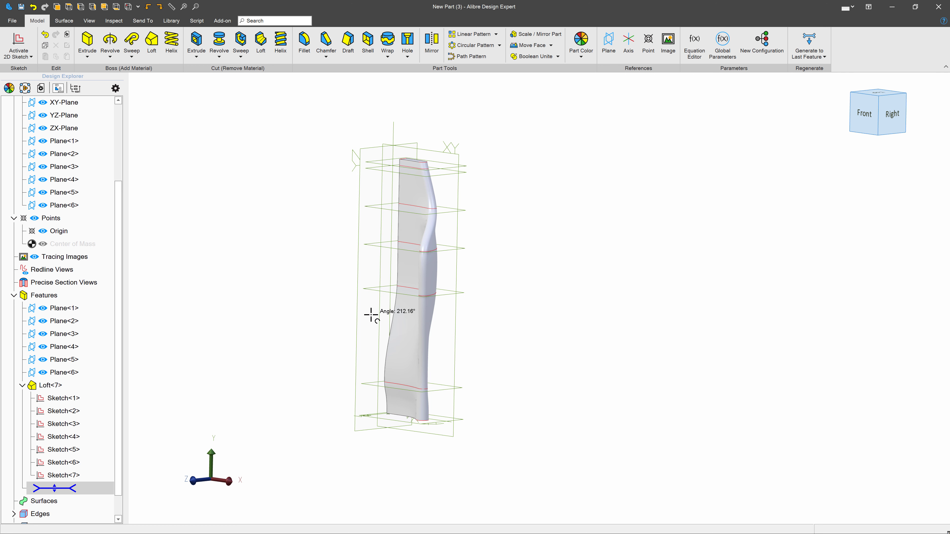
middle_drag(373, 314, 383, 366)
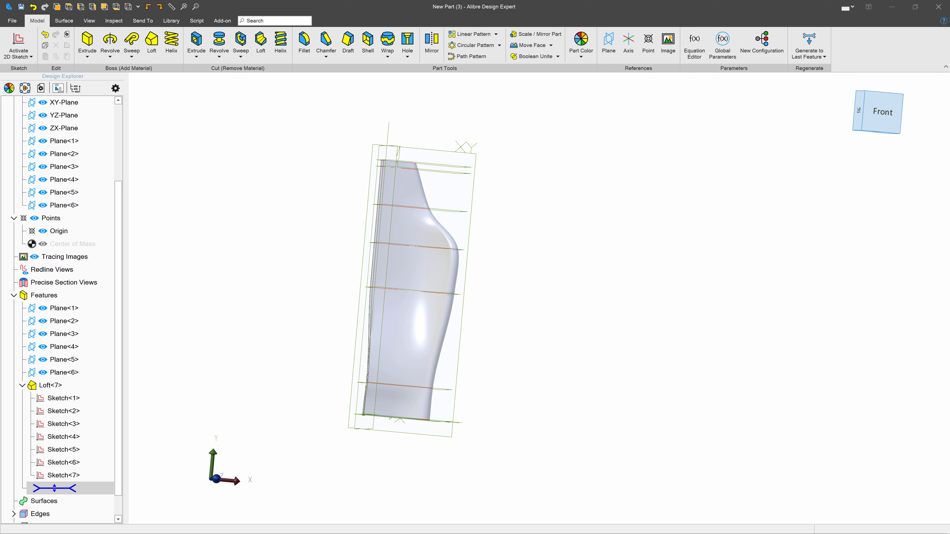
click(434, 43)
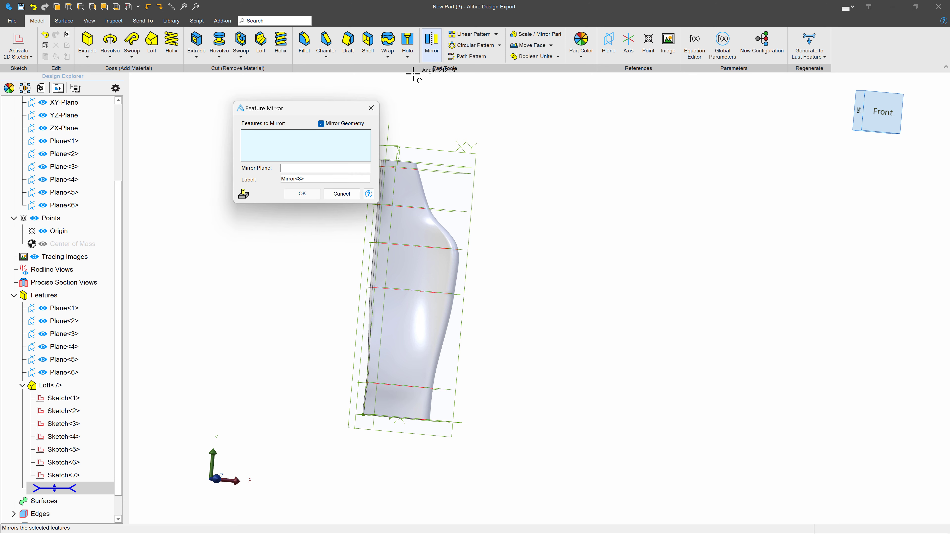
click(403, 269)
click(322, 168)
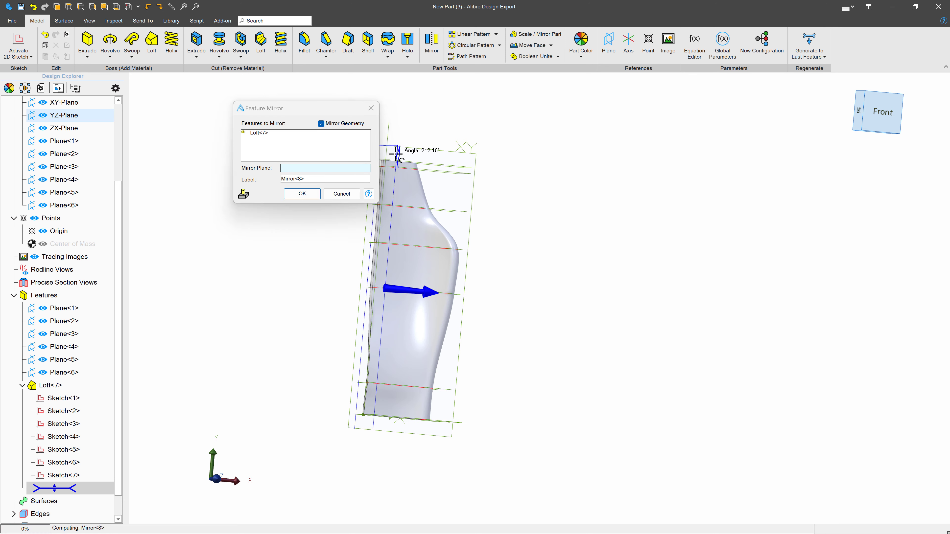
click(311, 193)
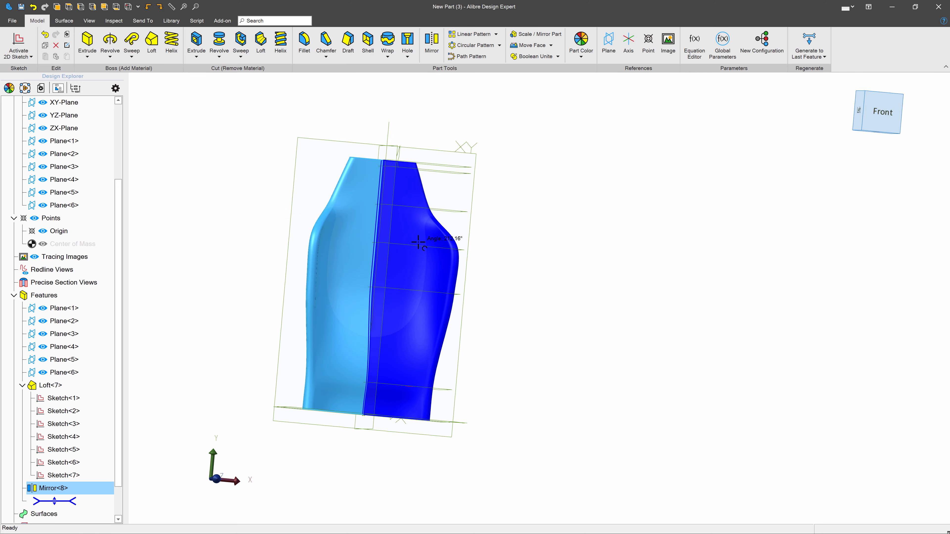
click(493, 305)
- Fillet the upper front edge of the seat back with a constant radius of .575" and tangent propagation
mouse_move(492, 305)
middle_down()
mouse_move(477, 307)
mouse_move(504, 305)
mouse_move(486, 306)
middle_up()
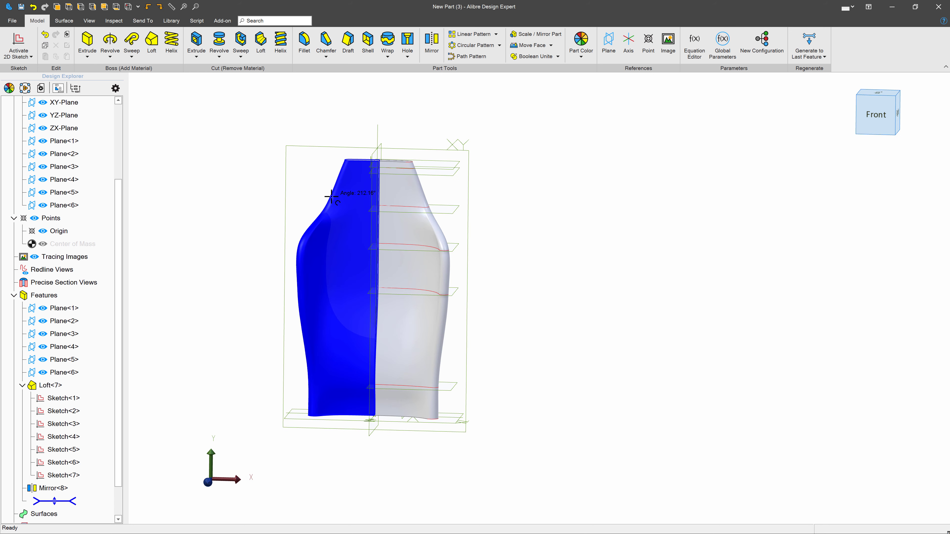
scroll(404, 160, up, 5)
click(405, 149)
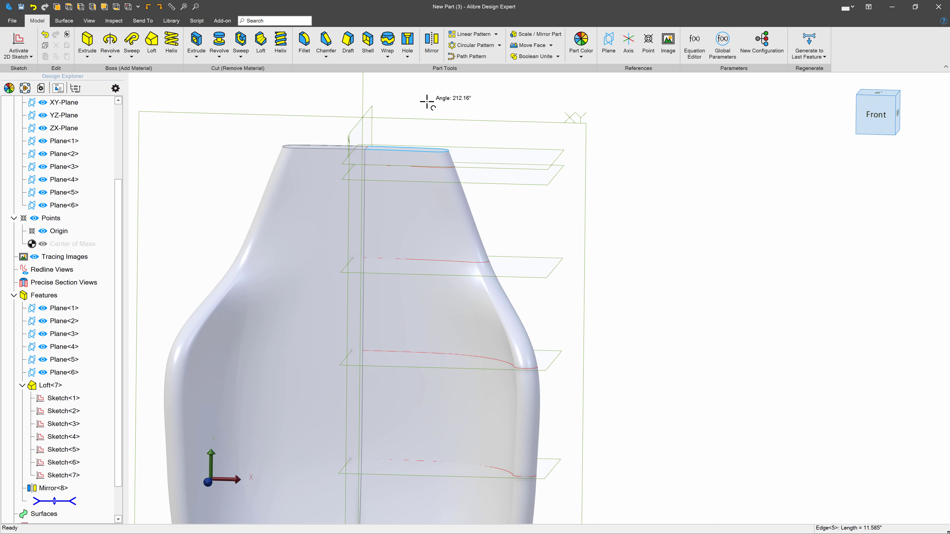
click(304, 41)
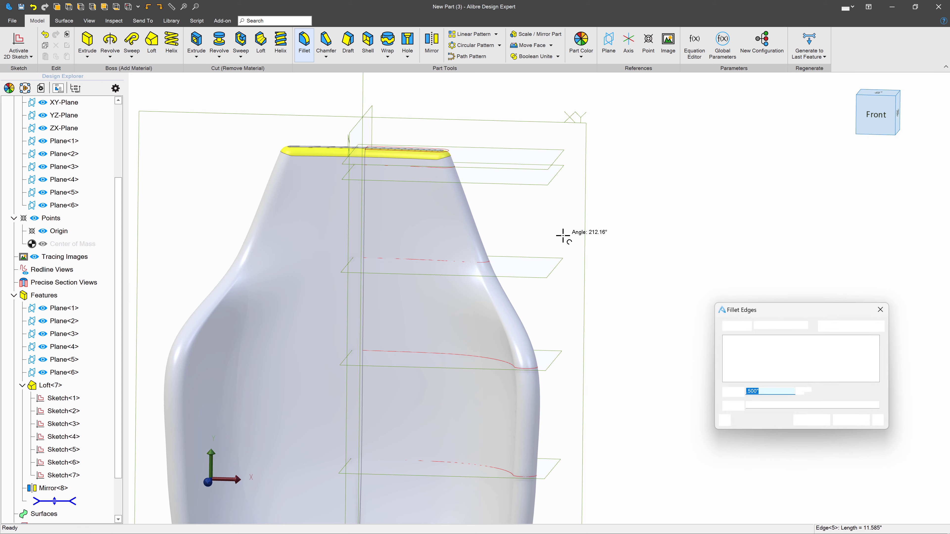
middle_drag(617, 316, 610, 323)
click(784, 393)
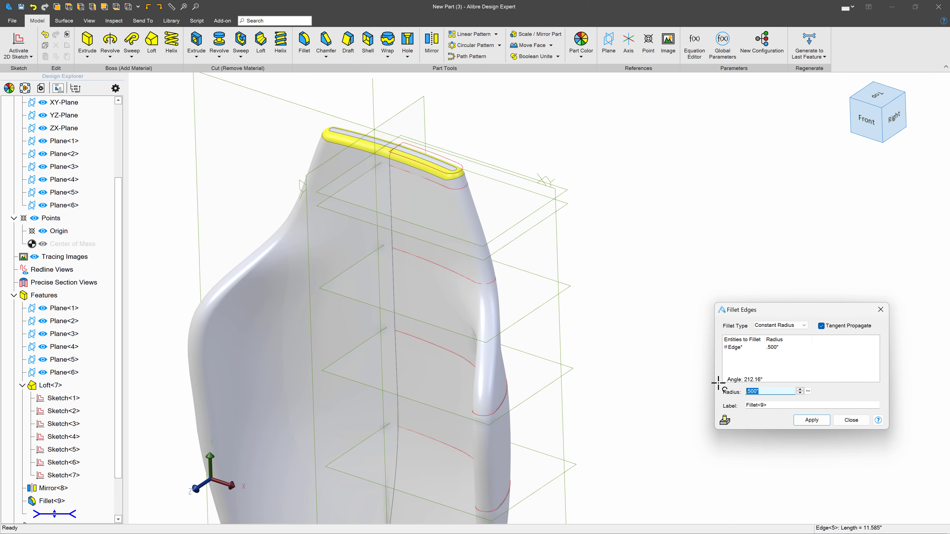
text(.575)
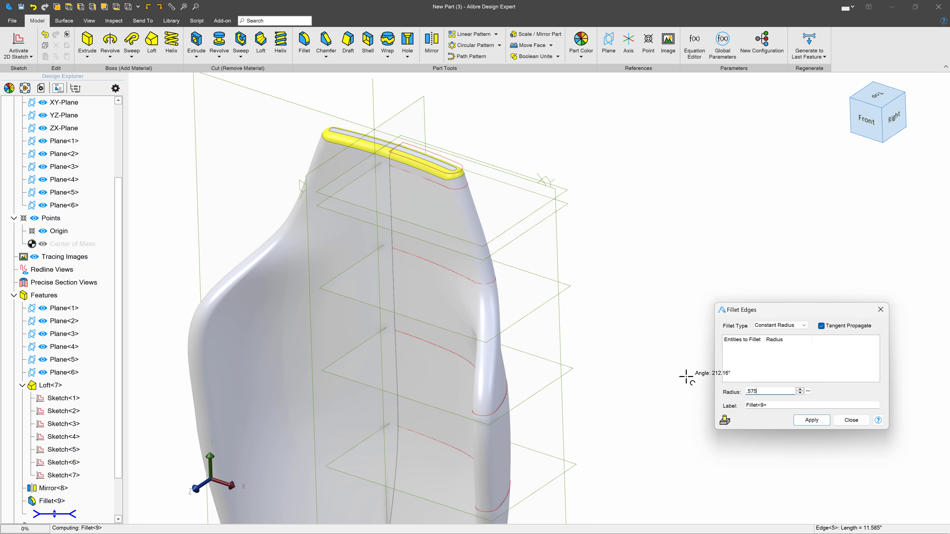
key(Return)
click(858, 419)
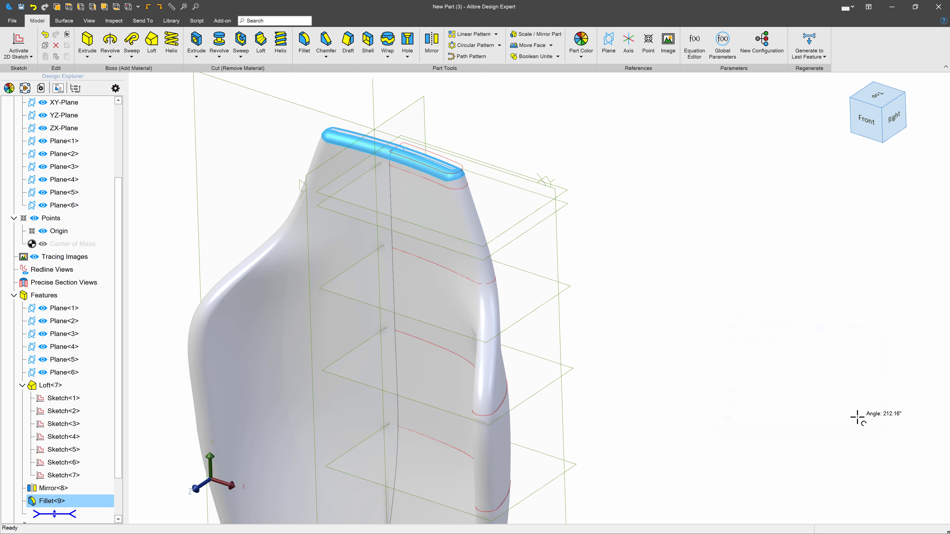
click(618, 198)
- Start a 2D sketch on the XY-Plane
scroll(553, 164, down, 2)
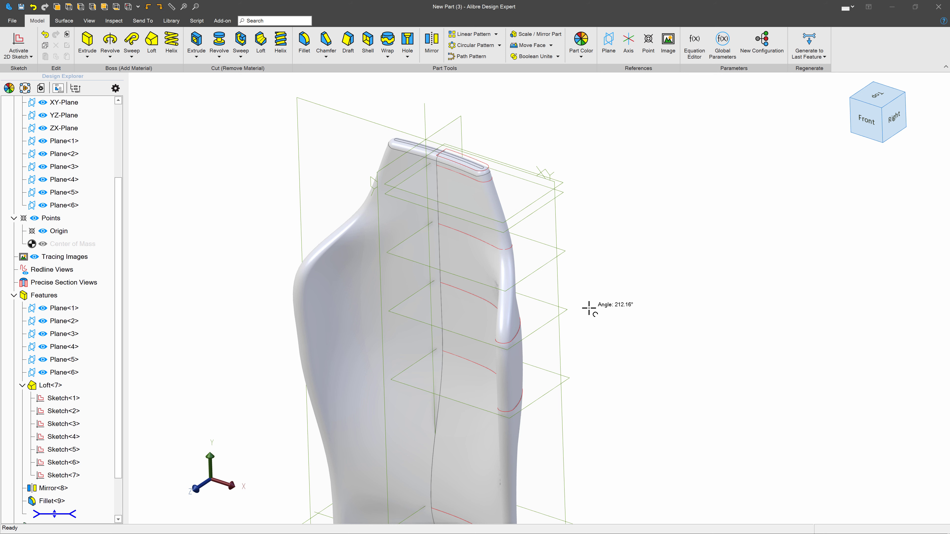
click(556, 186)
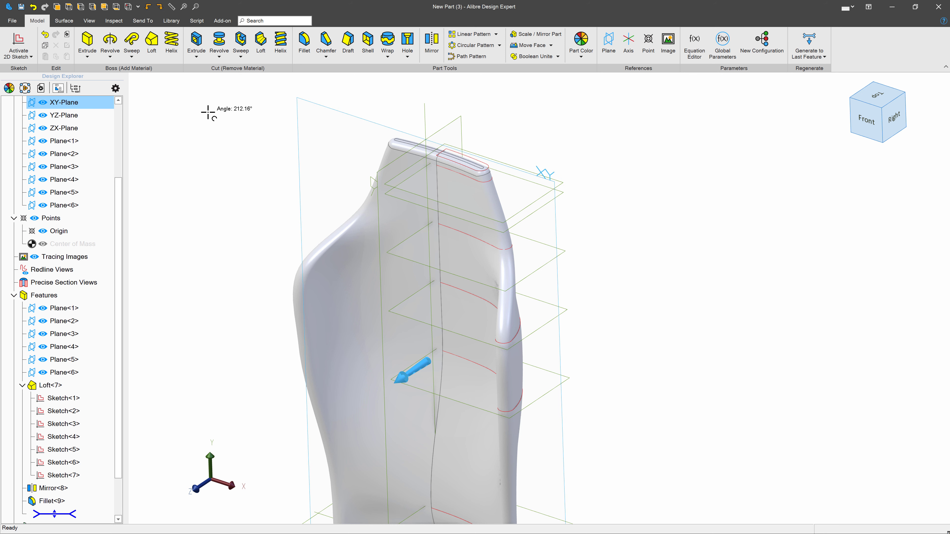
click(19, 41)
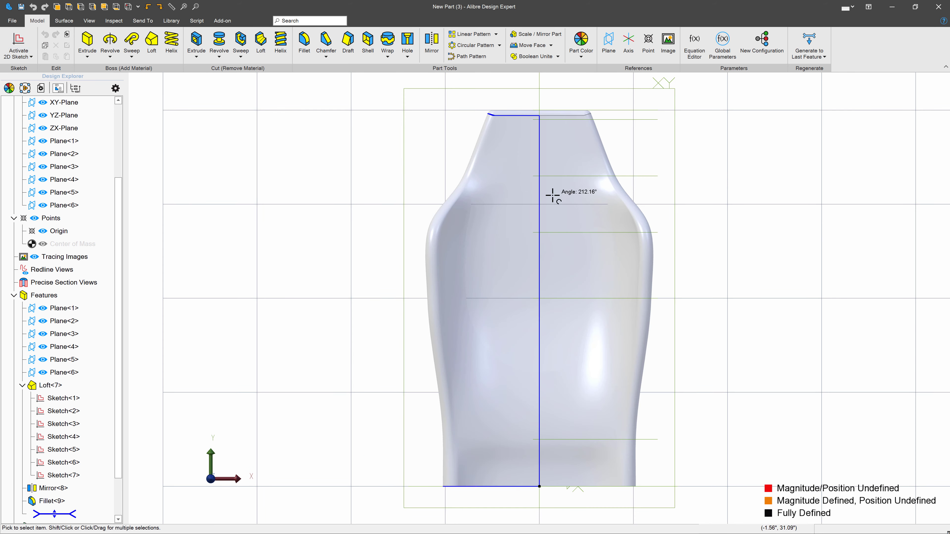
scroll(569, 102, up, 5)
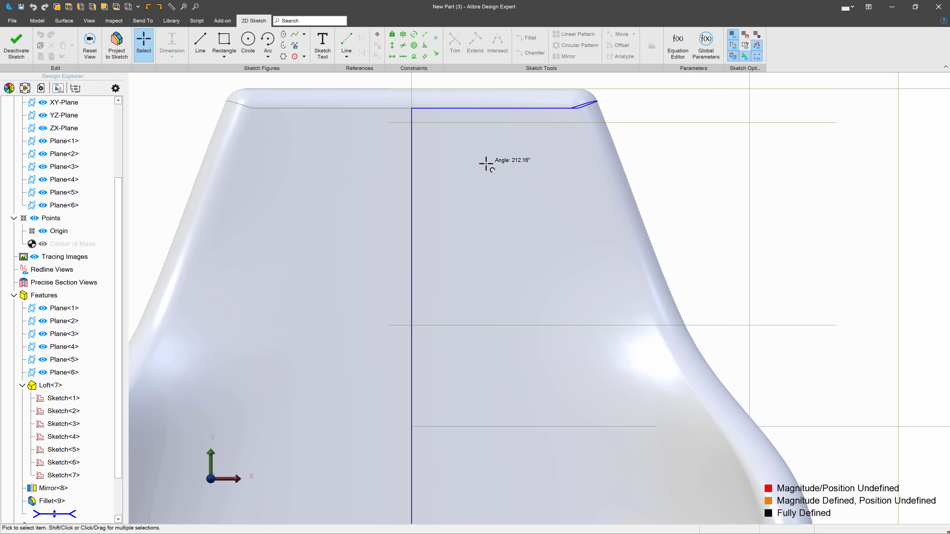
- Draw a closed four-sided outline from lines on the upper right half of the seat back, beside the centerline
click(200, 44)
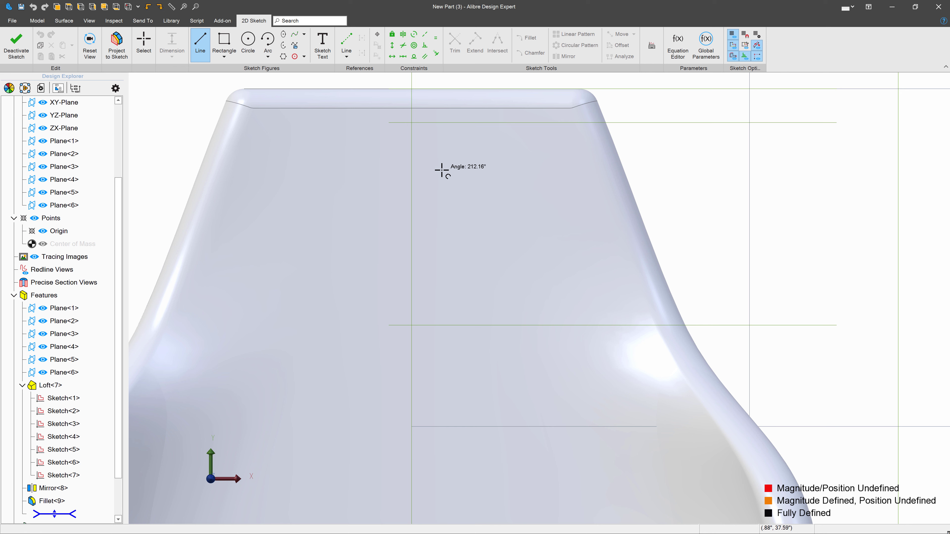
click(441, 170)
click(551, 179)
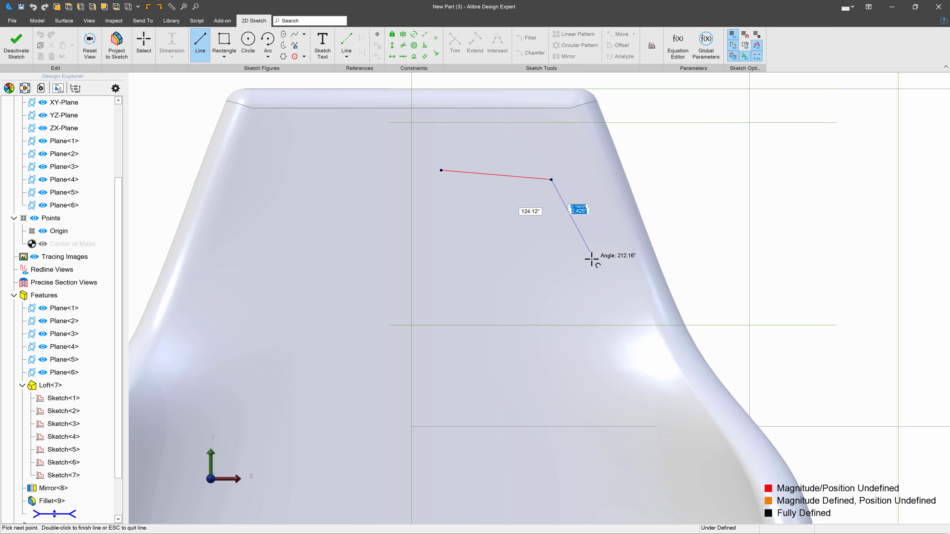
click(594, 281)
click(453, 252)
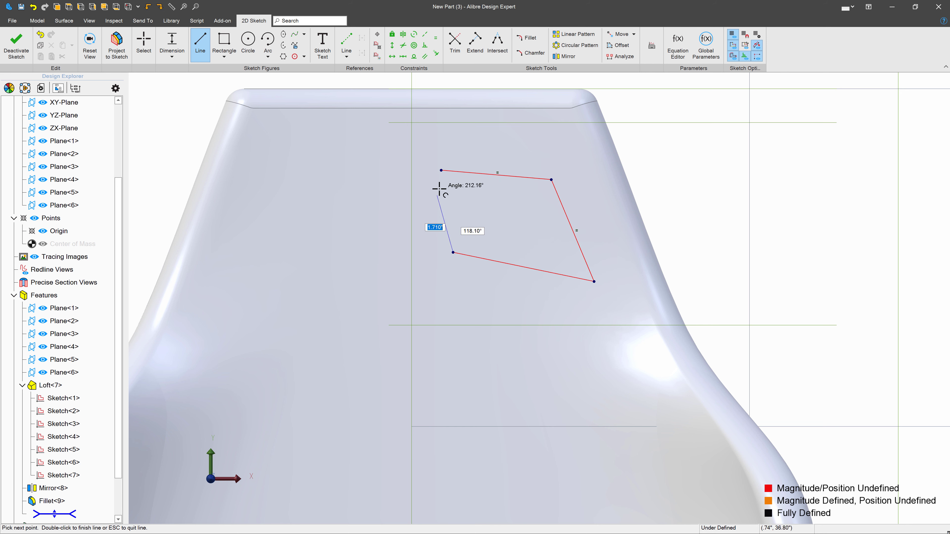
click(441, 170)
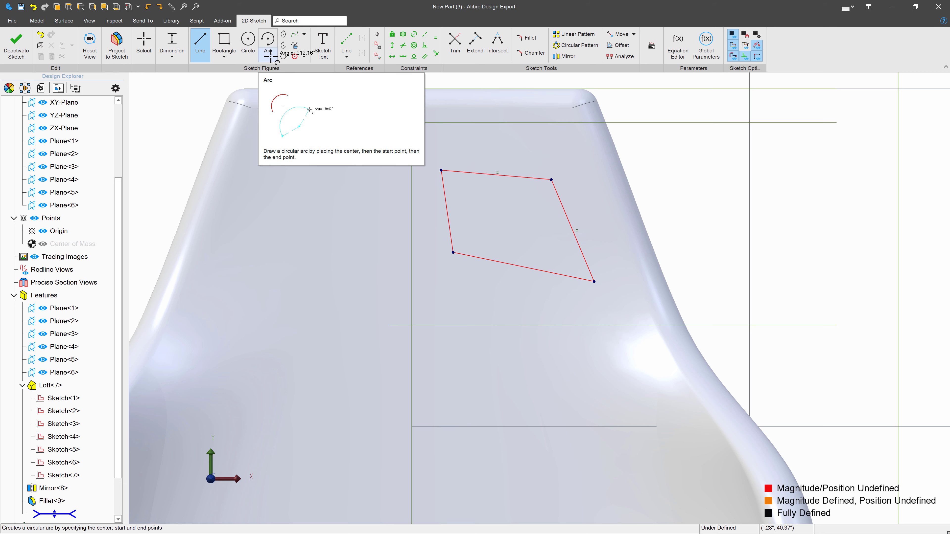
- Dimension the outline's lower inner corner 1.6" horizontally from the seat's centerline
scroll(260, 211, down, 4)
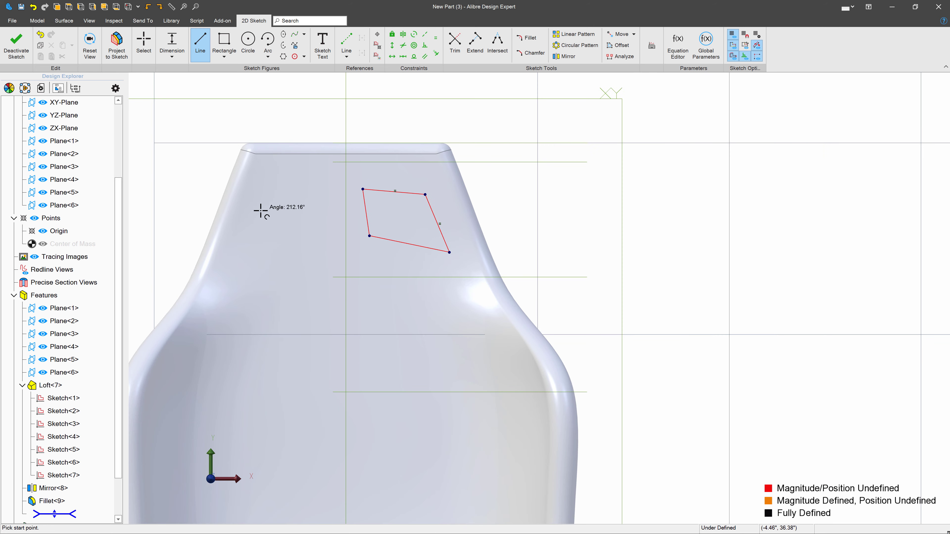
scroll(299, 176, up, 2)
scroll(325, 140, up, 2)
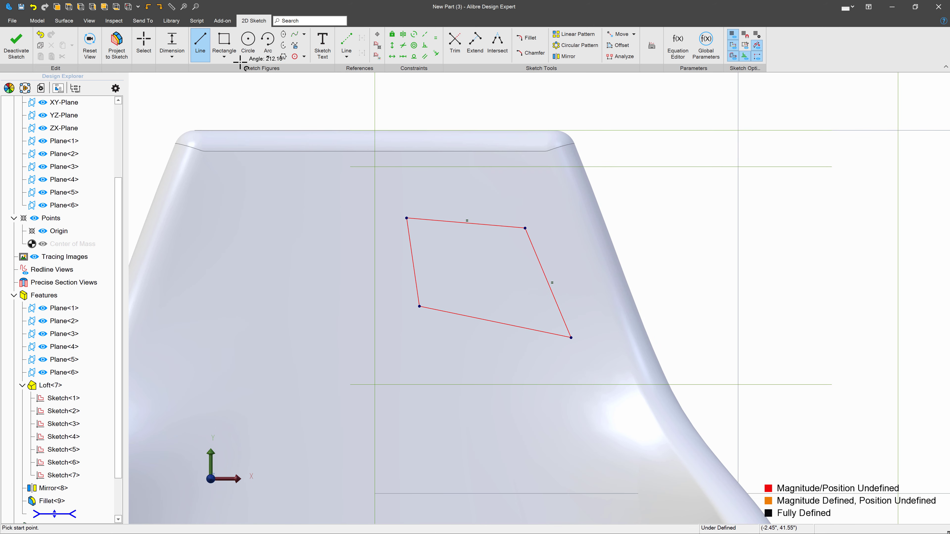
click(173, 37)
scroll(379, 206, down, 2)
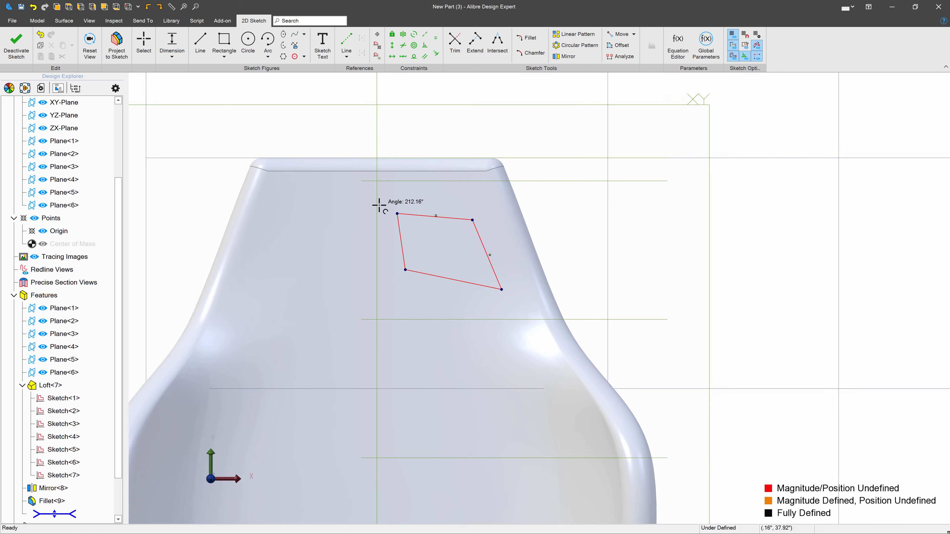
scroll(380, 205, down, 2)
scroll(368, 183, down, 1)
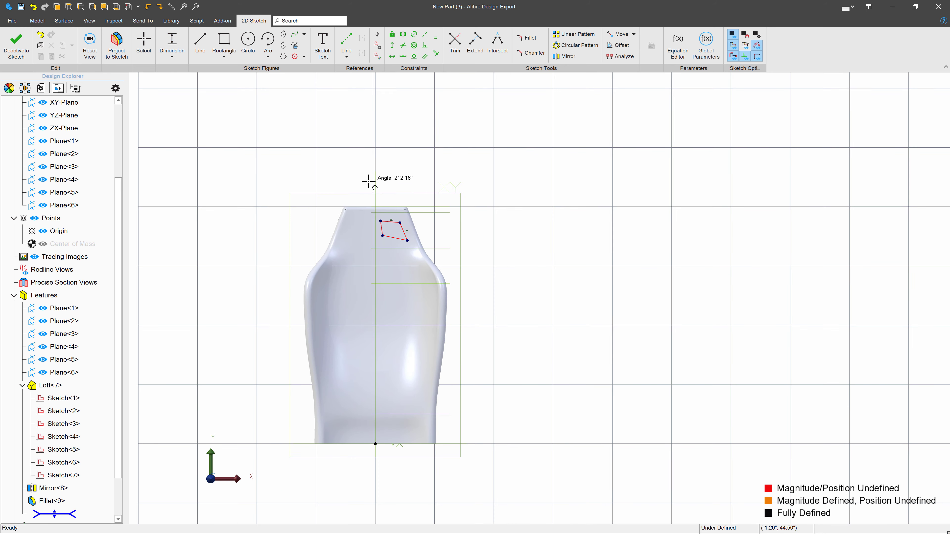
scroll(374, 204, up, 2)
click(388, 268)
scroll(383, 200, up, 3)
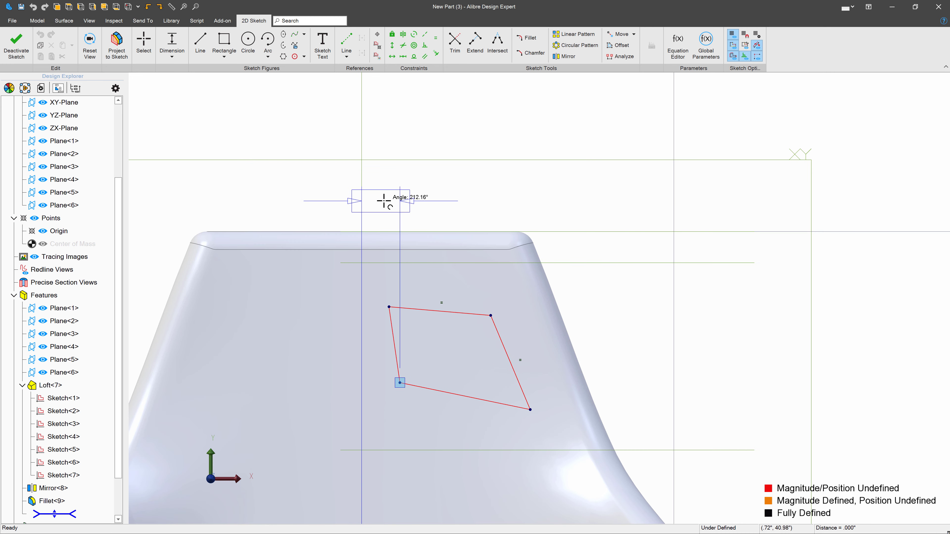
click(383, 200)
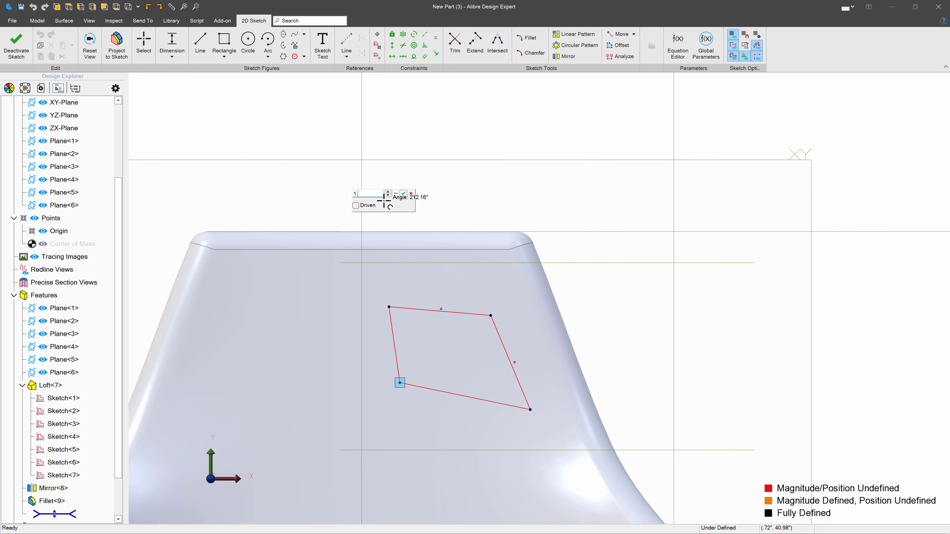
text(1.6)
key(Return)
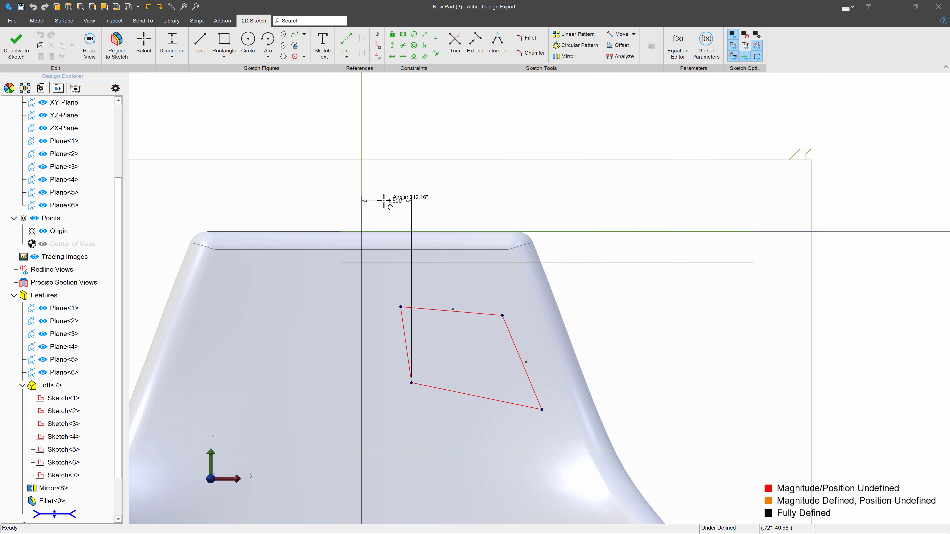
- Dimension the outline's upper inner corner 1.25" horizontally from the seat's centerline
scroll(400, 270, down, 5)
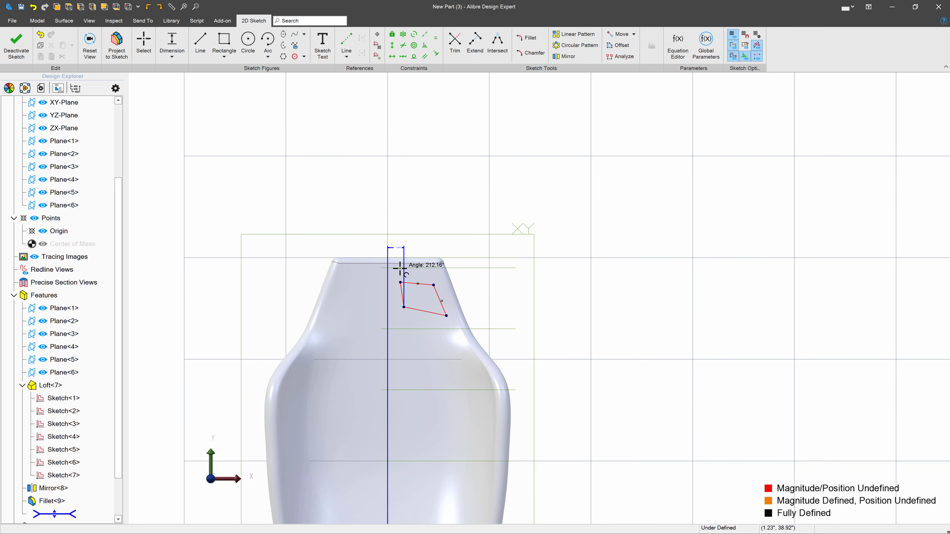
scroll(400, 288, up, 5)
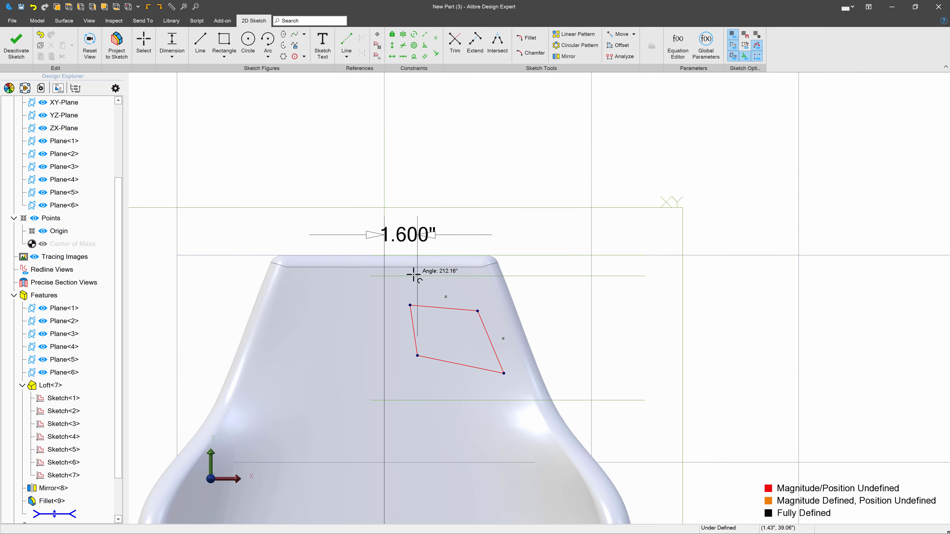
click(385, 120)
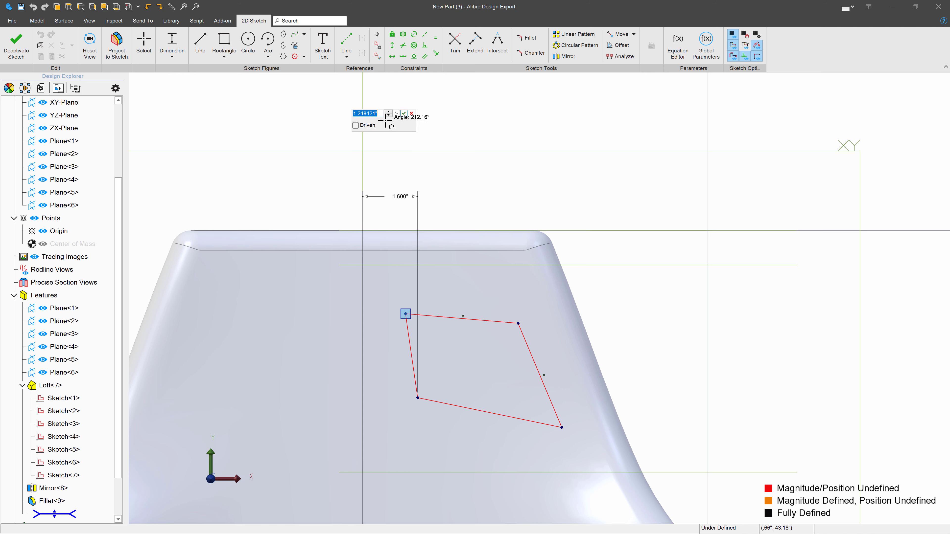
text(1.25)
key(Return)
key(Escape)
- Set the angle between the outline's top line and its inner side line to 65°
middle_drag(460, 274, 507, 165)
scroll(507, 165, up, 2)
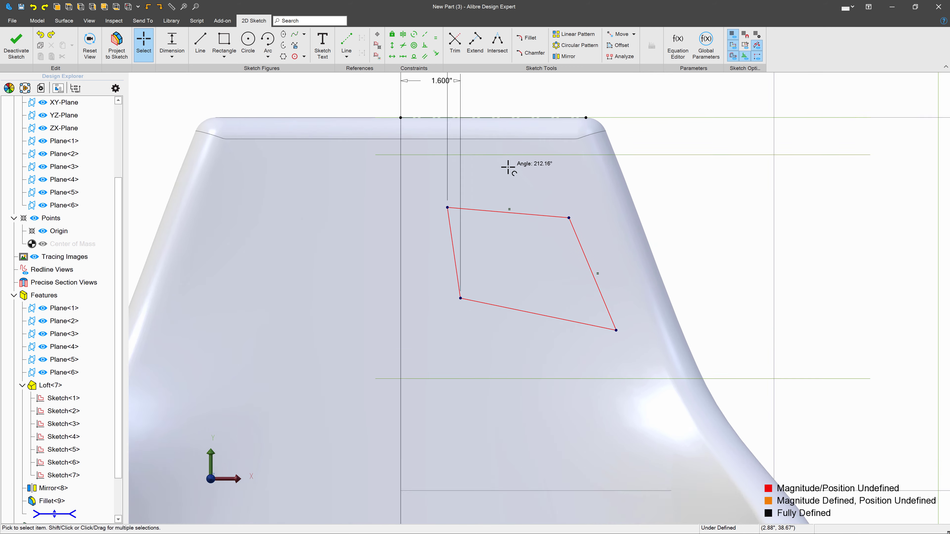
click(172, 41)
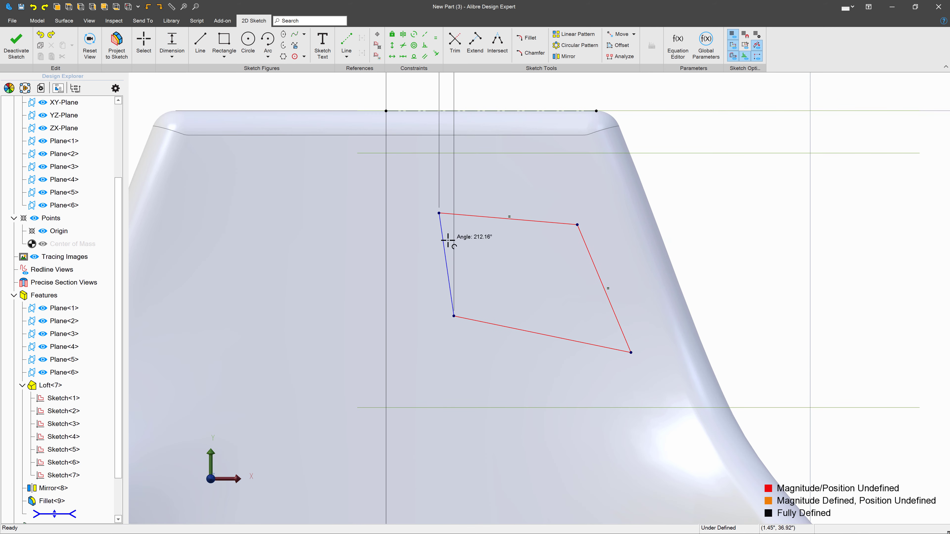
click(472, 218)
click(448, 249)
click(519, 267)
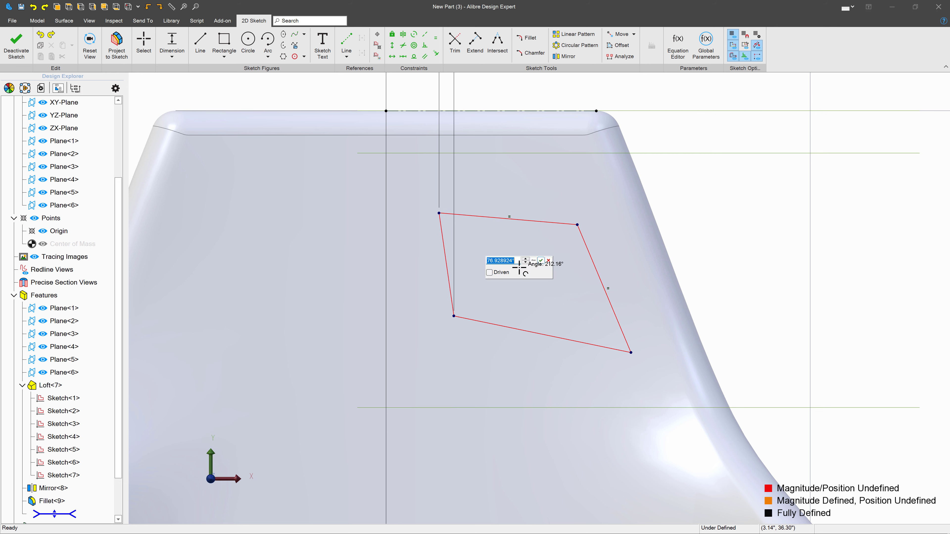
text(65)
key(Return)
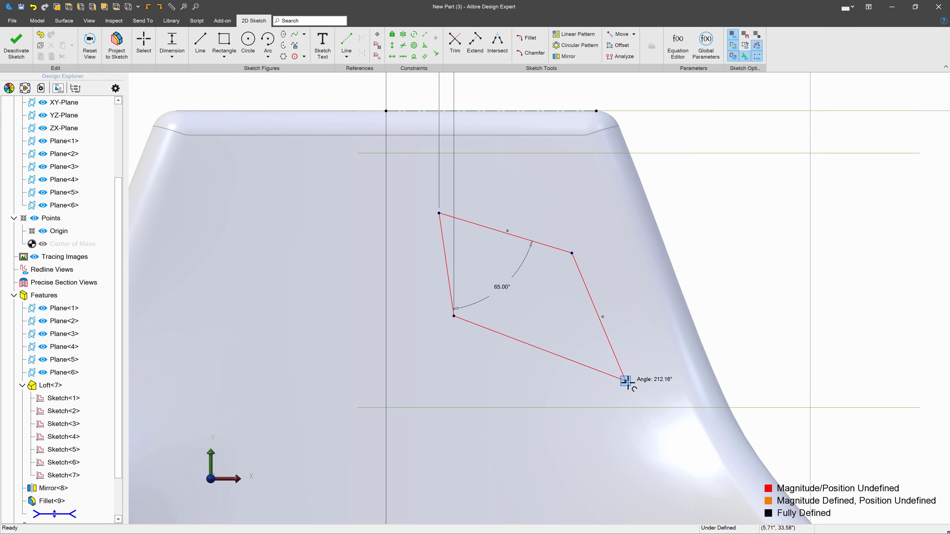
- Dimension the outline's lower outer corner 5.5" horizontally from the seat's centerline
scroll(520, 284, down, 10)
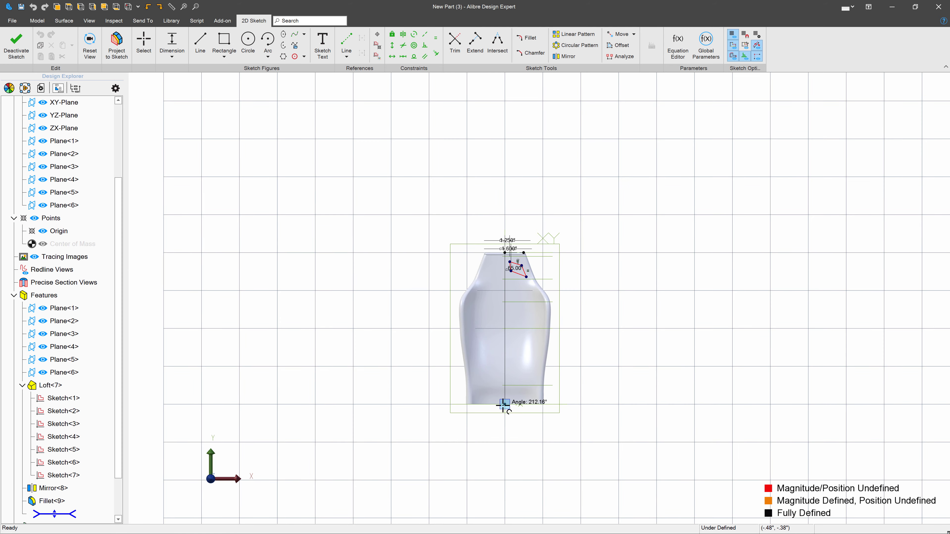
scroll(517, 263, up, 10)
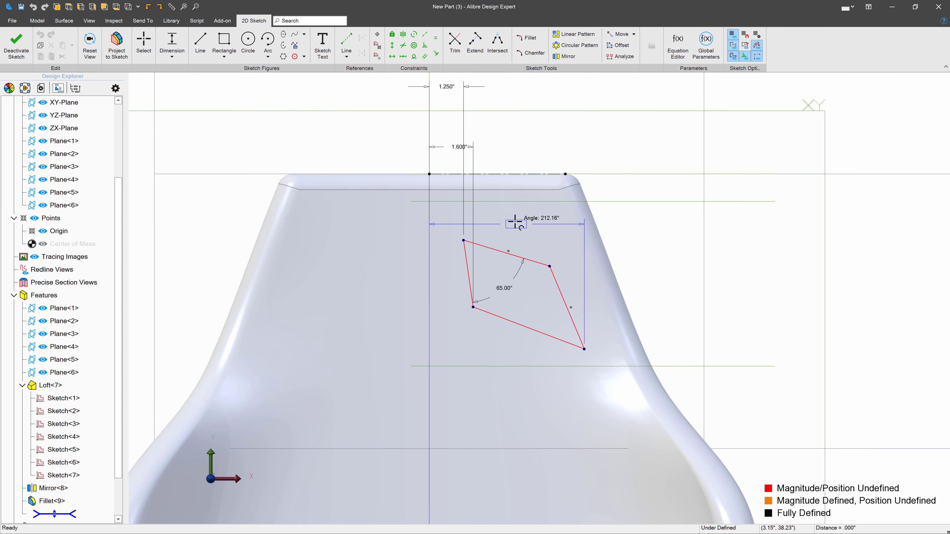
click(514, 218)
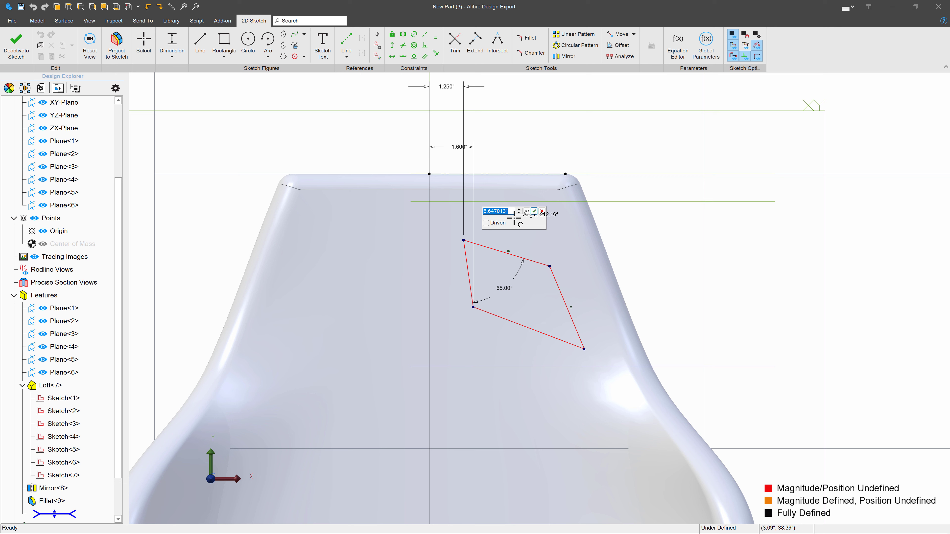
key(Return)
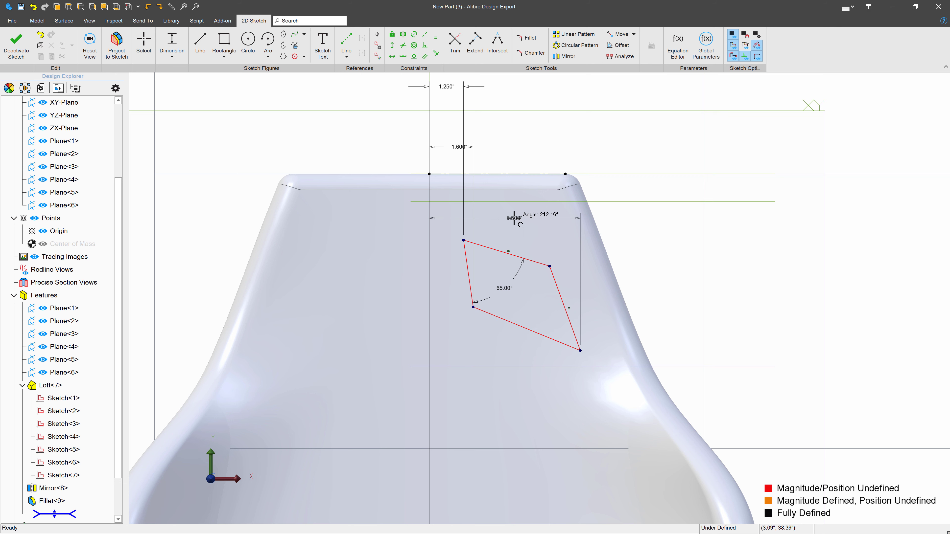
- Set a 4° angle between the outline's bottom line and the reference line along the seat back's top edge
click(512, 327)
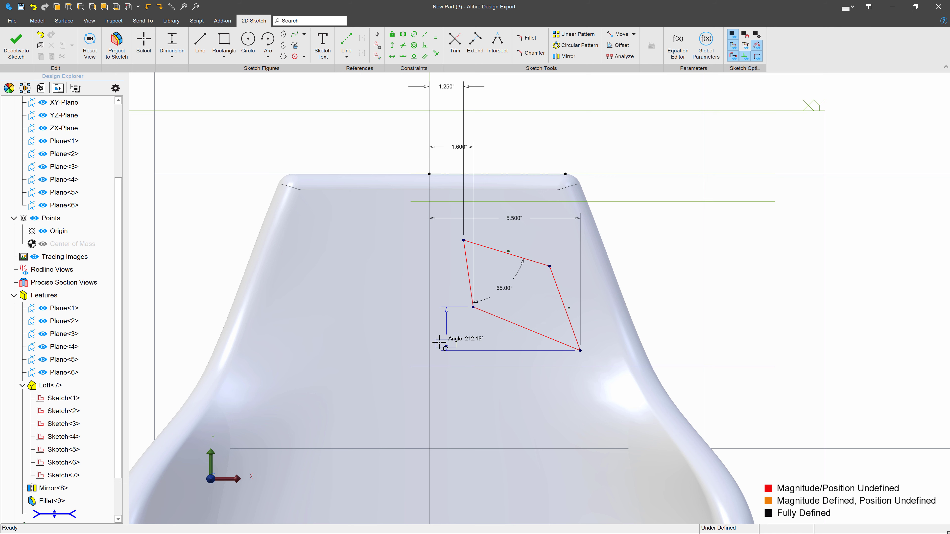
click(428, 173)
click(664, 278)
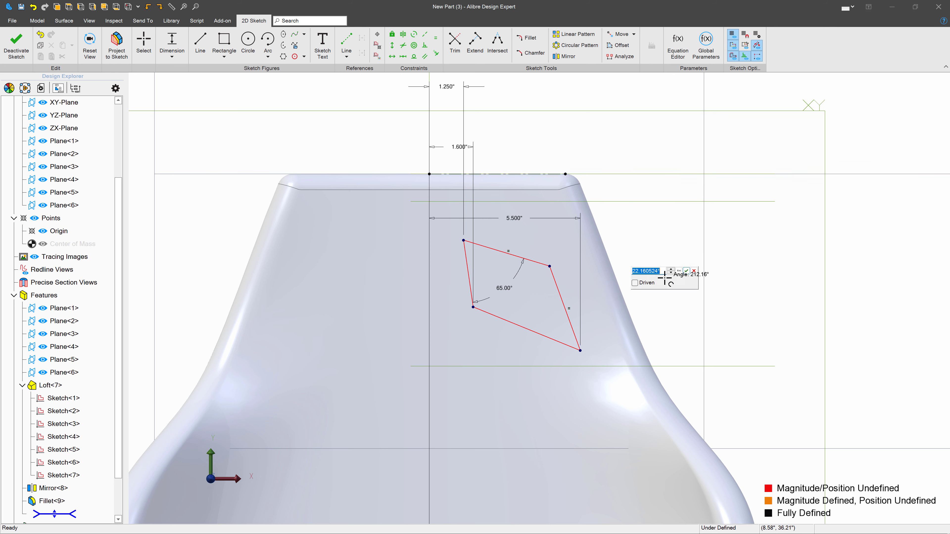
text(4)
key(Return)
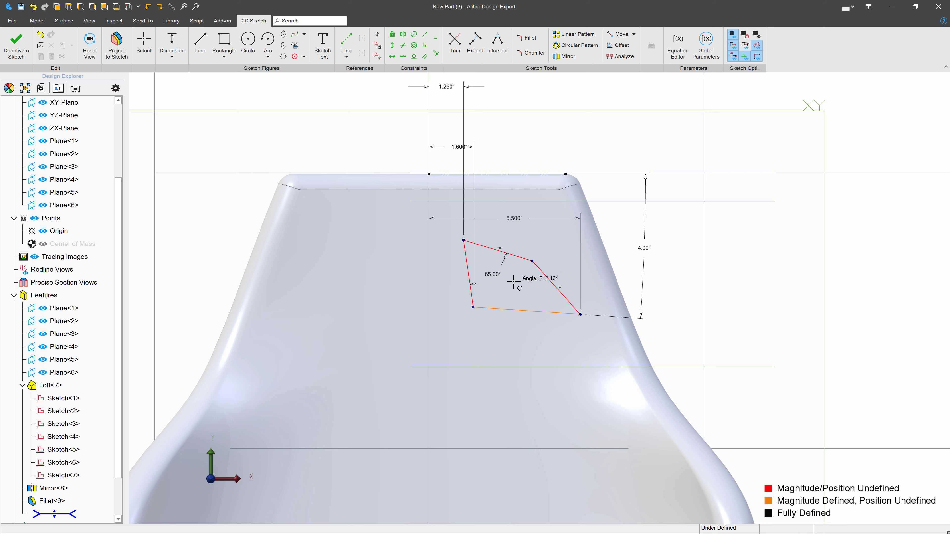
- Reshape the outline by its upper outer corner and dimension the lower outer corner 7.75" vertically below the seat back's top edge
mouse_move(552, 279)
mouse_down()
mouse_move(539, 264)
mouse_move(567, 239)
mouse_move(525, 269)
mouse_move(558, 238)
mouse_move(563, 265)
mouse_move(565, 258)
mouse_up()
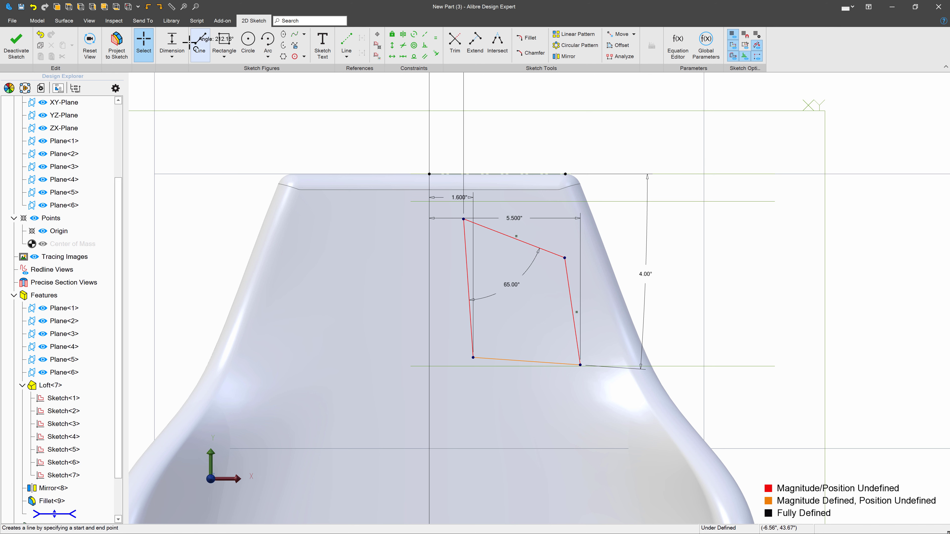
click(175, 46)
click(429, 174)
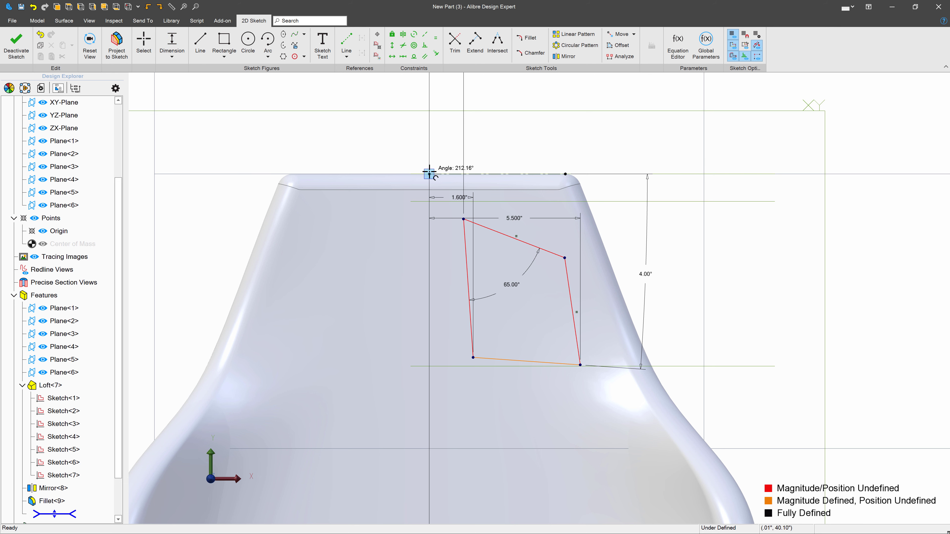
click(637, 226)
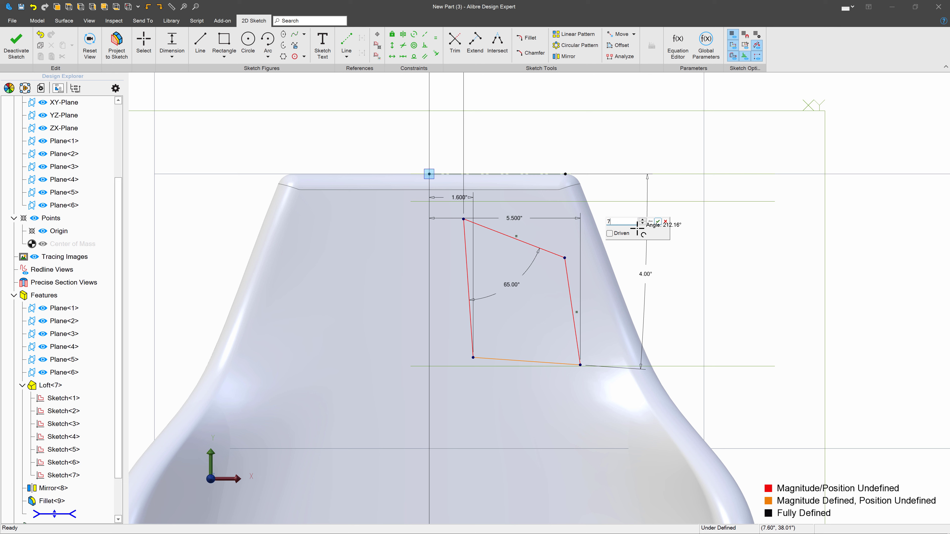
key(Return)
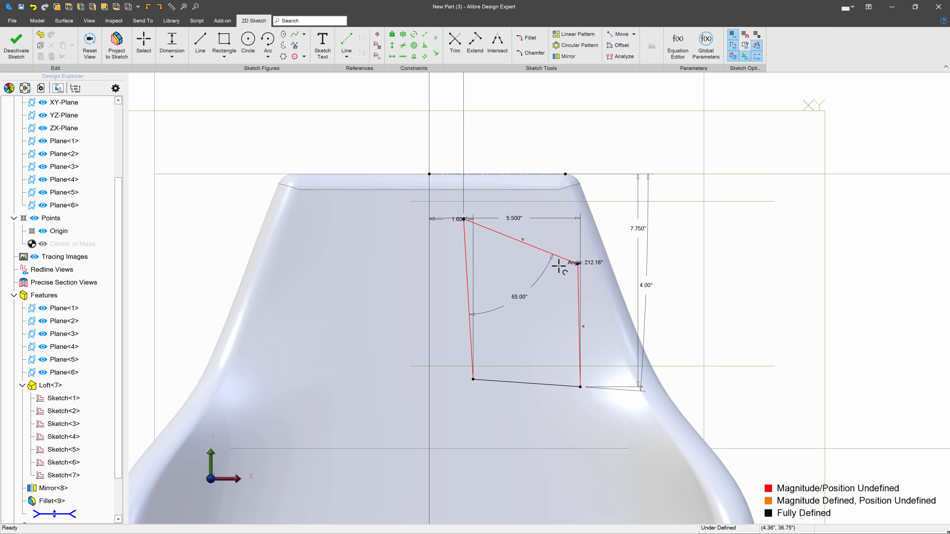
key(Escape)
- Pull the upper outer corner inward and set the angle between the outline's bottom and outer side lines to 65°
mouse_move(574, 267)
mouse_down()
mouse_move(562, 261)
mouse_move(512, 289)
mouse_move(549, 300)
mouse_up()
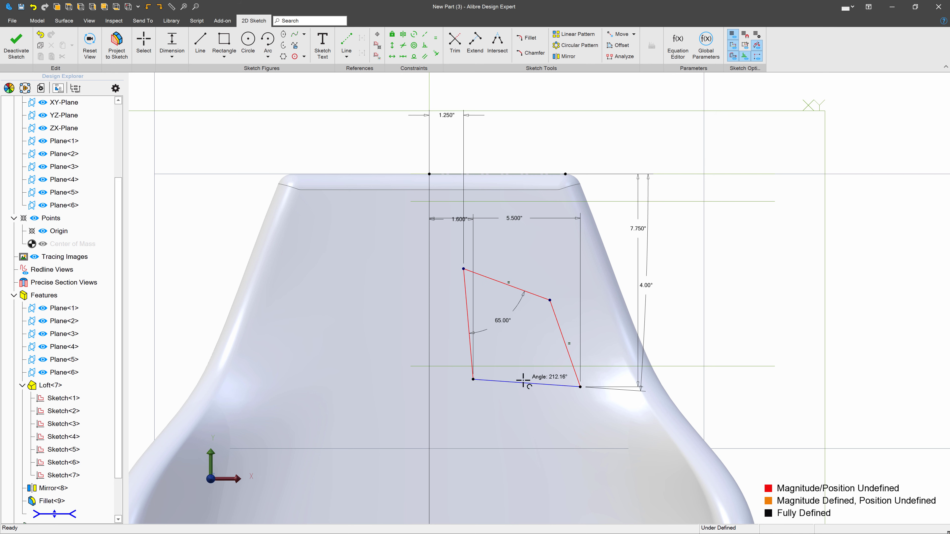
click(532, 347)
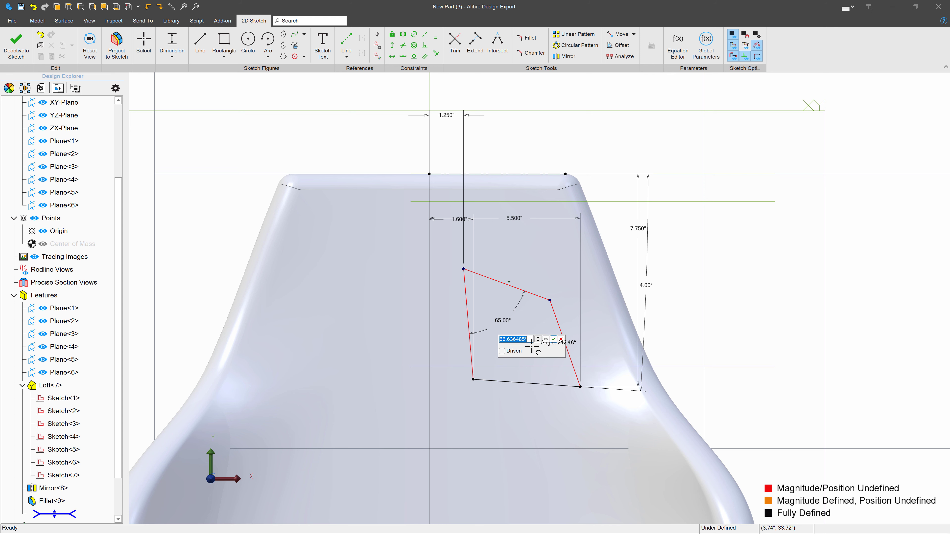
key(Return)
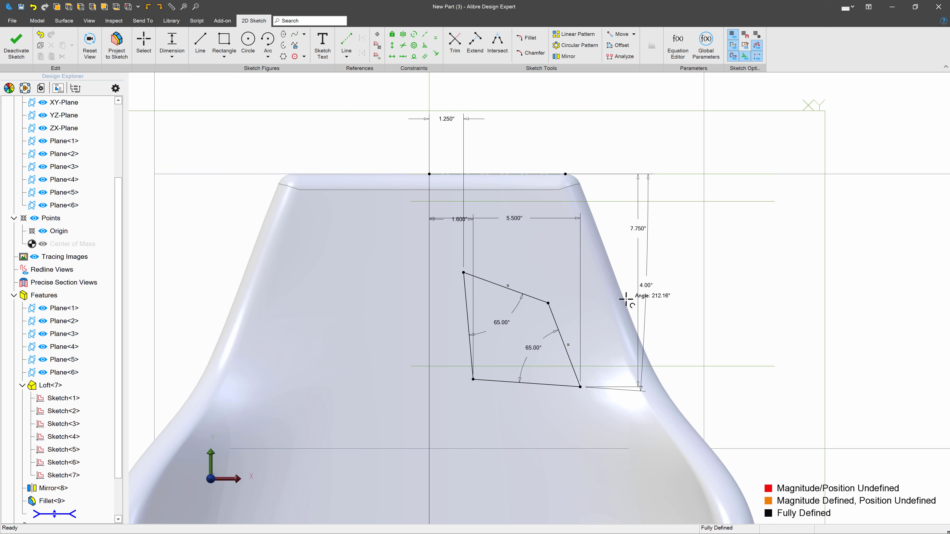
scroll(520, 326, up, 2)
key(Escape)
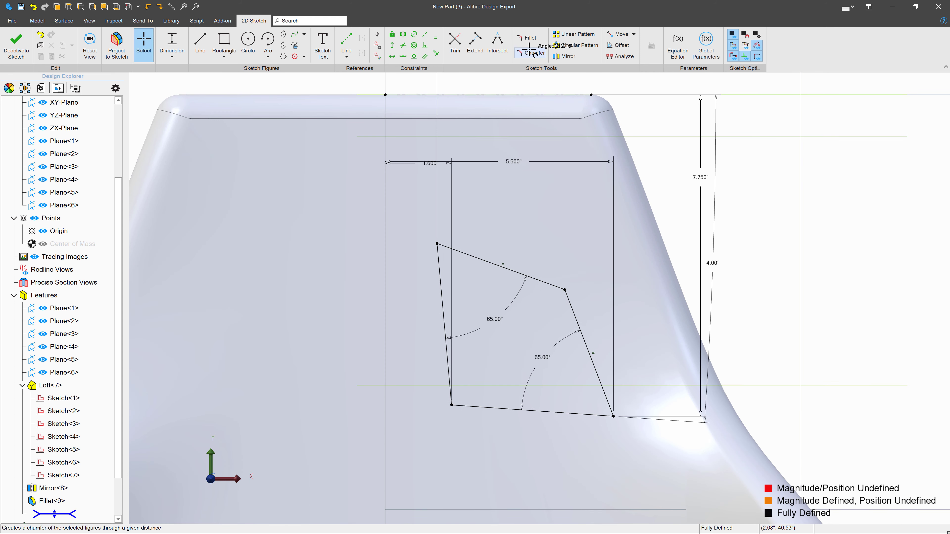
- Fillet the two upper corners of the outline with a .500" radius
click(528, 38)
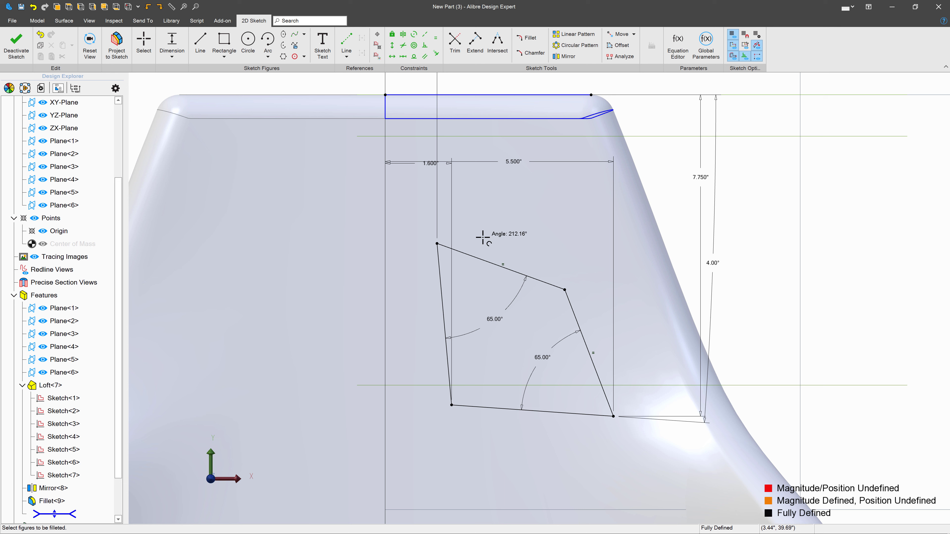
click(438, 268)
click(504, 268)
click(679, 212)
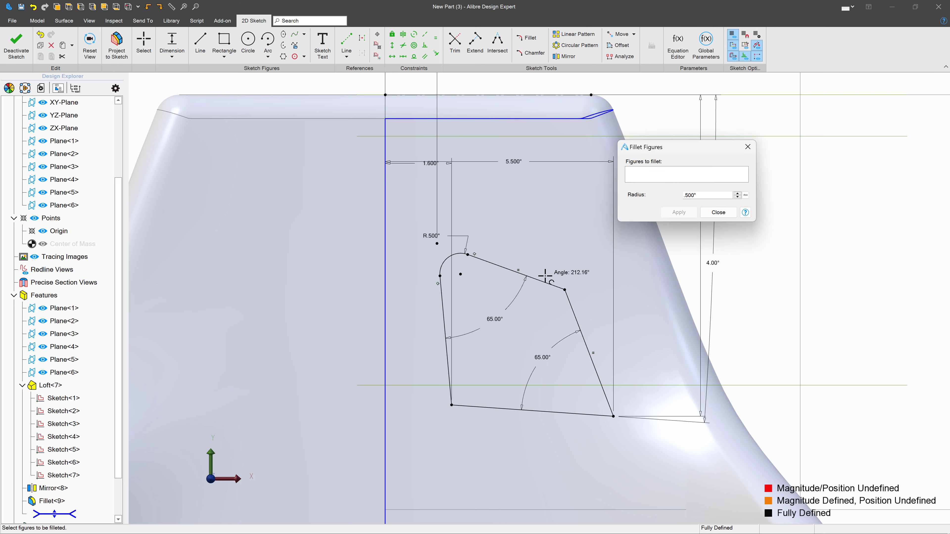
click(545, 276)
click(569, 299)
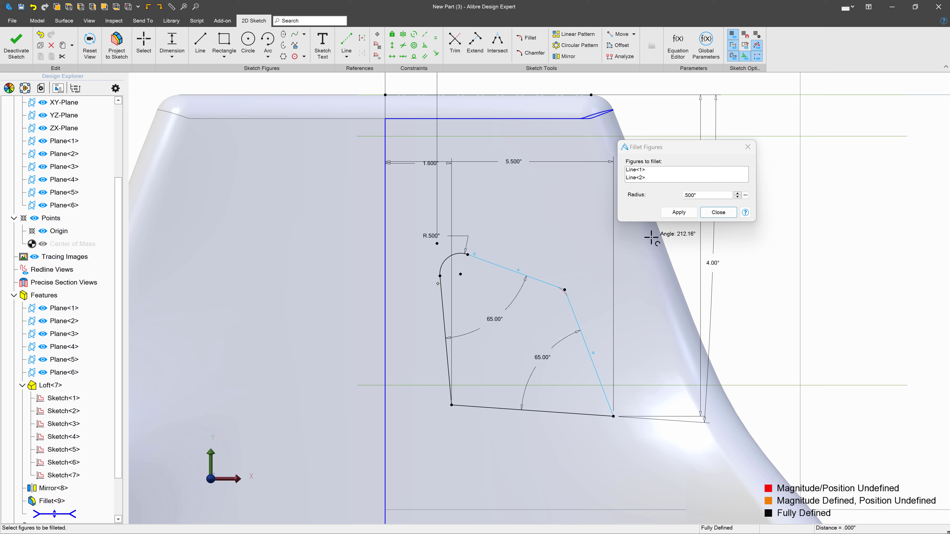
click(679, 212)
- Fillet the two lower corners of the outline with a .500" radius
click(593, 413)
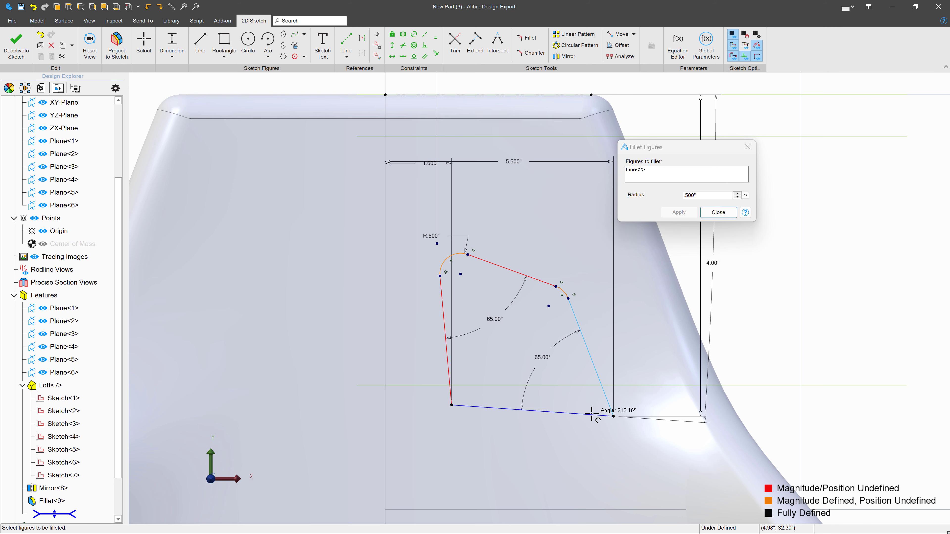
click(592, 414)
click(685, 214)
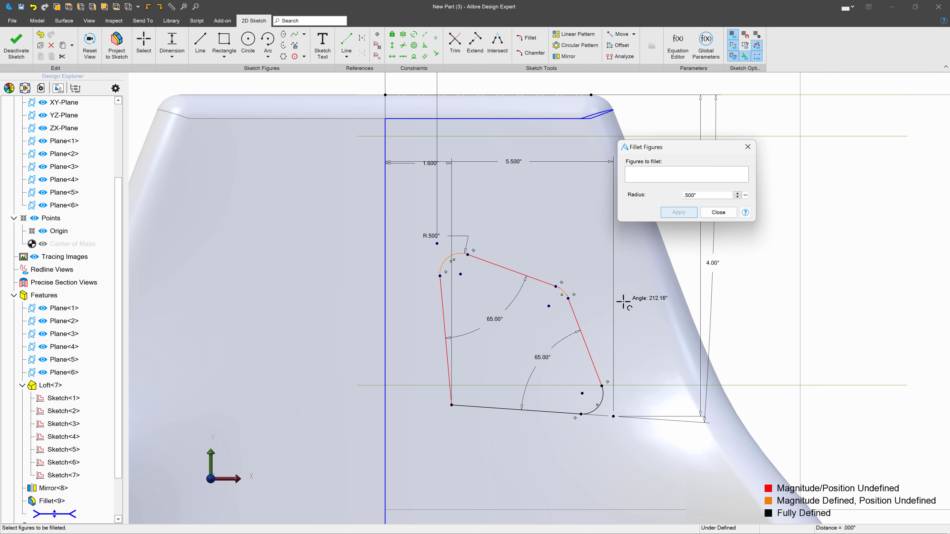
click(482, 410)
click(448, 365)
click(675, 211)
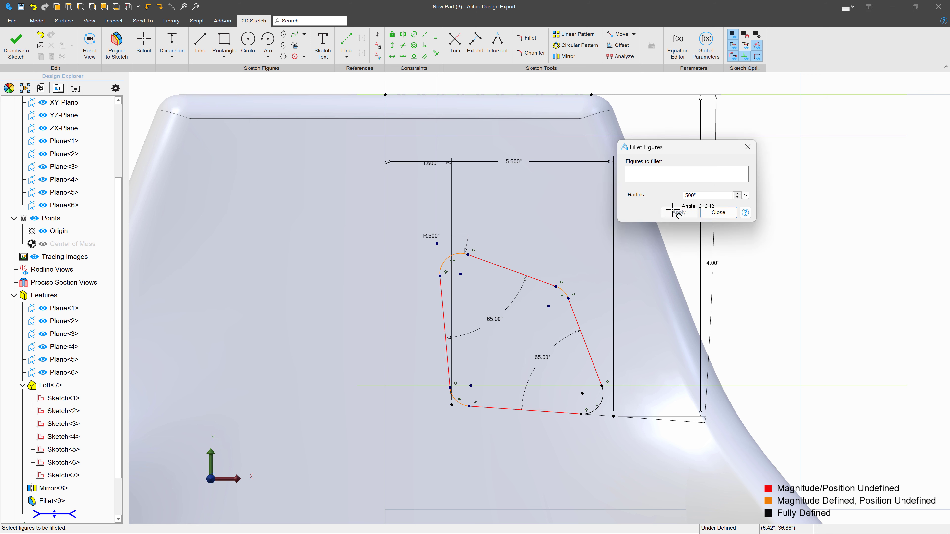
- Finish filleting and try moving the outline's upper outer and lower inner corners to test their freedom, undoing the moves
key(Escape)
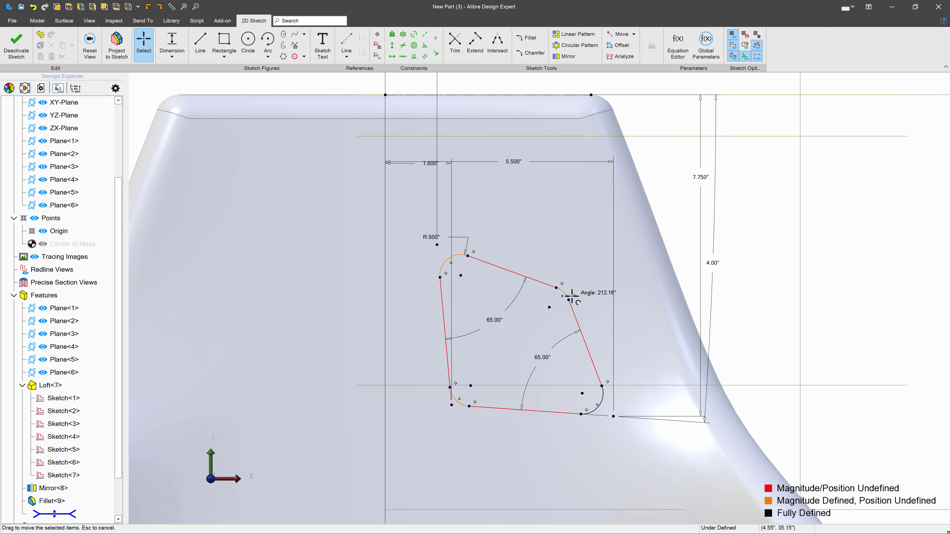
mouse_move(572, 296)
mouse_down()
mouse_move(551, 330)
mouse_move(530, 290)
mouse_move(547, 315)
mouse_move(536, 314)
mouse_up()
key(ctrl+z)
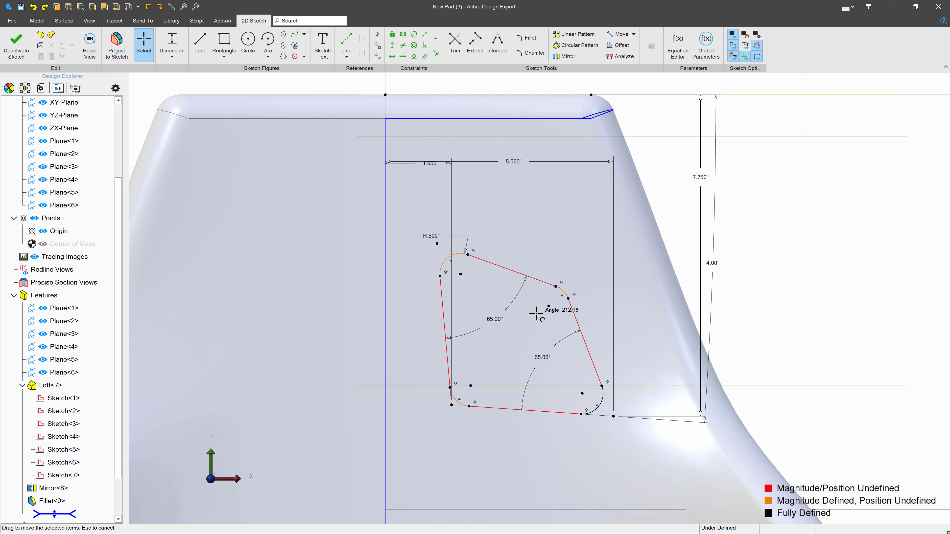
mouse_move(467, 387)
mouse_down()
mouse_move(468, 378)
mouse_move(463, 385)
mouse_move(499, 399)
mouse_up()
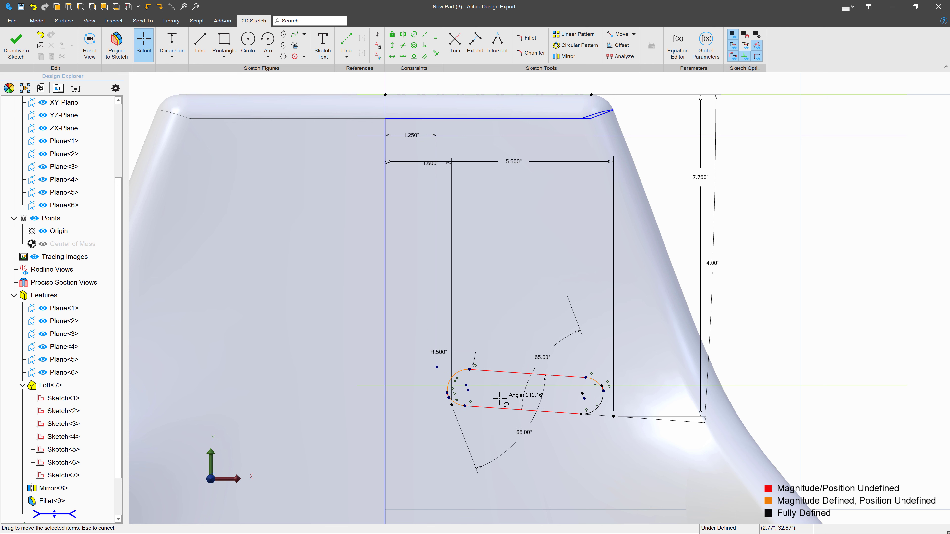
key(Escape)
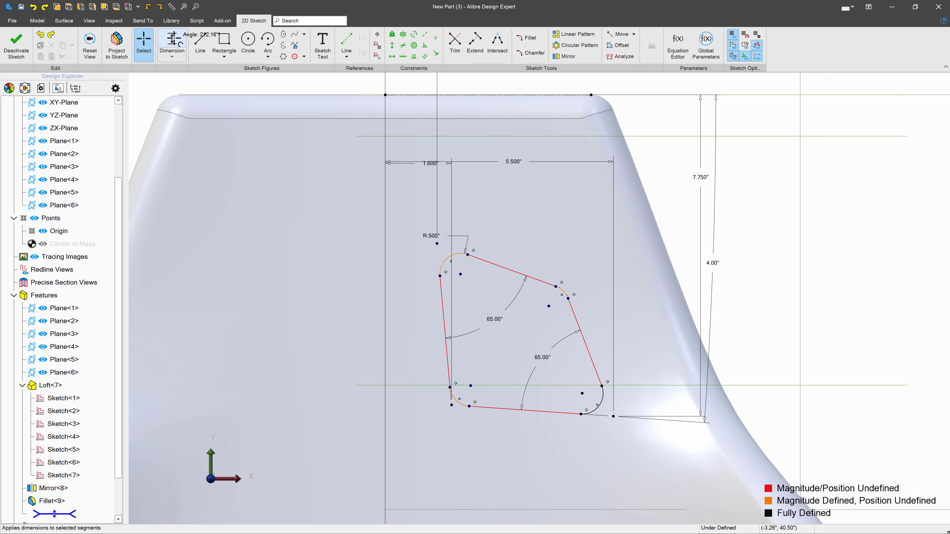
- Dimension the lower inner fillet's centre horizontally from the vertical centre axis, accepting the offered value
click(172, 44)
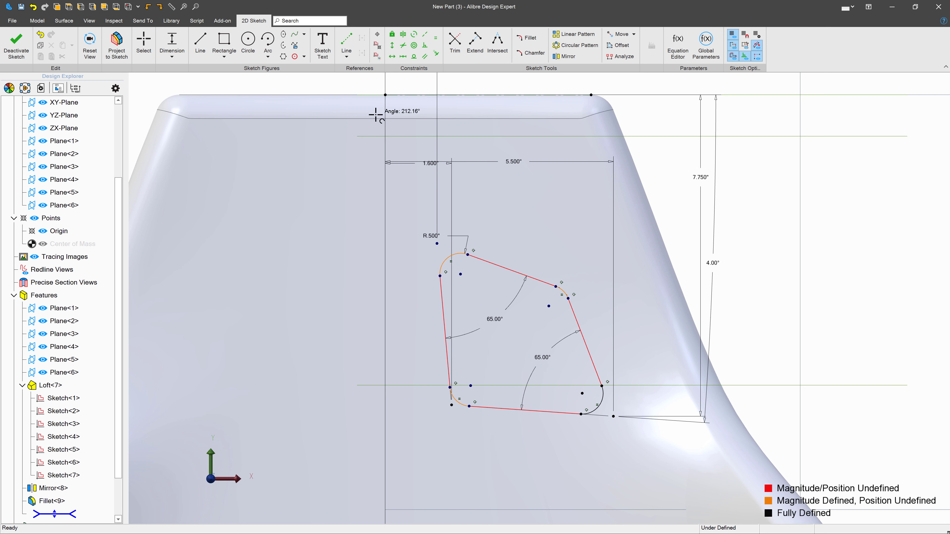
click(470, 386)
click(431, 446)
key(Return)
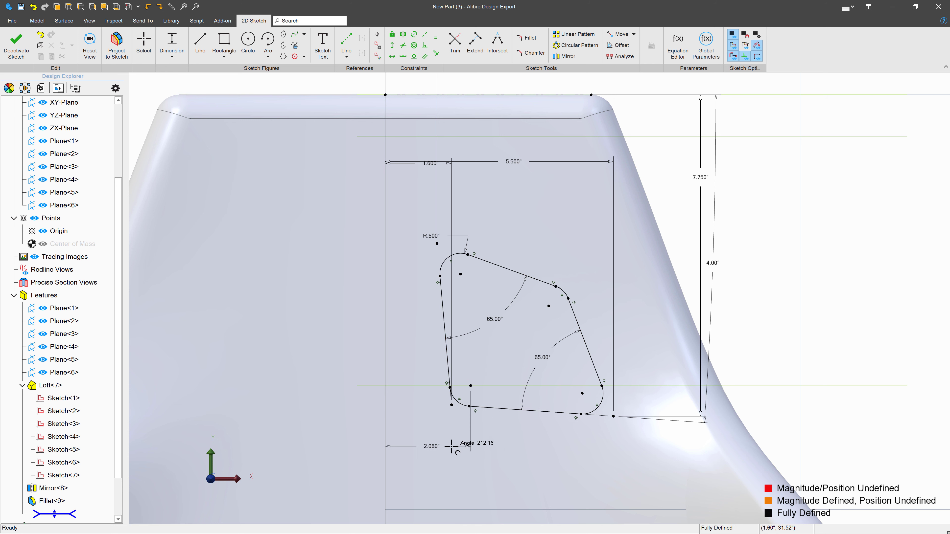
- Finish the sketch and cut the opening outline through the seat back with a Through ALL Extrude Cut
scroll(511, 356, down, 5)
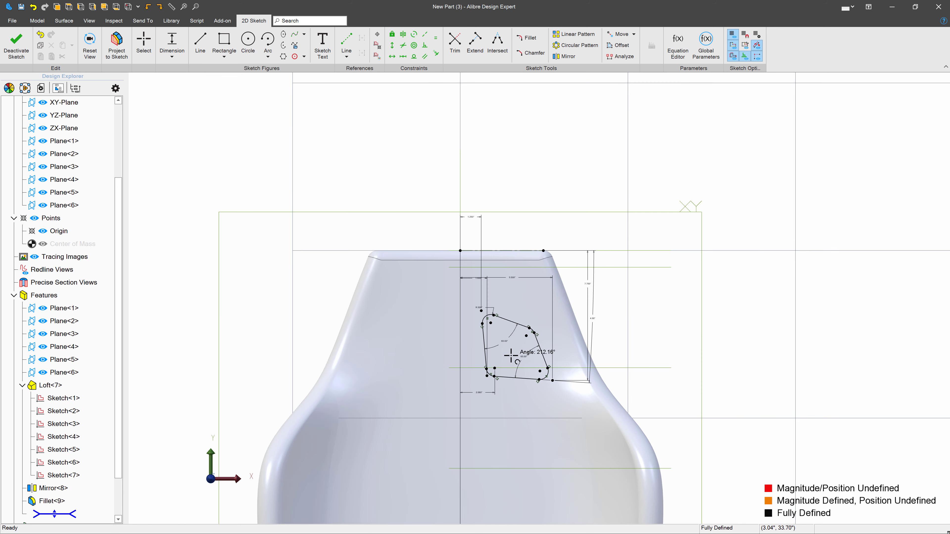
click(25, 45)
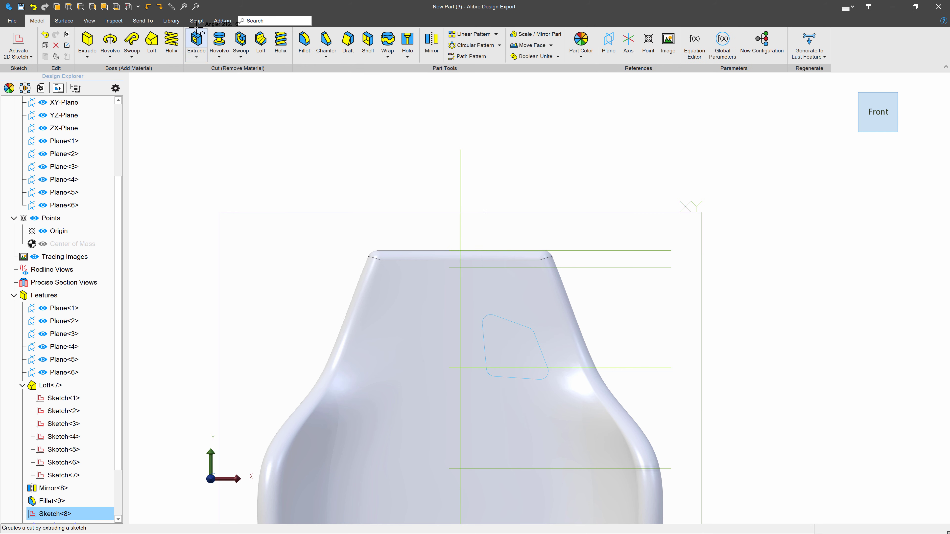
click(194, 40)
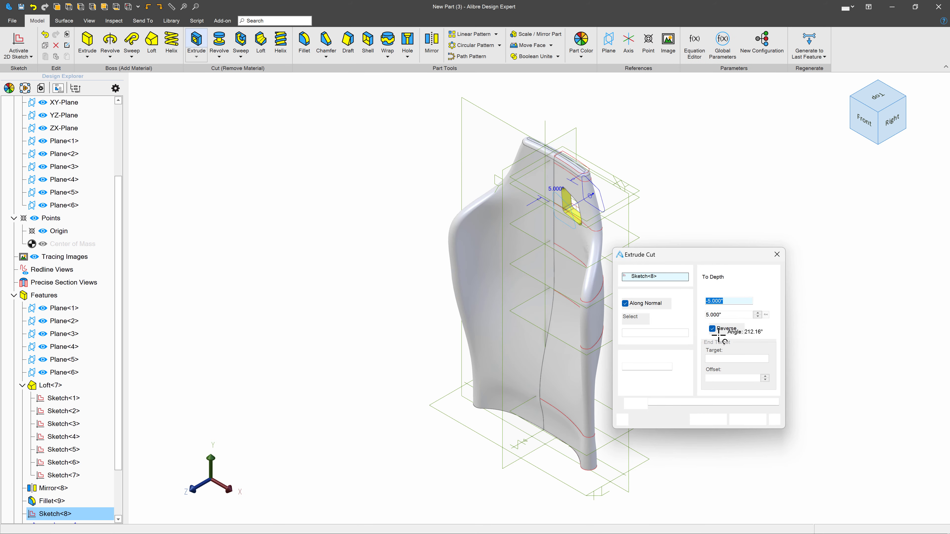
click(751, 277)
click(745, 285)
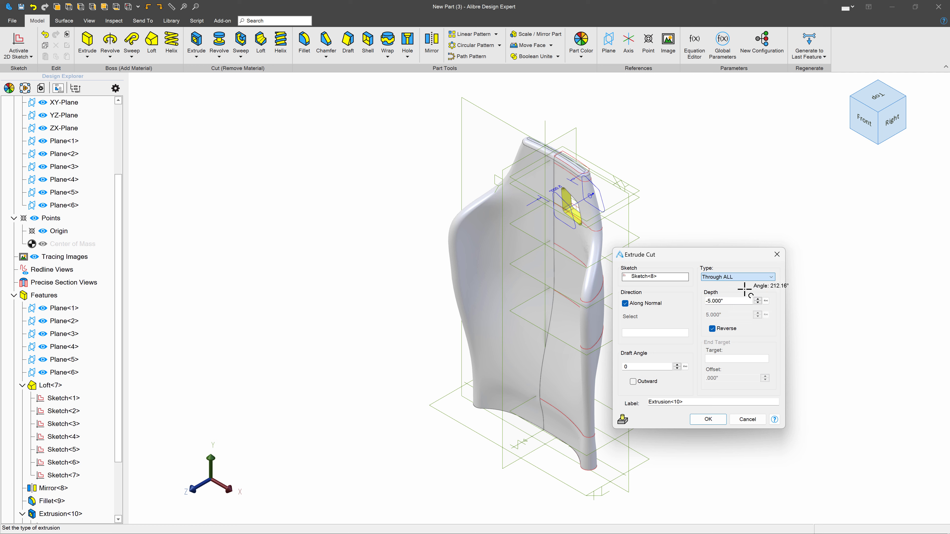
click(708, 418)
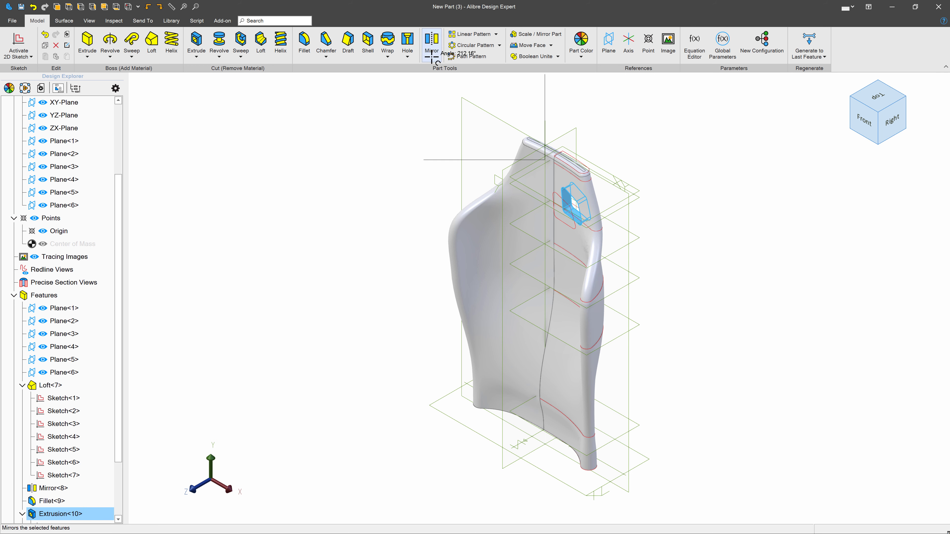
- Mirror the opening cut about the seat back's central YZ-Plane to create the matching opening on the other half
click(434, 48)
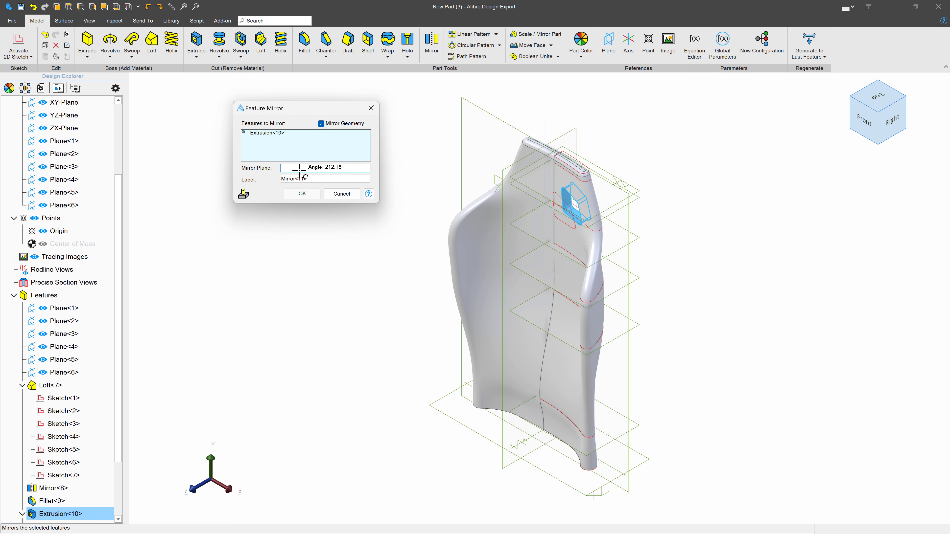
click(299, 168)
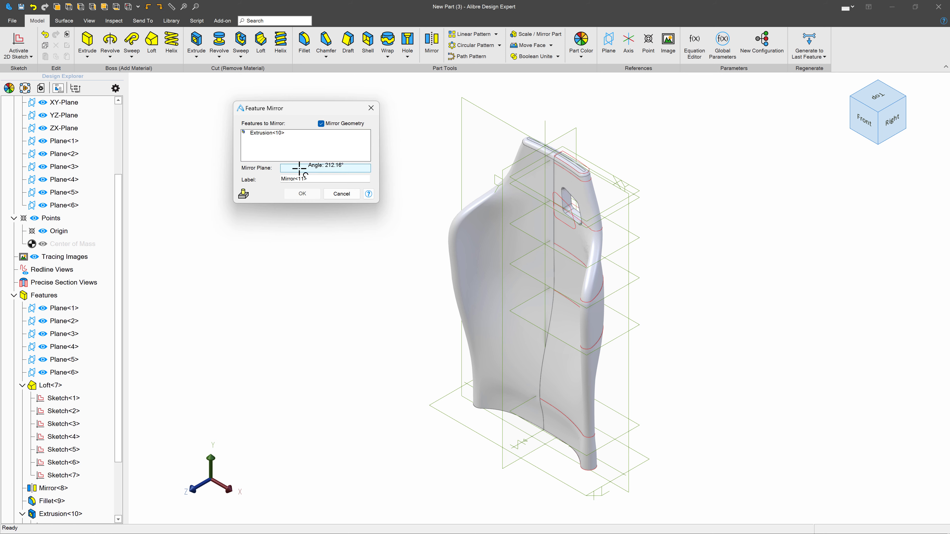
click(561, 134)
click(302, 194)
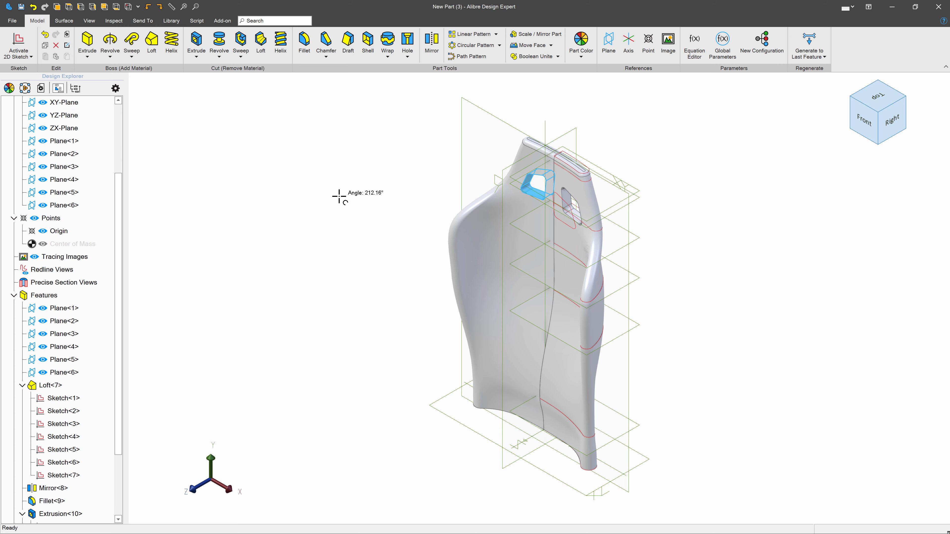
- Fillet the front edges of both openings and the rear edge of the original opening with a .575" constant radius
scroll(557, 180, up, 5)
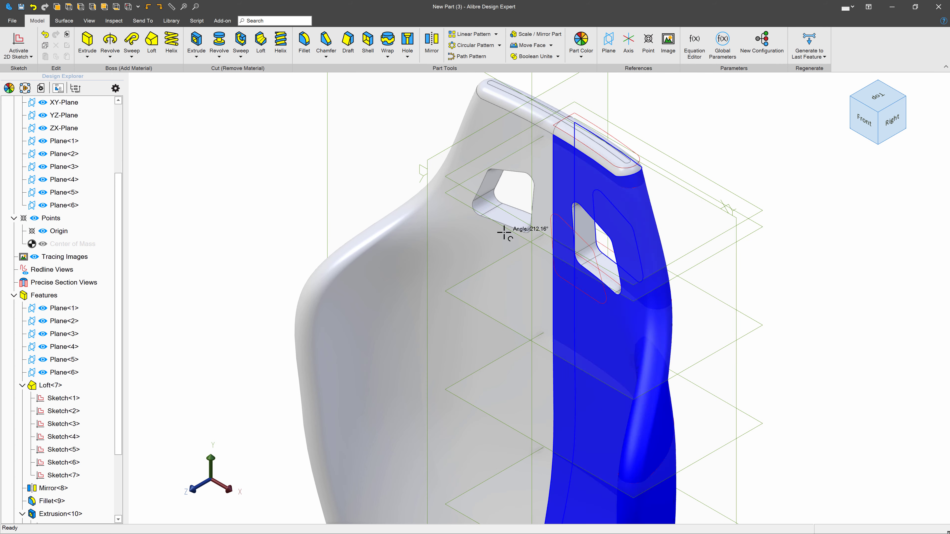
scroll(504, 233, down, 1)
scroll(621, 246, up, 1)
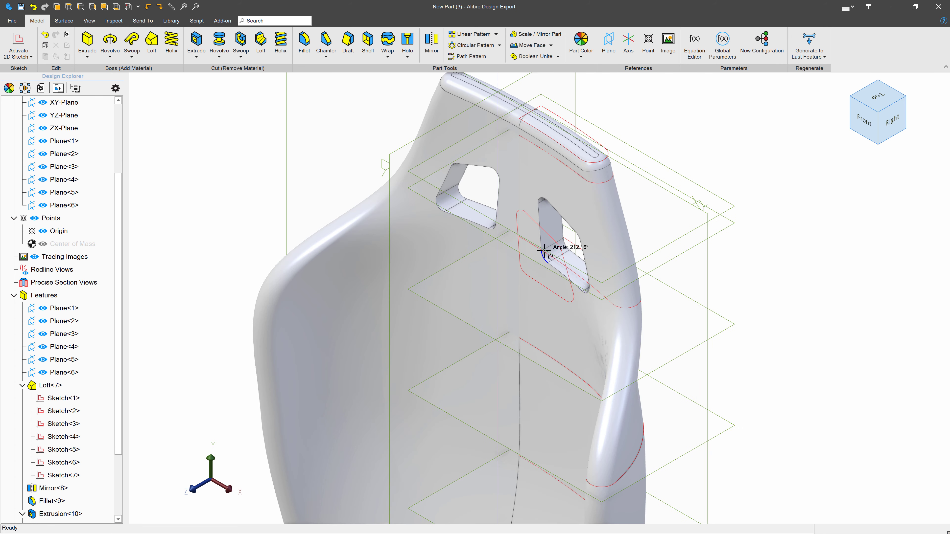
click(304, 41)
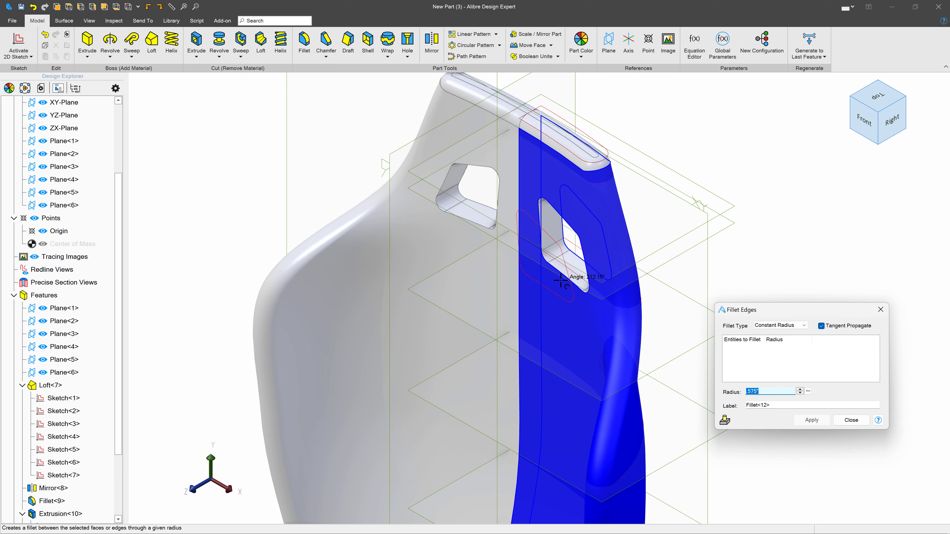
click(561, 280)
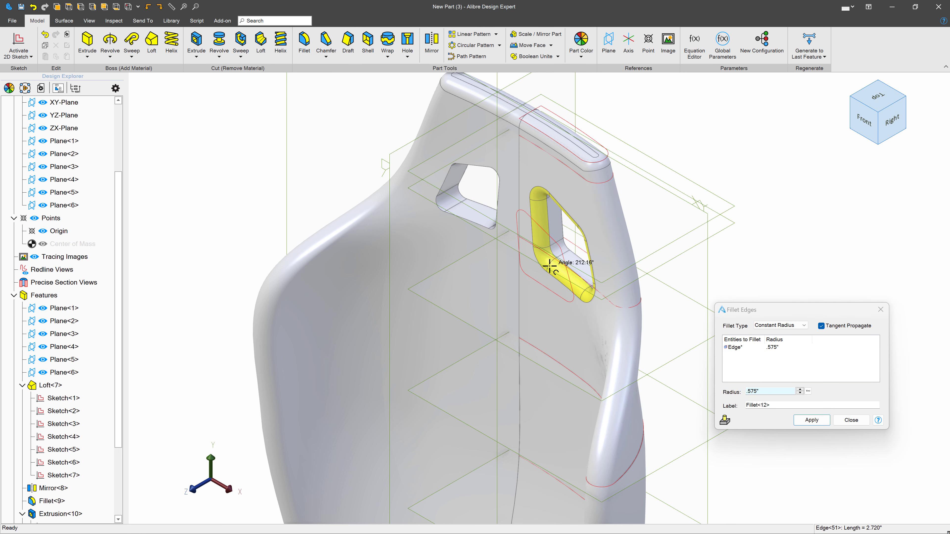
click(471, 222)
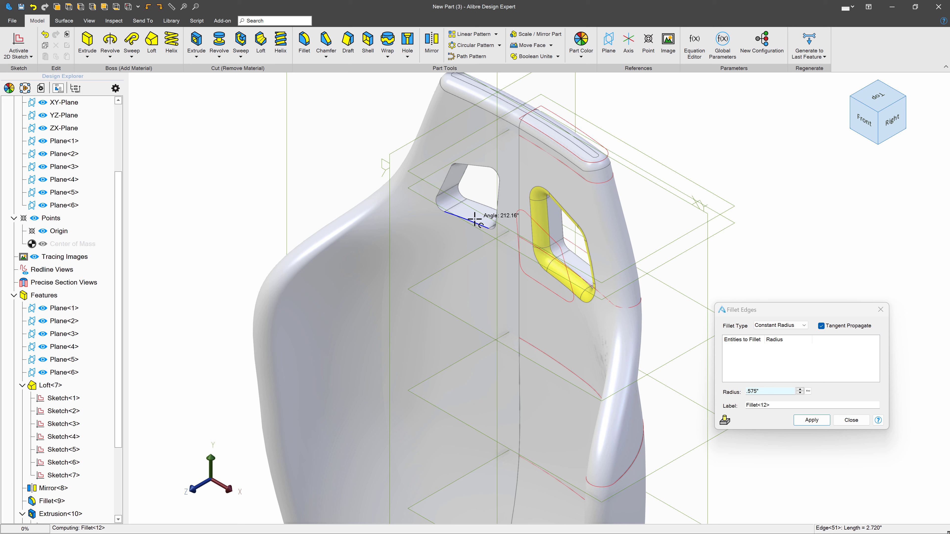
click(483, 205)
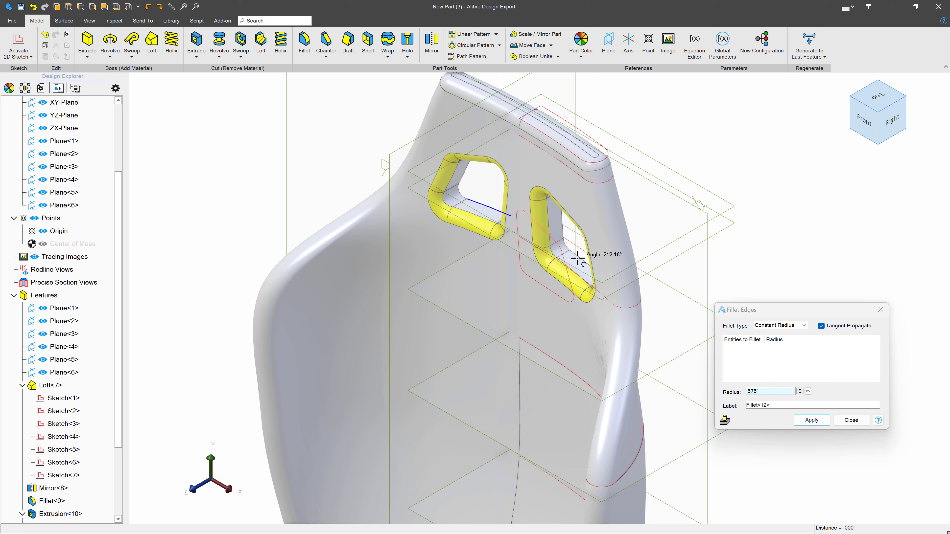
click(578, 258)
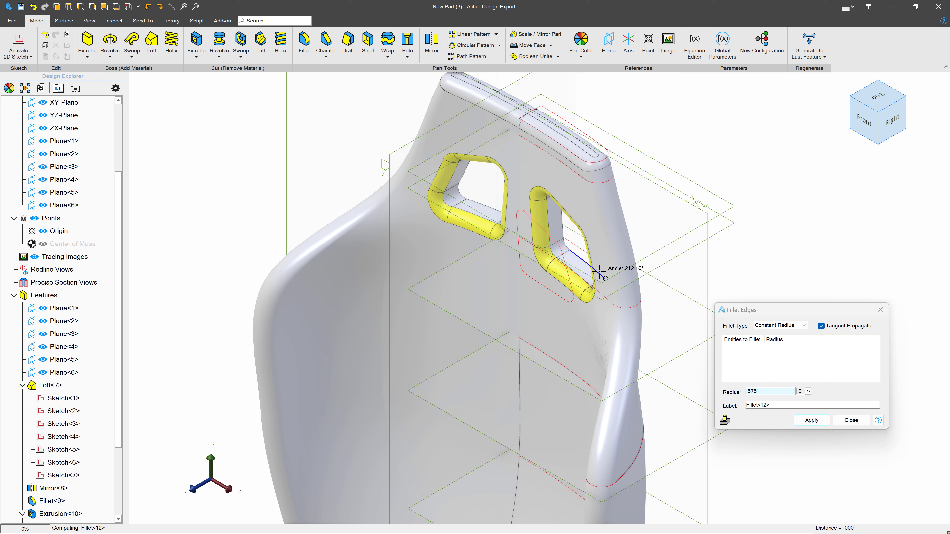
middle_drag(573, 249, 553, 257)
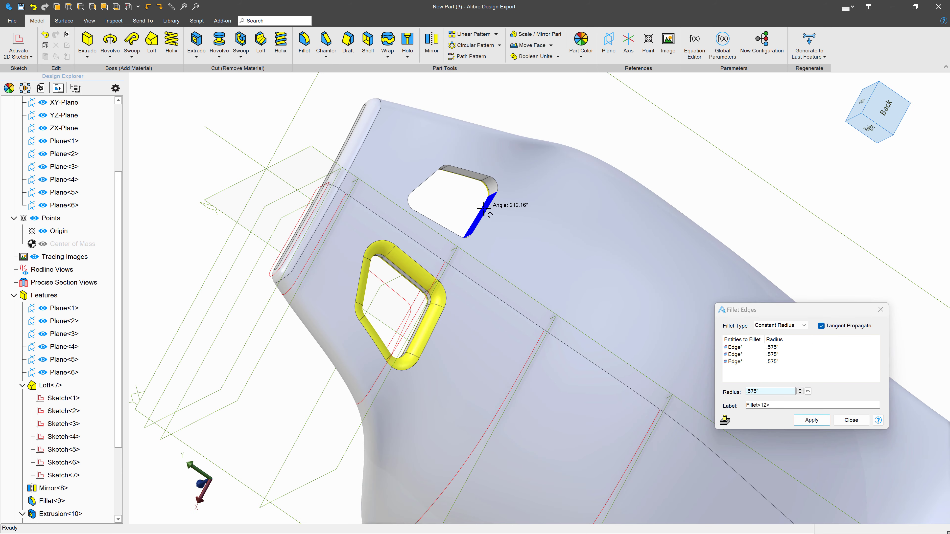
click(483, 205)
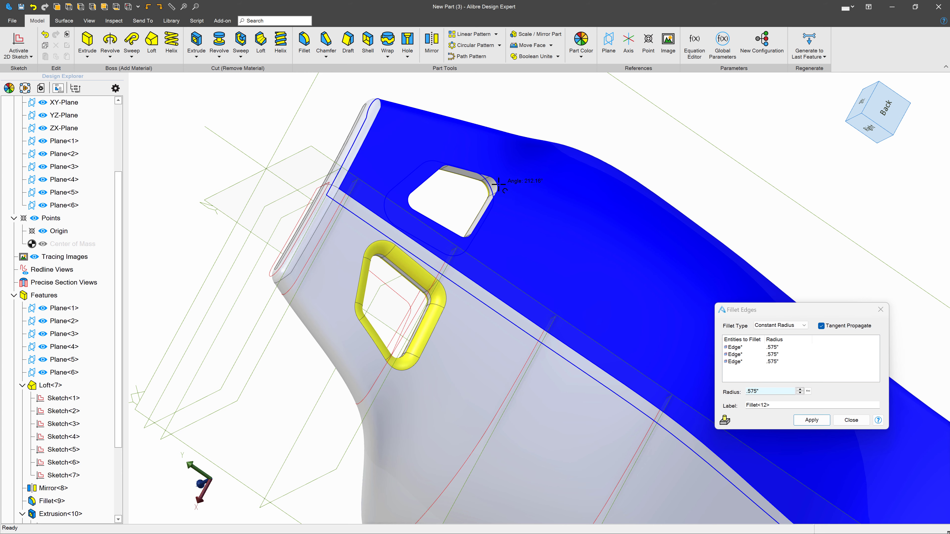
middle_drag(522, 228, 547, 224)
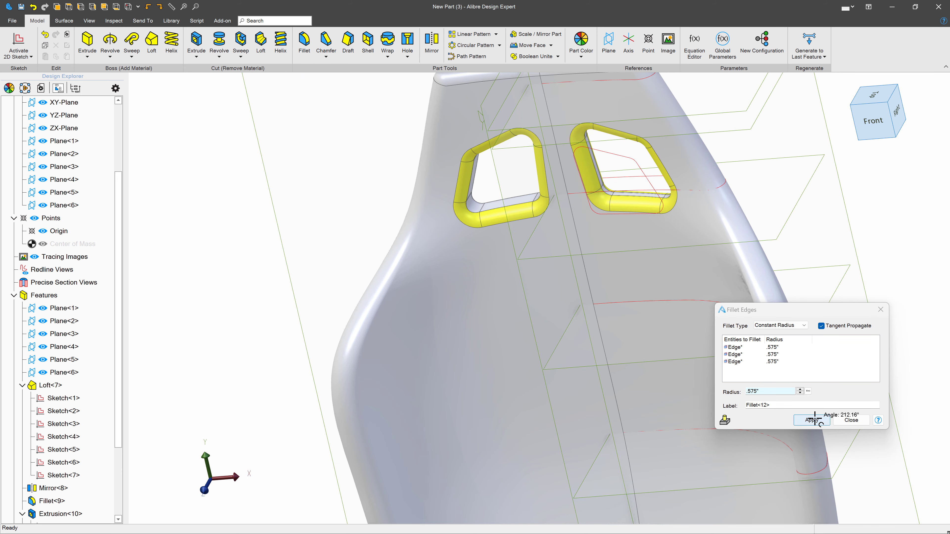
click(811, 420)
- Fillet the rear edge of the mirrored opening with a .575" radius and finish filleting
middle_drag(711, 262, 665, 123)
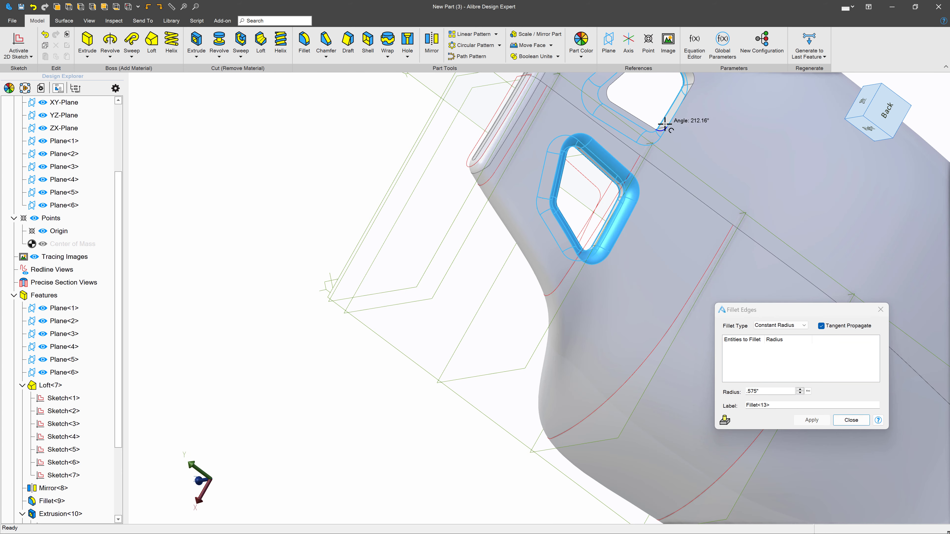
click(677, 109)
middle_drag(649, 210, 618, 264)
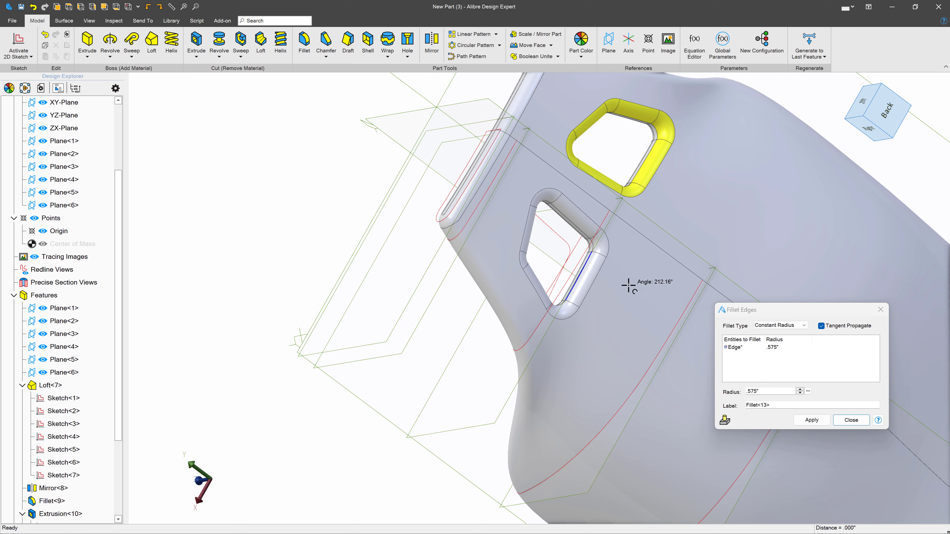
click(821, 421)
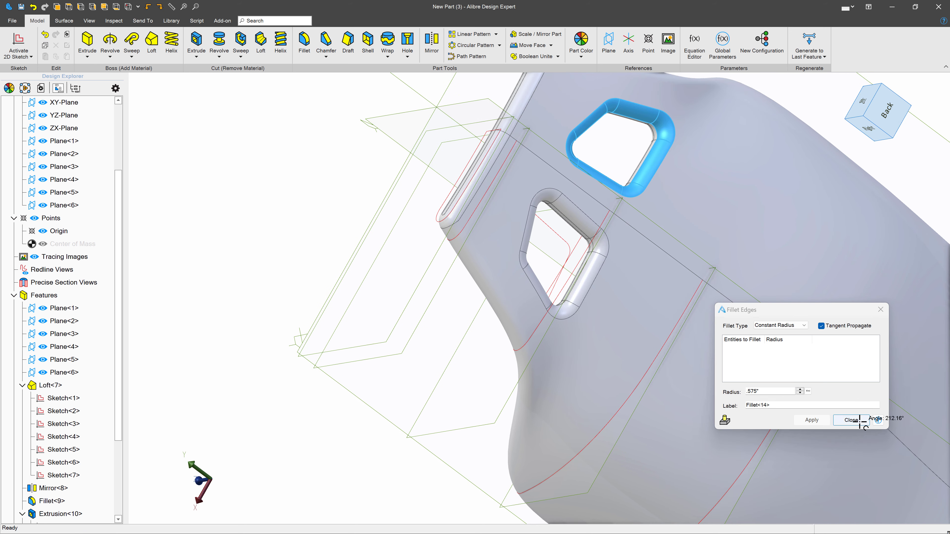
click(851, 419)
click(508, 364)
middle_drag(422, 368, 443, 282)
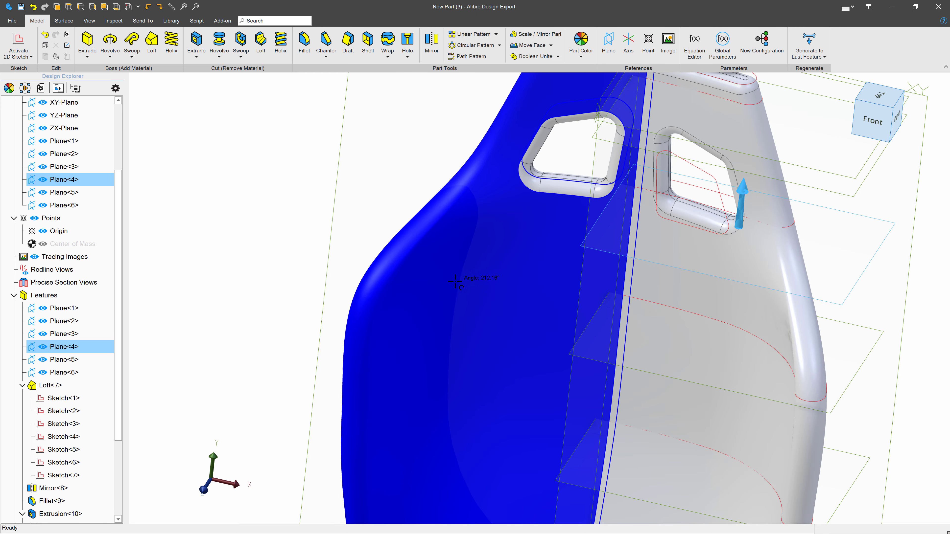
scroll(443, 269, down, 3)
scroll(537, 445, up, 3)
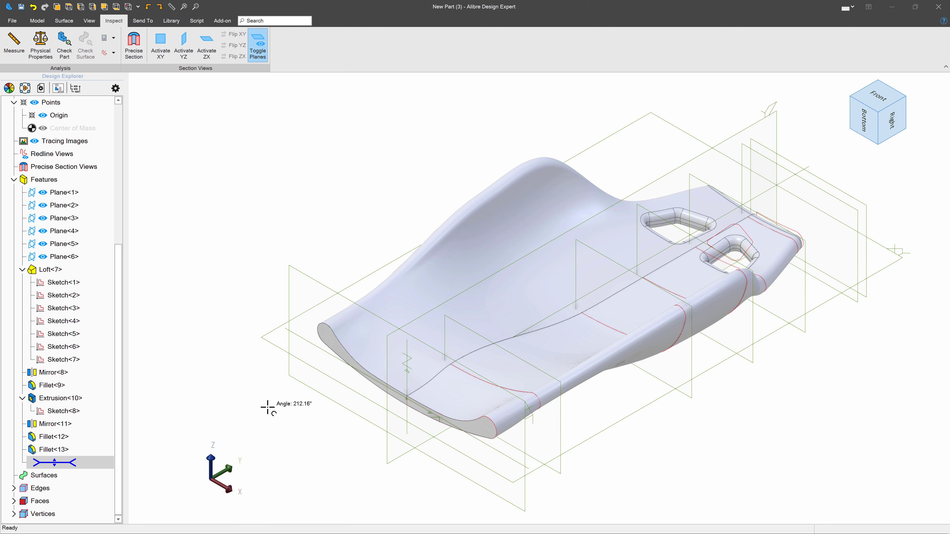
- Start a new 2D sketch on the flat end face at the bottom of the seat back
click(318, 337)
click(32, 19)
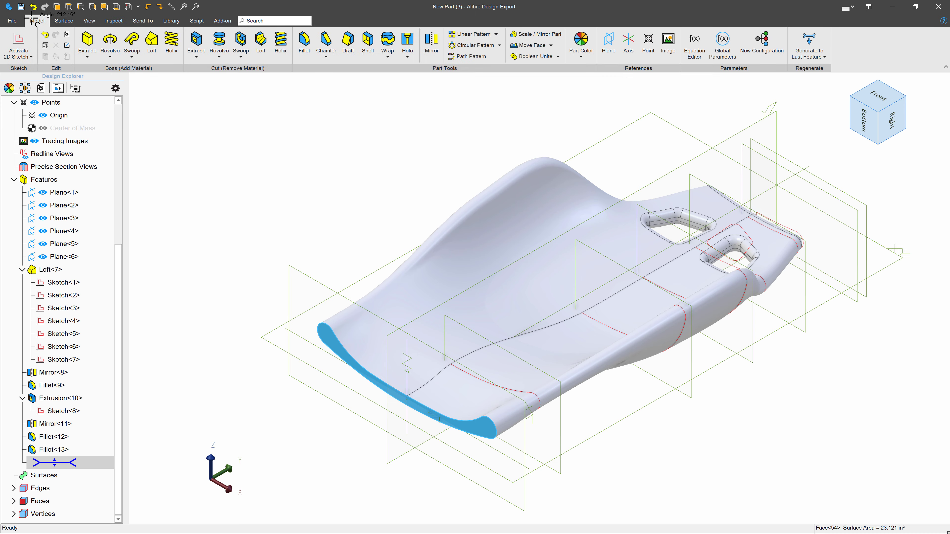
click(18, 42)
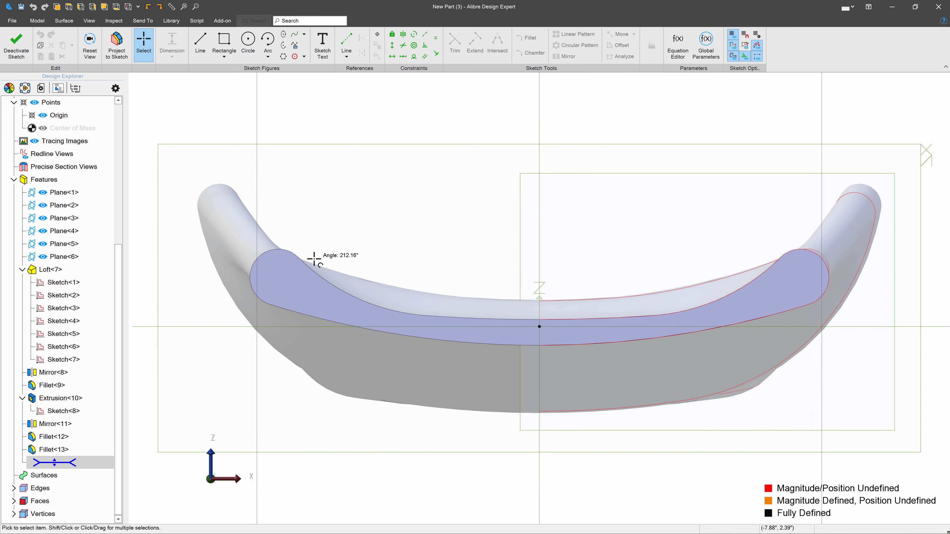
- Project both halves of the end face's outline into the sketch as sketch figures, maintaining association to the source edges
click(117, 44)
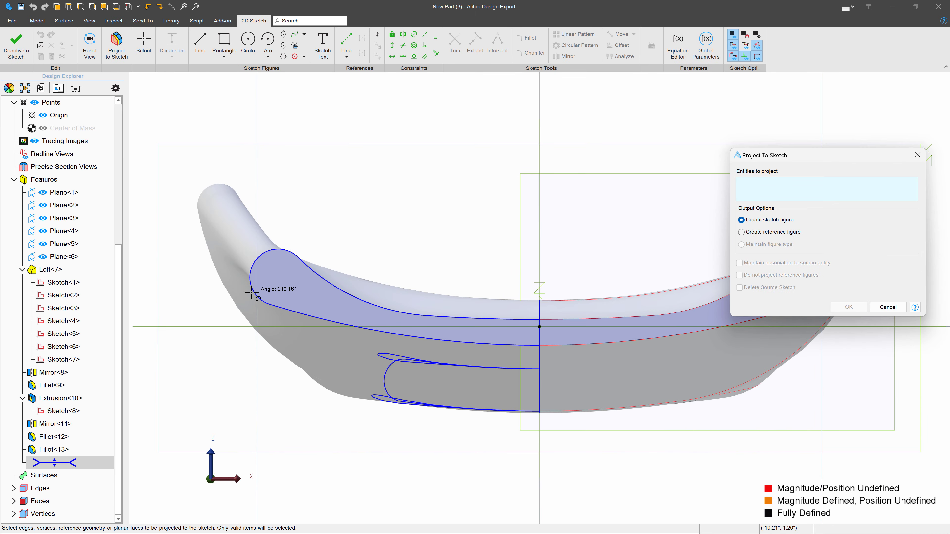
click(252, 292)
scroll(153, 340, down, 5)
scroll(500, 329, up, 5)
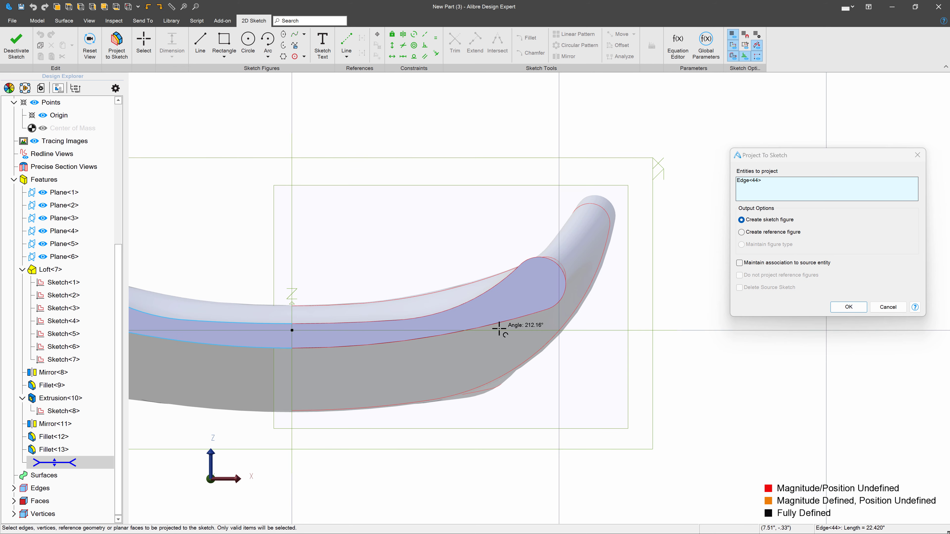
click(562, 272)
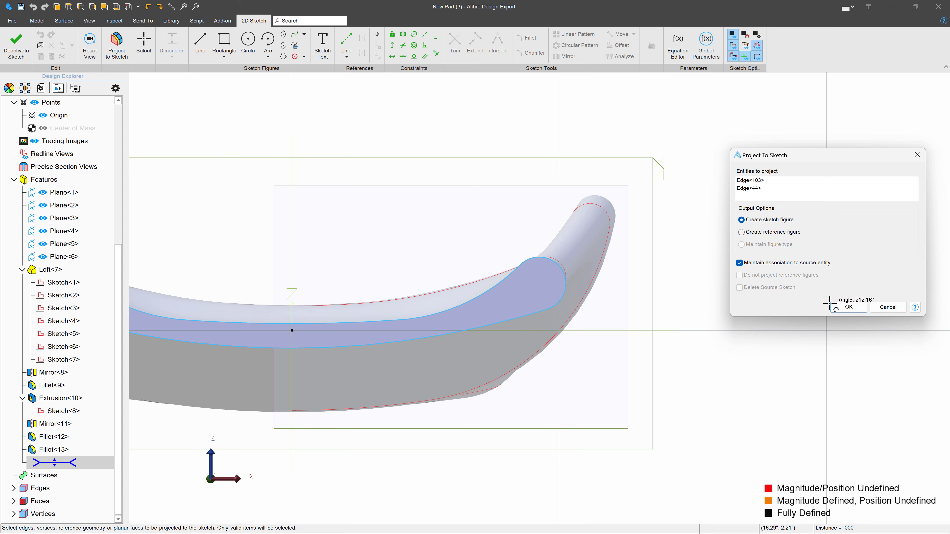
click(847, 307)
scroll(721, 290, down, 2)
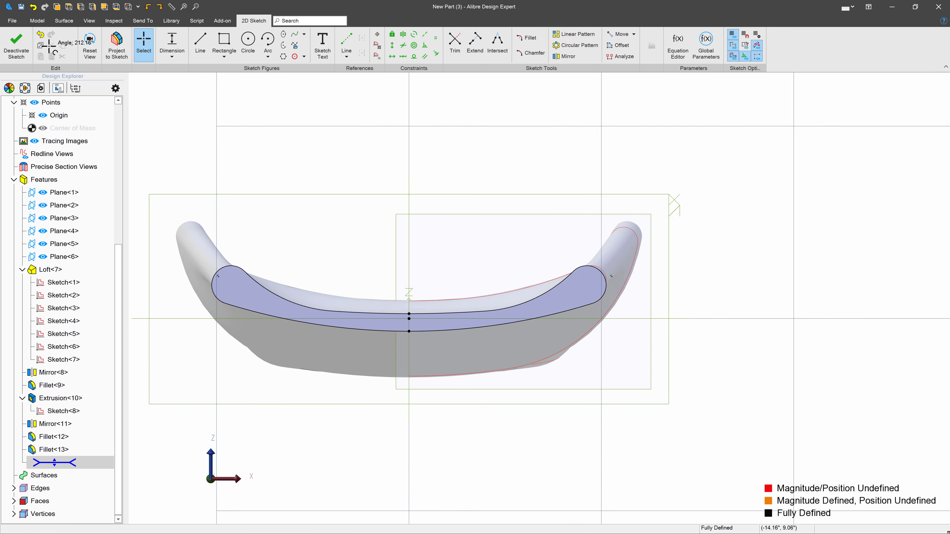
- Finish the end-face outline sketch and try extruding it as a boss
click(16, 43)
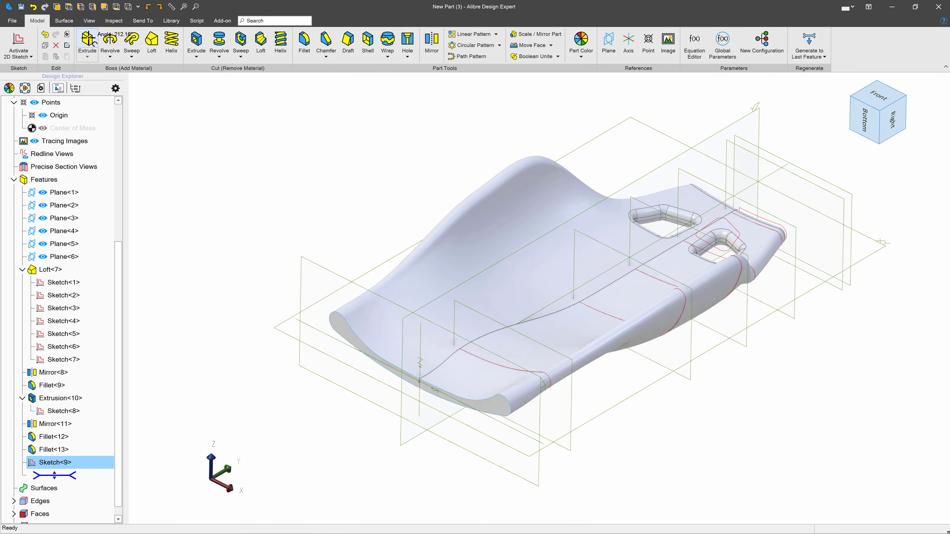
click(93, 41)
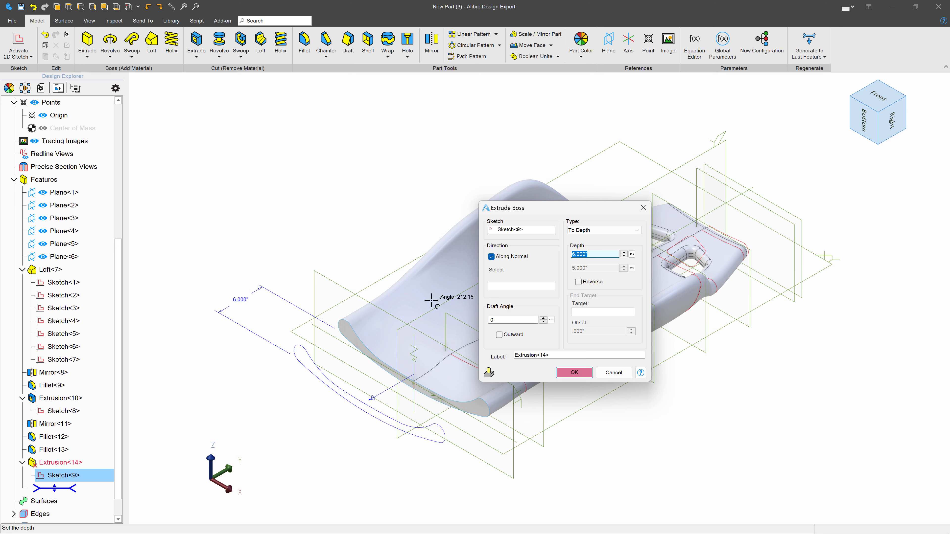
click(608, 373)
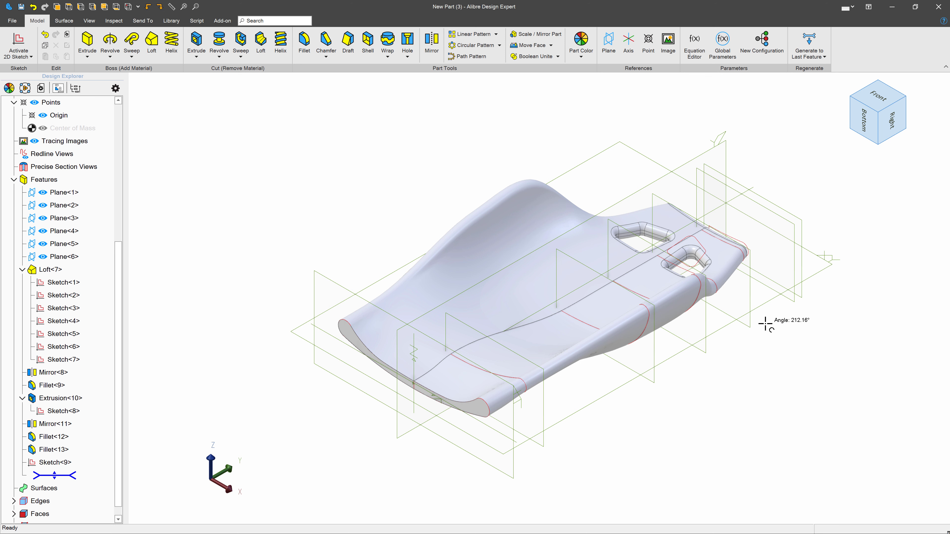
- Push the flat bottom end face of the seat back outward 5.000" with a Push Pull Planar Face move
scroll(456, 437, up, 2)
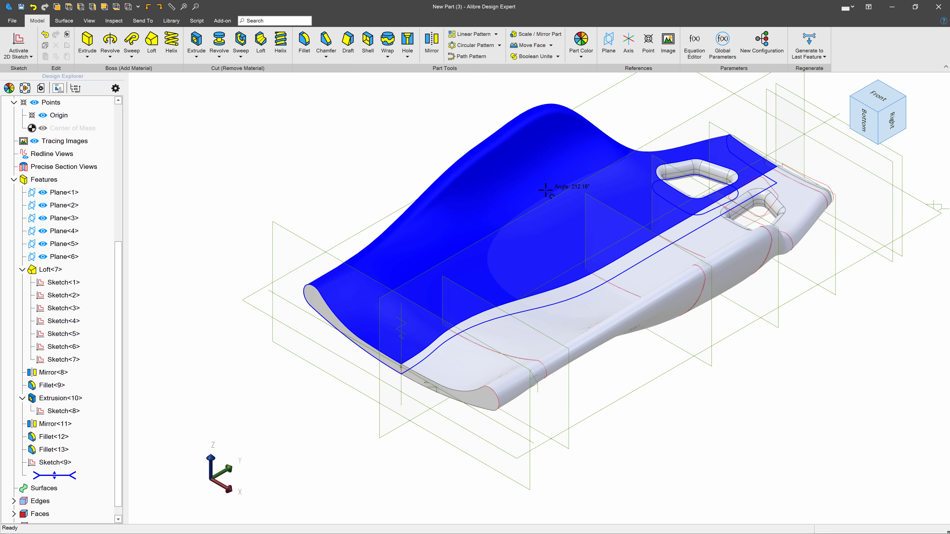
click(529, 46)
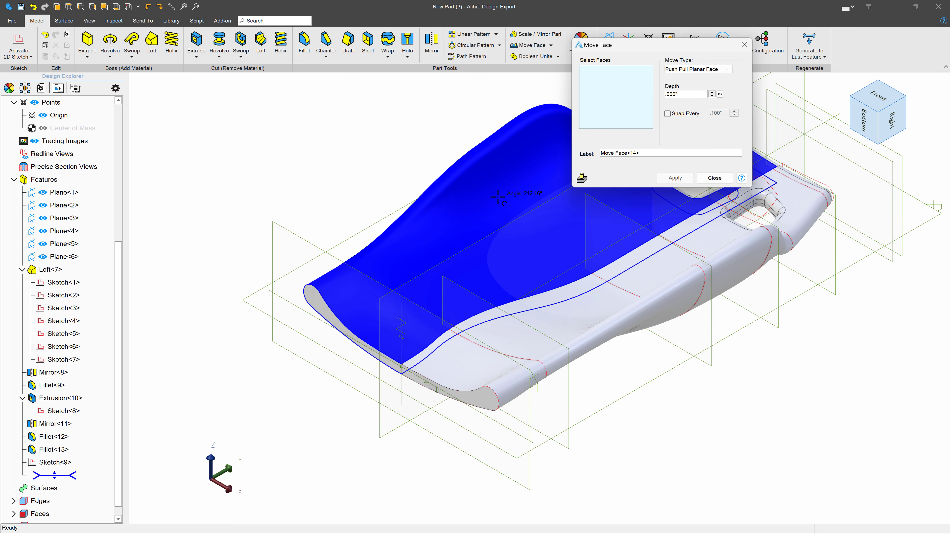
click(321, 289)
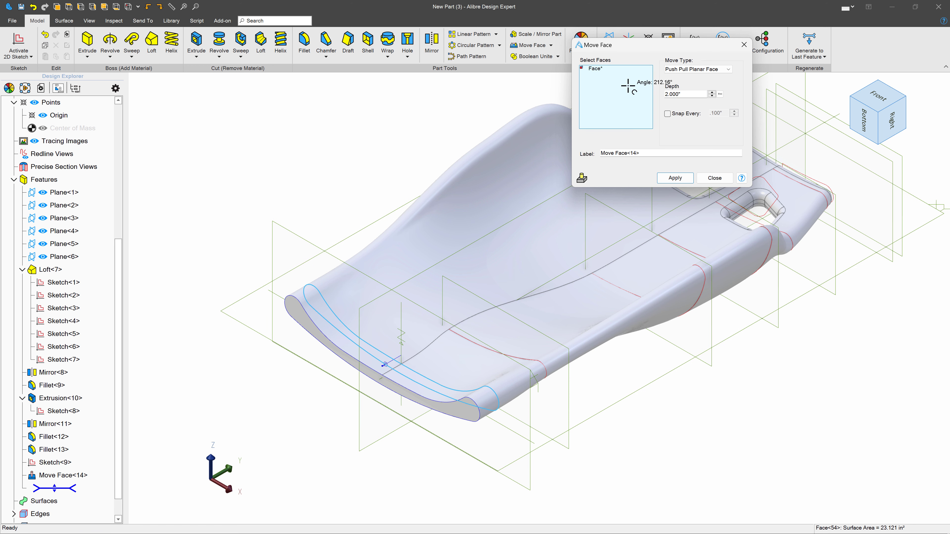
key(Tab)
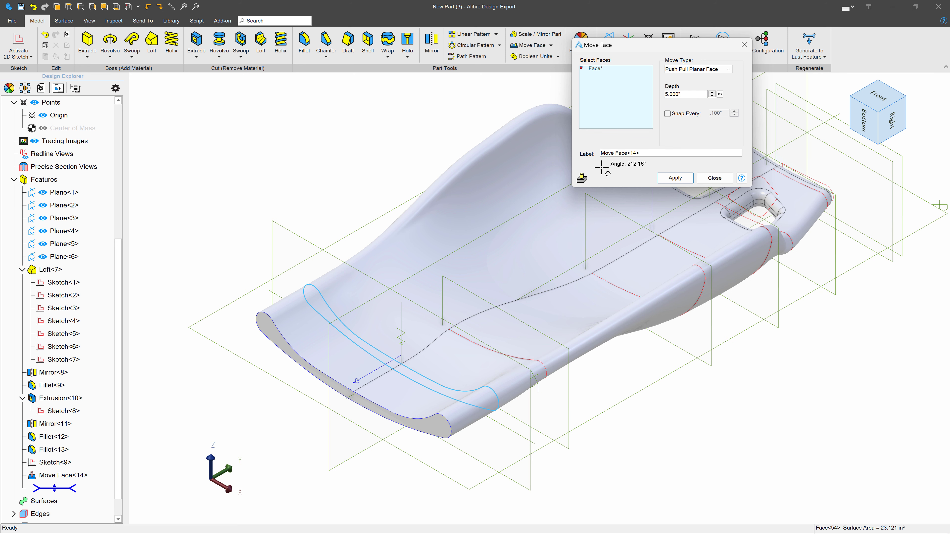
click(675, 179)
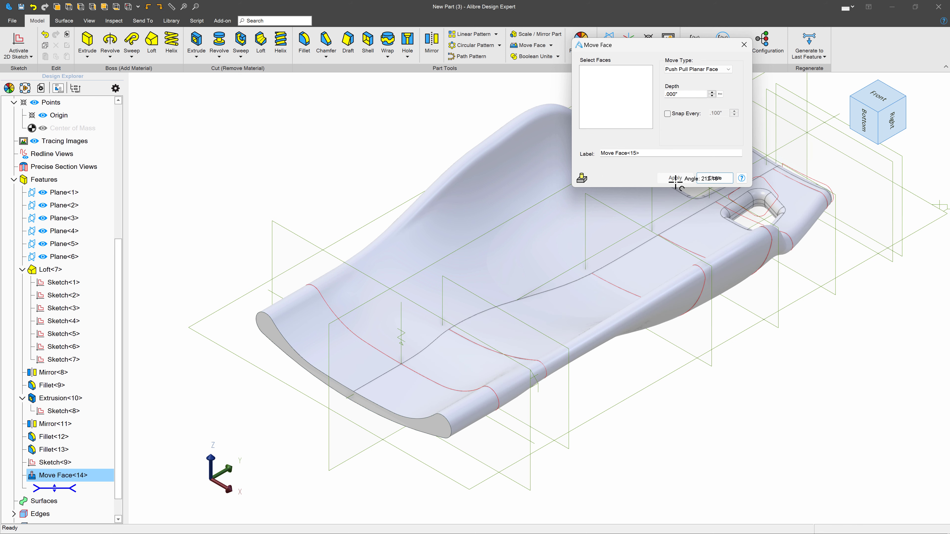
click(714, 178)
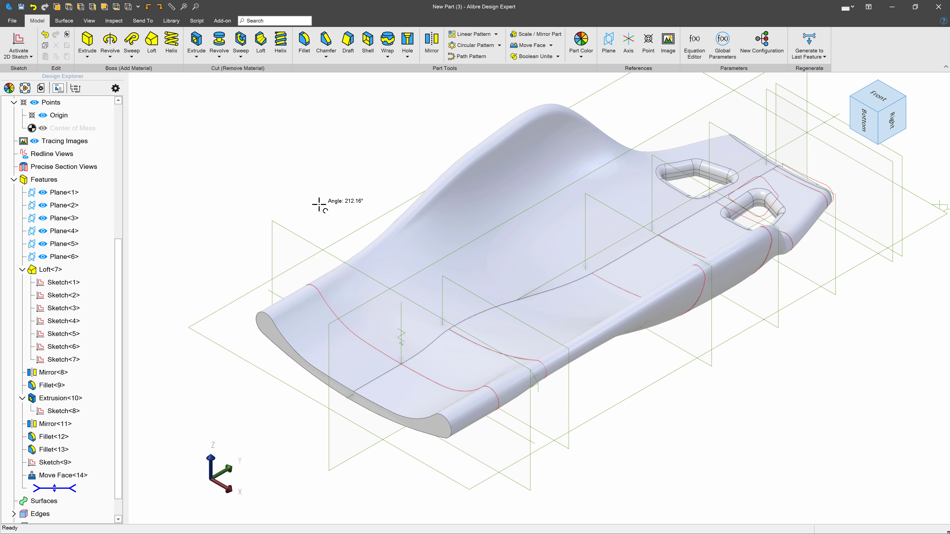
- Start a new 2D sketch on the XY plane, facing the front of the seat back
mouse_move(297, 283)
middle_down()
mouse_move(306, 279)
mouse_move(306, 291)
middle_up()
scroll(305, 292, down, 4)
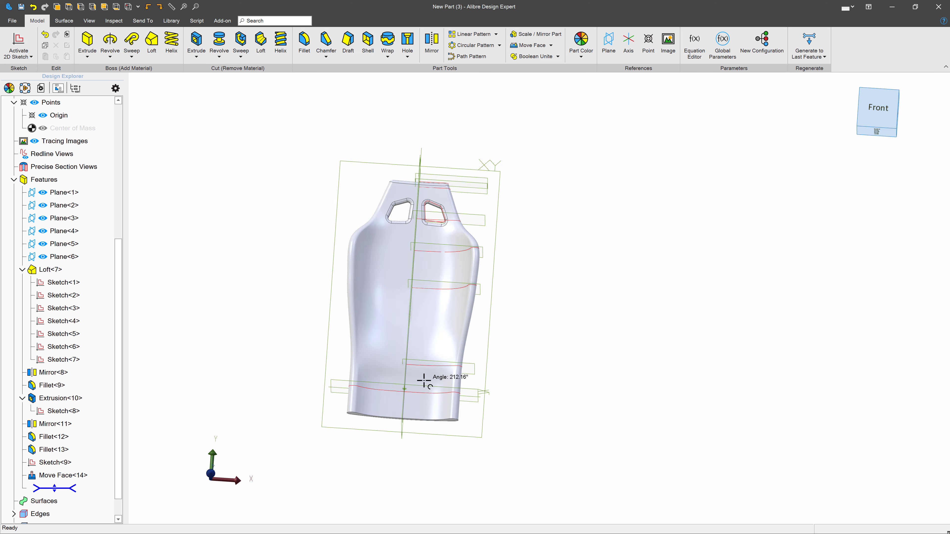
scroll(422, 389, up, 4)
scroll(422, 391, down, 3)
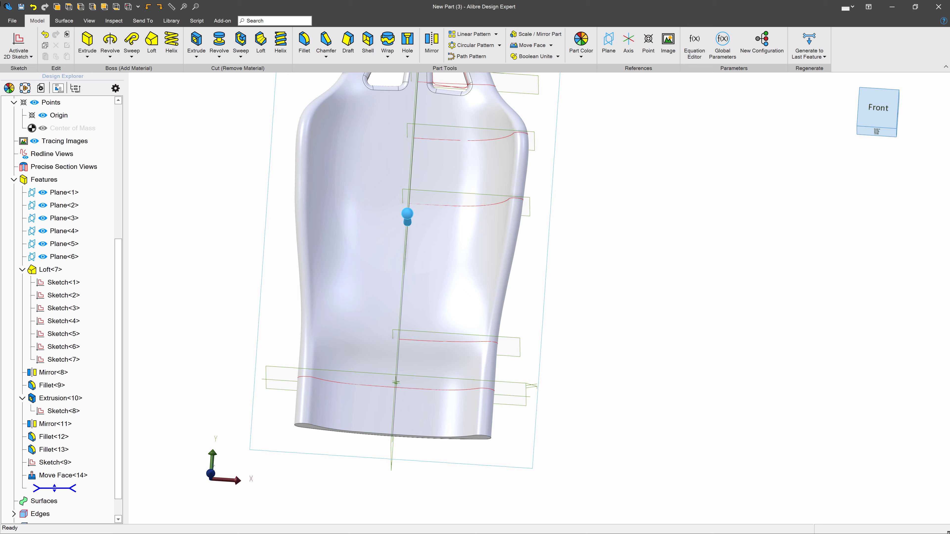
click(18, 47)
- Sketch a downward-bulging arc across the lower seat back, with its center above the origin
scroll(563, 449, up, 2)
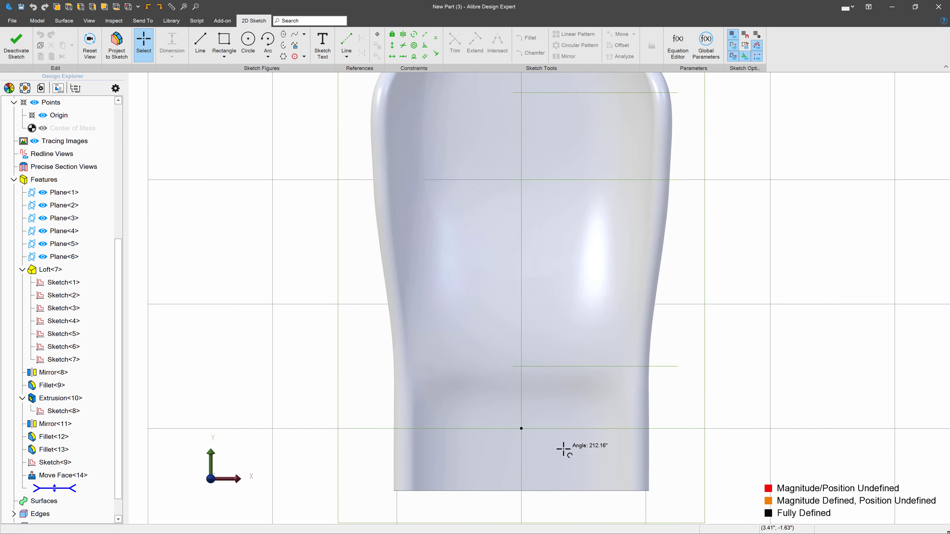
scroll(559, 458, up, 2)
scroll(512, 290, down, 2)
scroll(520, 452, up, 2)
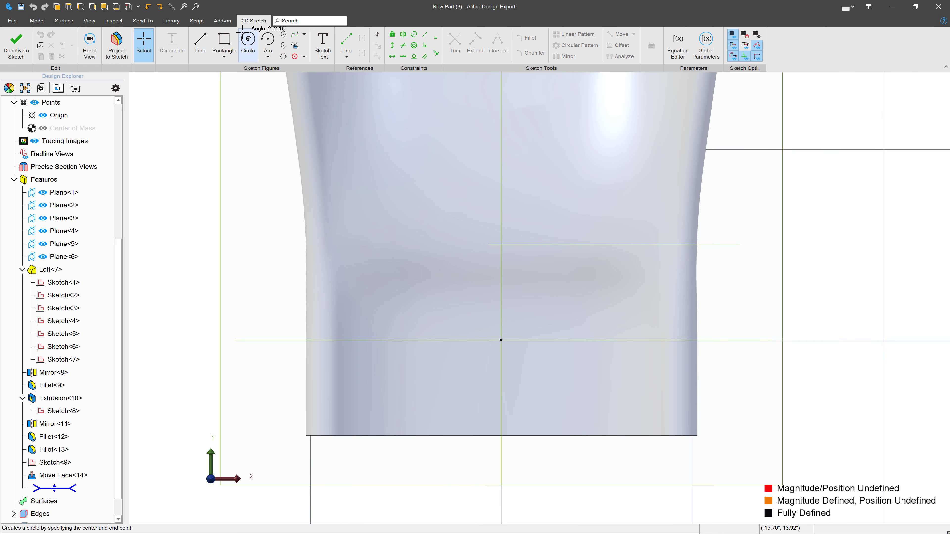
click(268, 39)
click(540, 245)
click(436, 403)
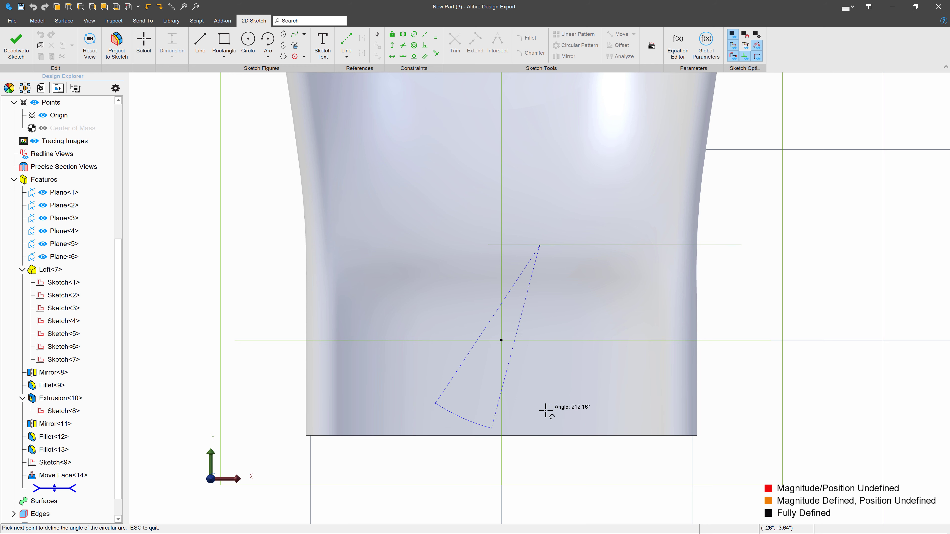
click(592, 412)
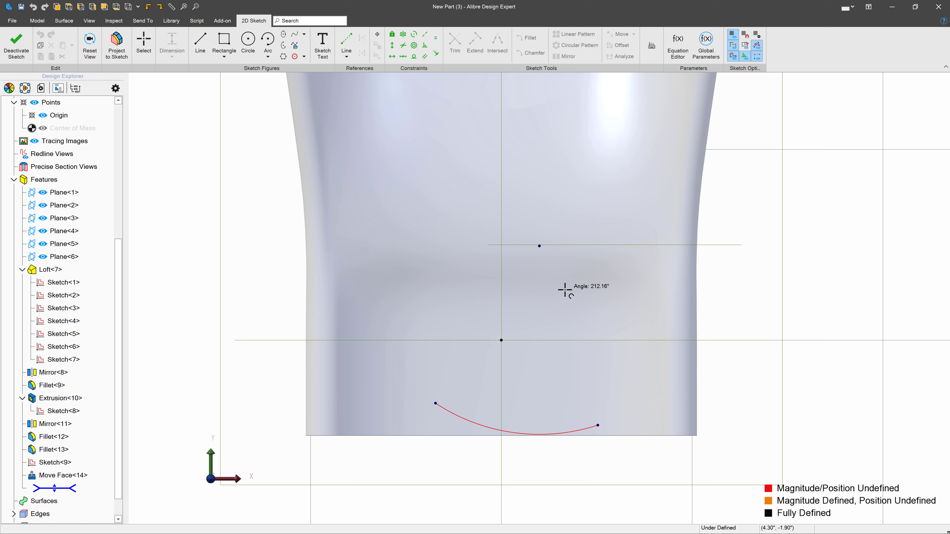
- Align the arc's center point vertically with the origin
click(392, 45)
click(539, 246)
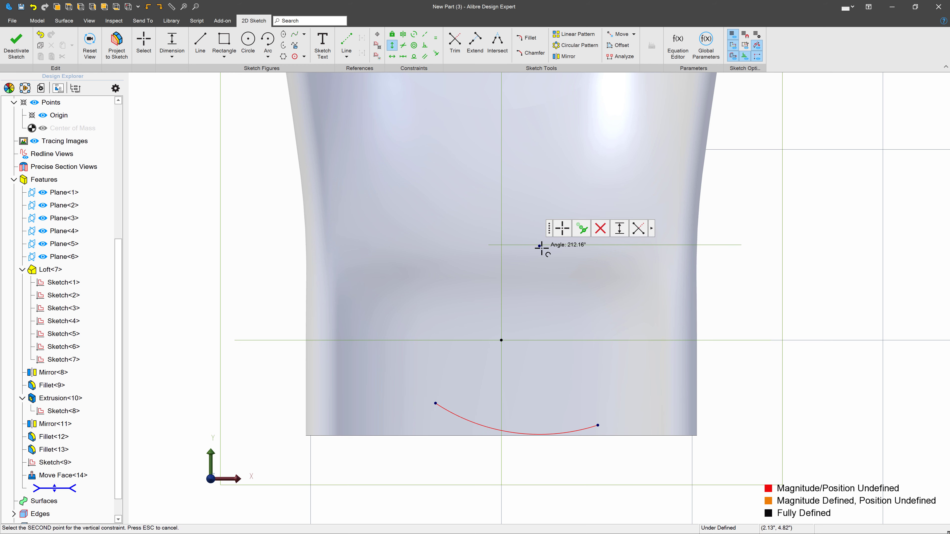
click(501, 339)
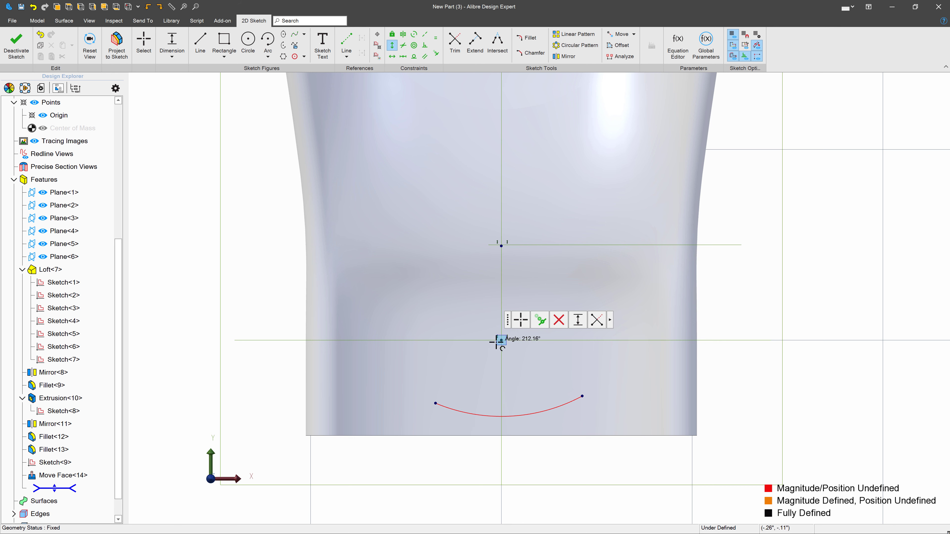
key(Escape)
- Dimension the horizontal distance between the arc's endpoints as 25.000"
click(172, 43)
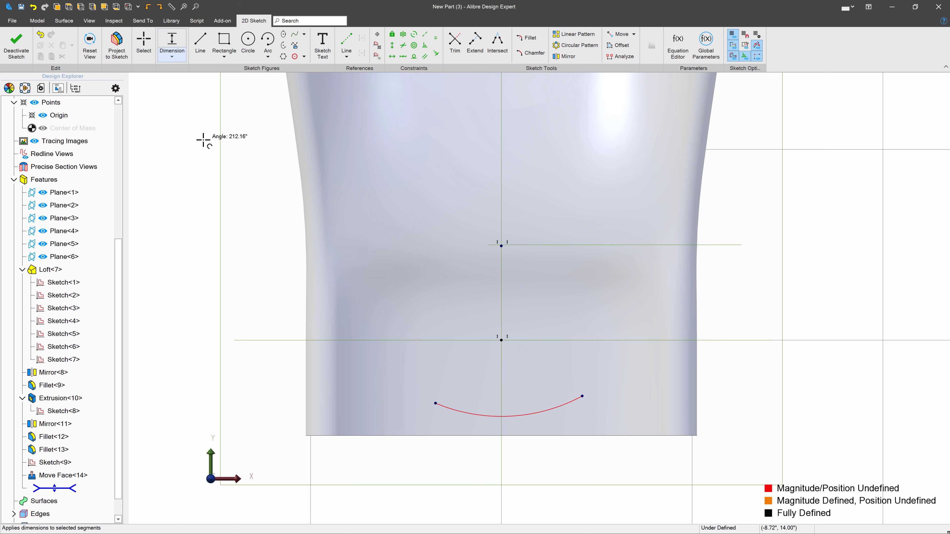
click(436, 403)
click(582, 396)
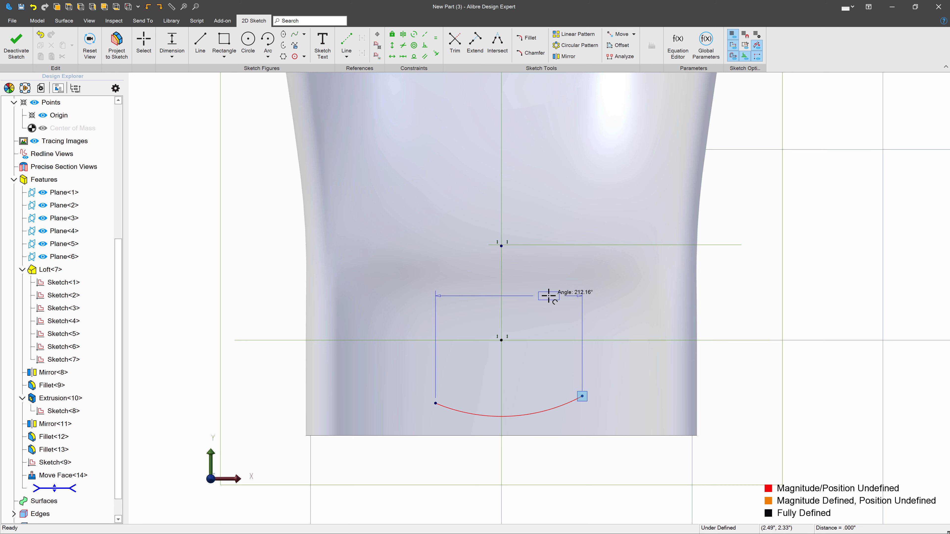
click(548, 296)
key(Return)
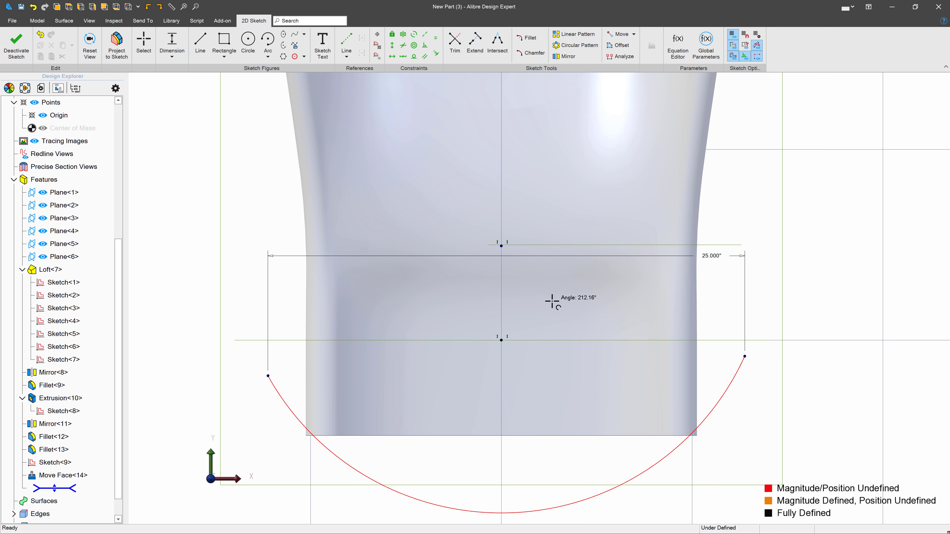
- Dimension the arc's radius as 50" and finish dimensioning
click(302, 426)
click(269, 443)
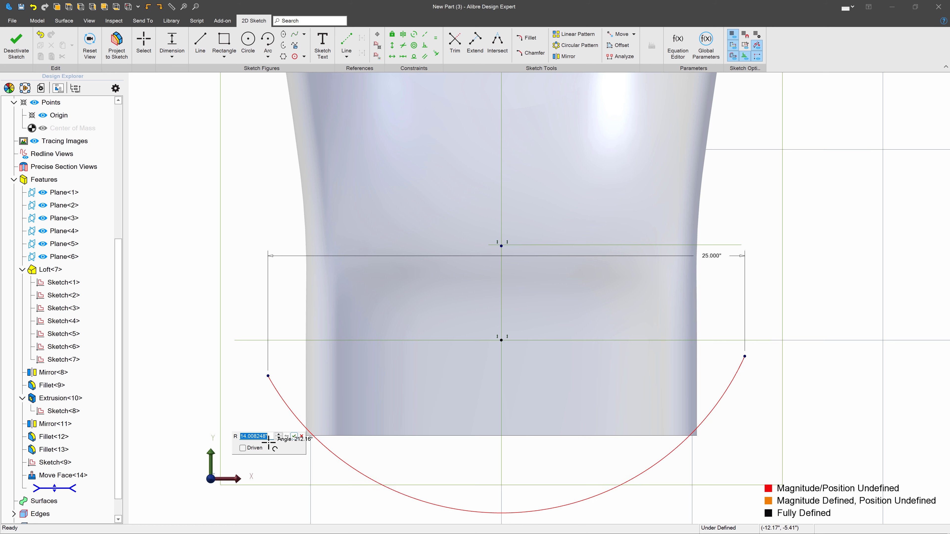
text(50)
key(Return)
scroll(388, 456, down, 5)
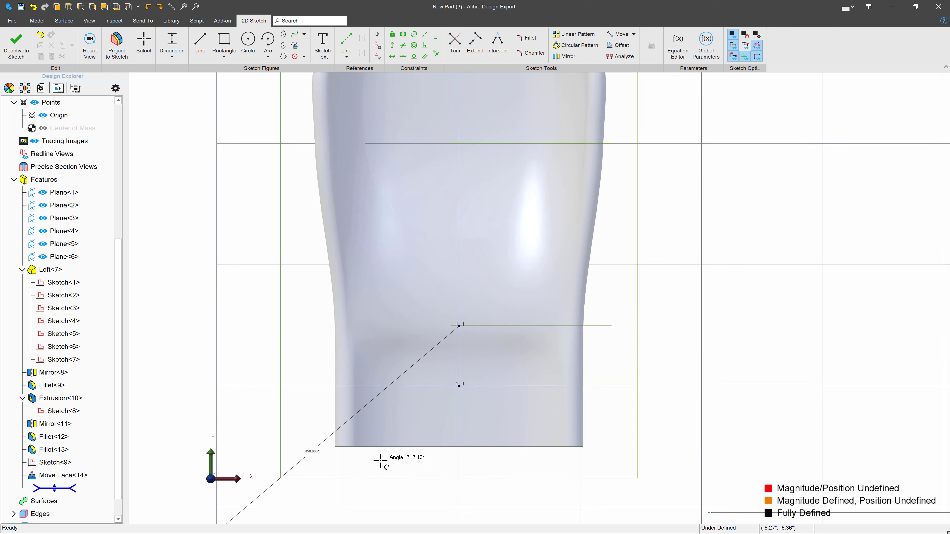
key(Escape)
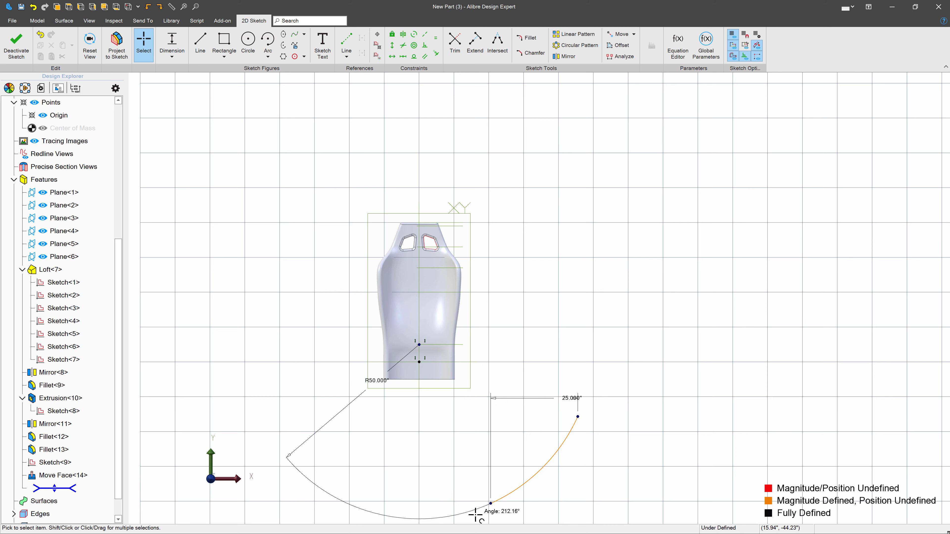
- Move the arc back across the lower seat back and constrain its two endpoints horizontally level
drag(491, 503, 403, 361)
scroll(403, 361, up, 2)
scroll(403, 360, up, 3)
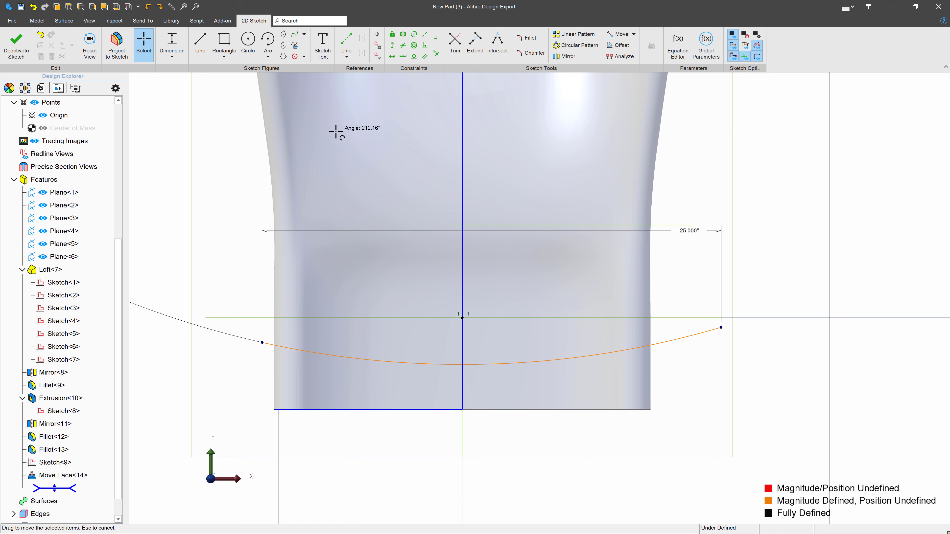
click(392, 56)
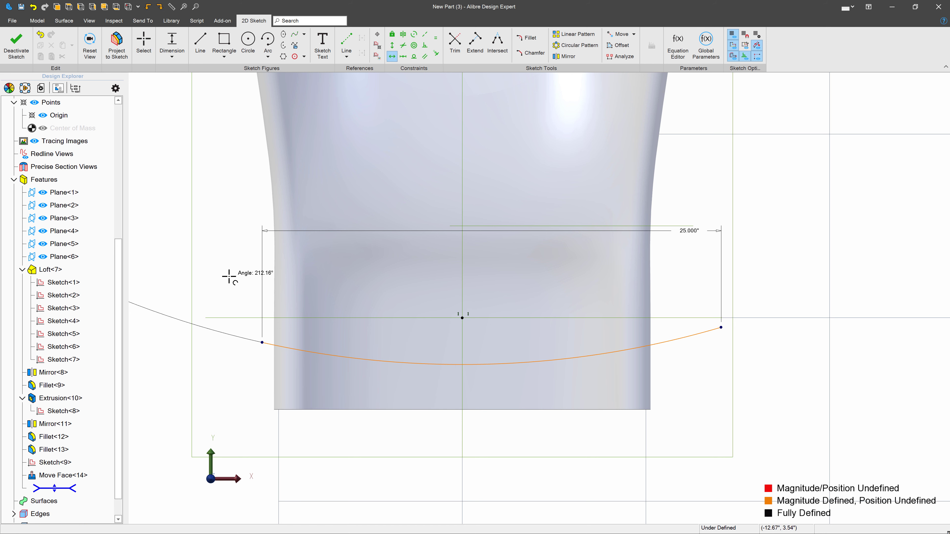
click(262, 343)
click(720, 327)
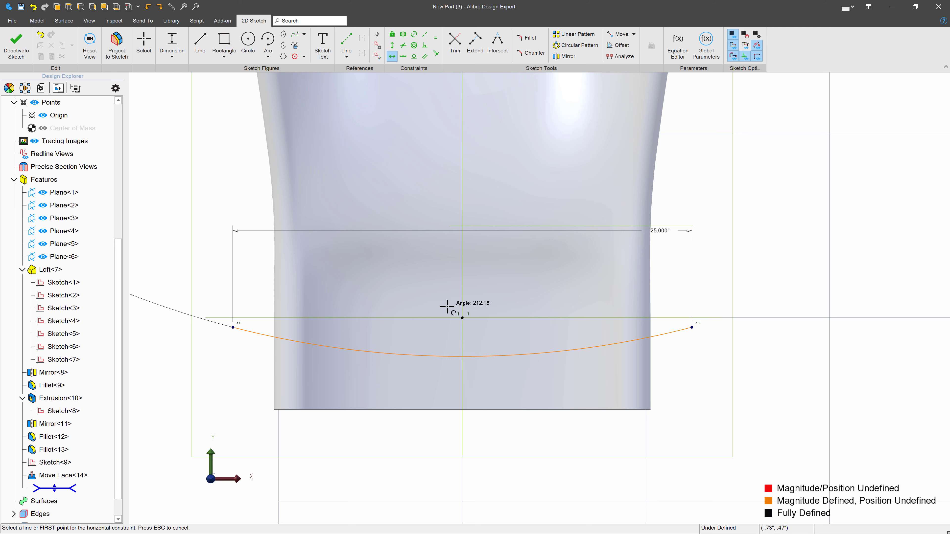
- Make the arc coincident with the origin
click(435, 54)
click(460, 315)
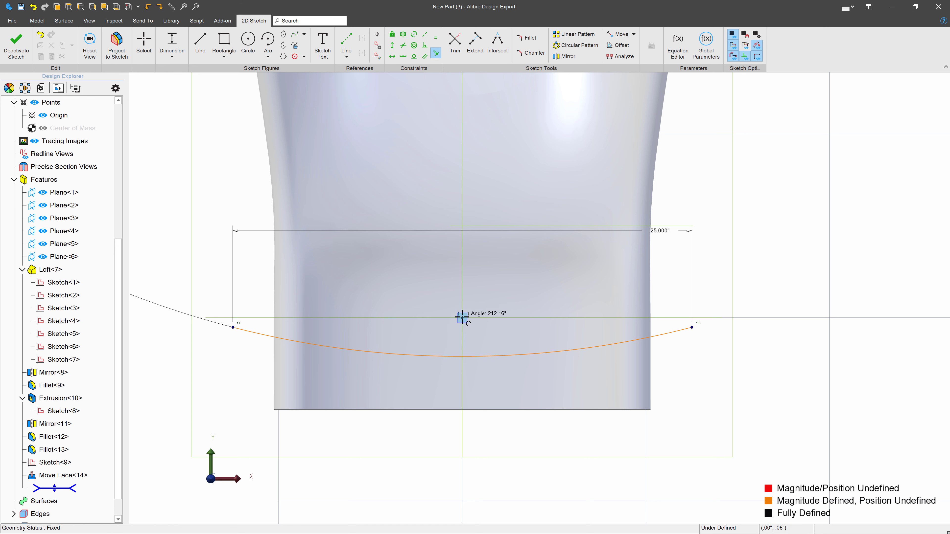
click(501, 360)
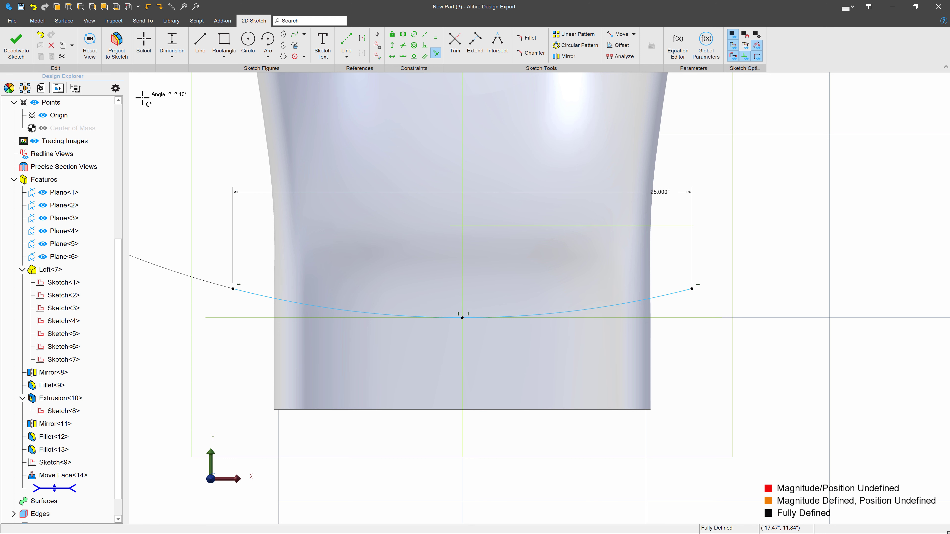
- Close the profile below the arc with two side lines and a horizontal base line below the seat back's lower edge
click(200, 43)
click(233, 288)
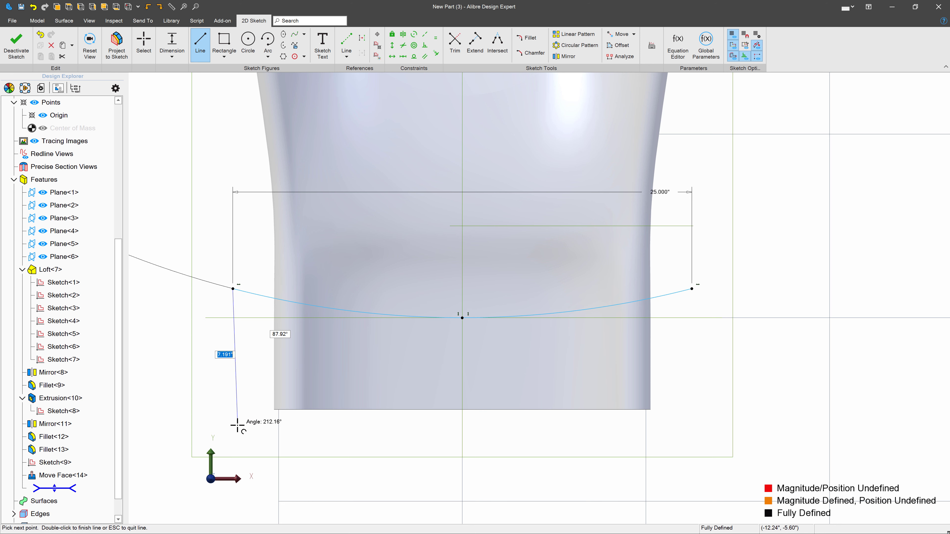
click(233, 434)
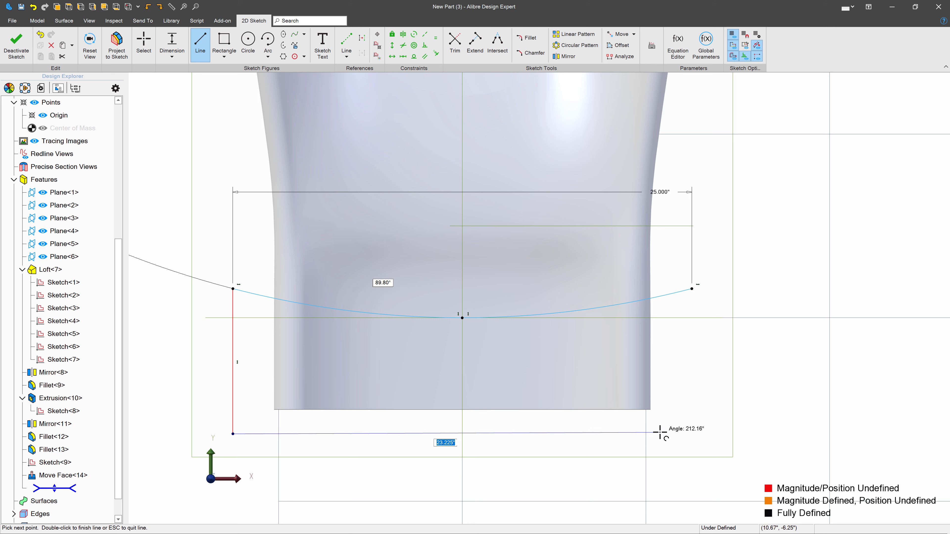
click(694, 434)
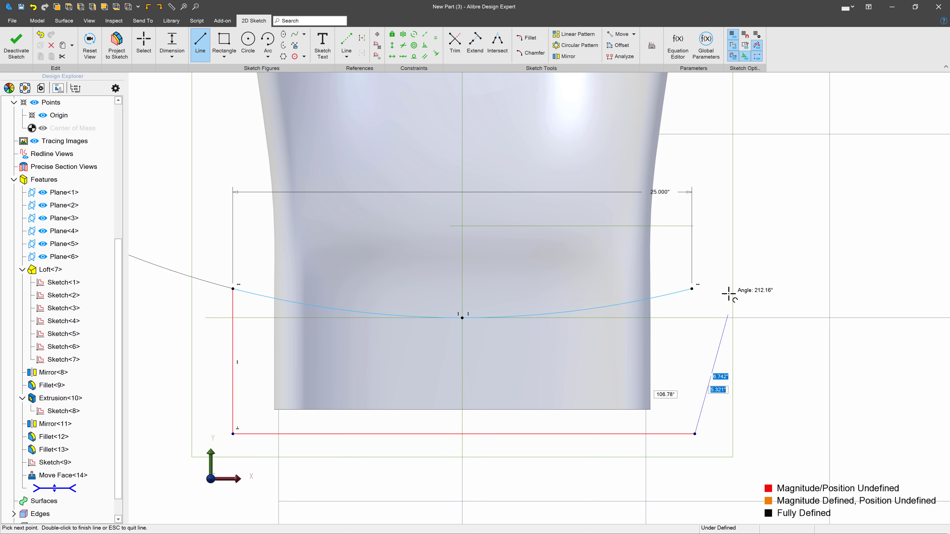
double_click(692, 288)
key(Escape)
- Constrain the slanted side line of the profile to be vertical
click(391, 45)
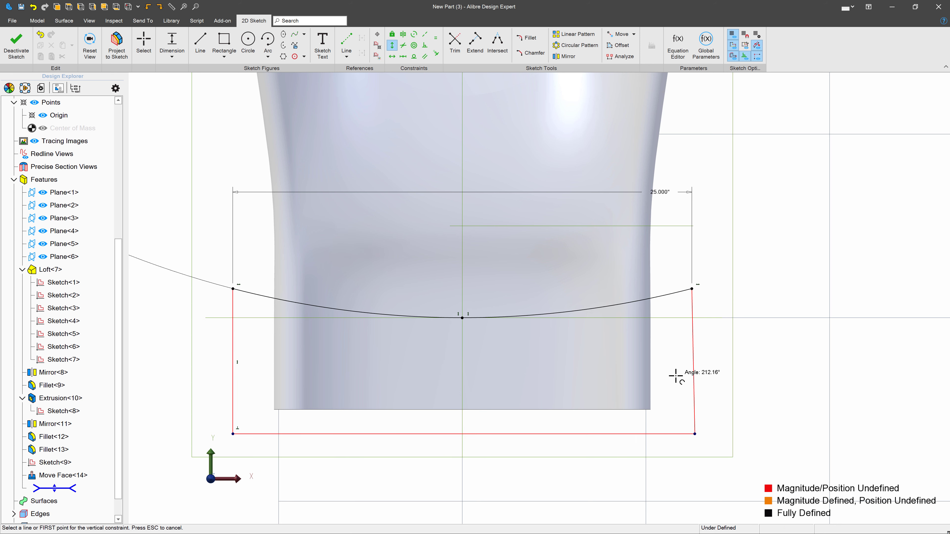
click(694, 366)
click(144, 40)
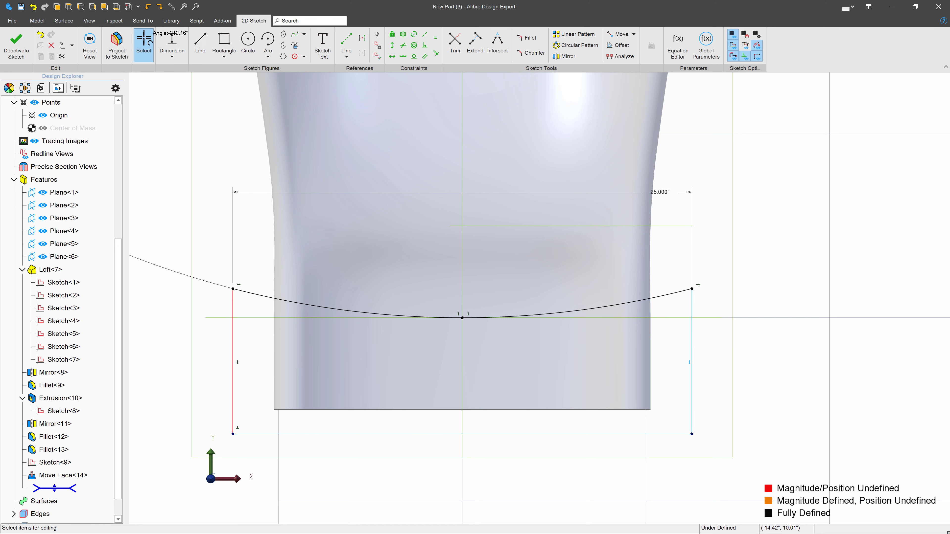
- Dimension the height of the profile's vertical side line as 7.75"
click(172, 40)
click(730, 330)
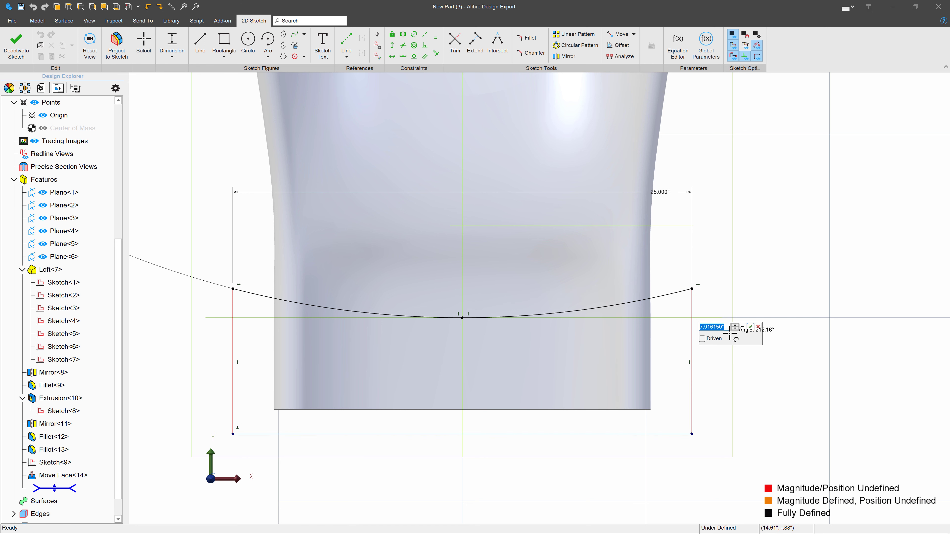
text(7.75)
key(Return)
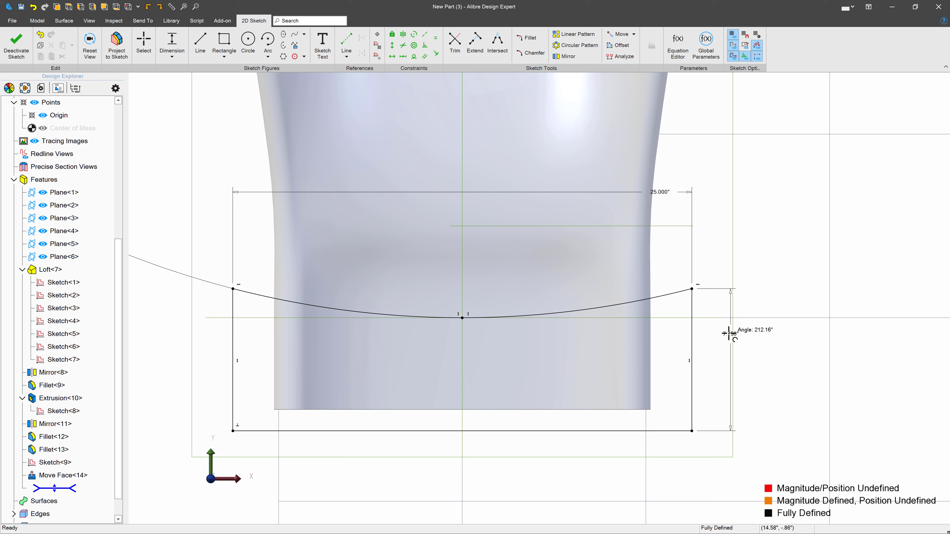
- Finish the arc-topped sketch and cut its profile through all of the seat back's lower end
click(16, 41)
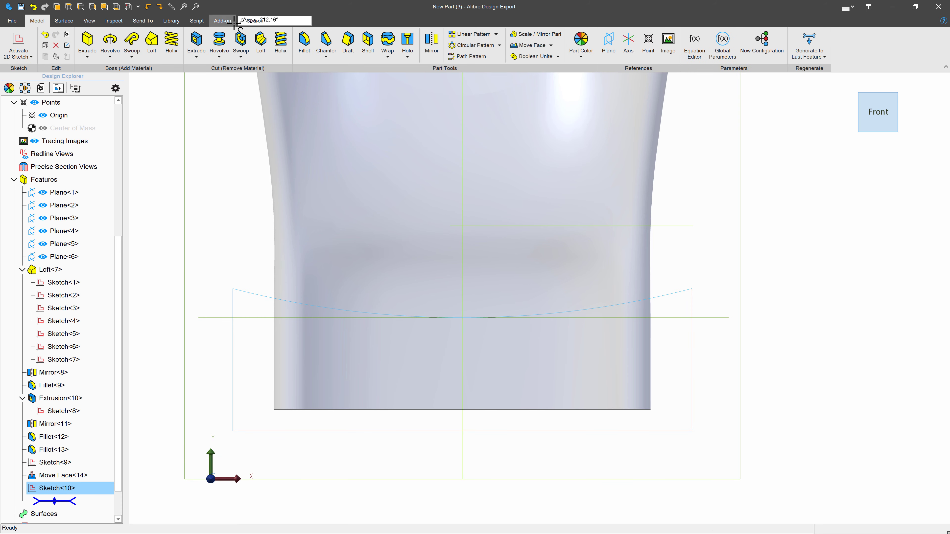
click(196, 40)
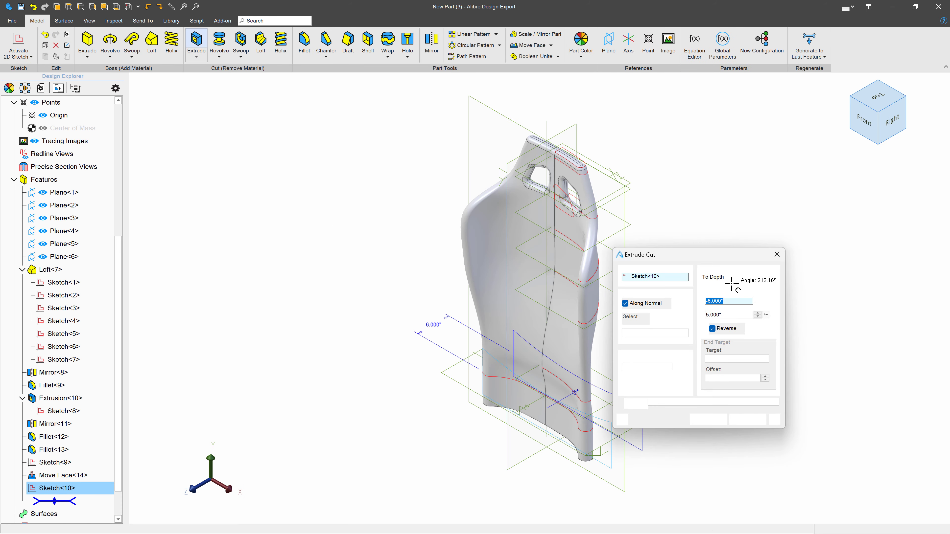
click(732, 276)
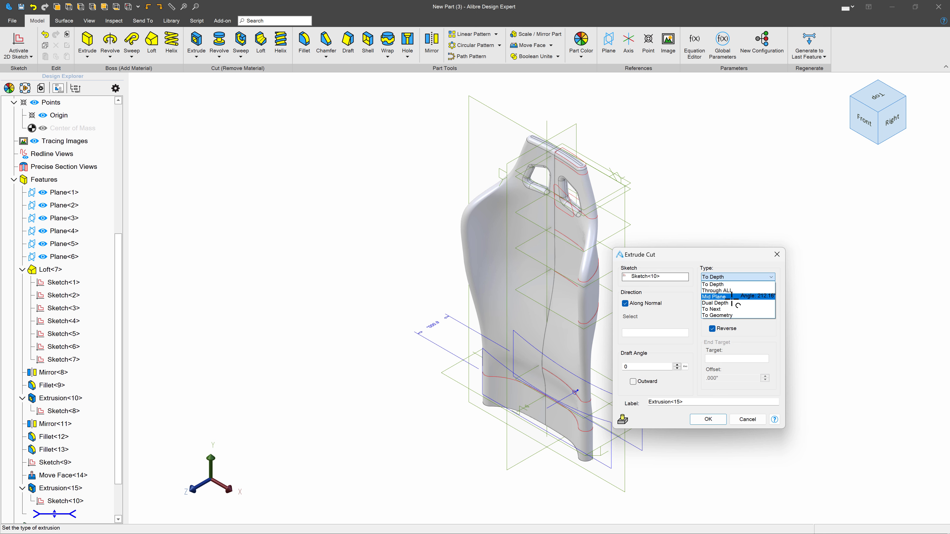
click(716, 291)
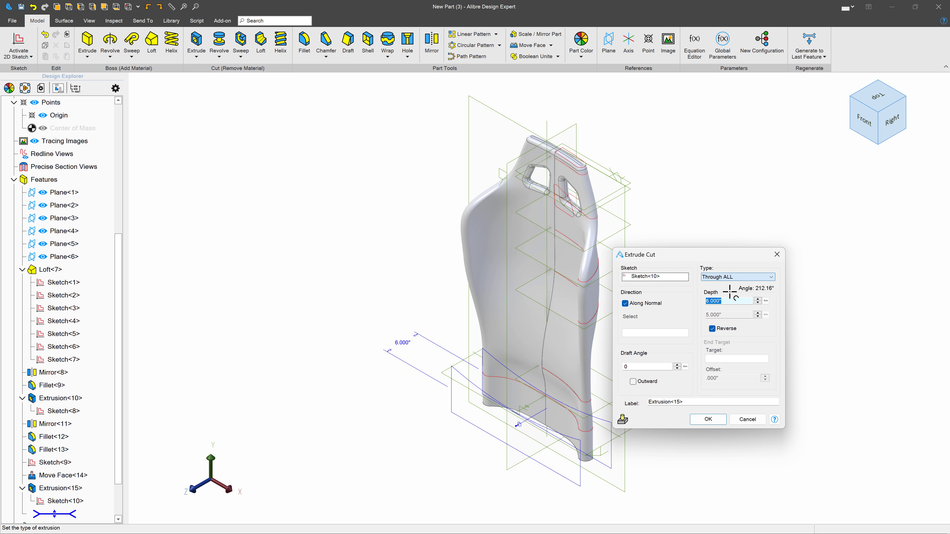
click(721, 420)
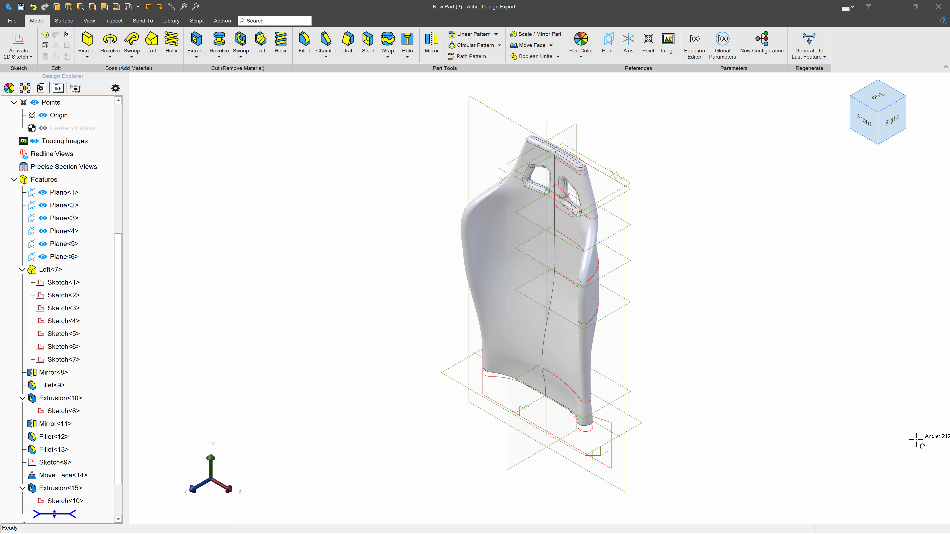
- Fillet the seat back's curved bottom edge loop with a constant 0.4" radius and tangent propagation
scroll(486, 433, up, 6)
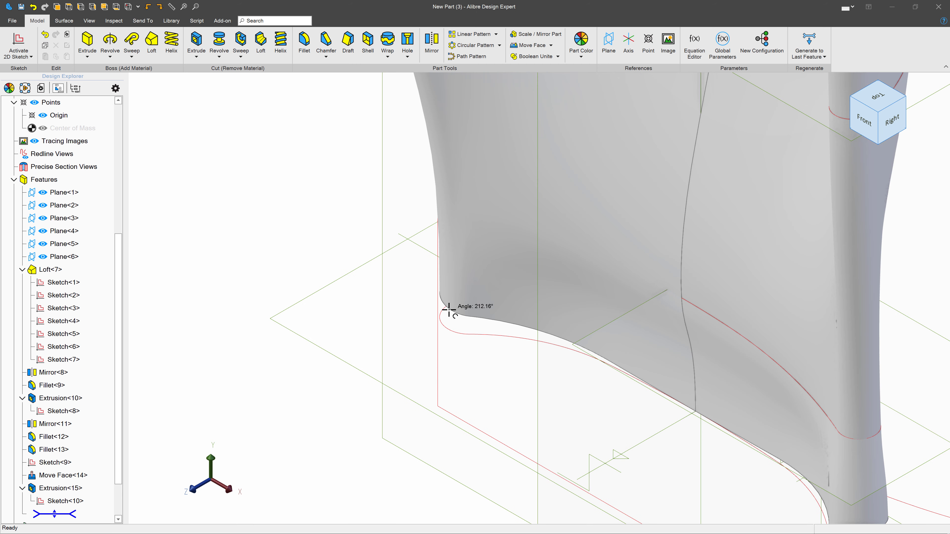
click(451, 306)
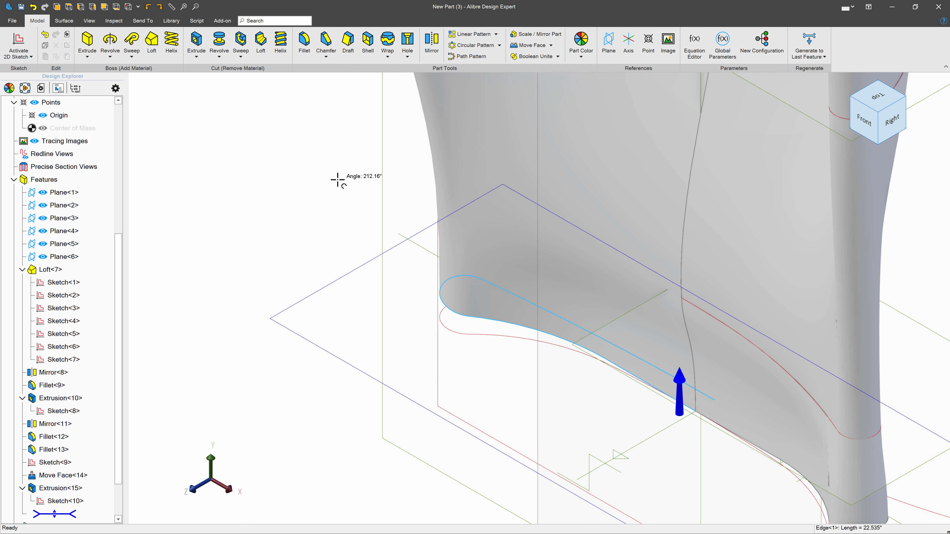
click(298, 56)
text(.)
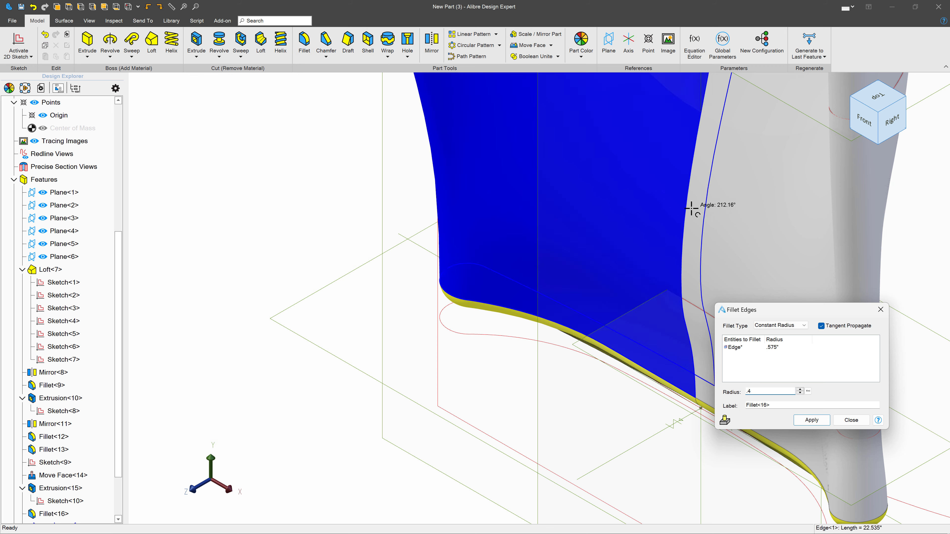
text(4)
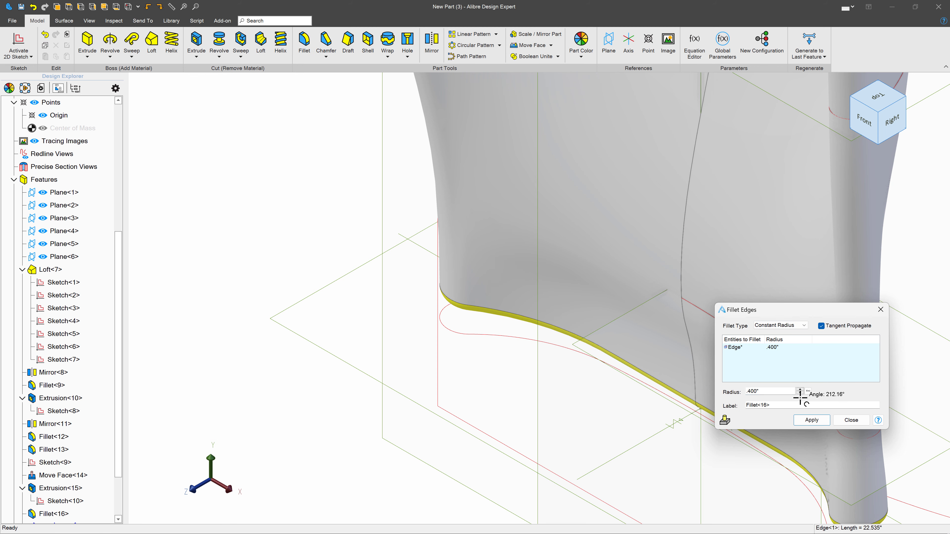
click(812, 420)
middle_drag(619, 453, 579, 314)
scroll(579, 314, down, 2)
mouse_move(626, 419)
middle_down()
mouse_move(625, 401)
mouse_move(628, 424)
mouse_move(636, 418)
middle_up()
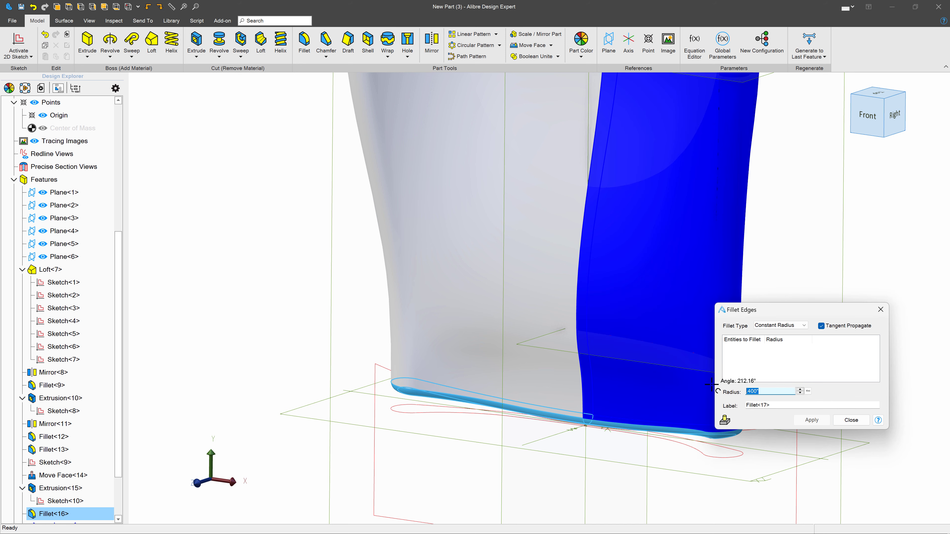
click(851, 419)
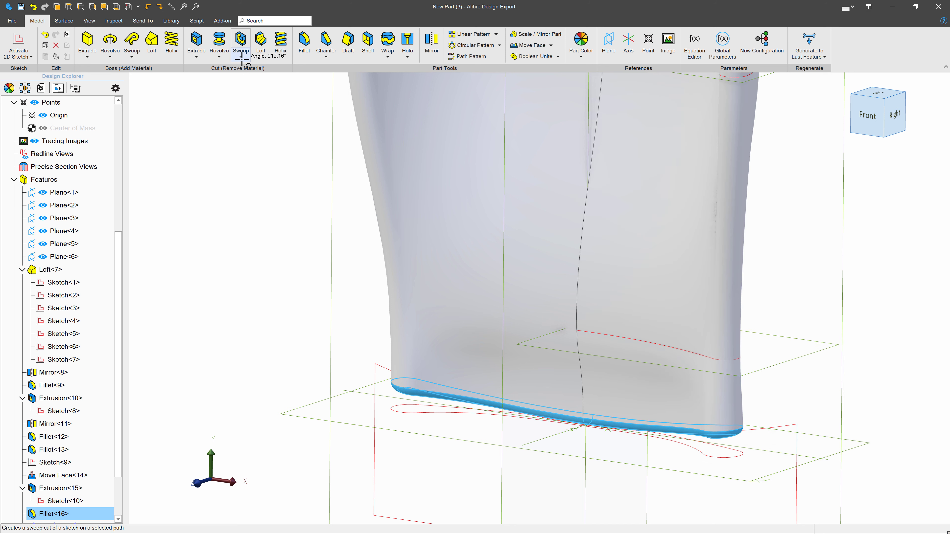
- Examine the new fillet's inner edges along the narrow underside of the seat back
middle_drag(454, 406, 755, 356)
scroll(740, 359, up, 4)
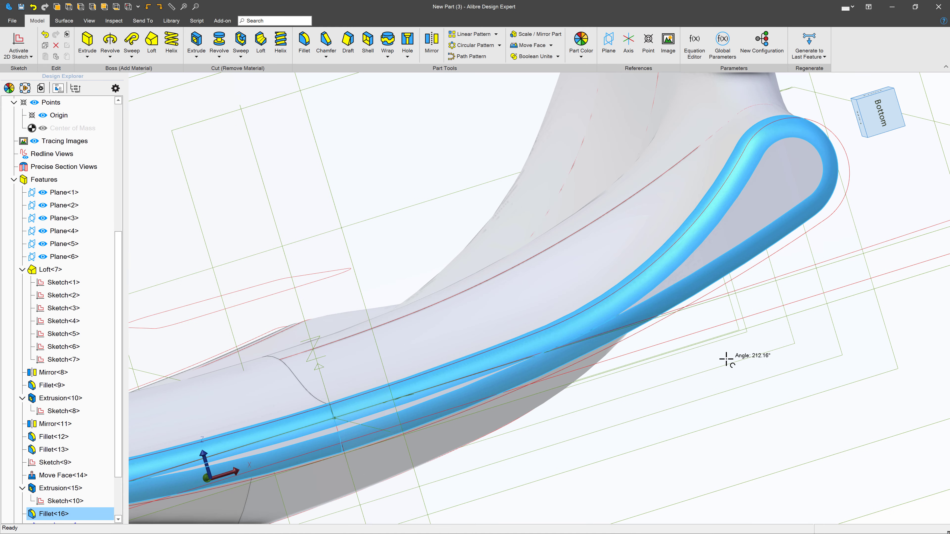
scroll(726, 360, up, 3)
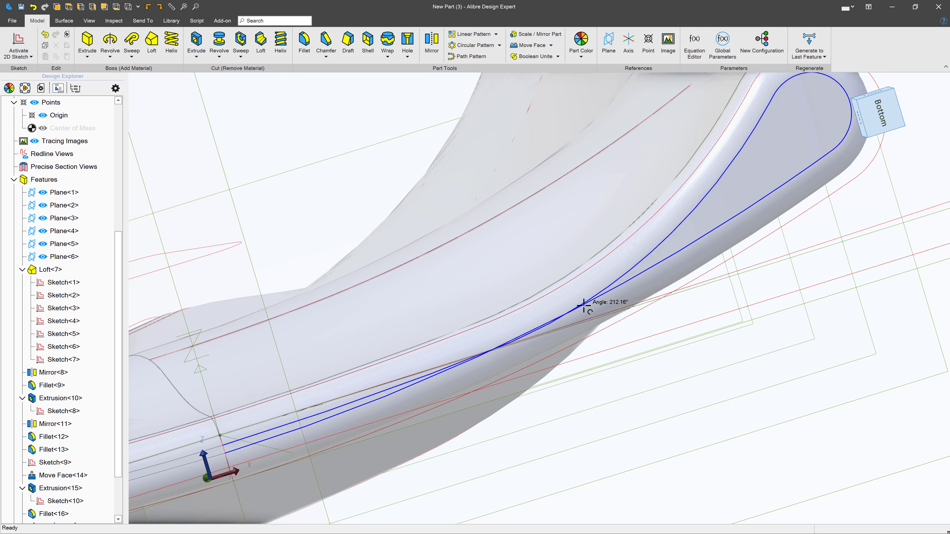
scroll(544, 328, up, 5)
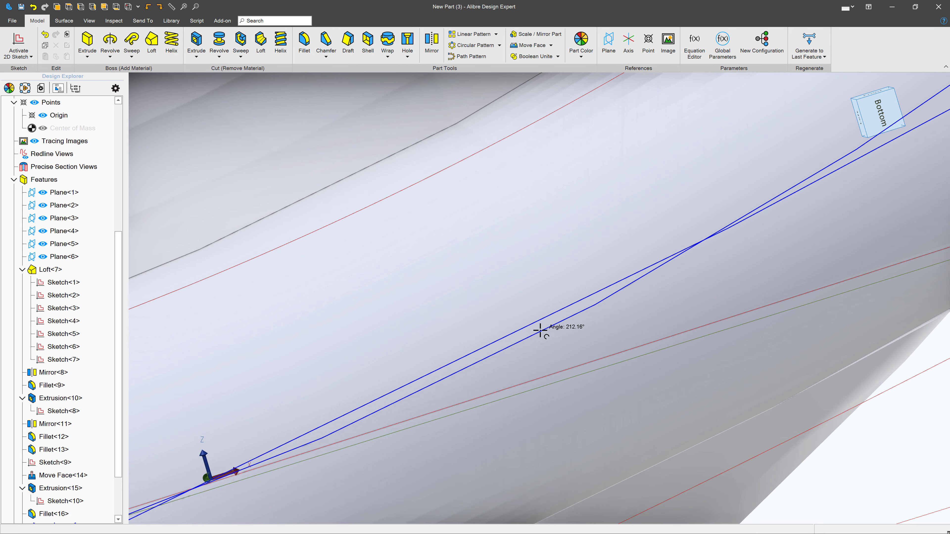
scroll(542, 330, down, 10)
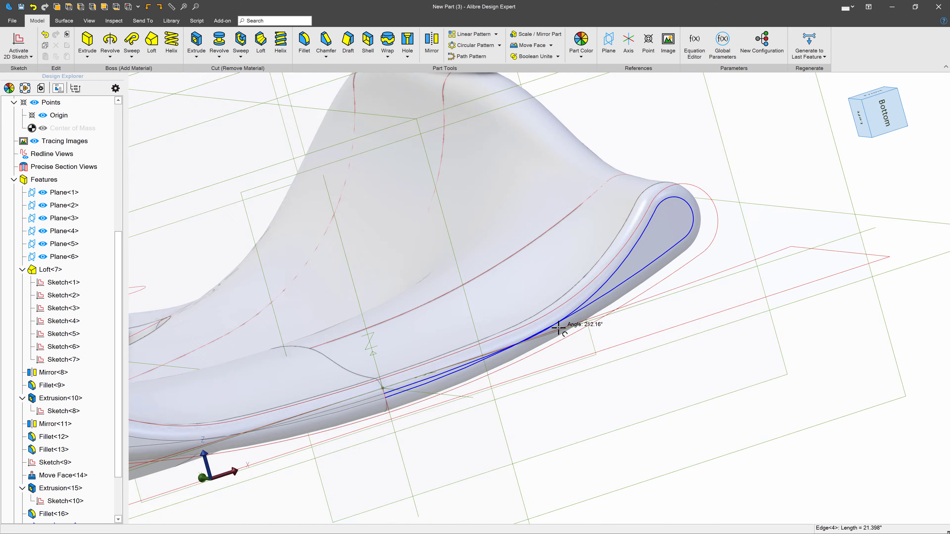
scroll(561, 330, up, 4)
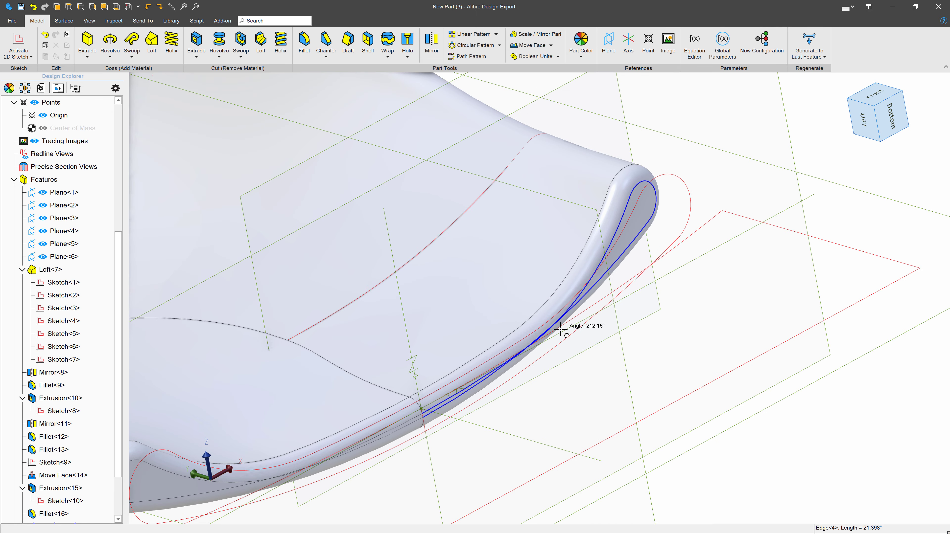
scroll(558, 330, up, 3)
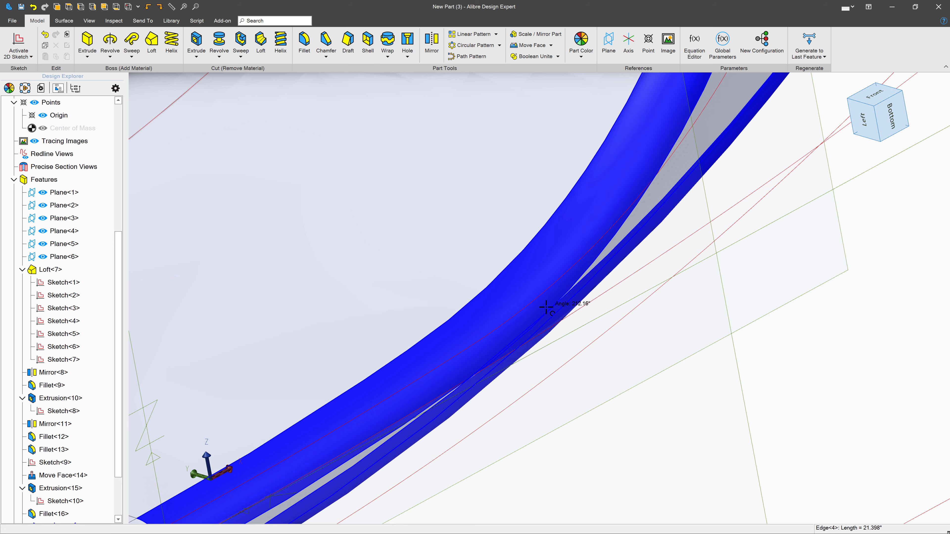
scroll(562, 311, down, 5)
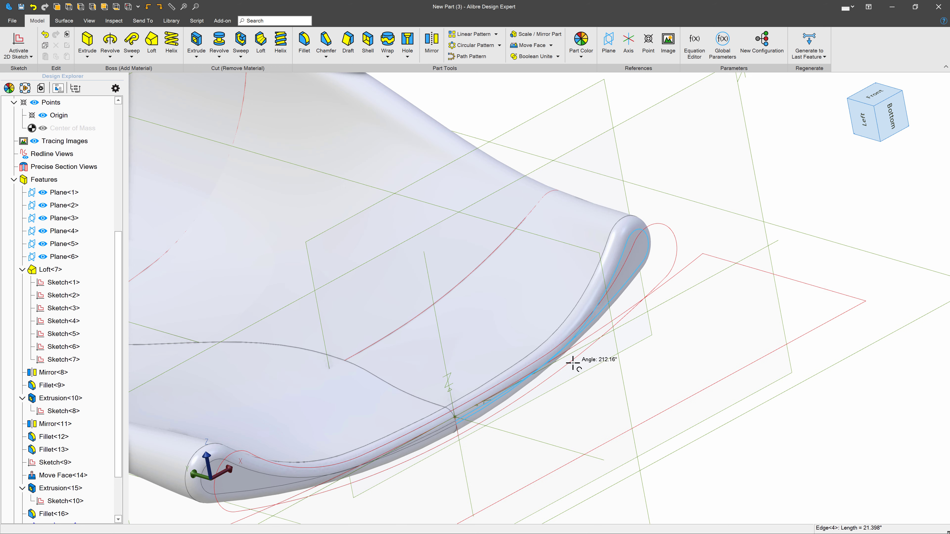
- Check the part for errors at Very High accuracy and review the topology summary
click(116, 20)
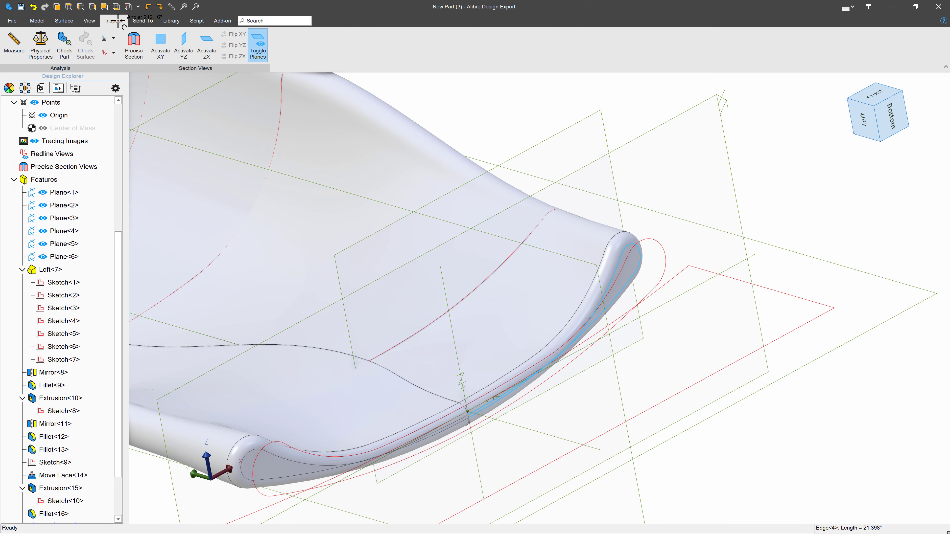
click(64, 41)
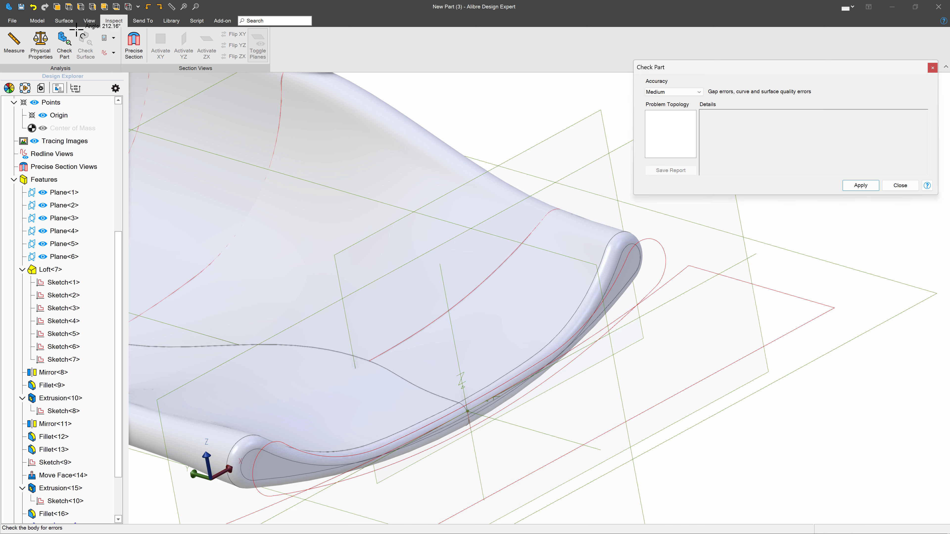
click(650, 92)
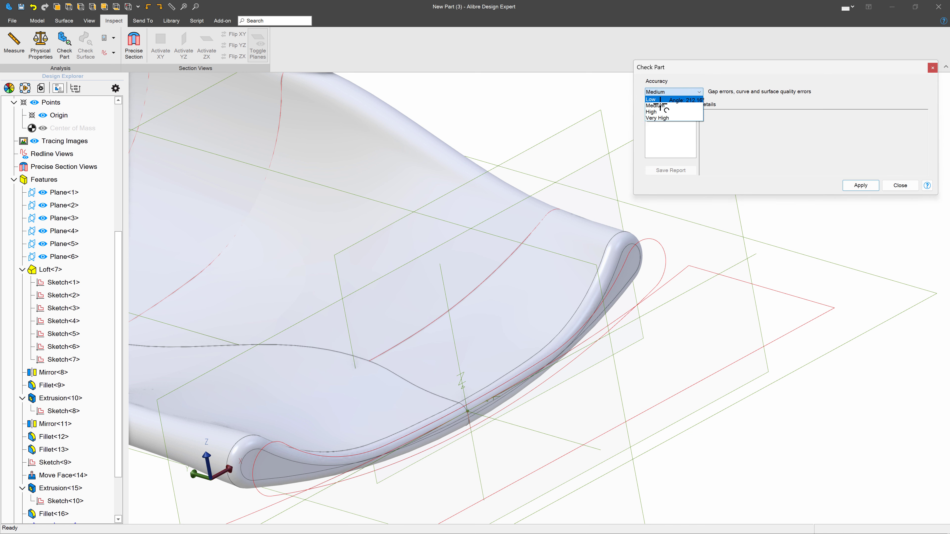
click(668, 117)
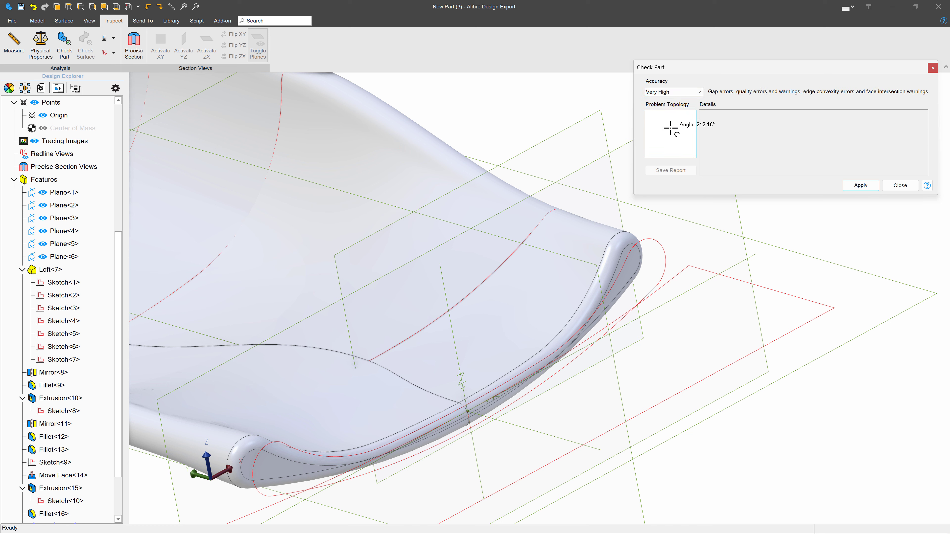
click(849, 184)
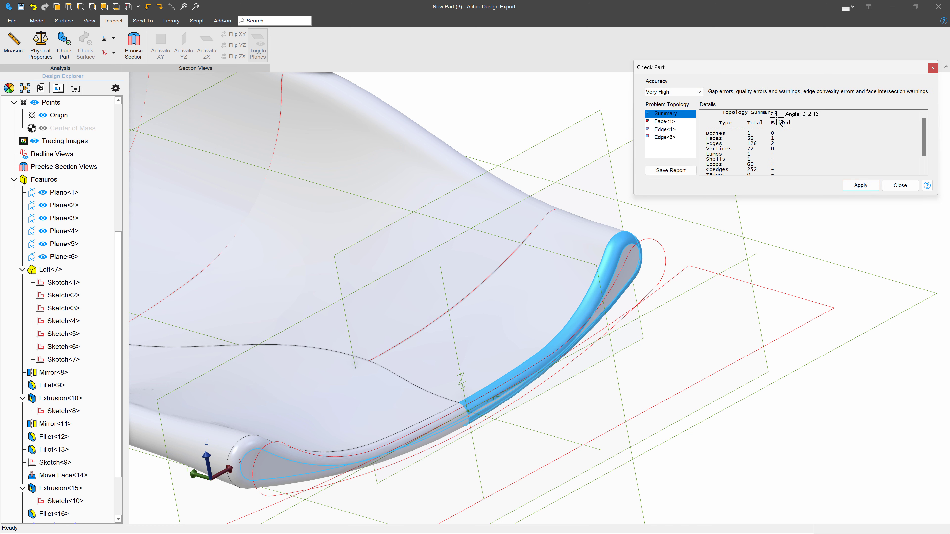
drag(711, 138, 800, 147)
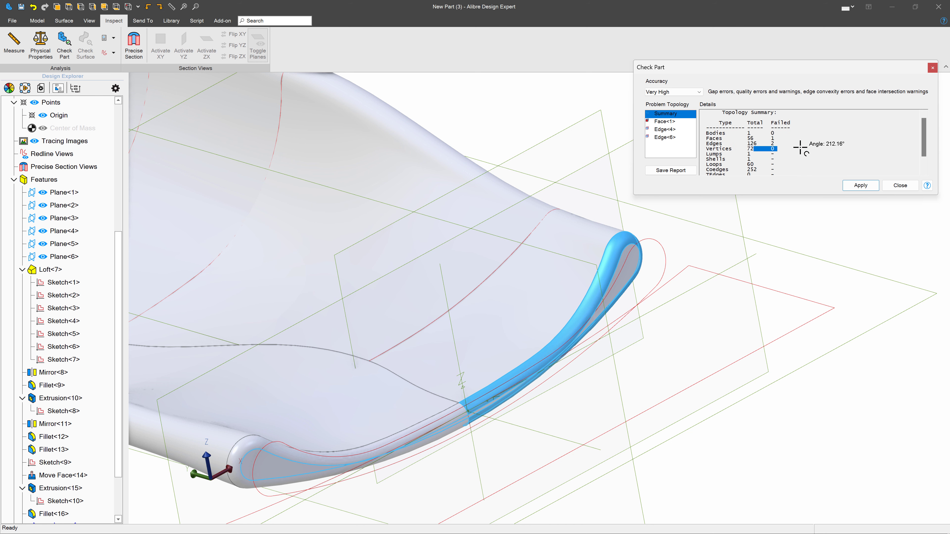
click(899, 186)
- Edit the bottom-edge fillet, trying a 0.3" radius and settling on 0.35"
scroll(594, 329, down, 2)
scroll(537, 368, up, 5)
click(657, 378)
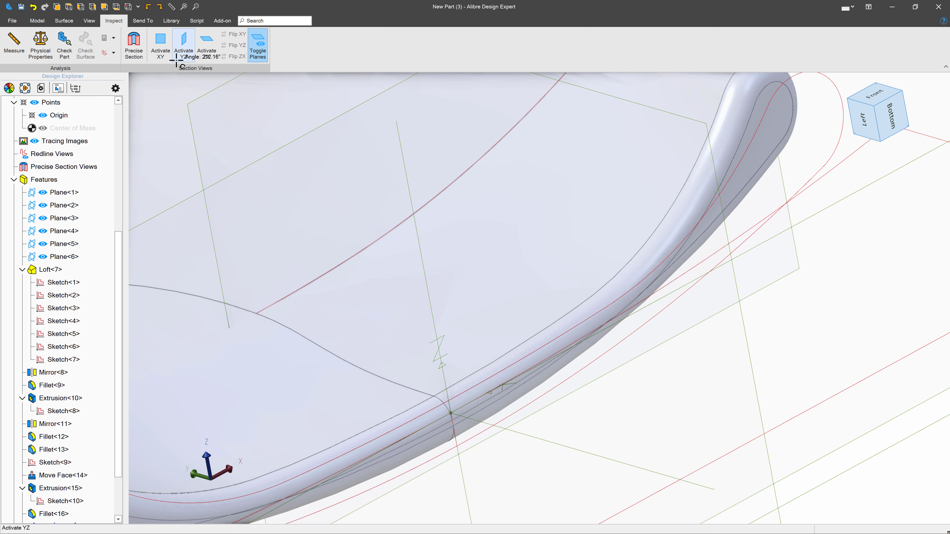
scroll(74, 468, down, 2)
right_click(74, 450)
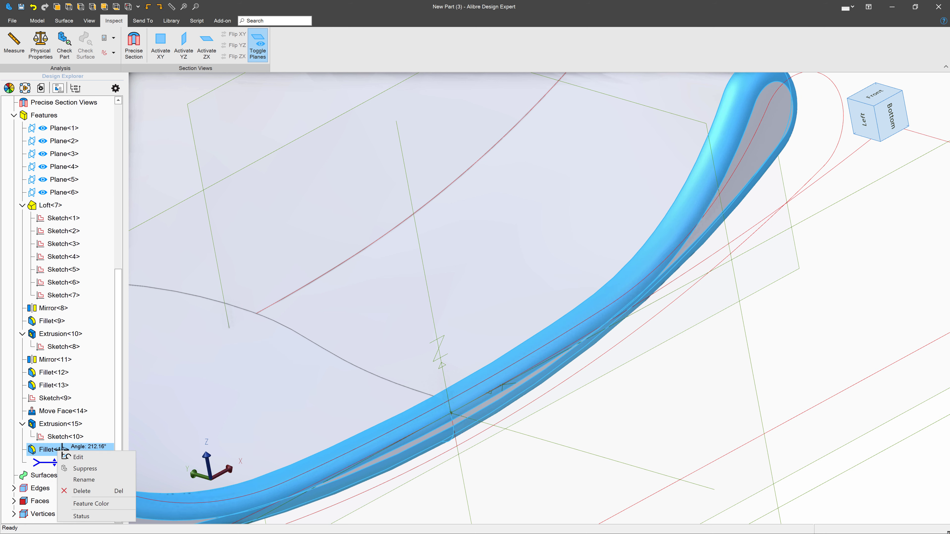
click(86, 464)
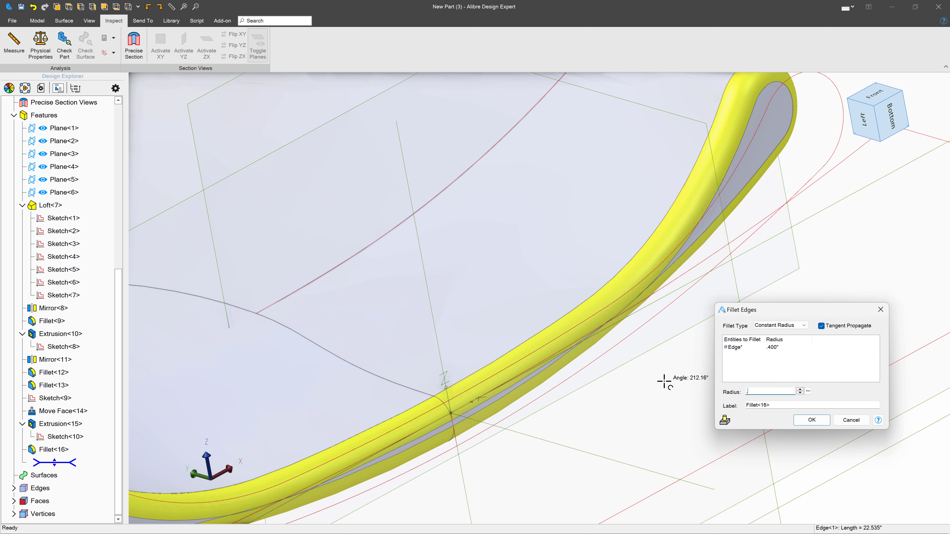
key(Return)
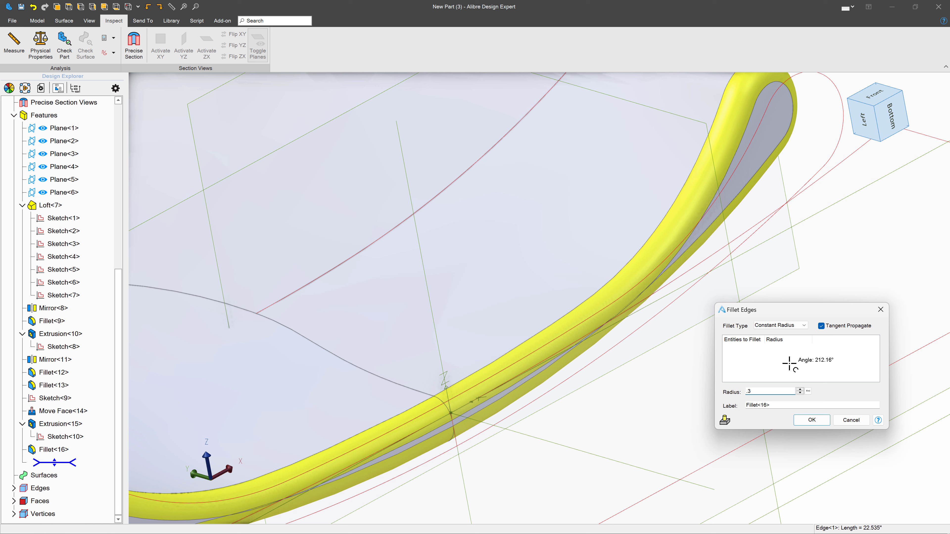
scroll(713, 362, down, 2)
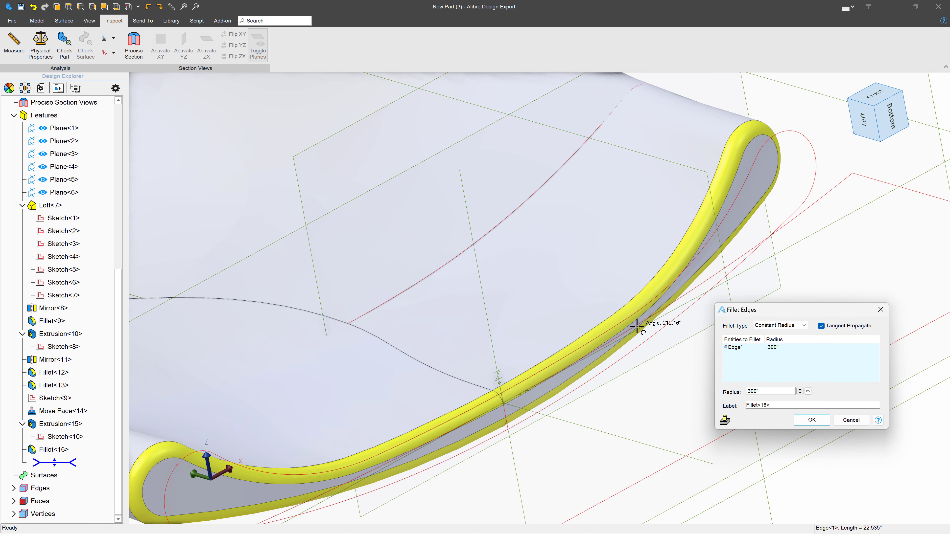
click(768, 388)
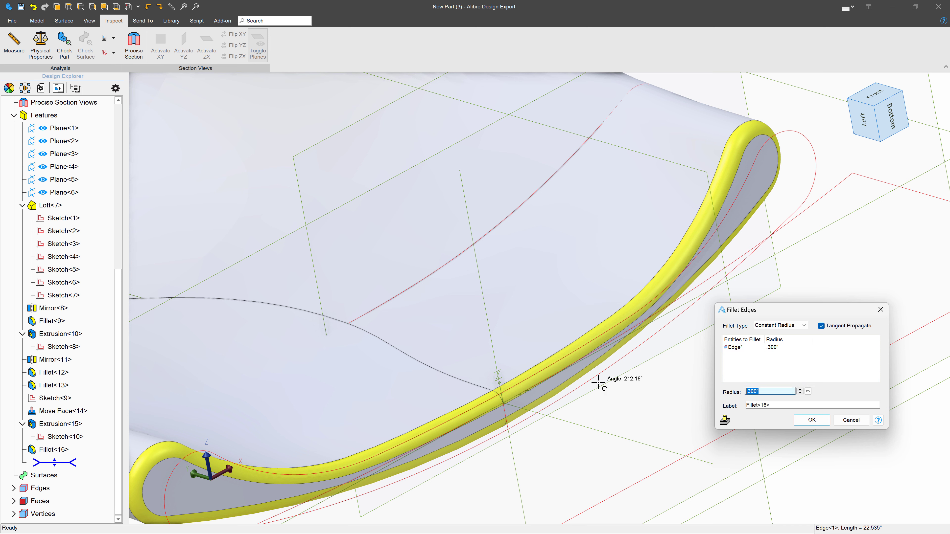
key(Return)
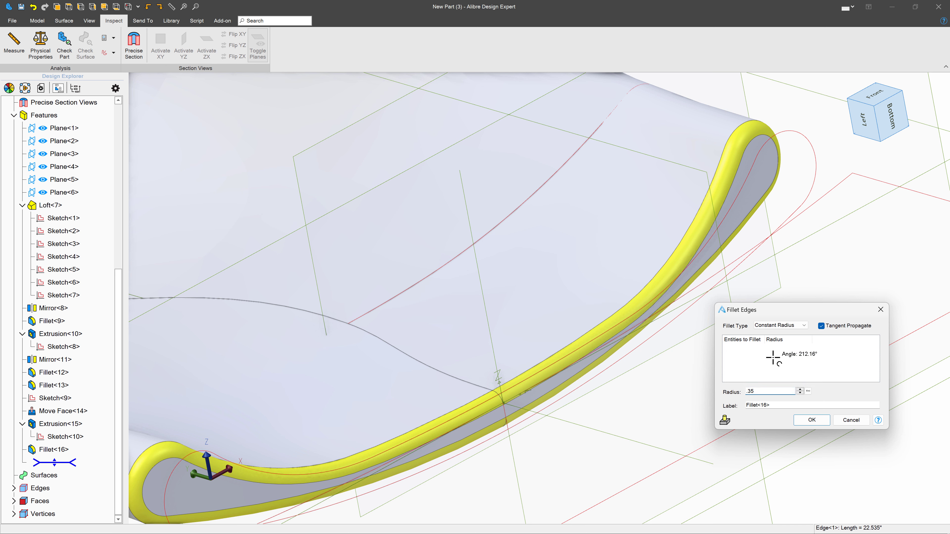
click(808, 420)
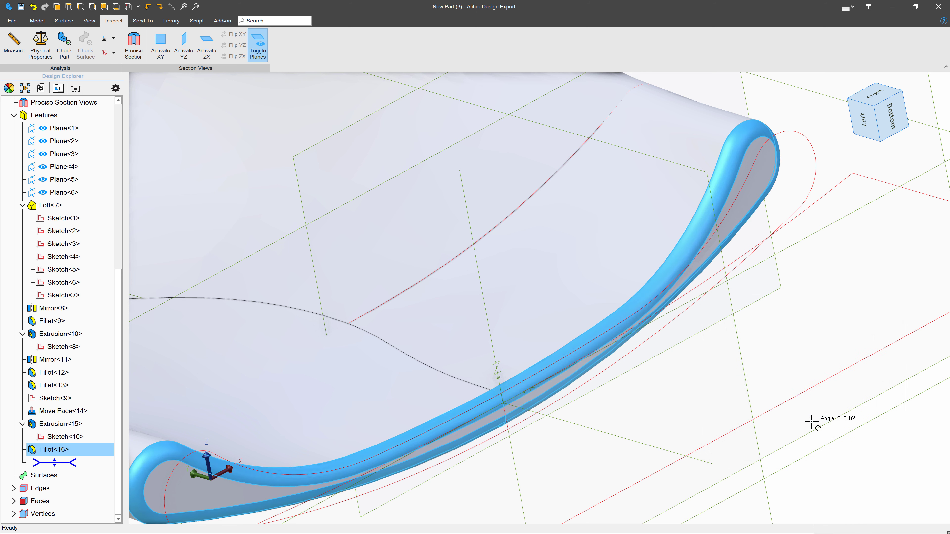
- Check the edited part again for geometry errors at Very High accuracy
click(64, 38)
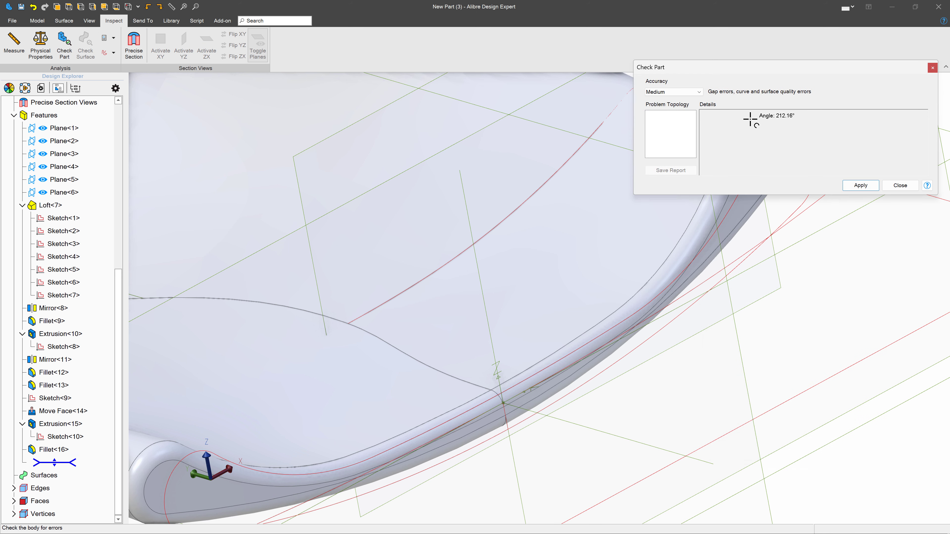
click(669, 91)
click(652, 112)
click(669, 92)
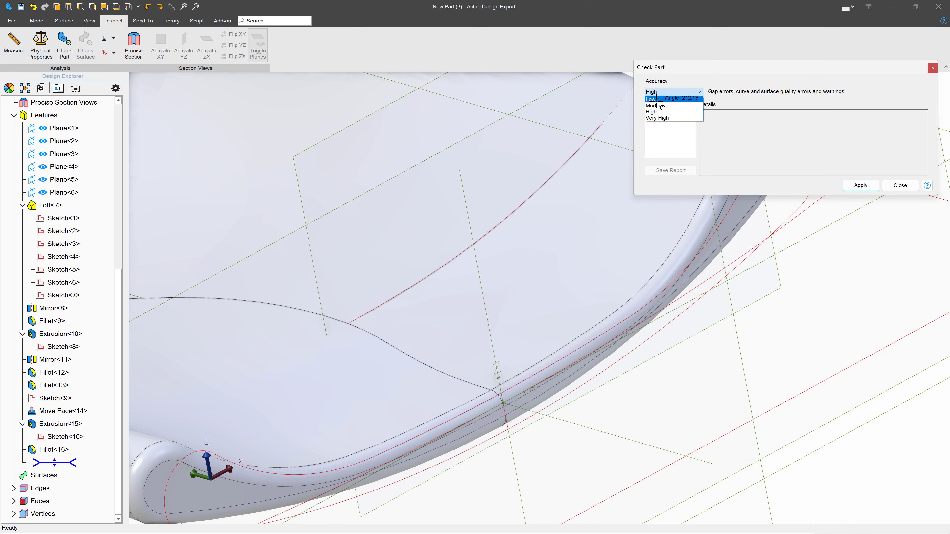
click(657, 117)
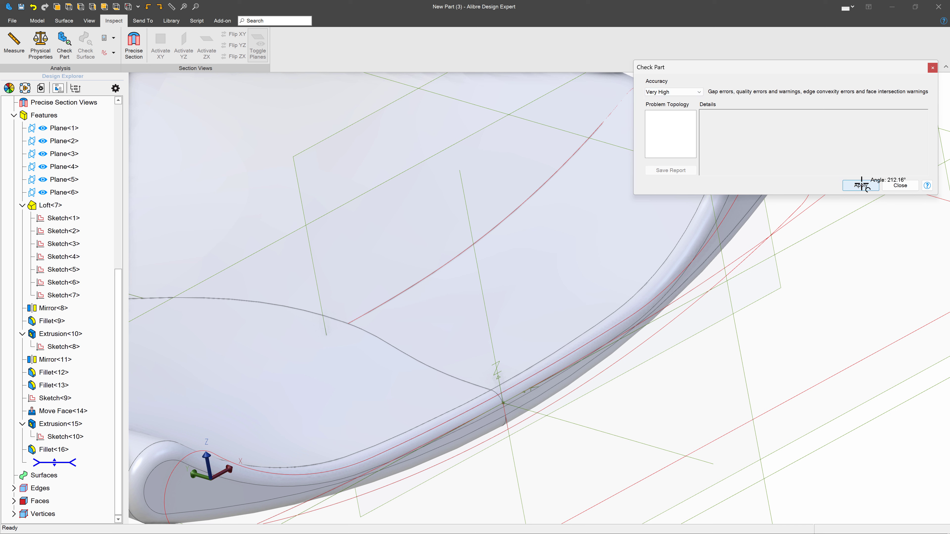
click(861, 184)
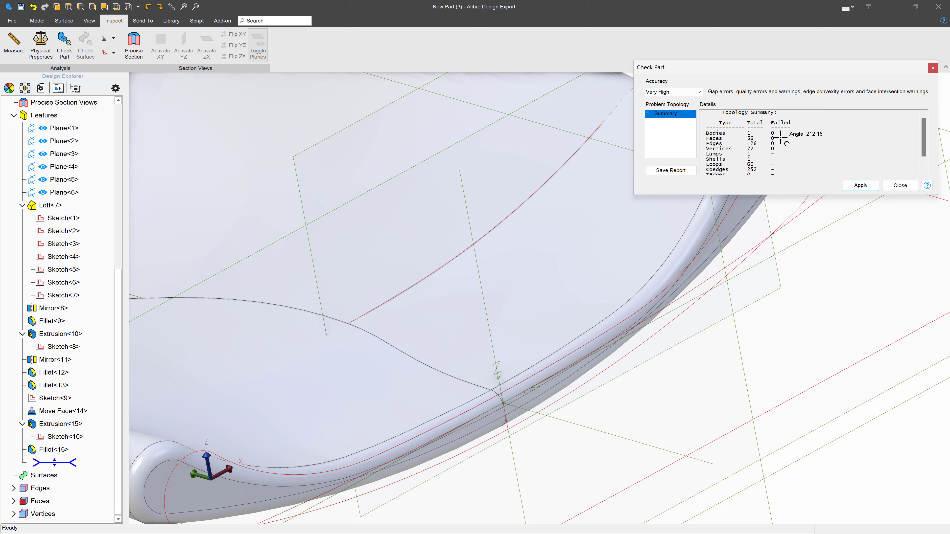
click(908, 188)
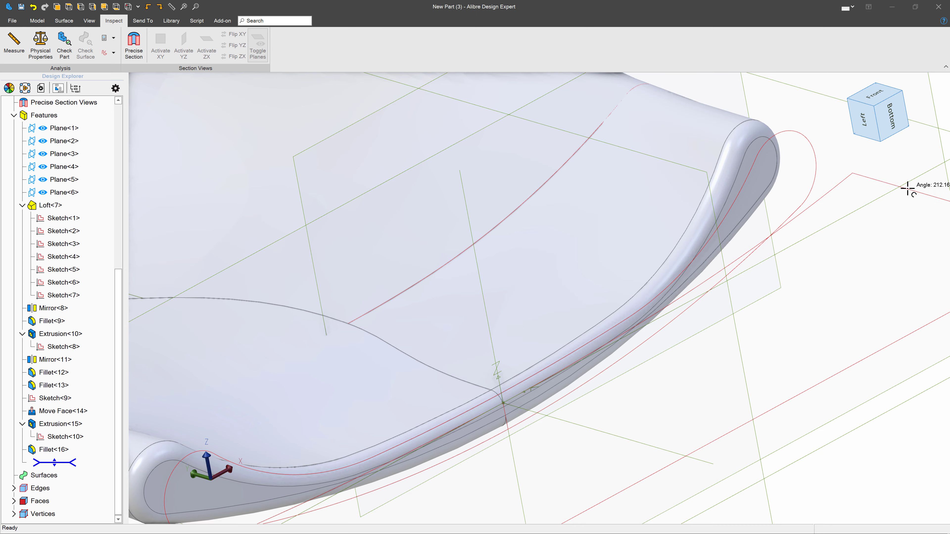
- Review the whole seat back and save the Video Version part
scroll(810, 234, down, 3)
middle_drag(807, 234, 792, 268)
scroll(791, 290, down, 4)
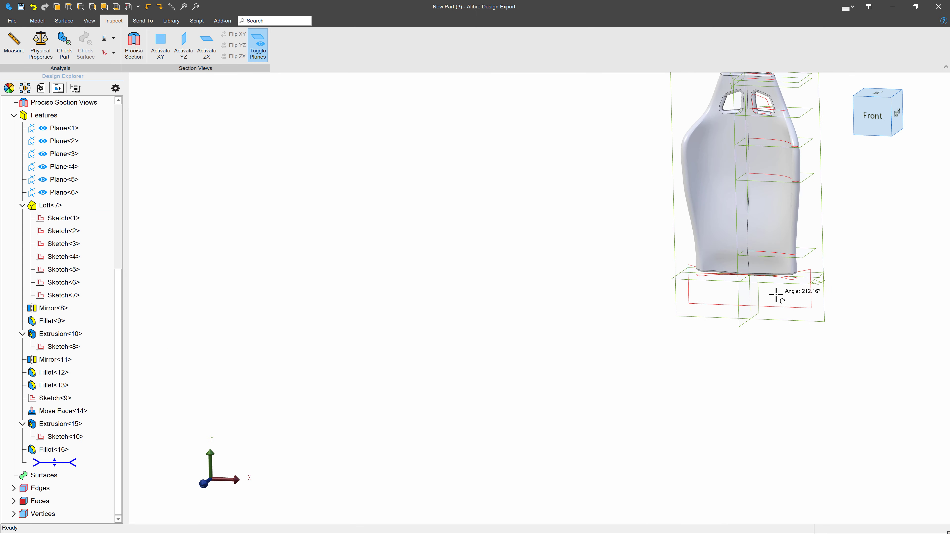
middle_drag(797, 185, 654, 305)
scroll(722, 382, up, 1)
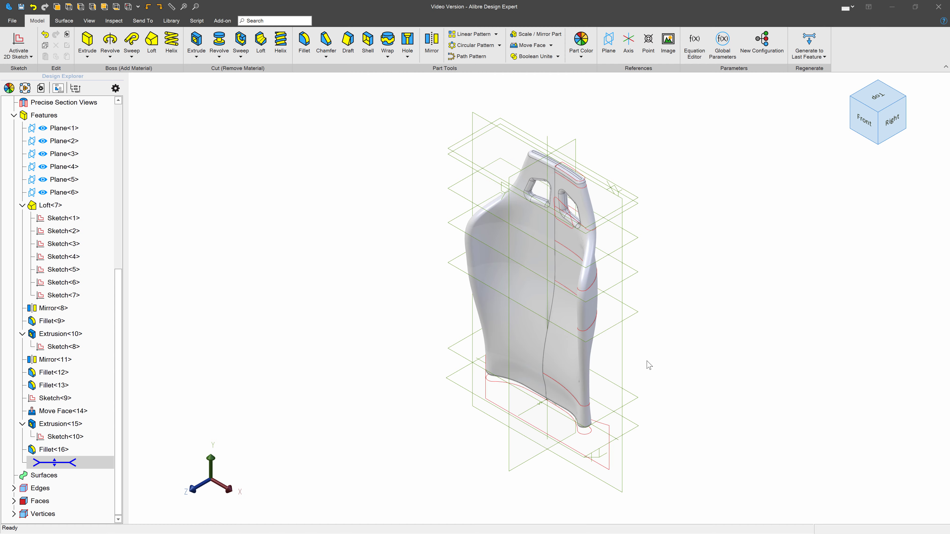
key(ctrl+s)
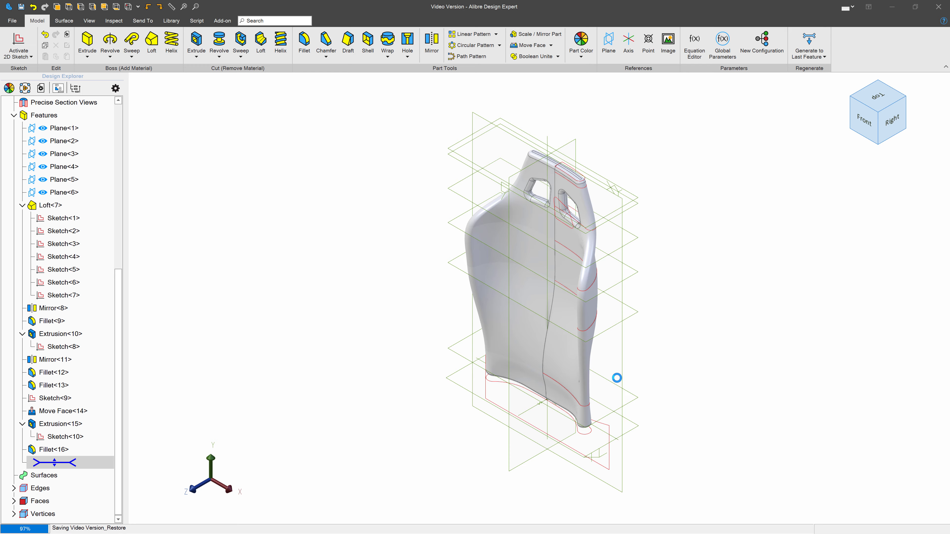
- Insert a reference plane offset from the XY-Plane
scroll(617, 378, up, 5)
mouse_move(604, 376)
right_down()
mouse_move(590, 390)
mouse_move(591, 382)
right_up()
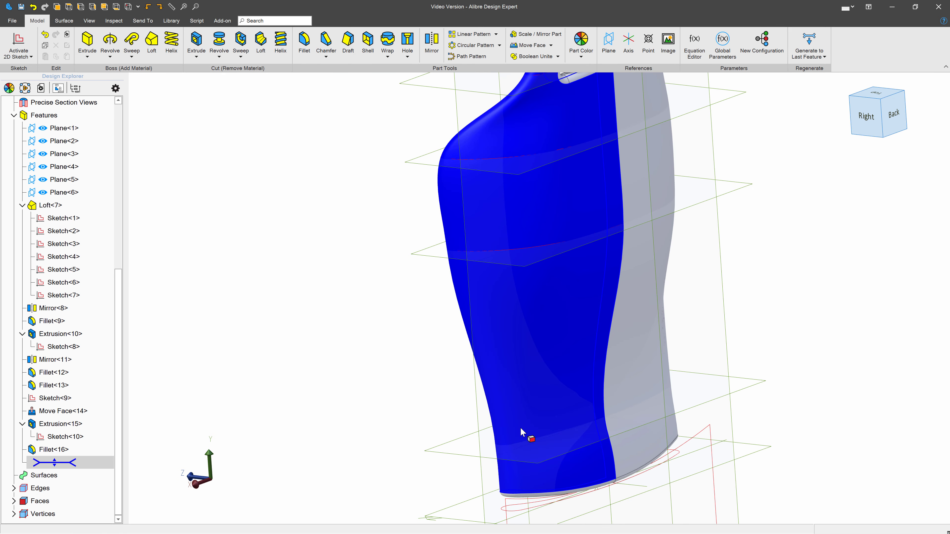
scroll(498, 428, down, 5)
scroll(536, 482, up, 4)
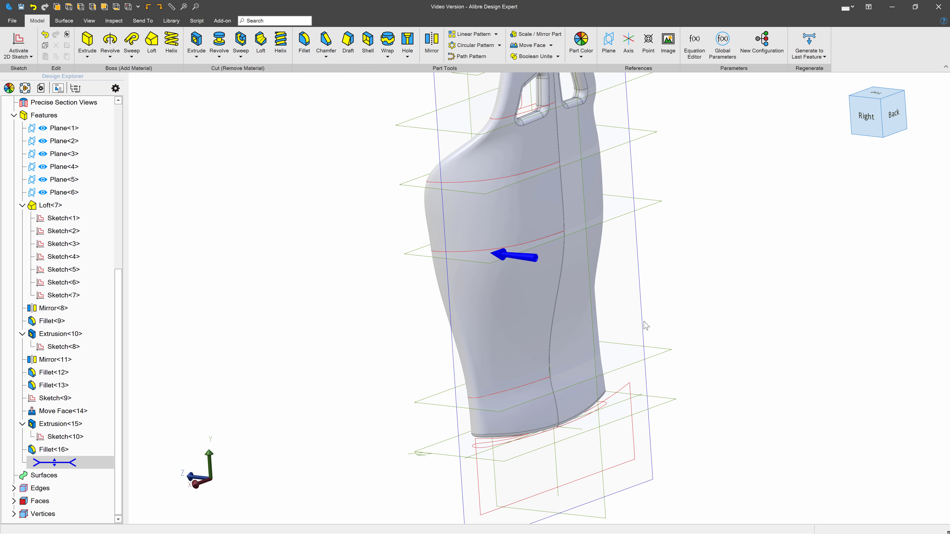
click(608, 42)
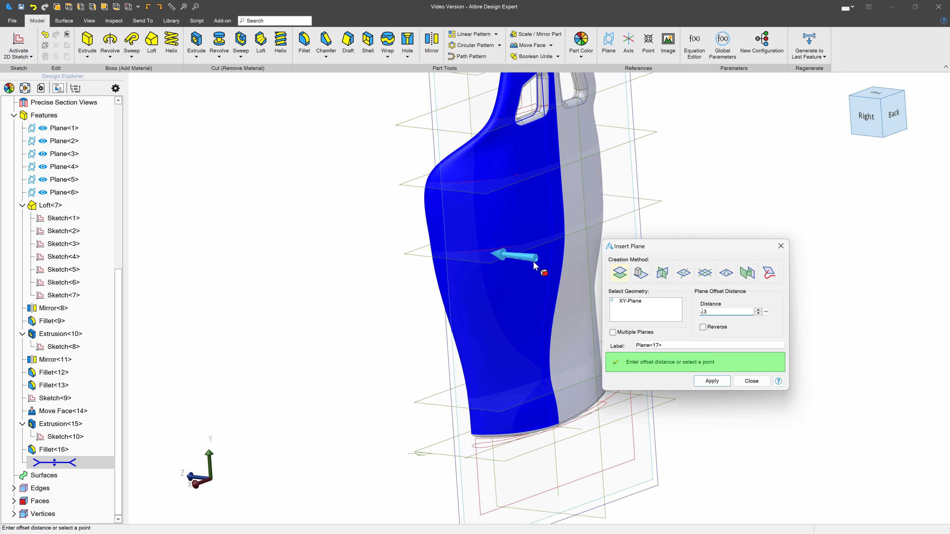
click(711, 381)
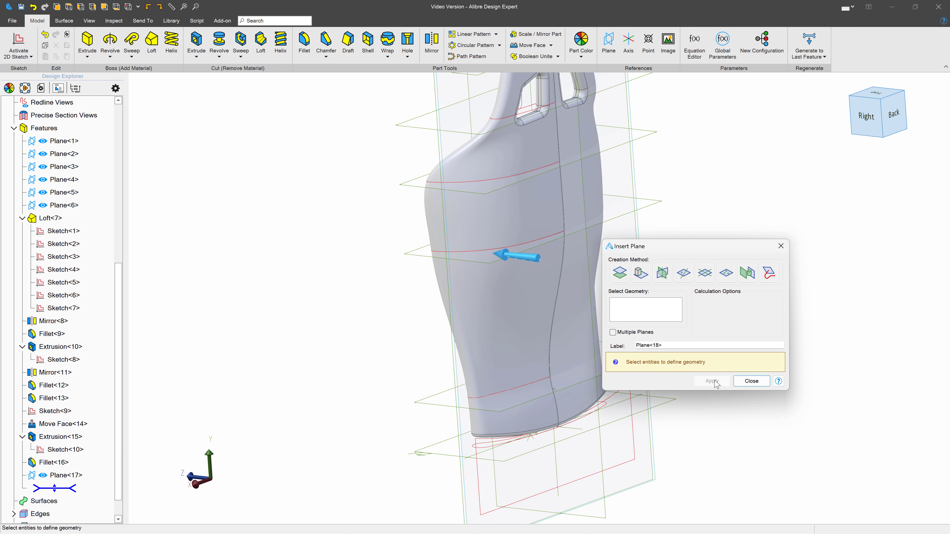
click(762, 384)
- Start a sketch on the new offset plane and draw a rectangle centered on the origin, about 5.2" by 5.2"
click(461, 413)
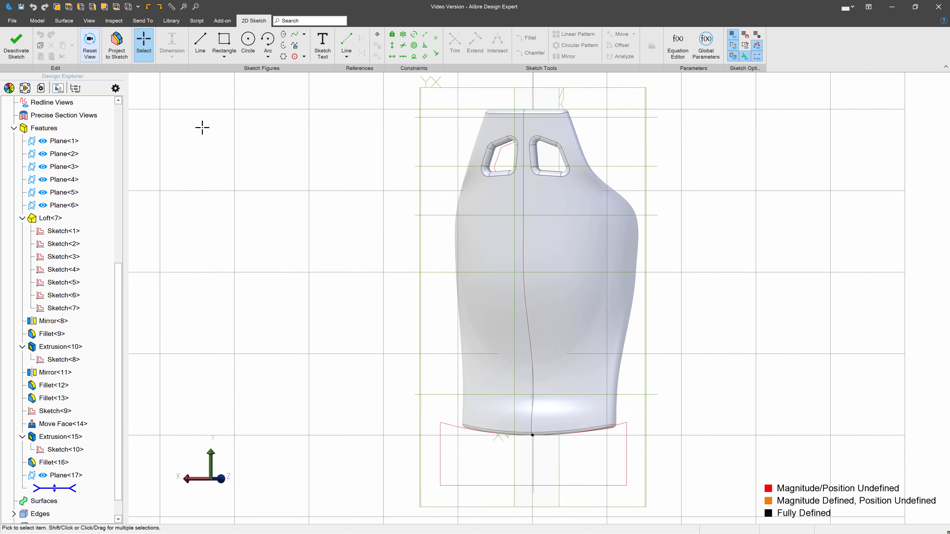
scroll(553, 445, up, 5)
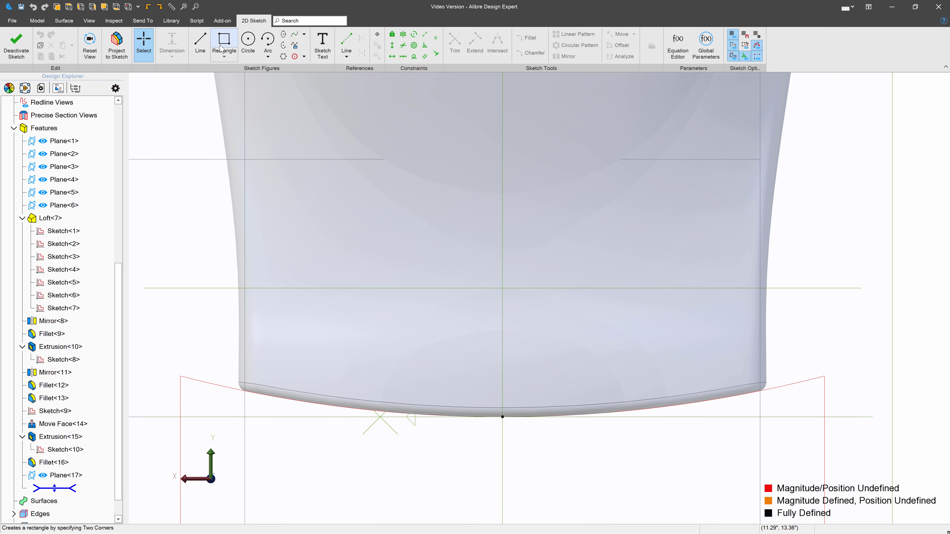
click(225, 58)
click(257, 102)
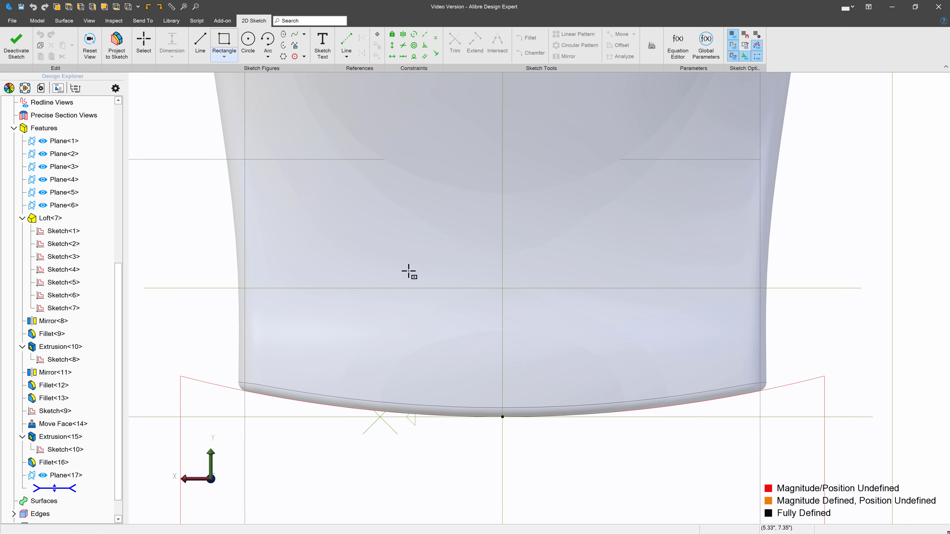
click(502, 417)
click(570, 350)
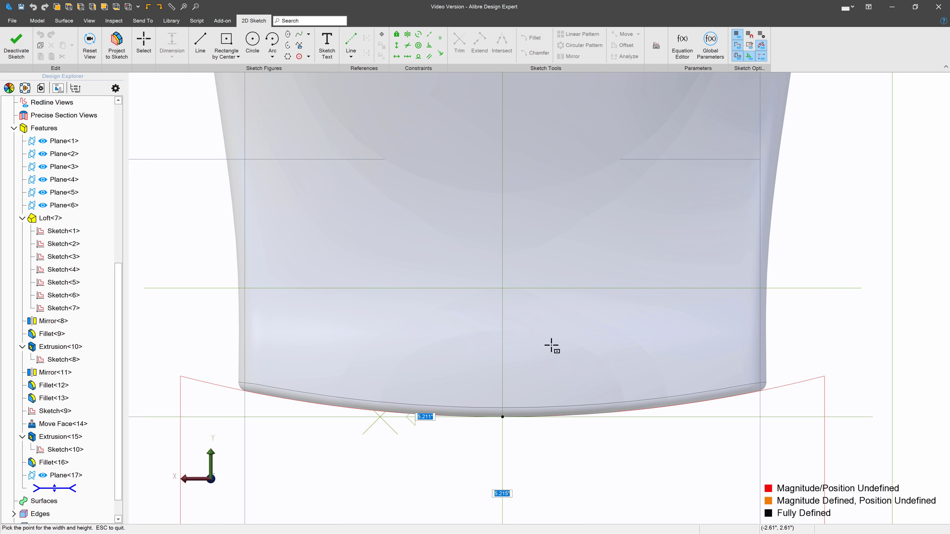
- Dimension the rectangle to 4.125" wide and 4.5" high
click(181, 40)
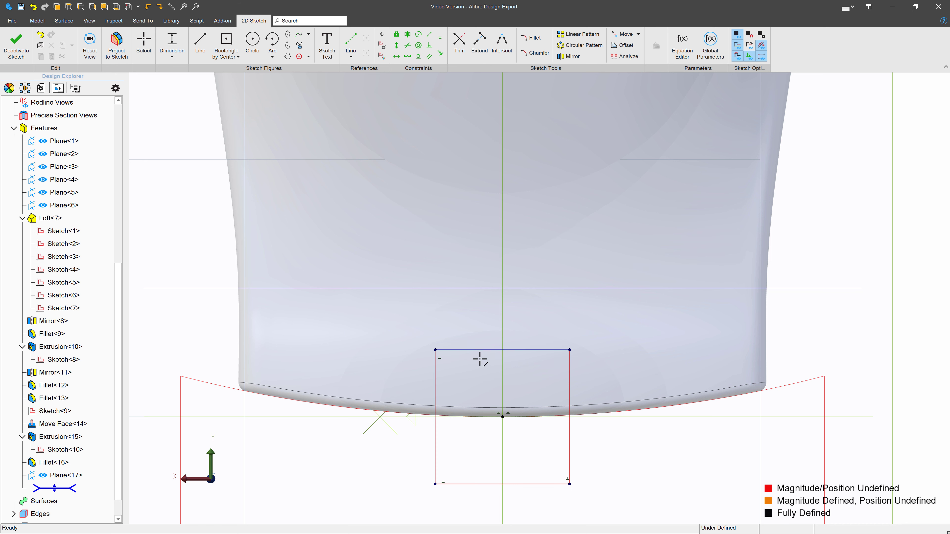
click(482, 351)
click(482, 316)
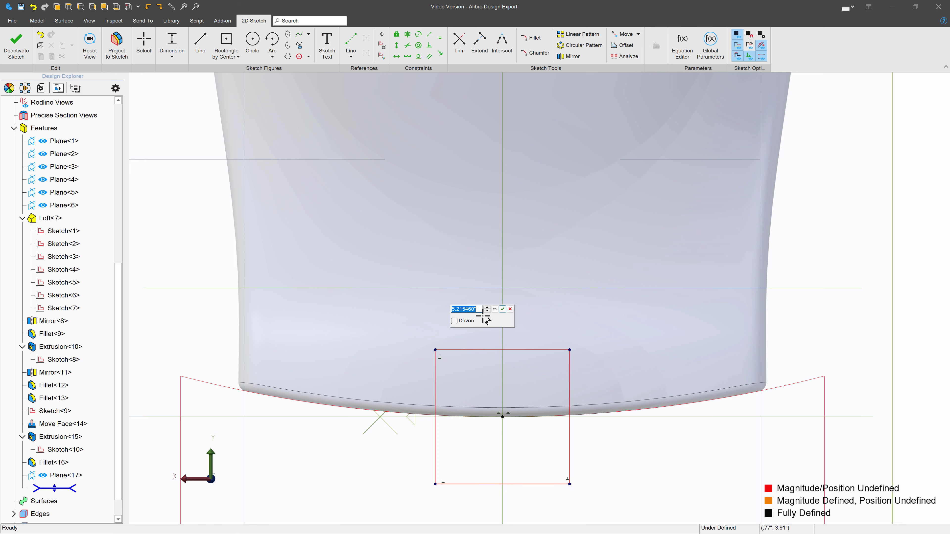
text(4.125)
key(Return)
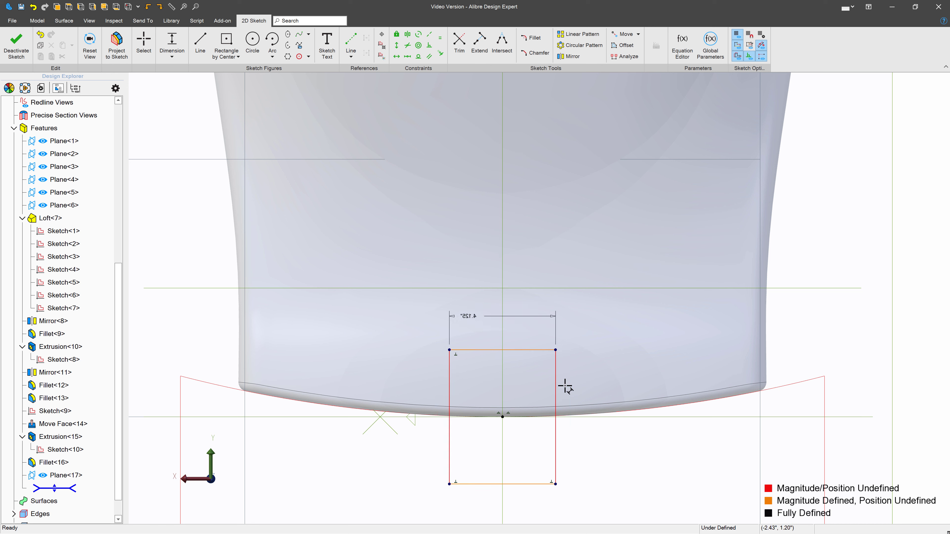
click(555, 385)
click(651, 390)
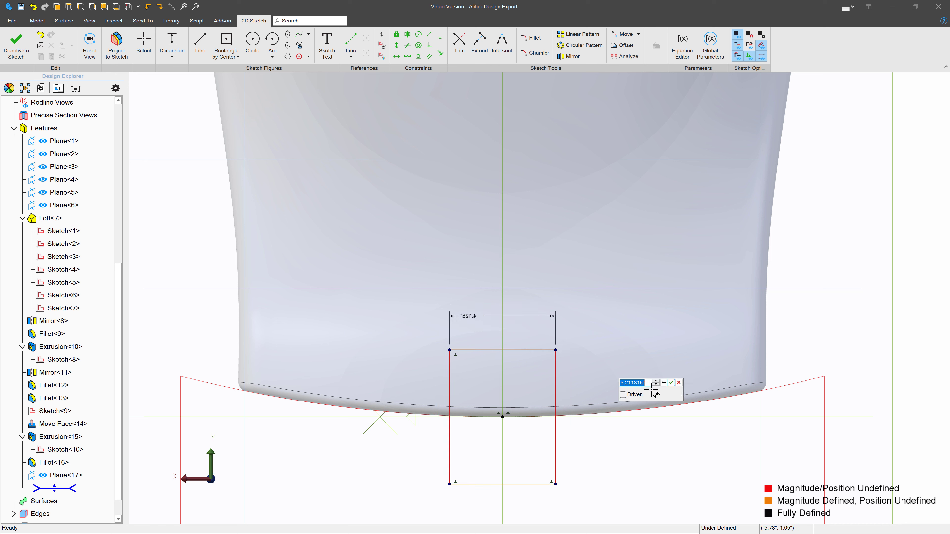
text(4.5)
key(Return)
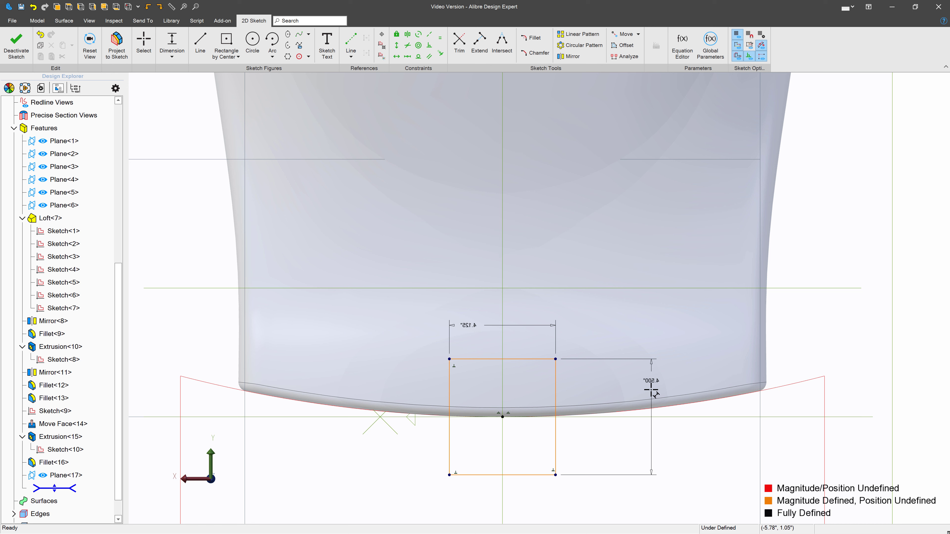
- Constrain the rectangle's upper edge to horizontal and close the sketch
click(396, 56)
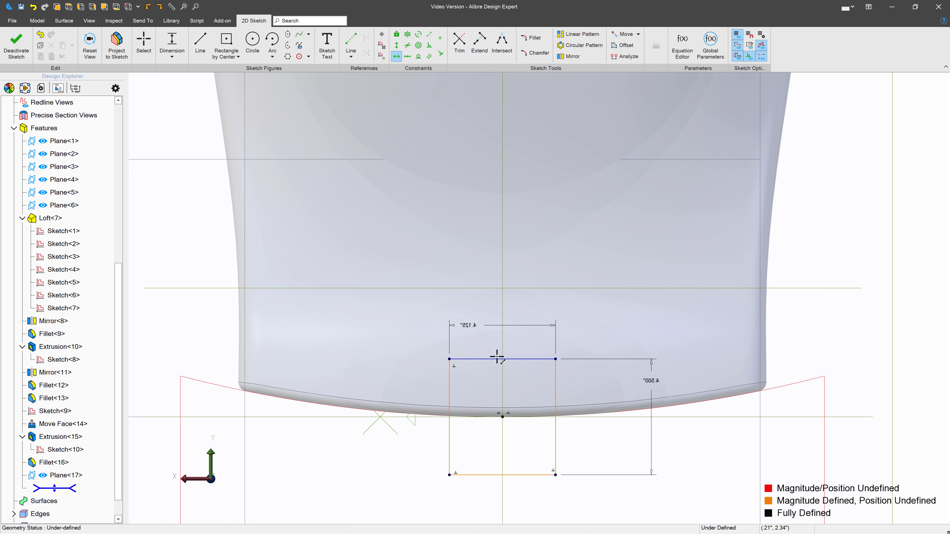
click(488, 359)
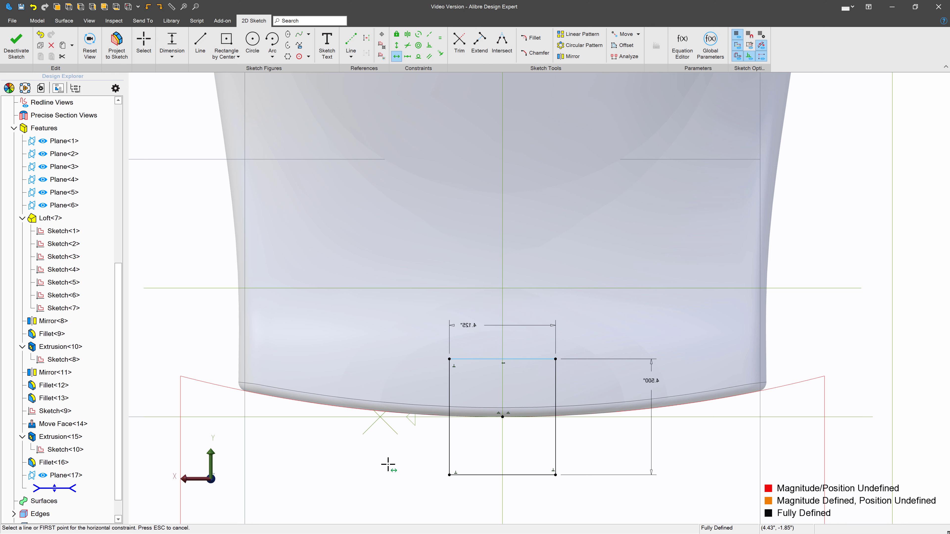
click(19, 49)
- Extrude-cut the rectangle sketch to a 3.8" depth in the reverse direction, out through the back of the seat
click(196, 42)
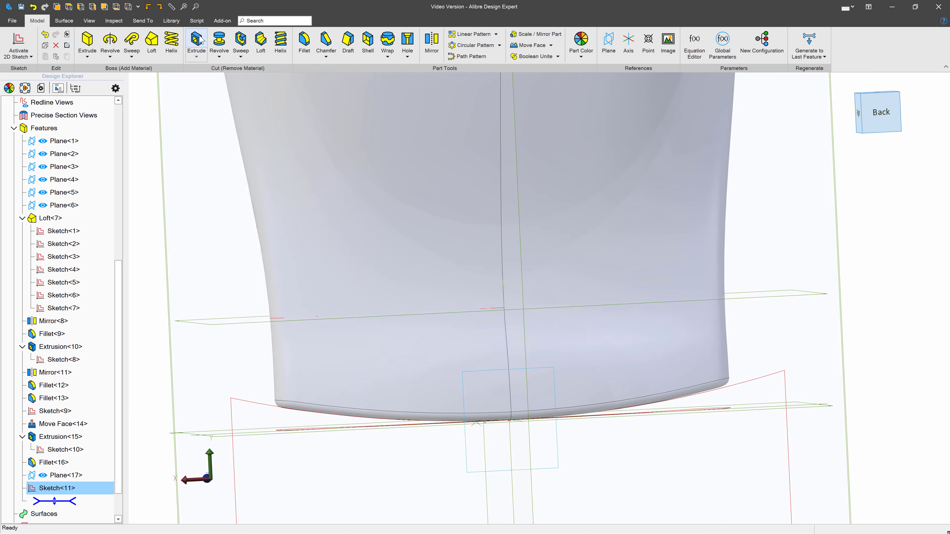
drag(512, 241, 248, 270)
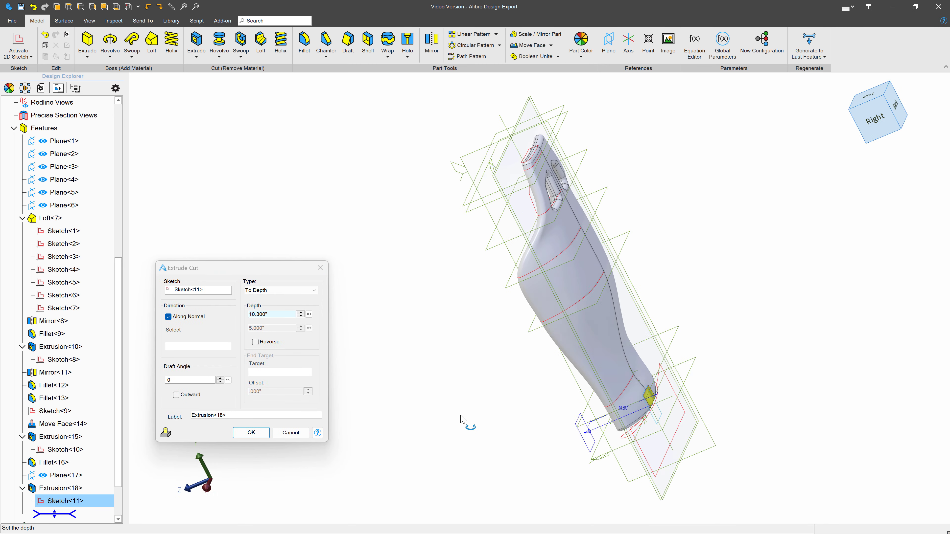
middle_drag(460, 415, 489, 423)
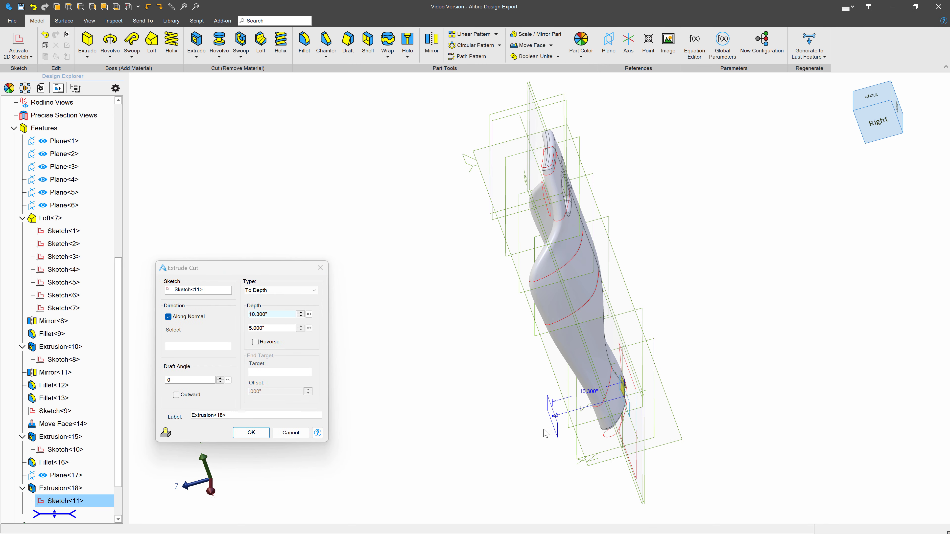
scroll(675, 388, up, 3)
scroll(677, 391, up, 2)
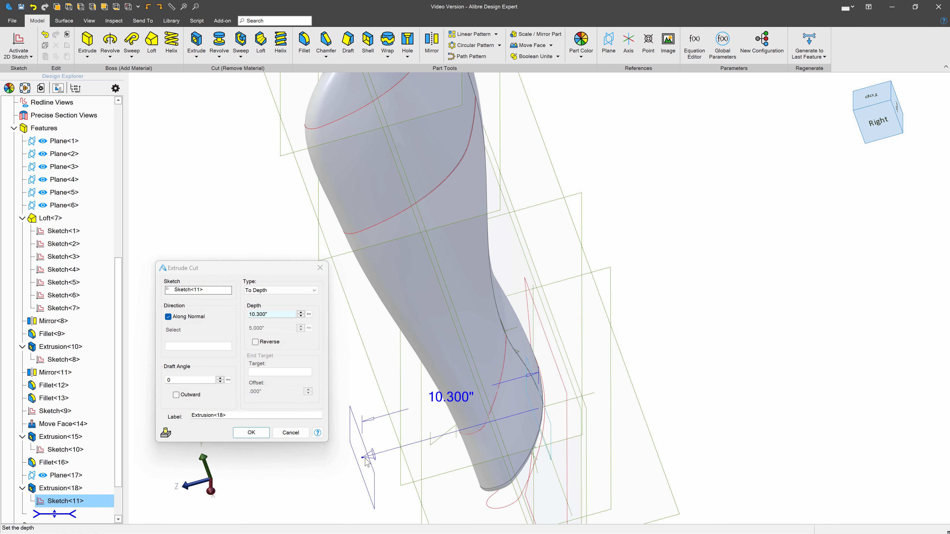
drag(361, 461, 456, 421)
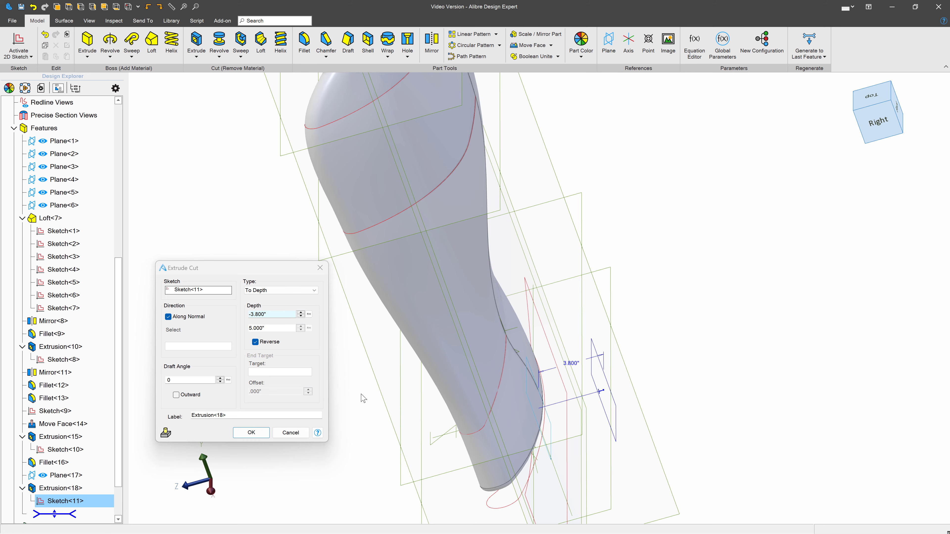
click(268, 431)
- Start a sketch on the flat face of the rectangular cut at the seat back's lower end
mouse_move(480, 431)
middle_down()
mouse_move(469, 405)
mouse_move(471, 422)
middle_up()
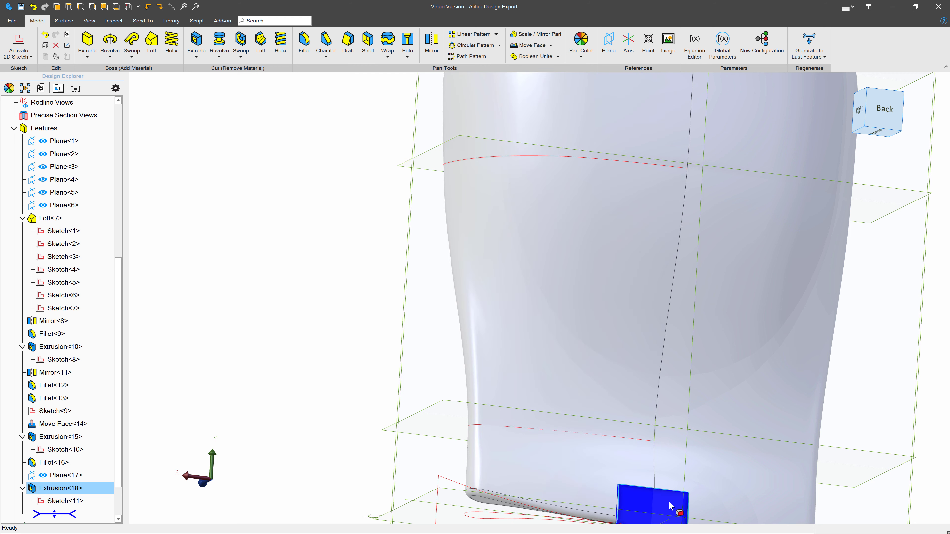
click(665, 500)
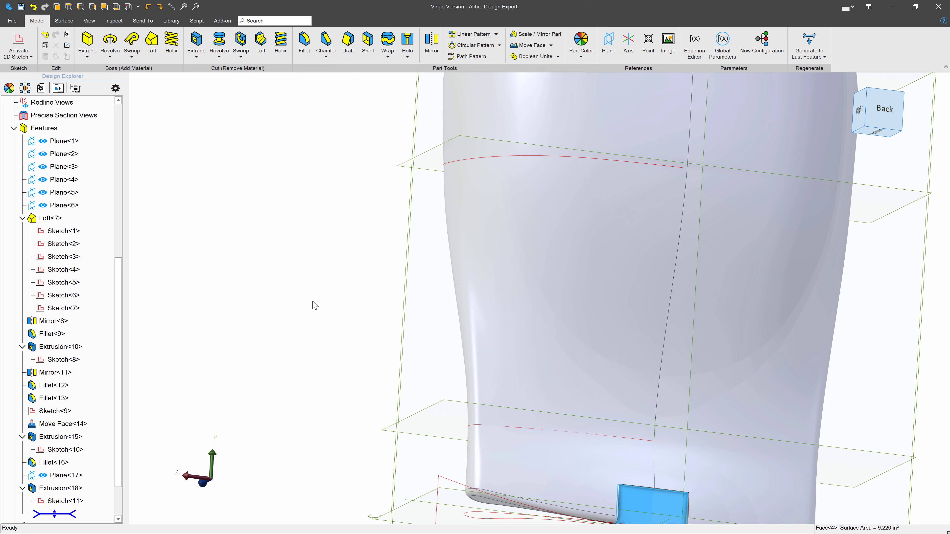
click(18, 41)
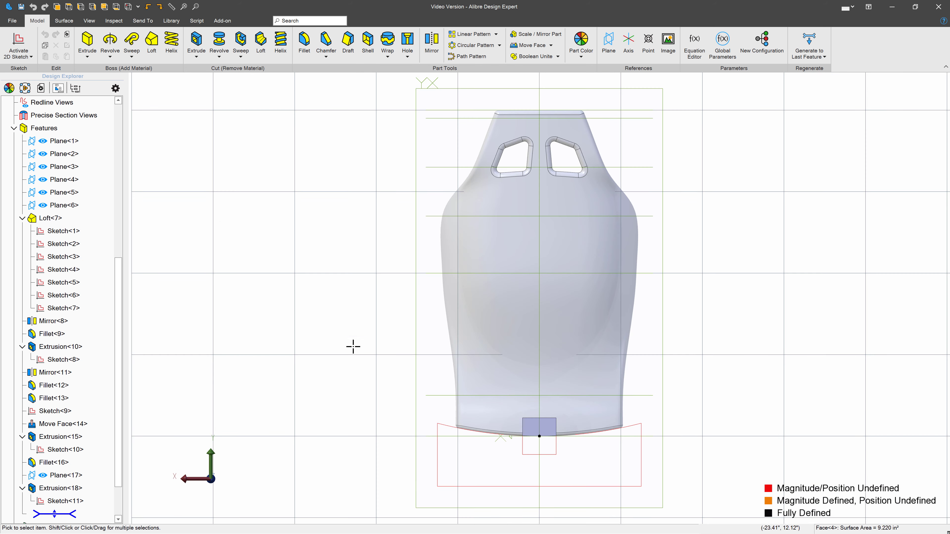
scroll(598, 445, up, 8)
- Draw four small circles on the recessed face, an upper and a lower one on each side of the vertical centerline
click(252, 43)
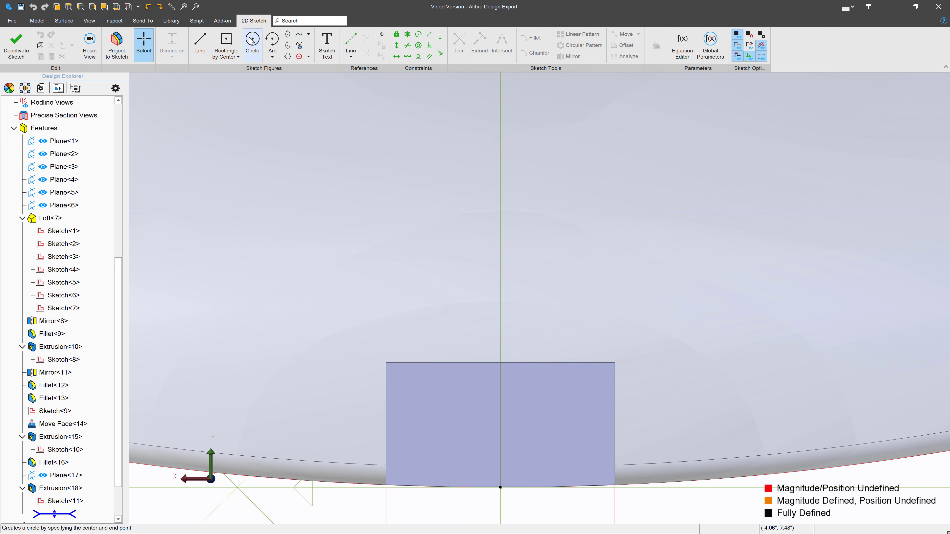
click(429, 390)
click(437, 399)
click(433, 442)
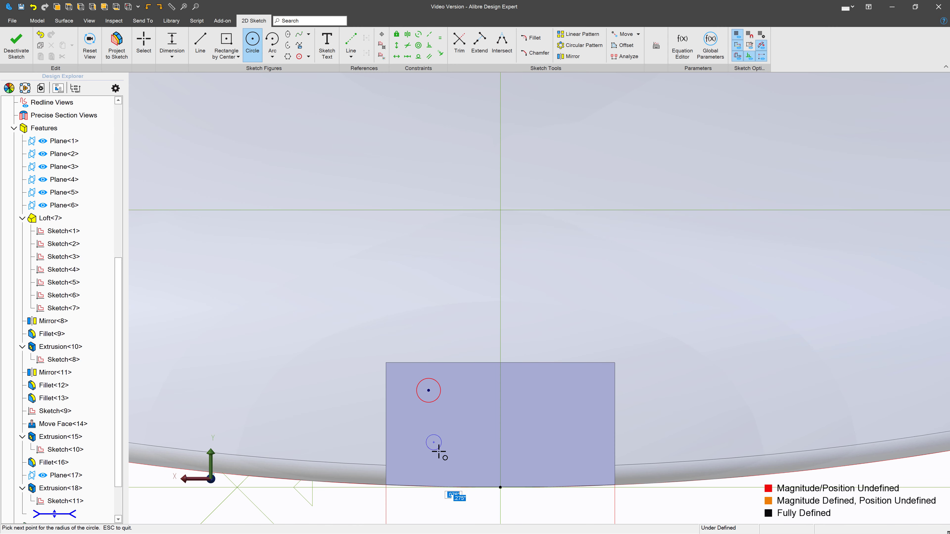
click(442, 433)
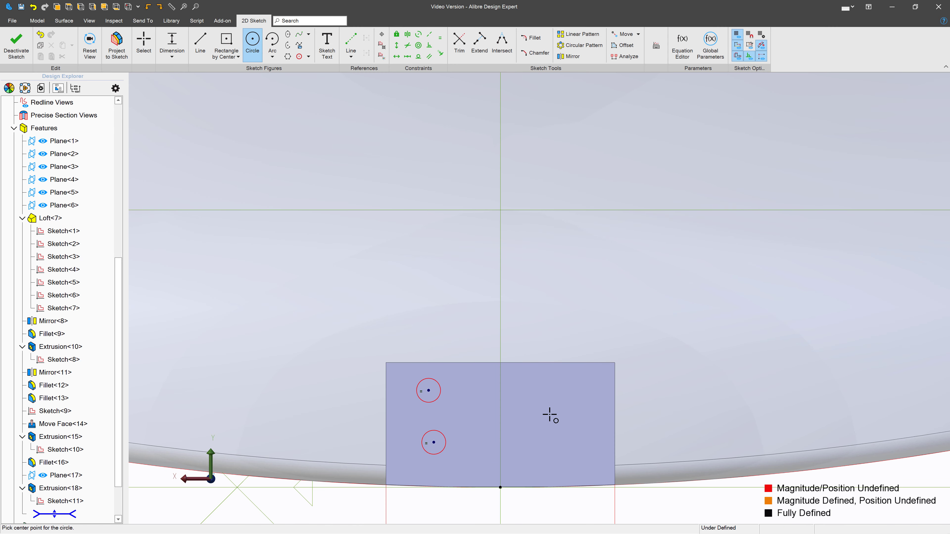
click(564, 390)
click(568, 406)
click(565, 459)
click(575, 468)
- Constrain the two circles on the right side of the recess to equal the size of the upper left circle
click(440, 38)
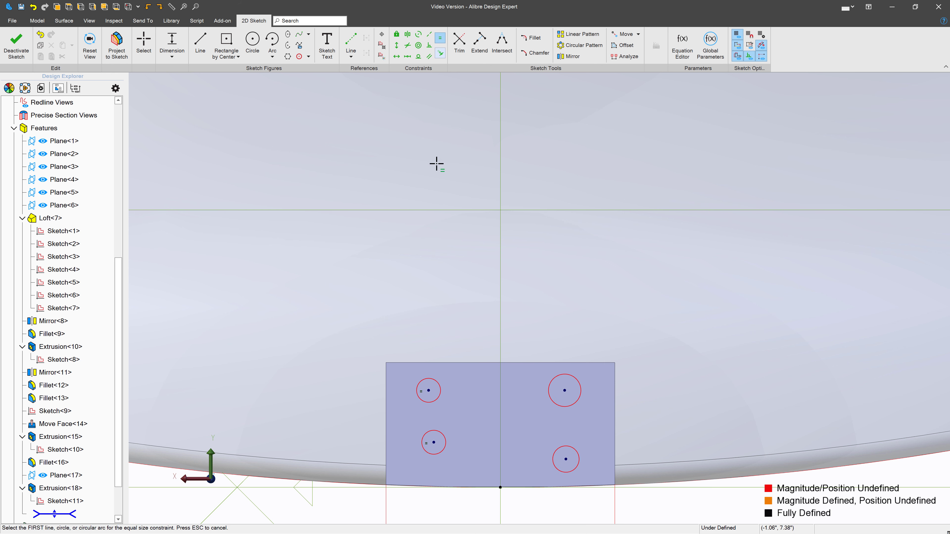
click(428, 378)
click(579, 383)
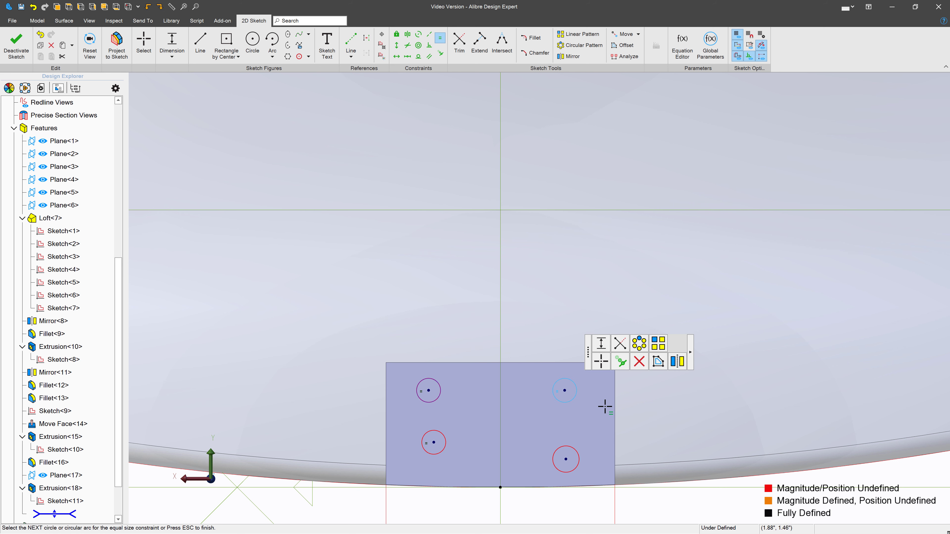
click(579, 458)
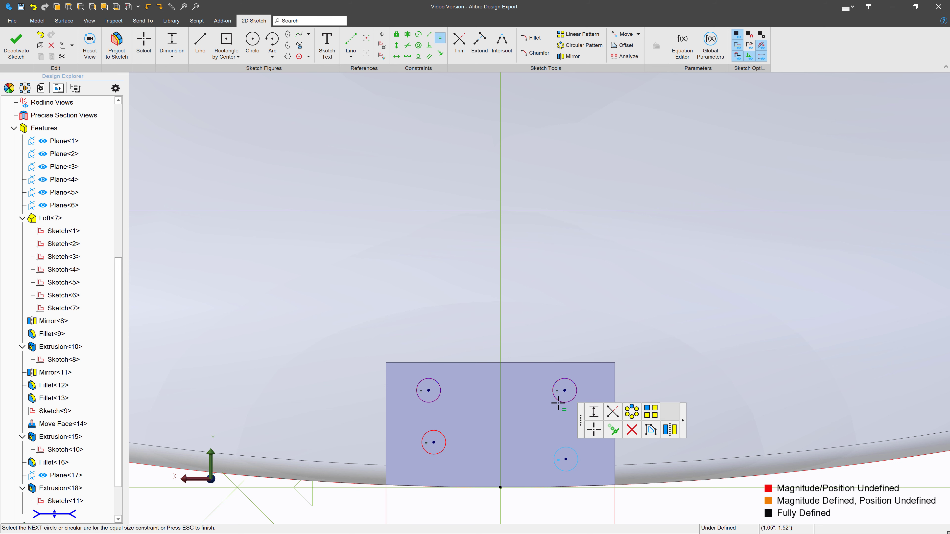
key(Escape)
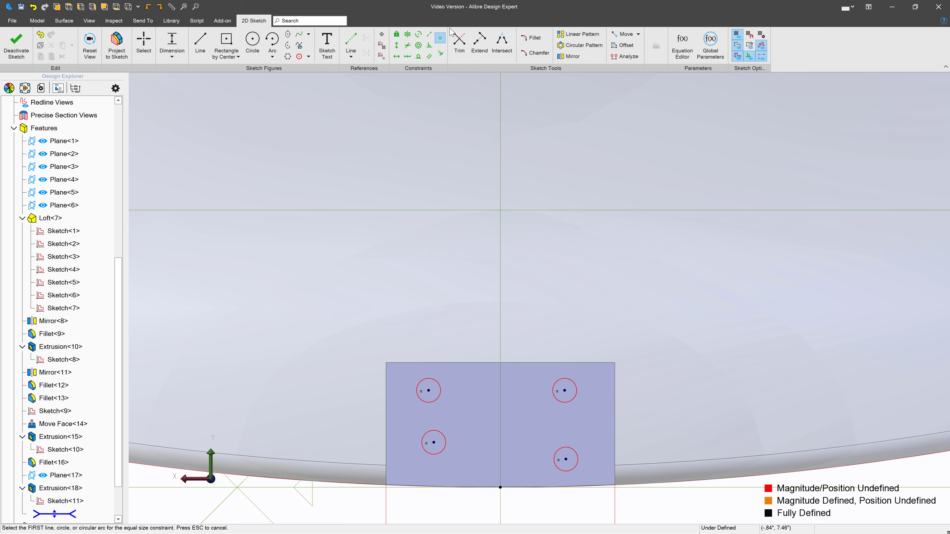
- Make the upper pair of circles and the lower pair of circles symmetric about the vertical centerline
click(407, 34)
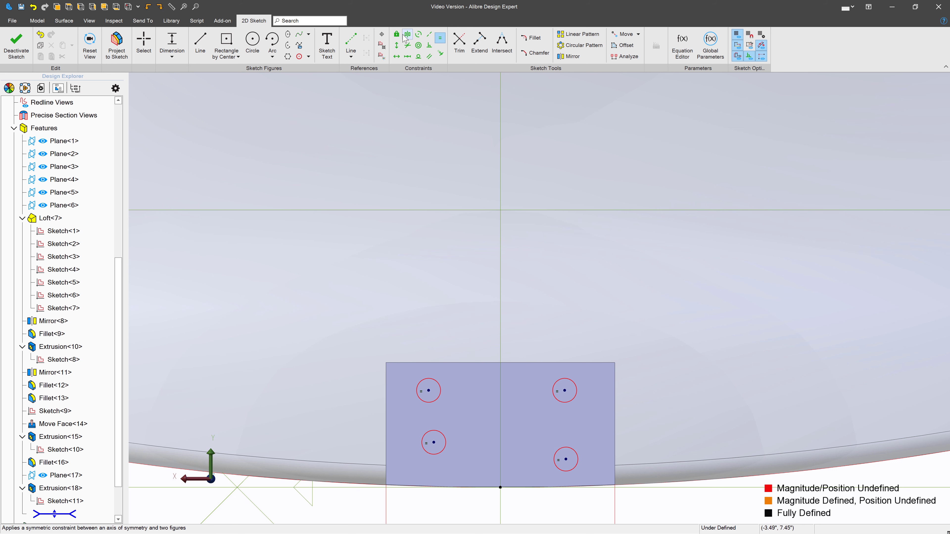
scroll(496, 343, down, 2)
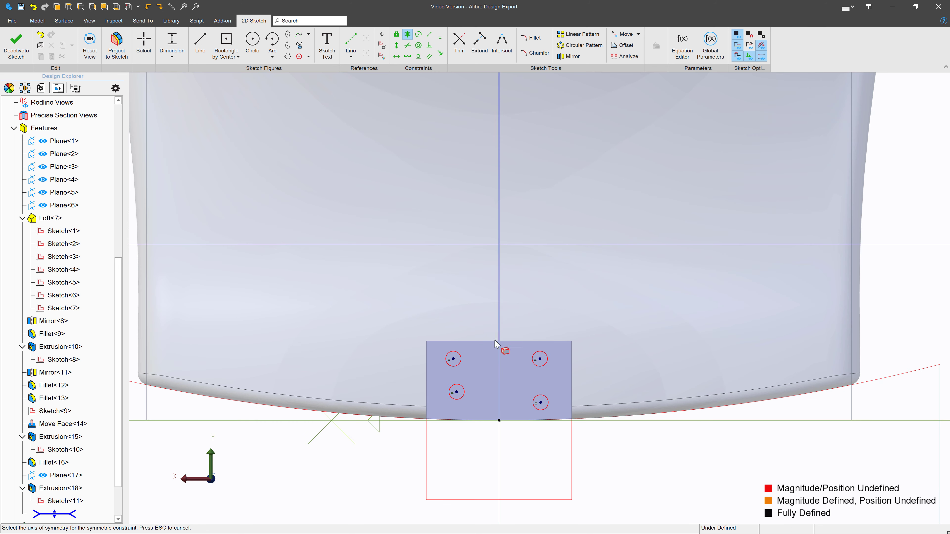
click(499, 443)
click(455, 352)
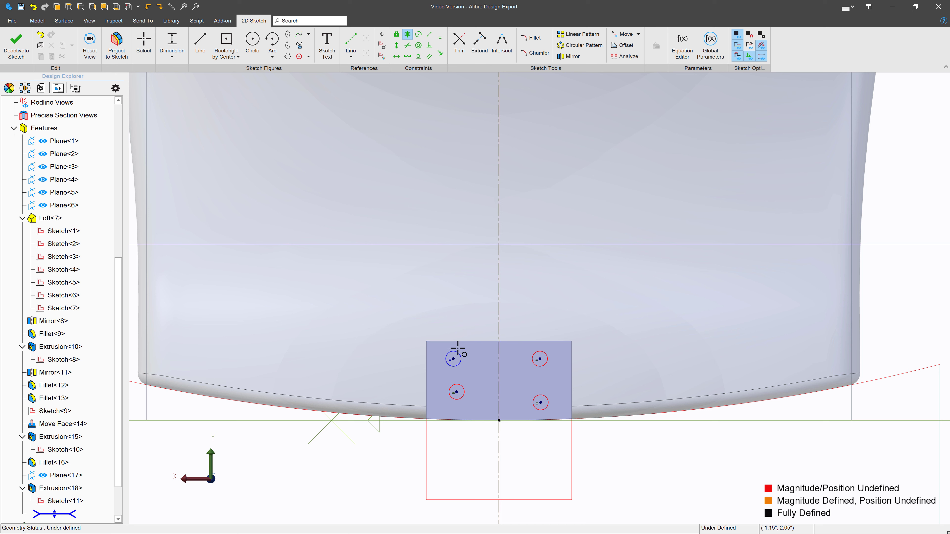
click(545, 352)
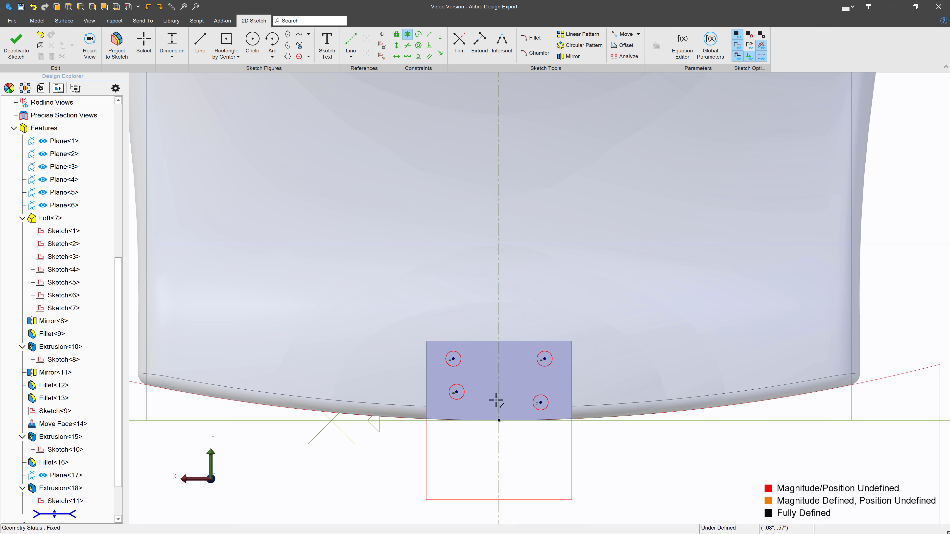
click(499, 436)
click(466, 392)
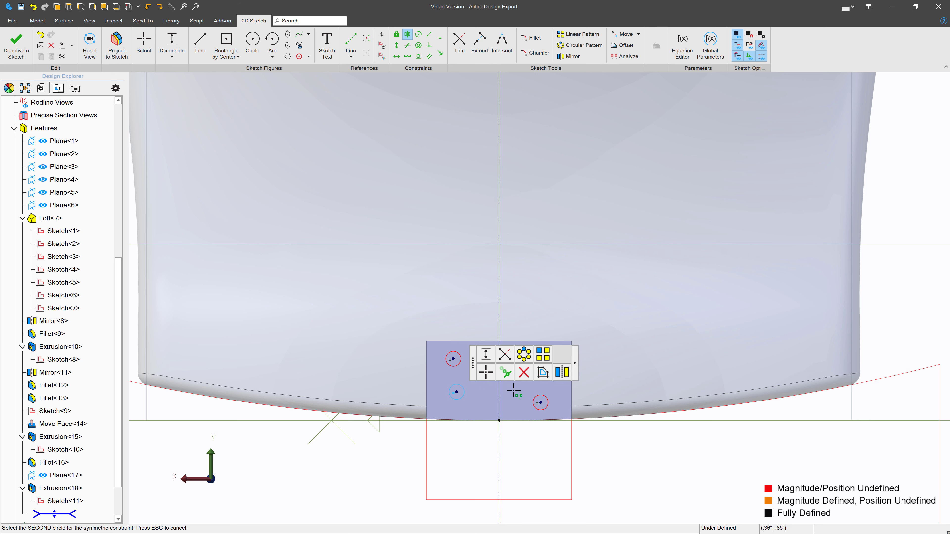
click(539, 397)
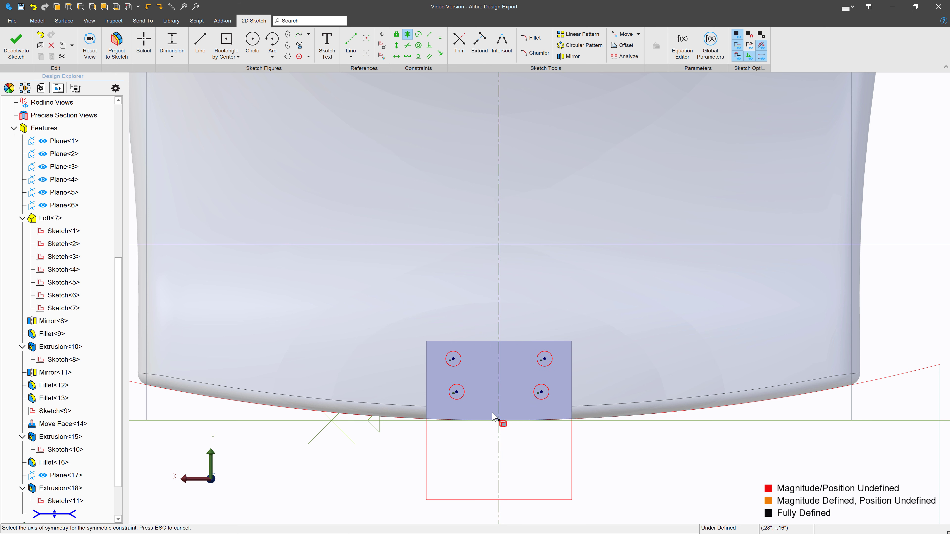
- Align the centers of the upper and lower left circles vertically
click(396, 45)
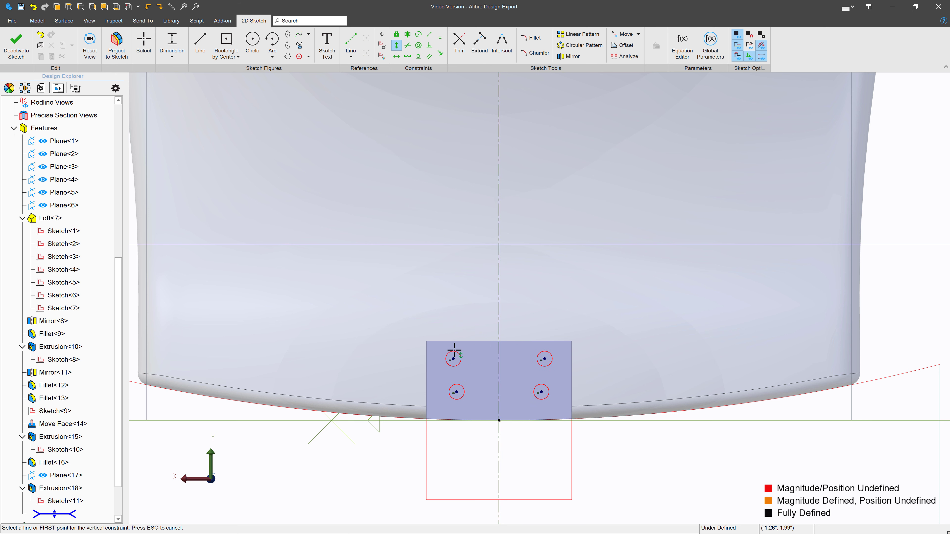
click(453, 359)
click(456, 392)
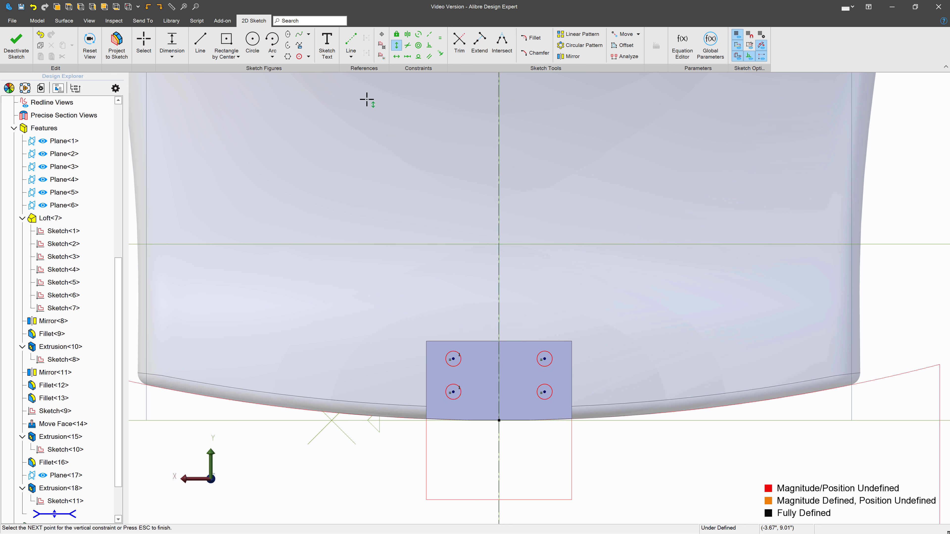
key(Escape)
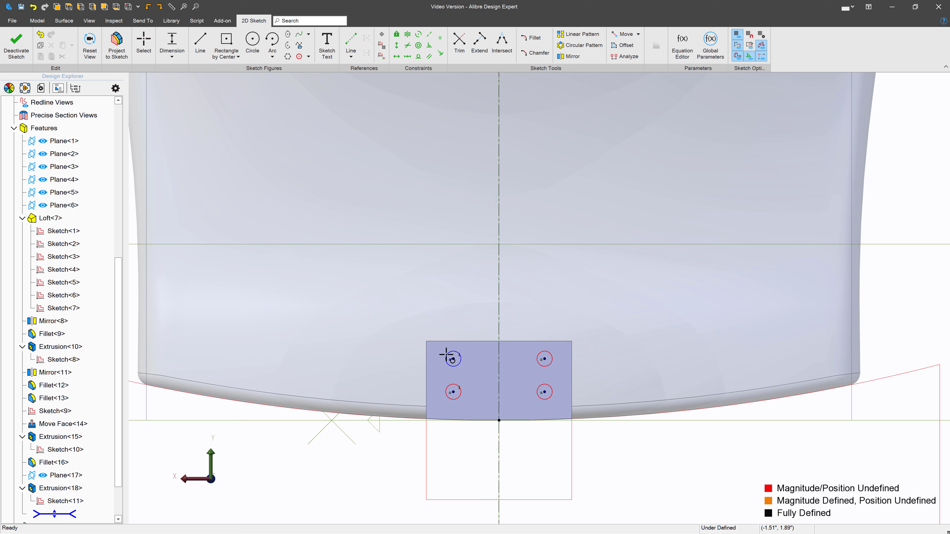
- Dimension the upper left circle to a 0.5" diameter and the vertical spacing between the left circles' centers to 1"
click(446, 354)
click(390, 307)
text(.5)
key(Return)
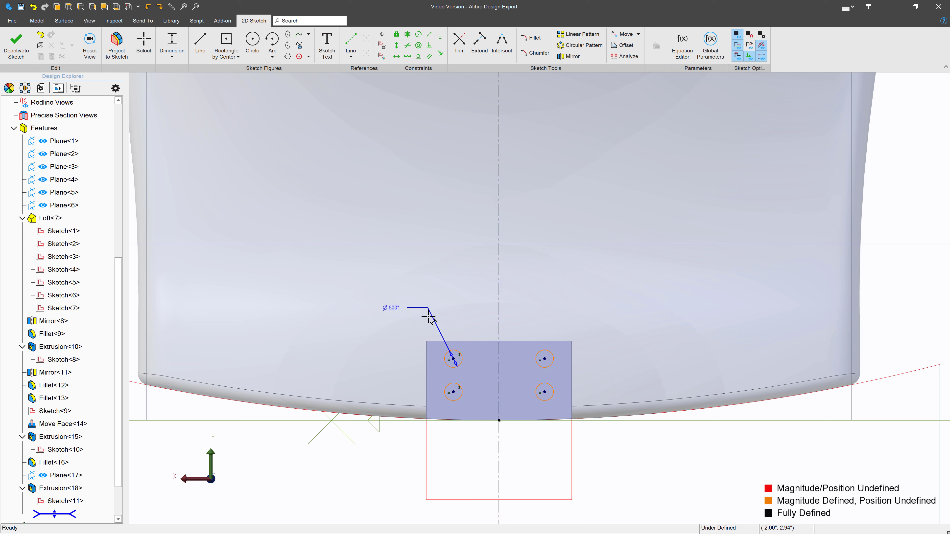
click(455, 392)
click(406, 379)
text(1)
key(Return)
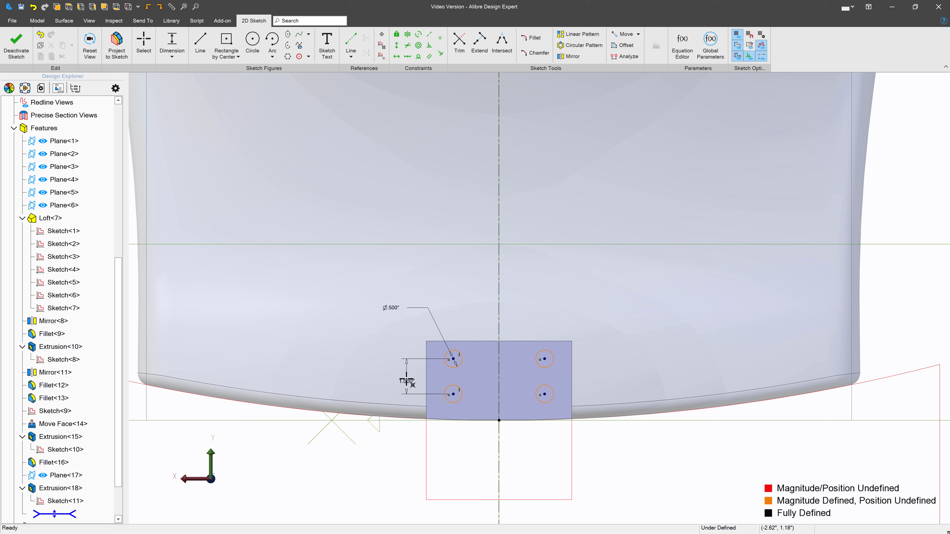
- Dimension the lower left circle's center 1" horizontally from and 0.6" above the origin, and close the sketch
click(499, 421)
click(475, 455)
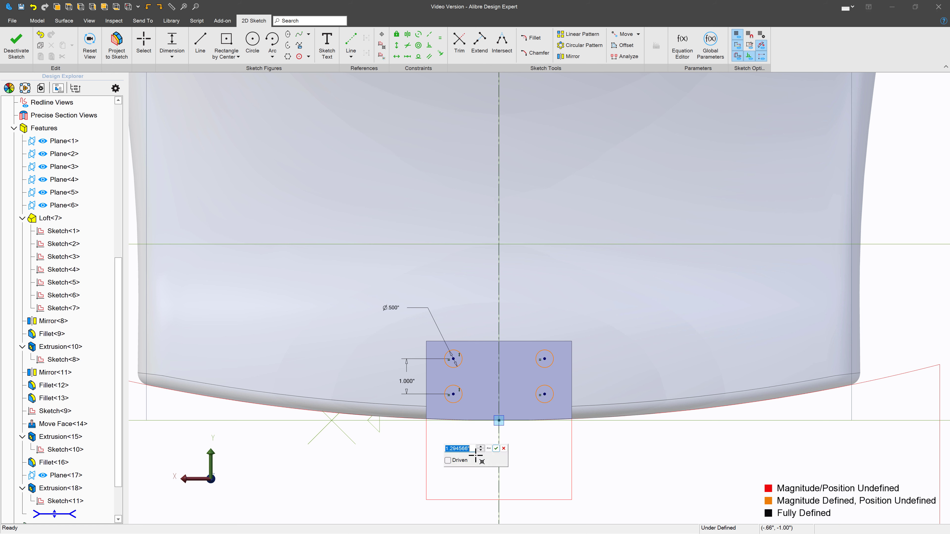
text(1)
key(Return)
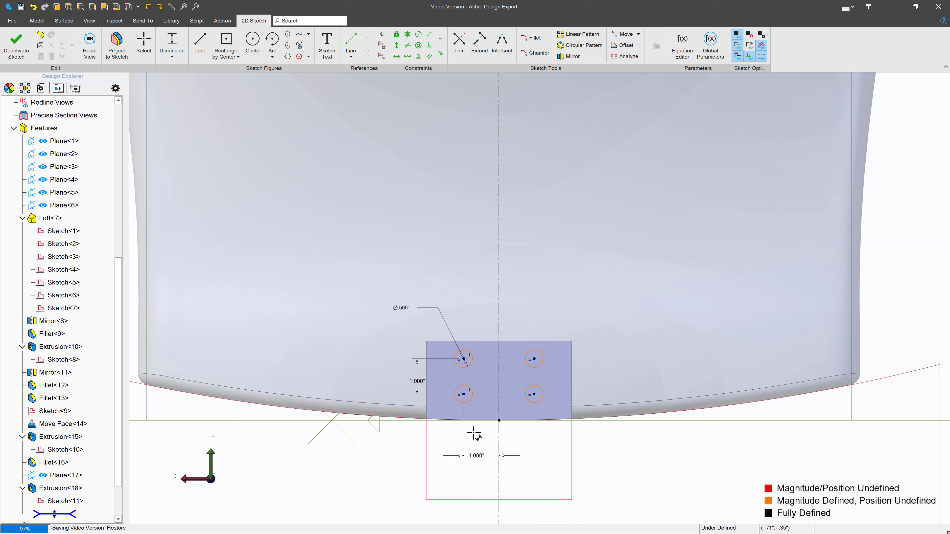
click(463, 394)
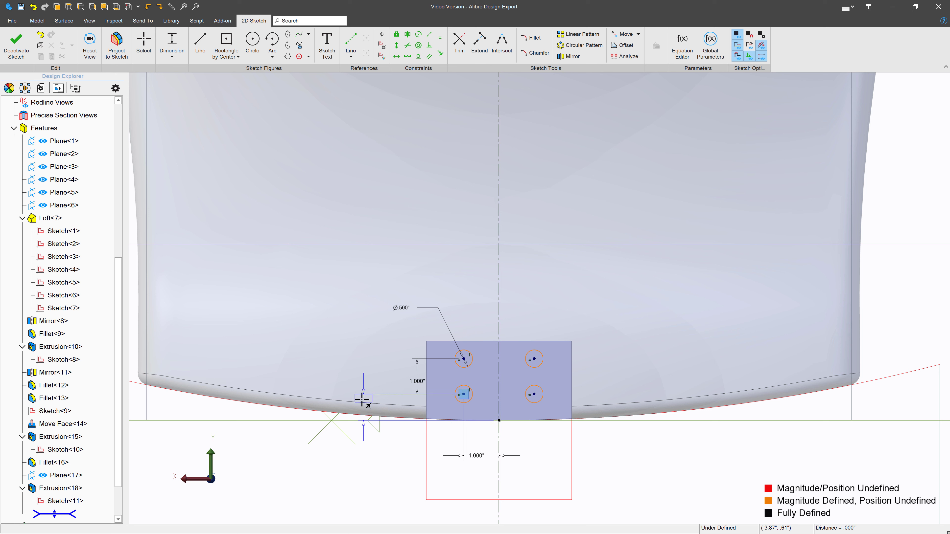
click(358, 406)
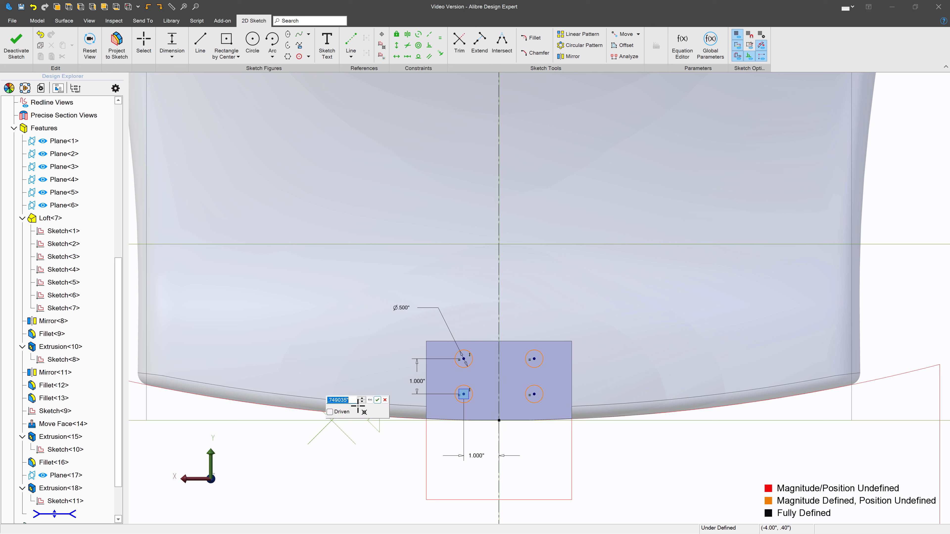
key(Return)
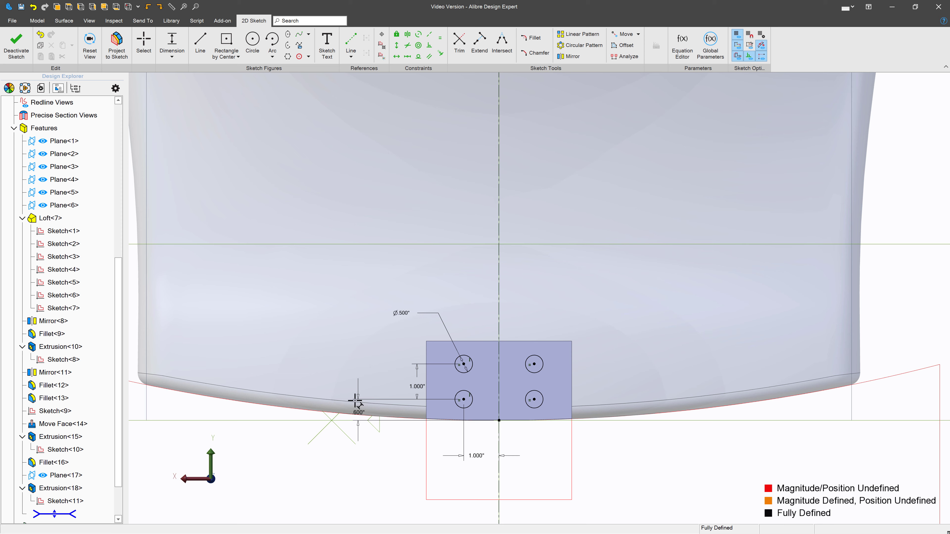
click(16, 44)
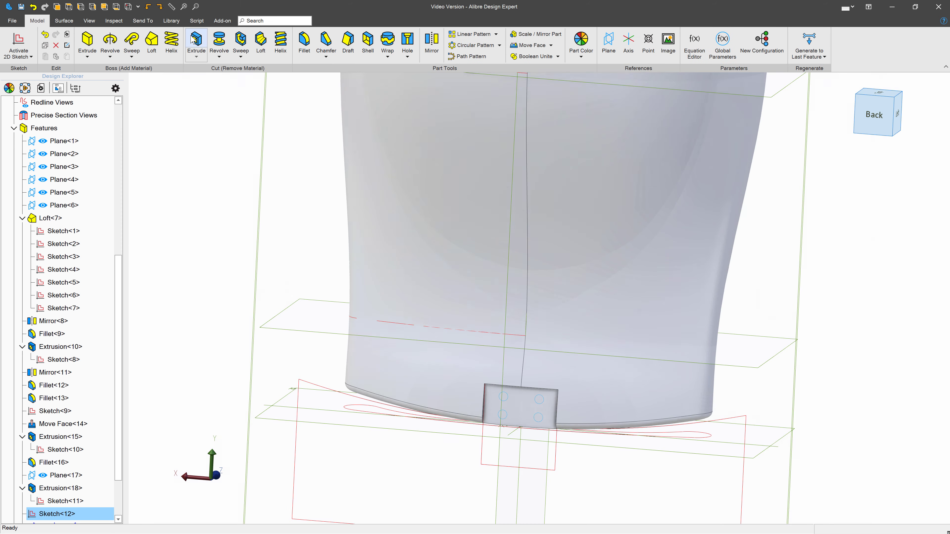
- Extrude-cut the four-circle sketch into the recess face using a To Depth value of -0.5" with Reverse enabled
click(196, 41)
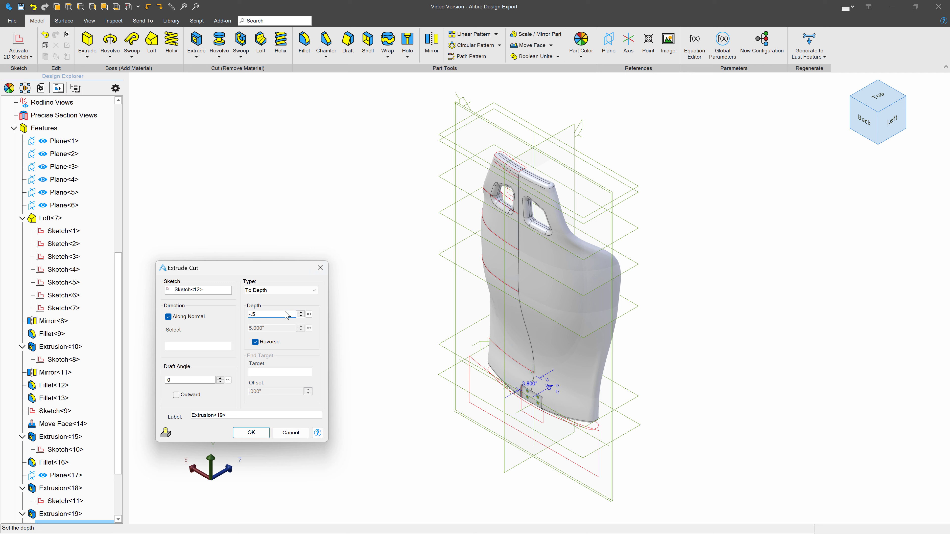
text(-.5)
key(Return)
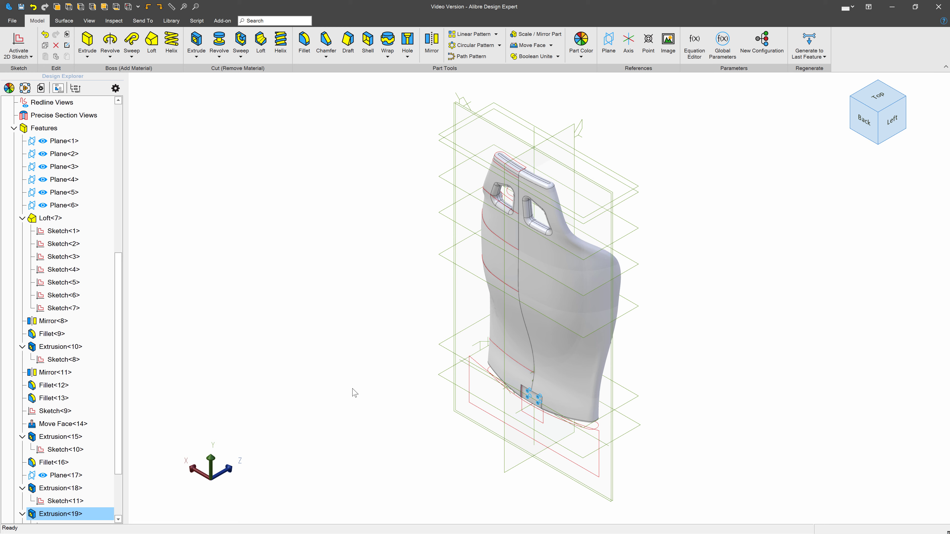
- Examine the four holes in the rear recess up close, and check the whole seat back from the front
middle_drag(352, 391, 520, 423)
scroll(525, 406, up, 5)
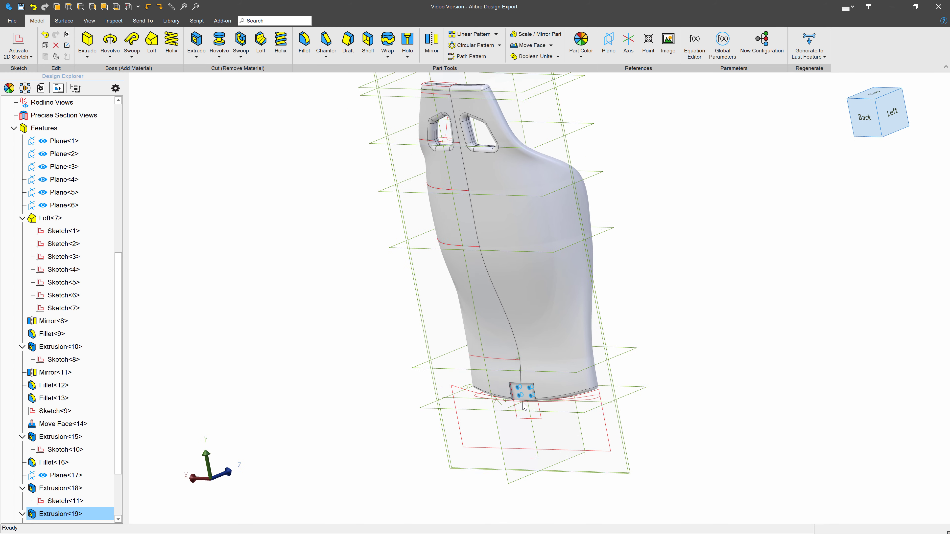
scroll(529, 398, up, 3)
mouse_move(528, 384)
middle_down()
mouse_move(545, 377)
mouse_move(526, 382)
mouse_move(536, 397)
middle_up()
click(459, 466)
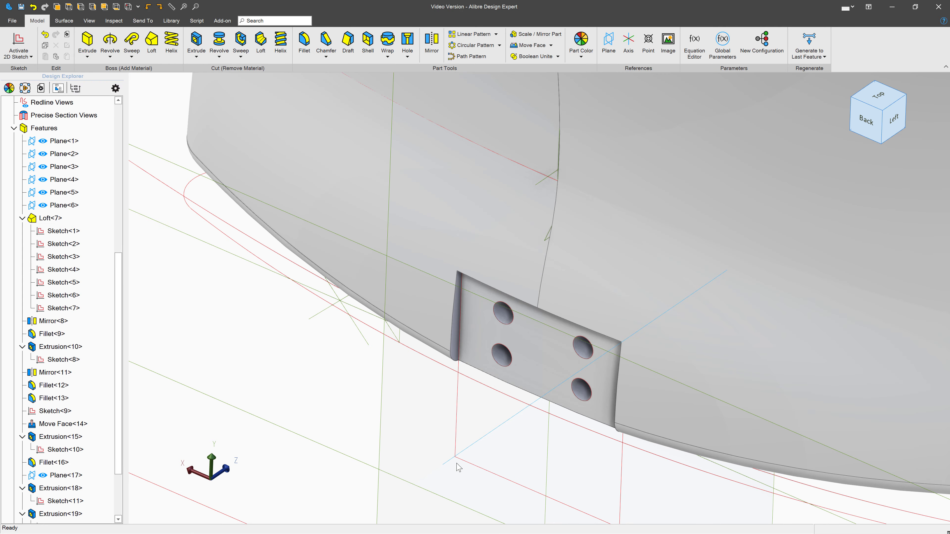
scroll(426, 470, down, 6)
middle_drag(418, 475, 410, 419)
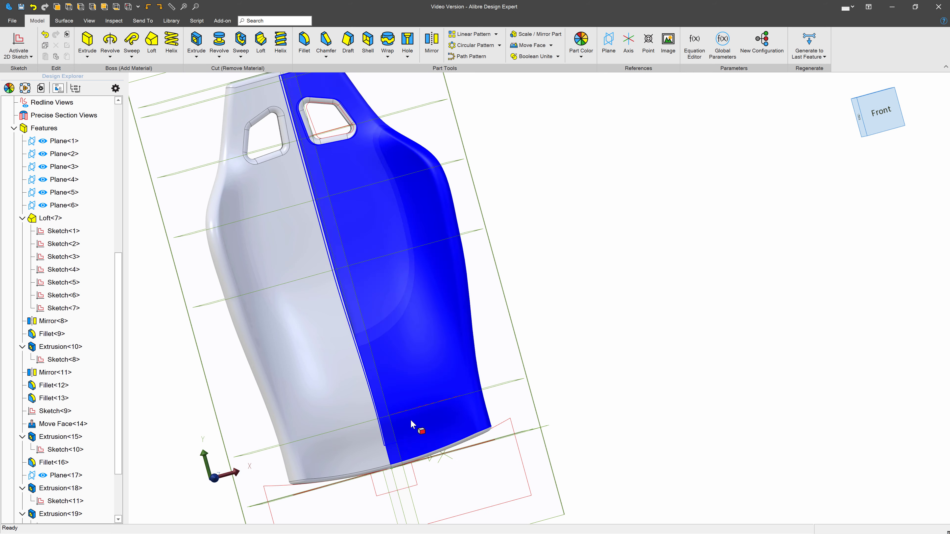
click(878, 114)
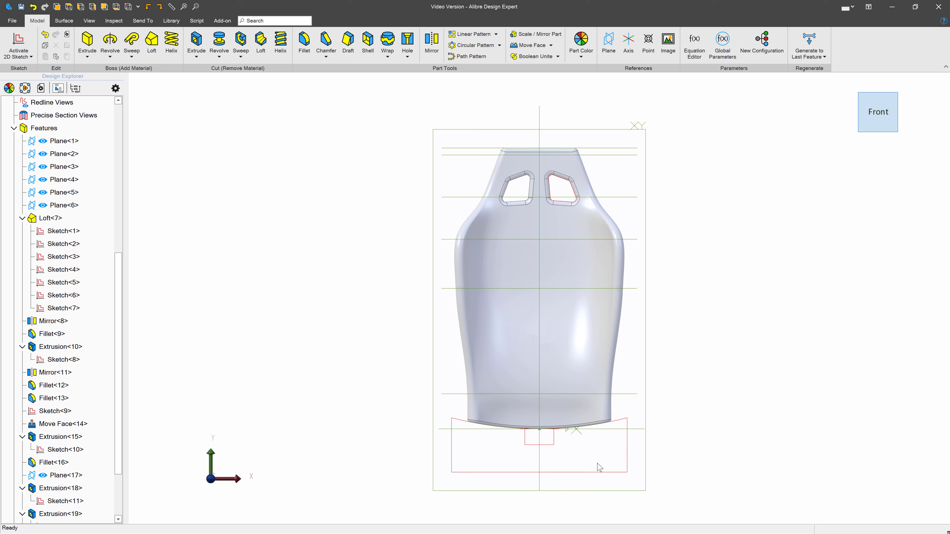
- Edit Sketch<1> of the loft, set the horizontal distance to the end arc's center to 8.5", and close the sketch
right_click(72, 233)
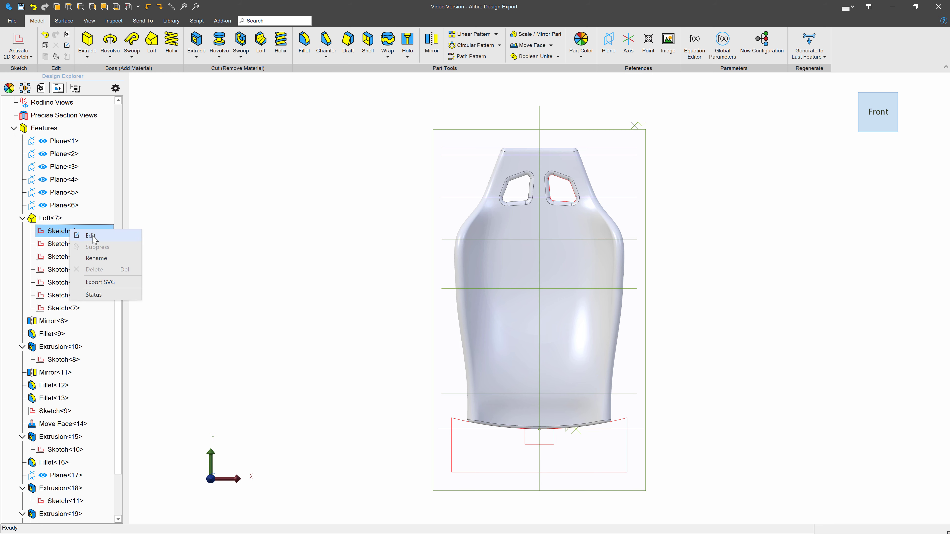
click(91, 236)
scroll(483, 339, down, 2)
scroll(558, 266, up, 2)
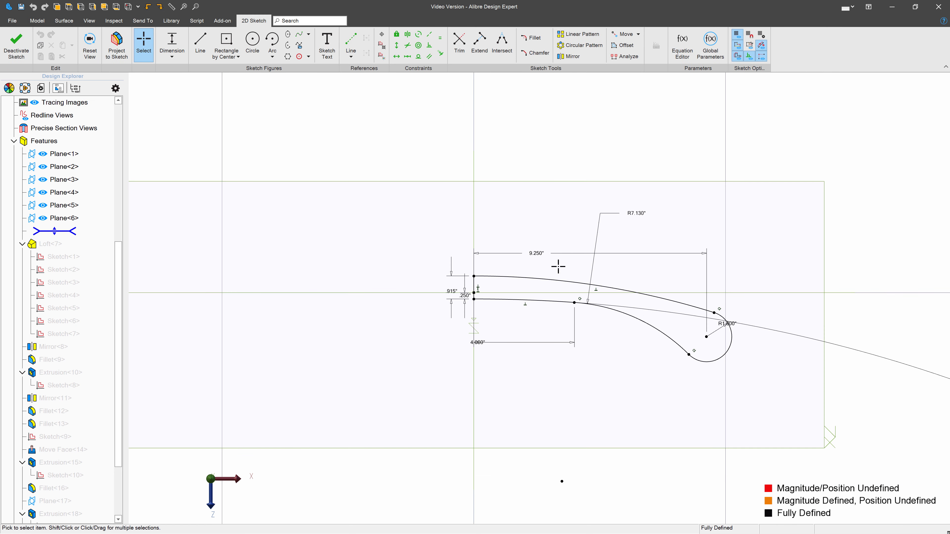
double_click(540, 254)
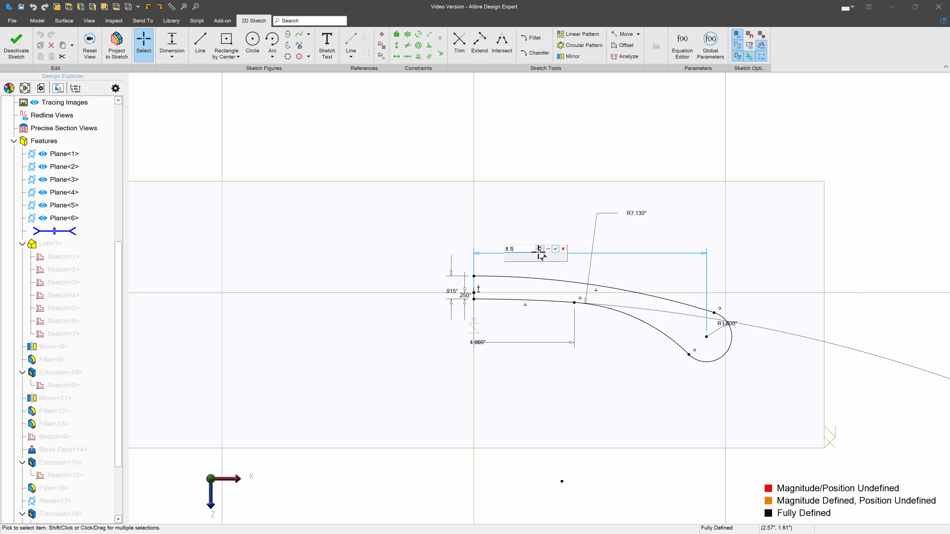
key(Return)
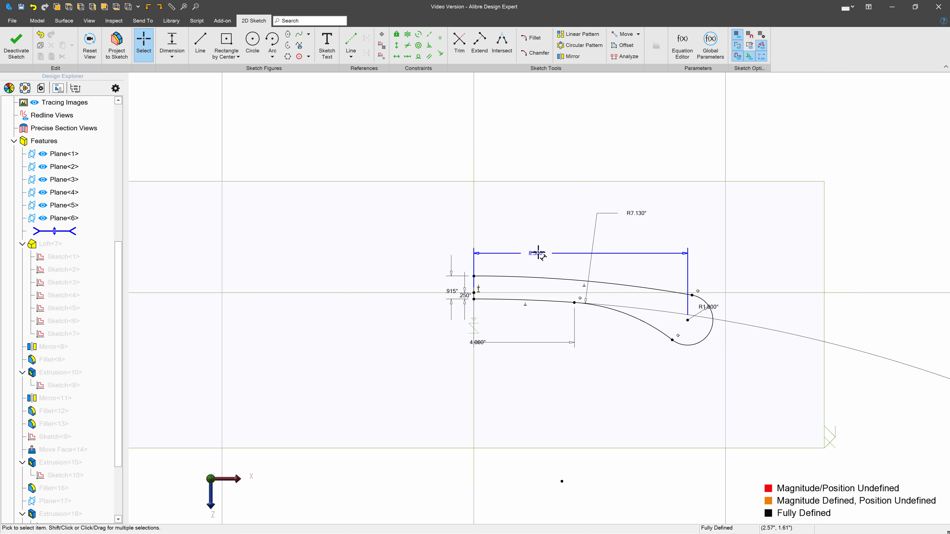
click(16, 45)
middle_drag(273, 286, 324, 314)
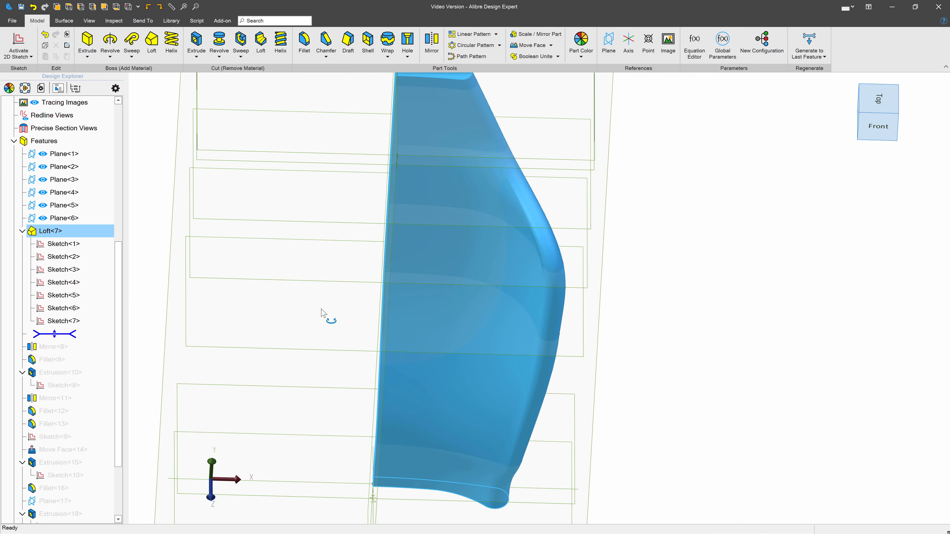
- Reduce the horizontal distance to the end arc's center in the loft's Sketch<2> and regenerate the part to the last feature
right_click(73, 261)
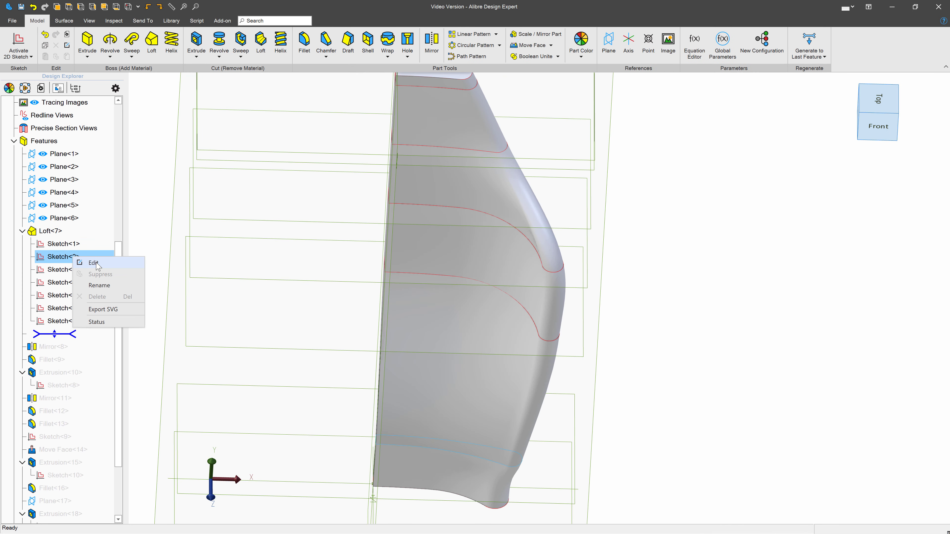
click(94, 265)
double_click(646, 214)
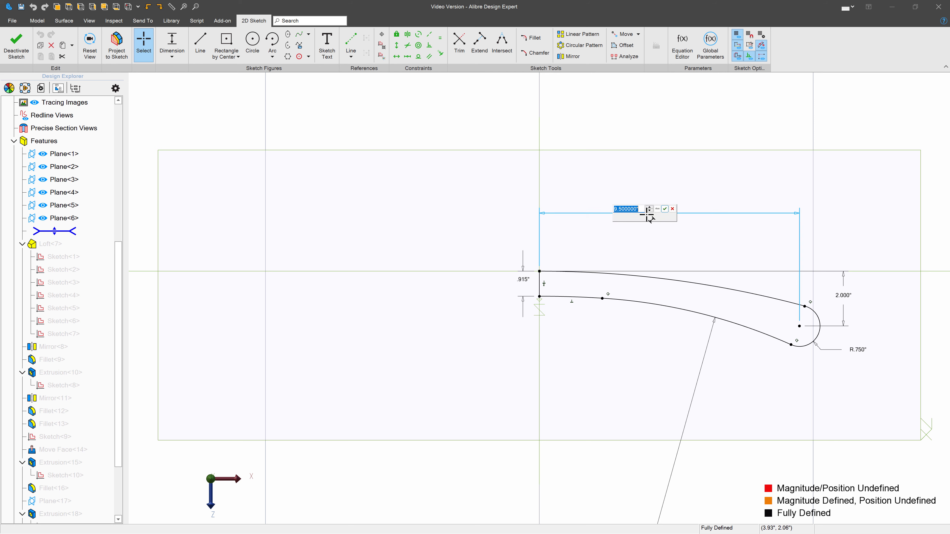
key(Return)
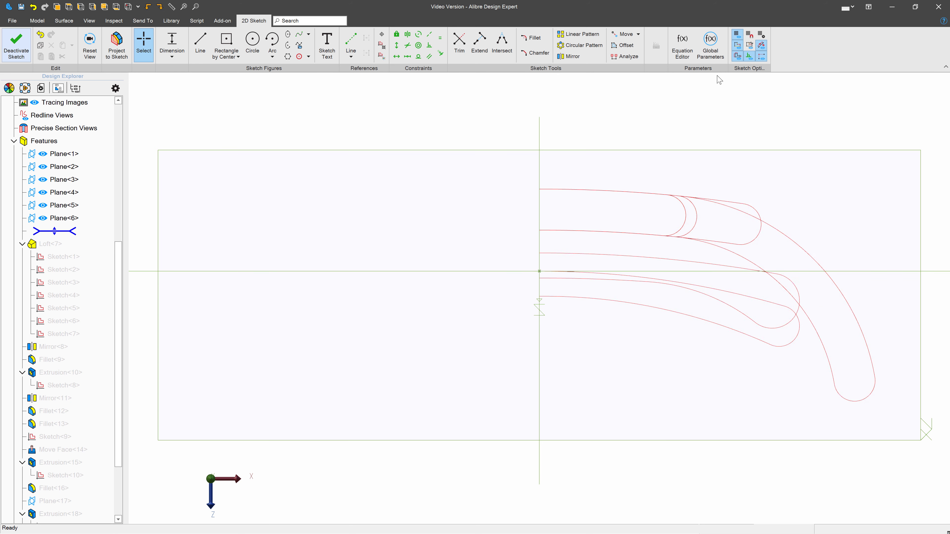
click(813, 44)
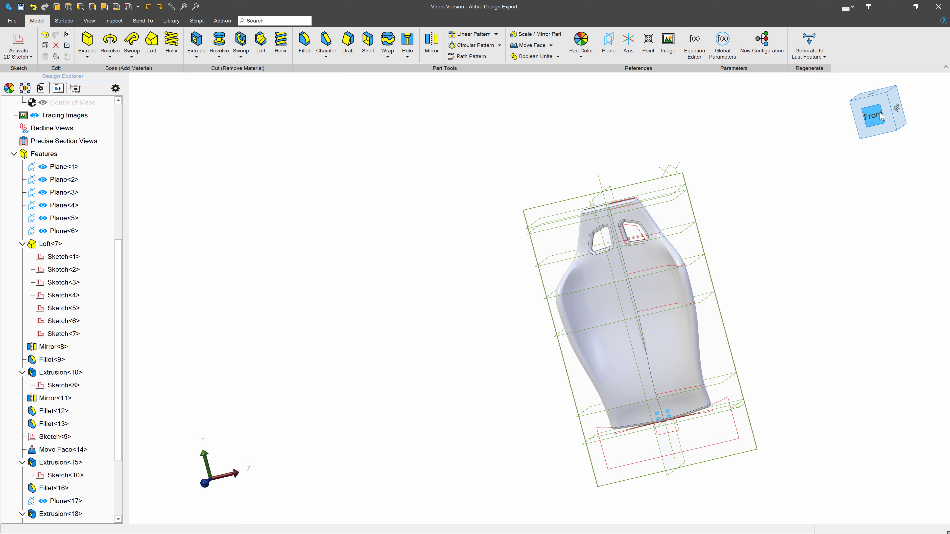
- Examine the regenerated seat back's narrower lower end and overall shape from the front
click(872, 114)
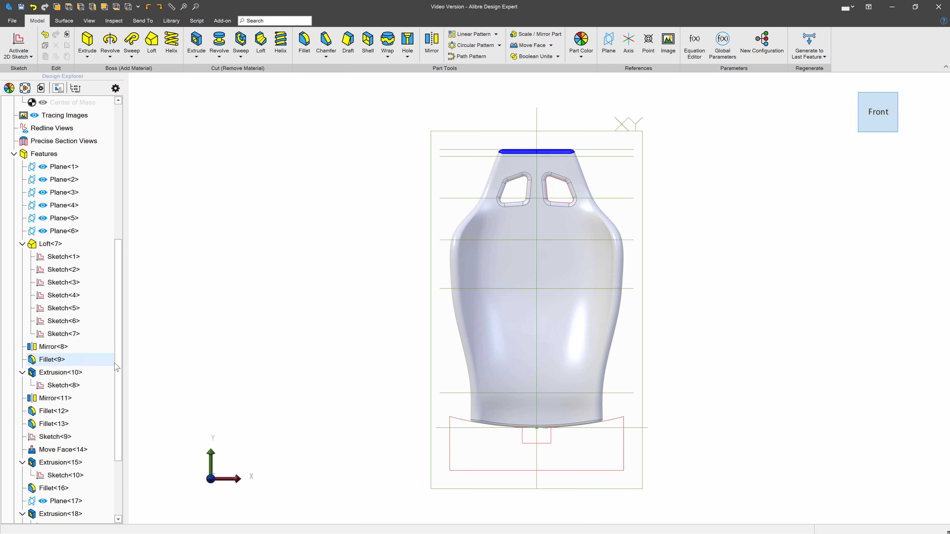
scroll(56, 359, down, 3)
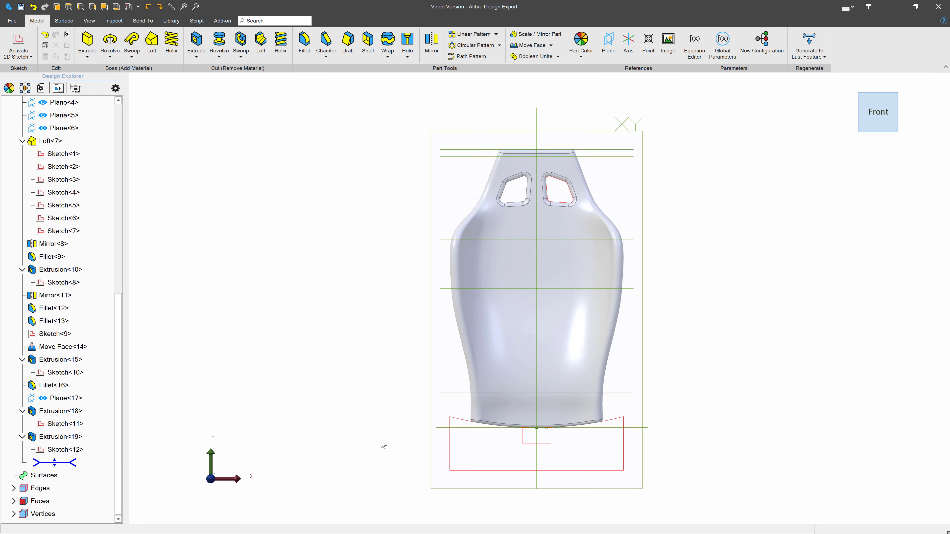
mouse_move(382, 443)
middle_down()
mouse_move(345, 445)
mouse_move(386, 448)
mouse_move(376, 446)
middle_up()
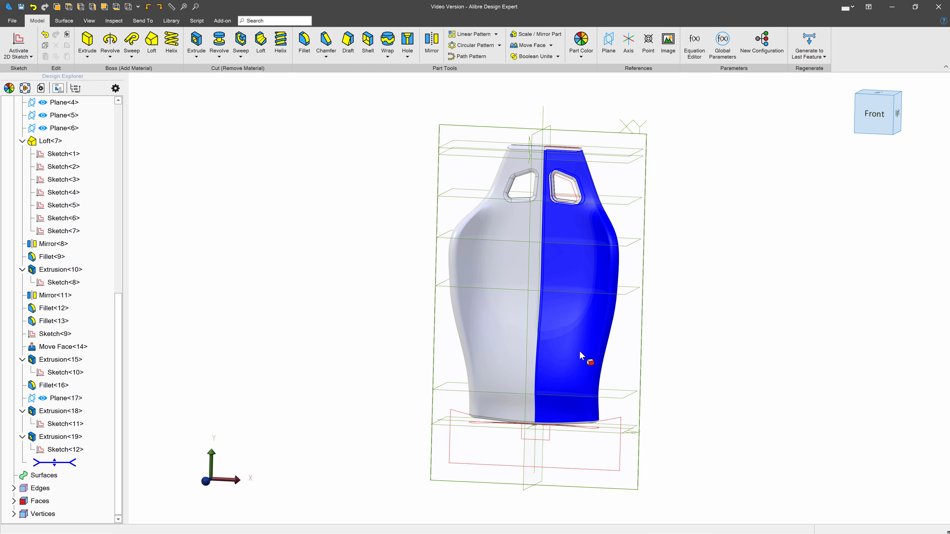
scroll(568, 395, up, 5)
scroll(562, 323, down, 5)
scroll(563, 322, up, 4)
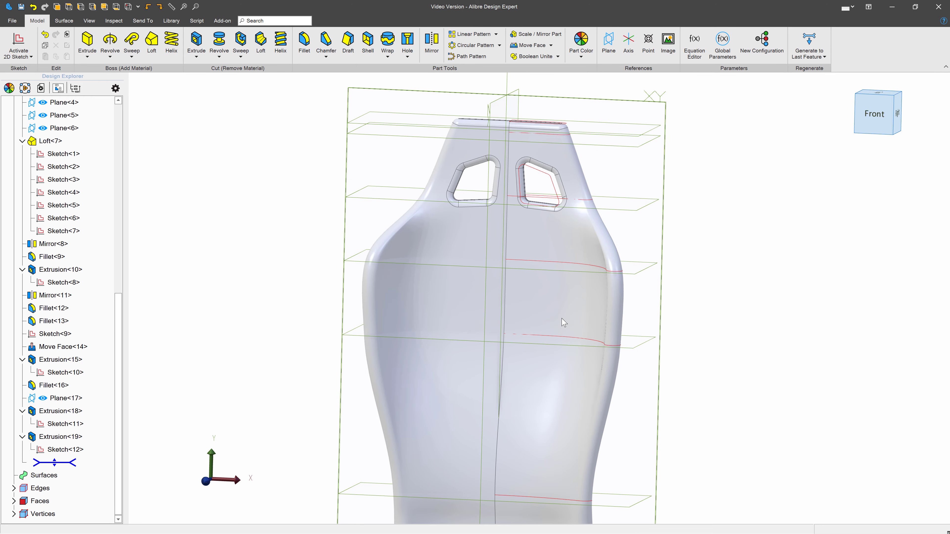